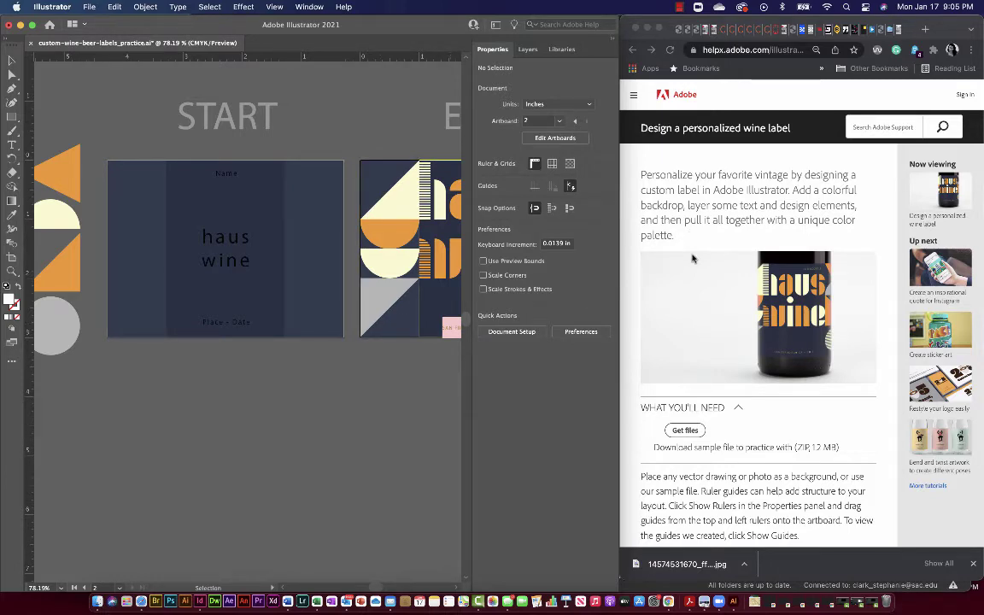
- Read the wine label tutorial's instructions on placing a background, using guides and arranging simple shapes
scroll(681, 341, "down", 1)
scroll(683, 343, "down", 2)
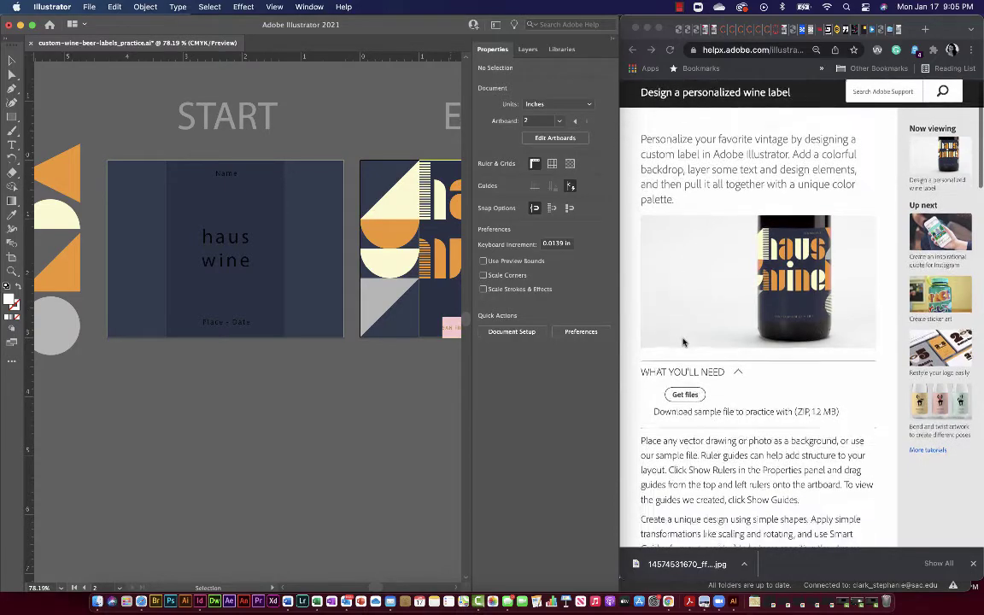
scroll(683, 343, "up", 3)
scroll(683, 342, "down", 2)
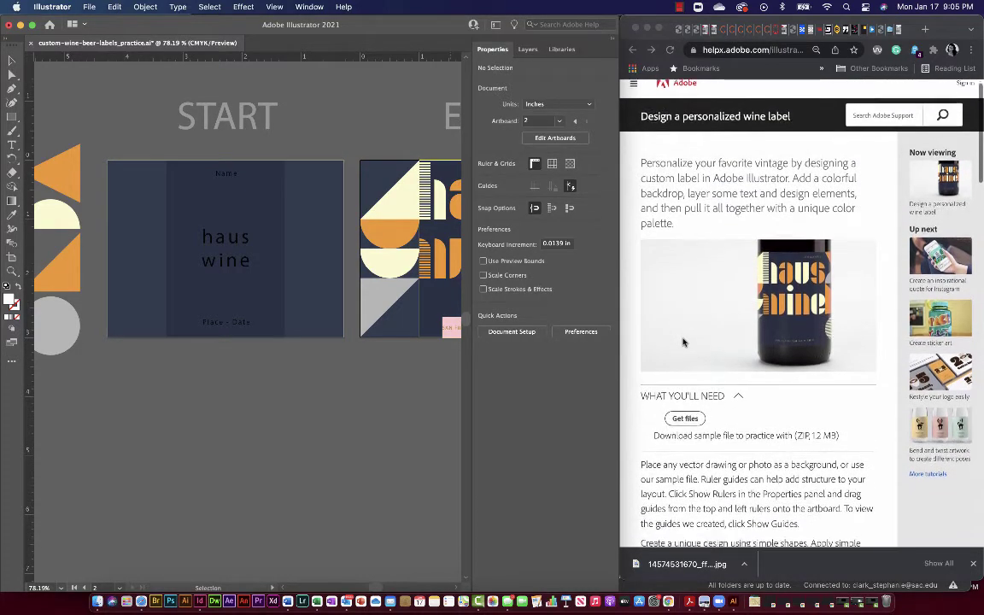
scroll(683, 343, "down", 2)
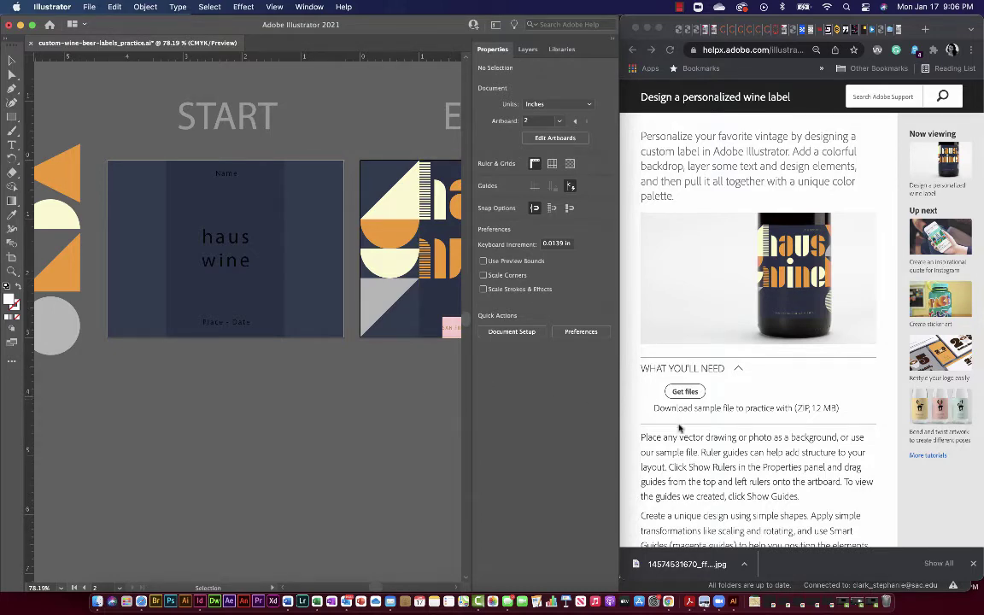
scroll(680, 428, "down", 2)
scroll(680, 427, "down", 2)
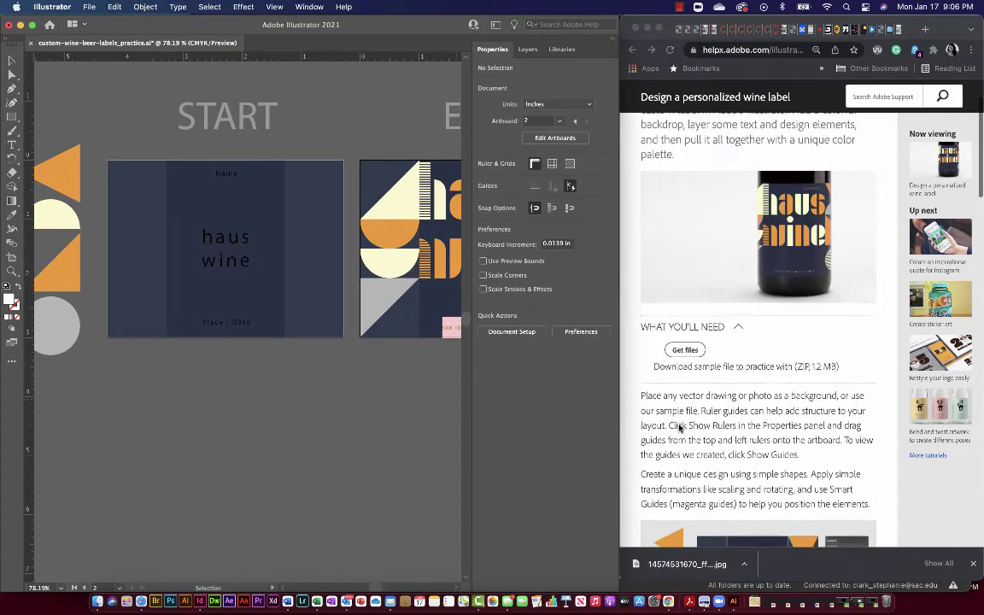
scroll(680, 427, "down", 5)
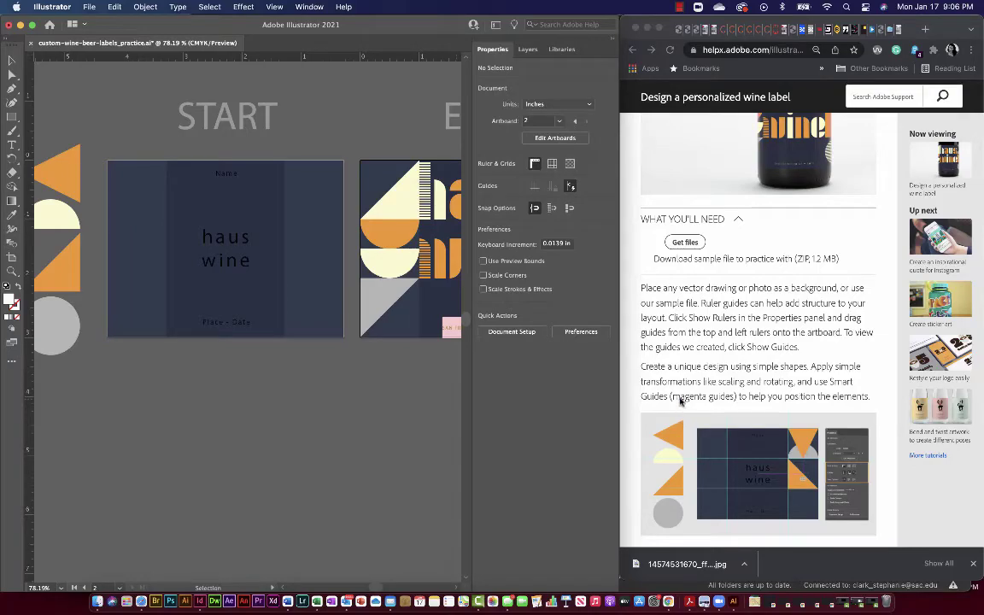
scroll(682, 363, "down", 4)
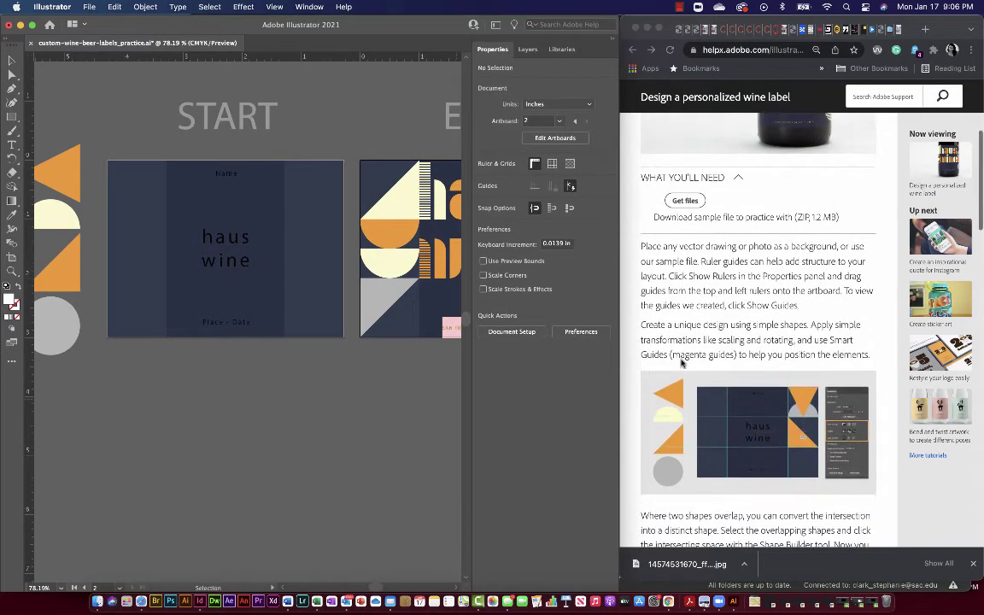
scroll(681, 363, "down", 2)
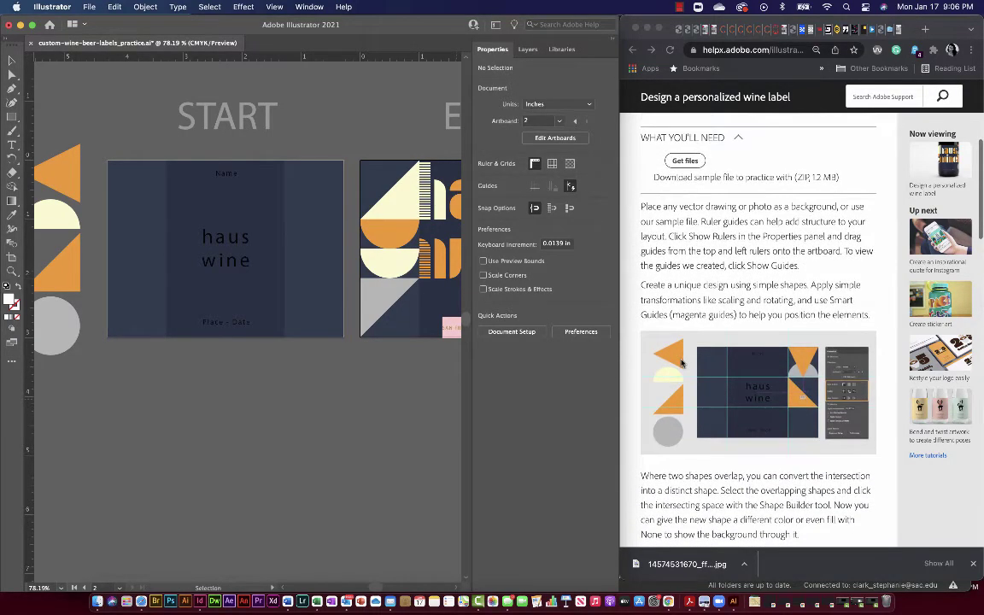
scroll(681, 363, "down", 1)
scroll(682, 363, "down", 1)
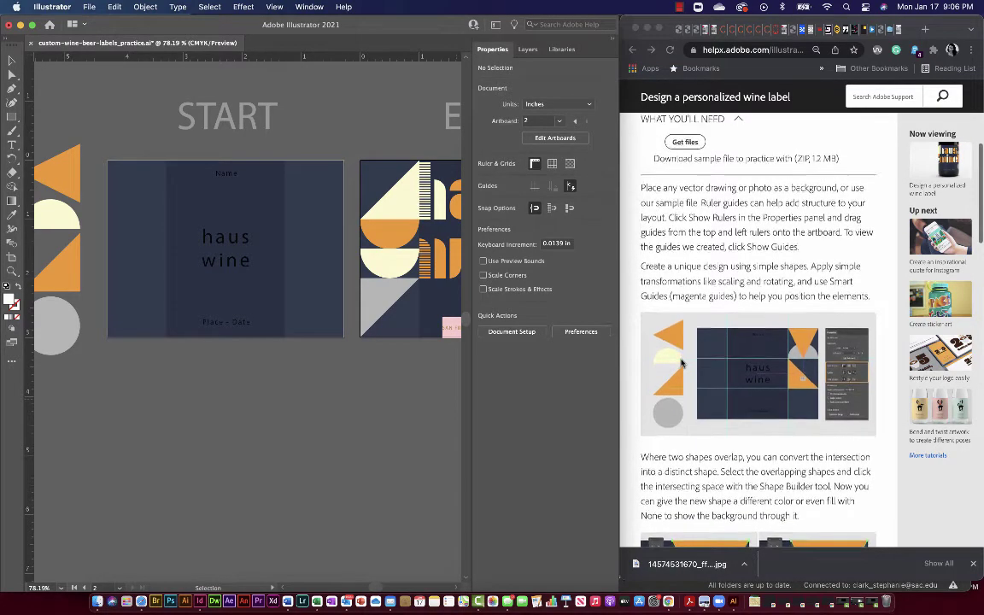
scroll(681, 363, "down", 4)
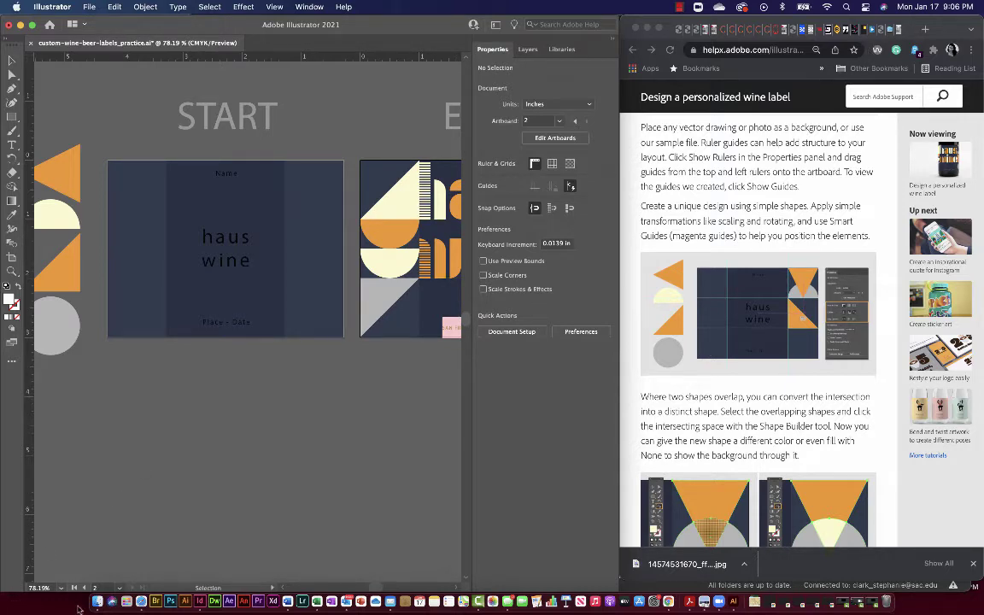
left_click(97, 602)
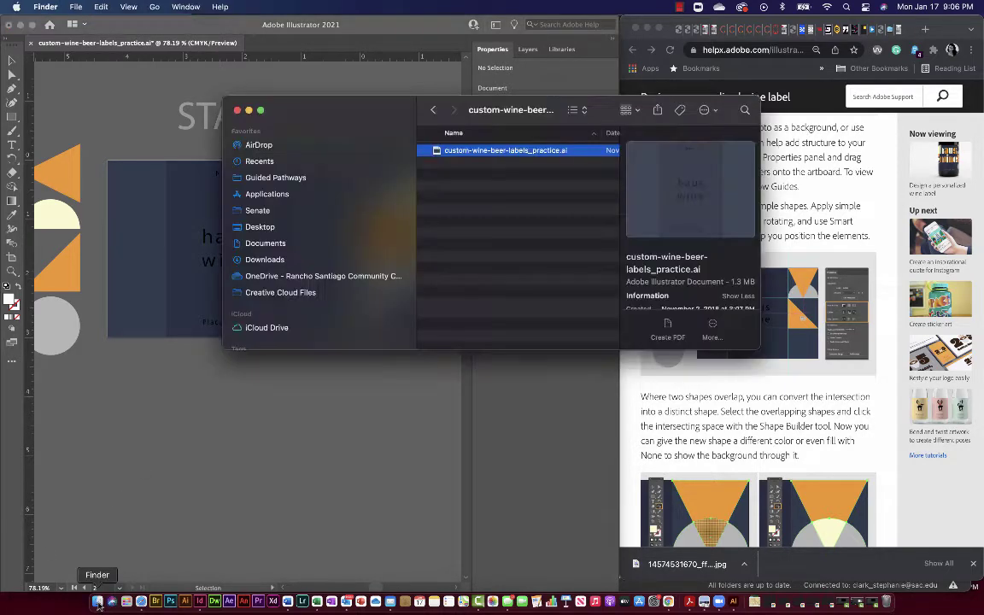
left_click(173, 411)
left_click(85, 6)
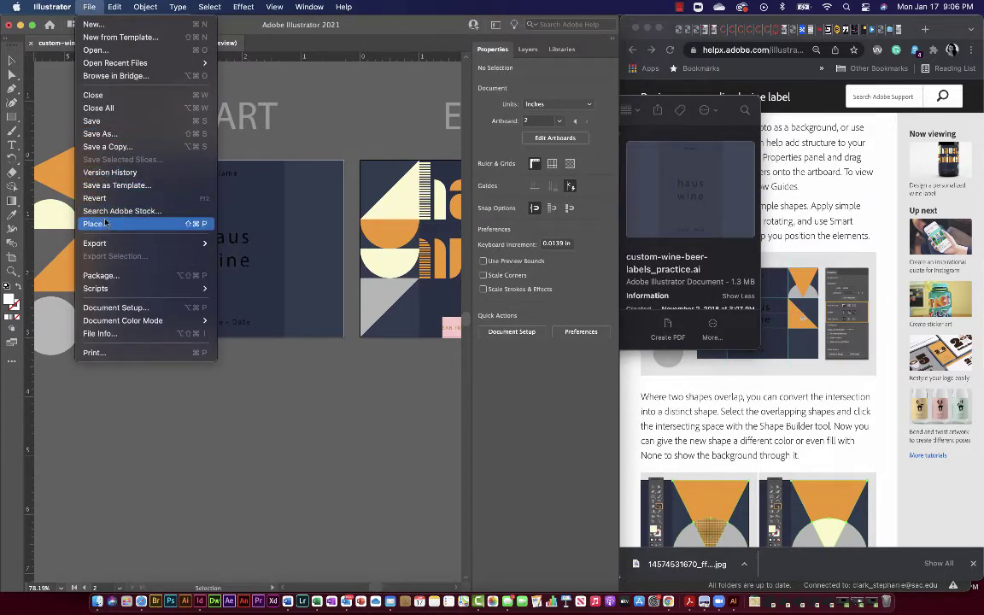
key("Escape")
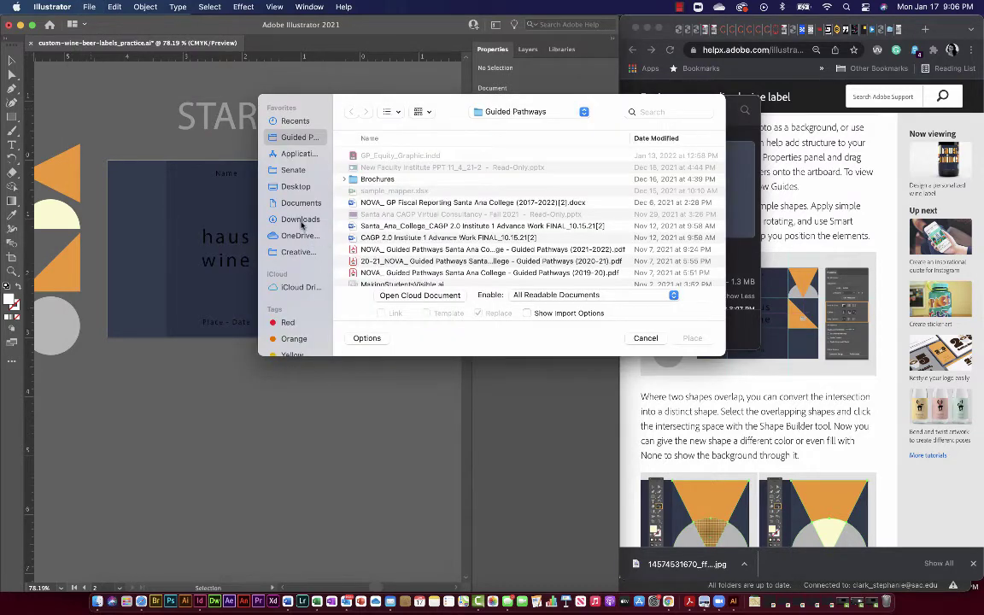
left_click(300, 220)
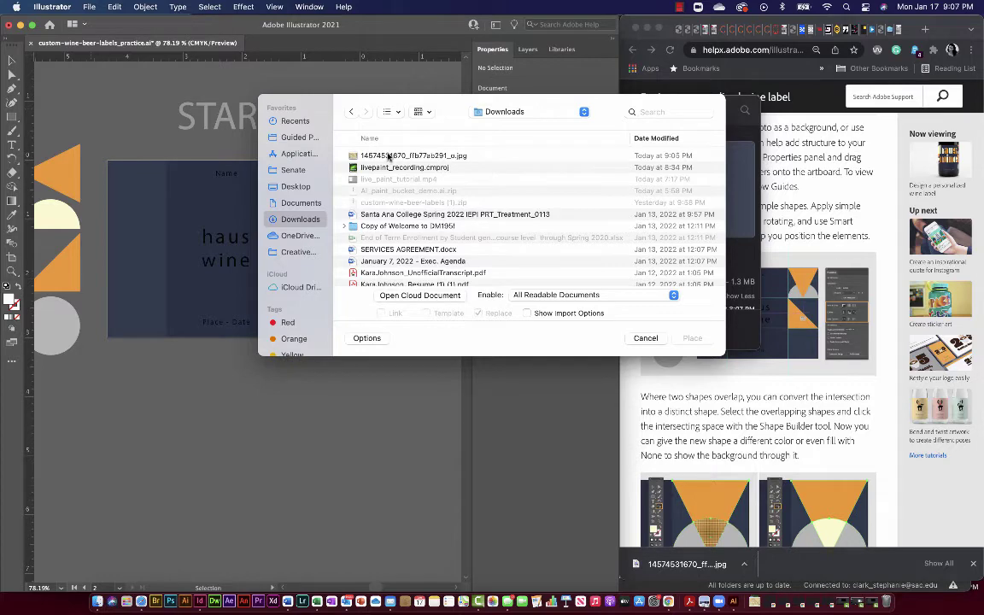
left_click(389, 155)
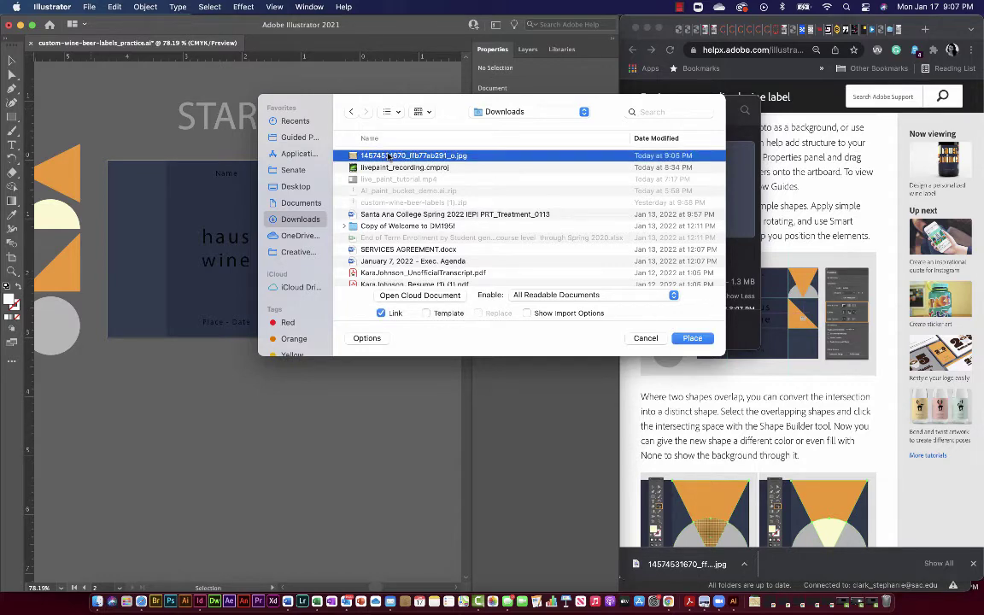
left_click(693, 339)
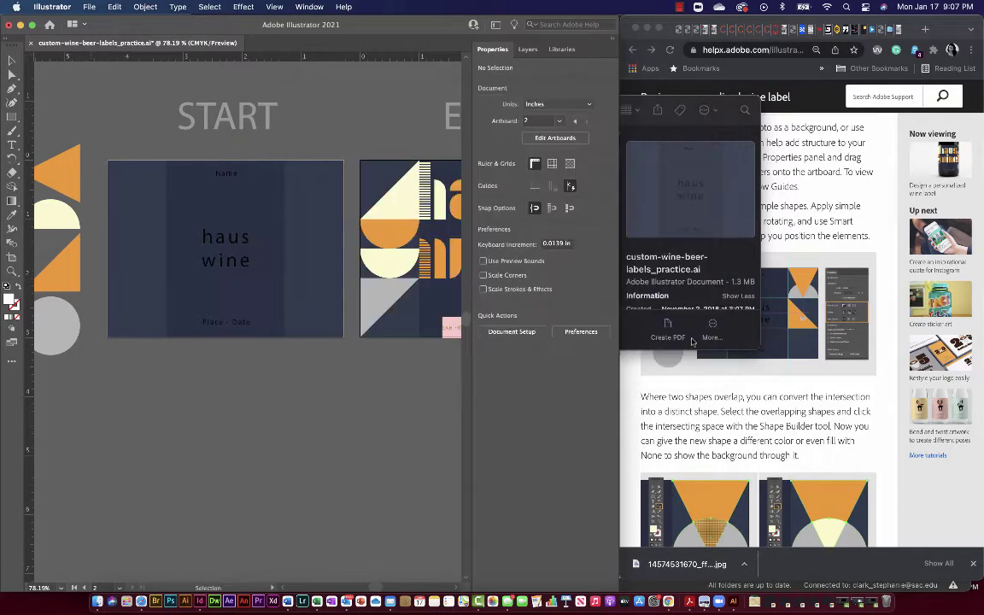
left_click(171, 222)
scroll(272, 342, "down", 5)
scroll(271, 342, "right", 5)
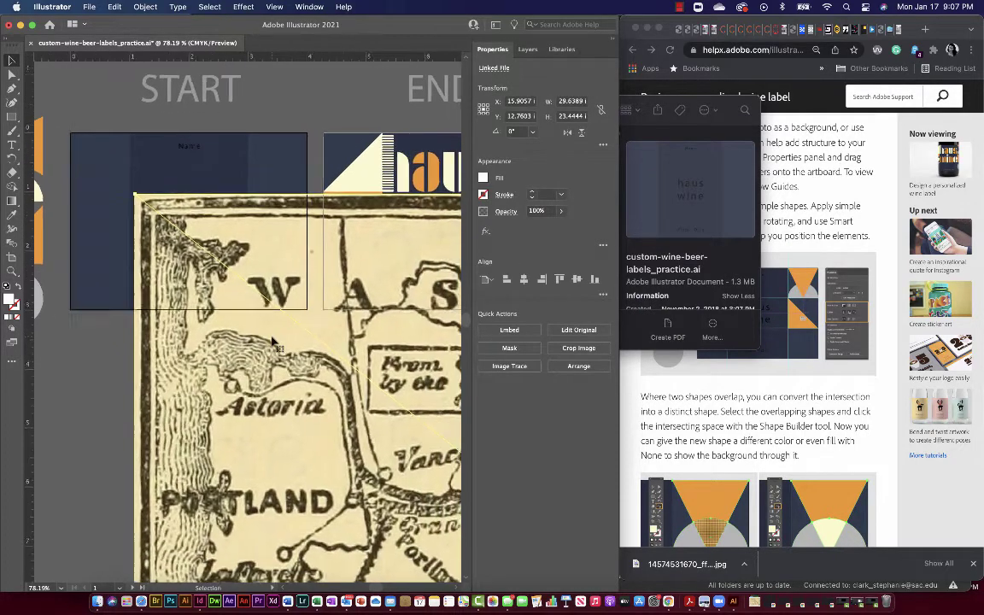
- Scale the placed map freehand to about 26 in wide and set its transform reference point to the upper-left corner
left_click_drag(90, 141, 54, 209)
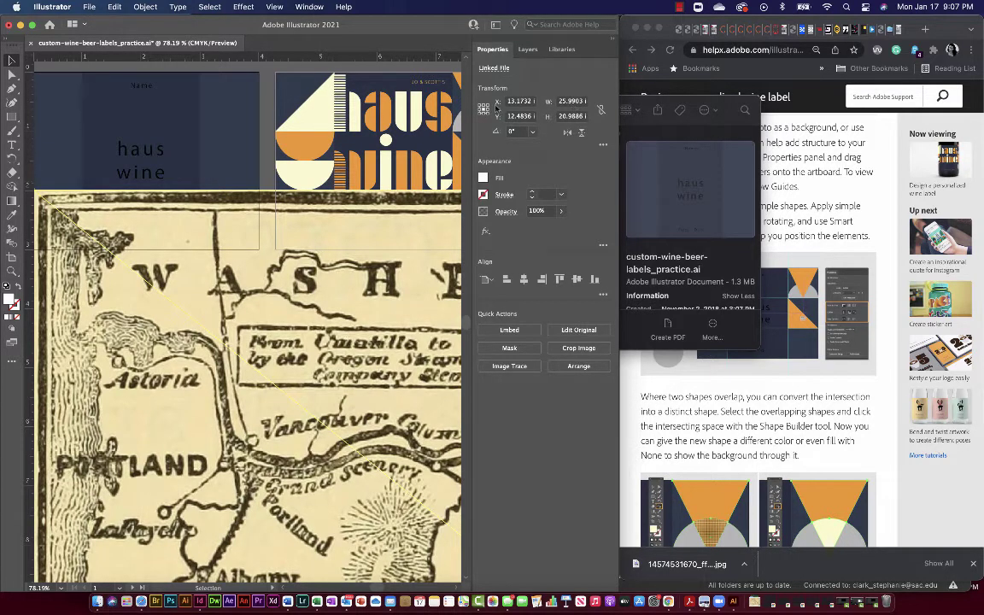
left_click(481, 106)
scroll(85, 189, "left", 2)
scroll(86, 189, "up", 1)
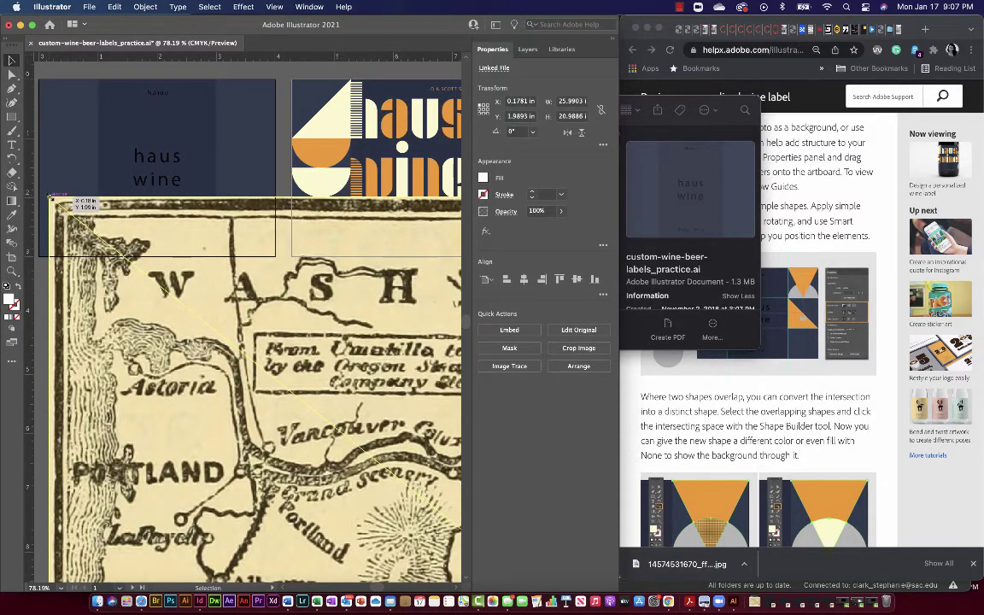
- Constrain the map image's width and height proportions and set its width to 10 in
left_click(572, 102)
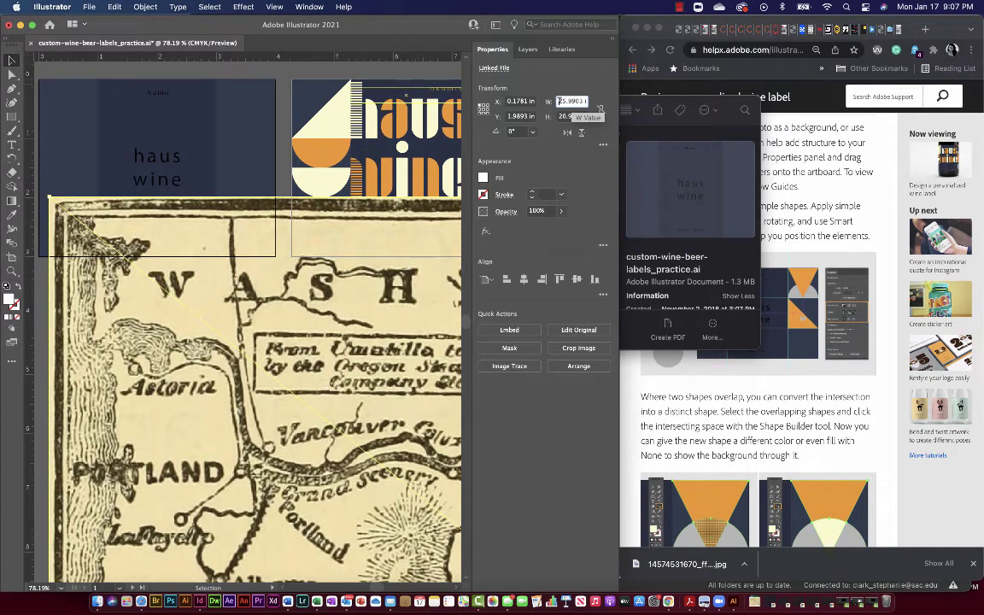
left_click(602, 110)
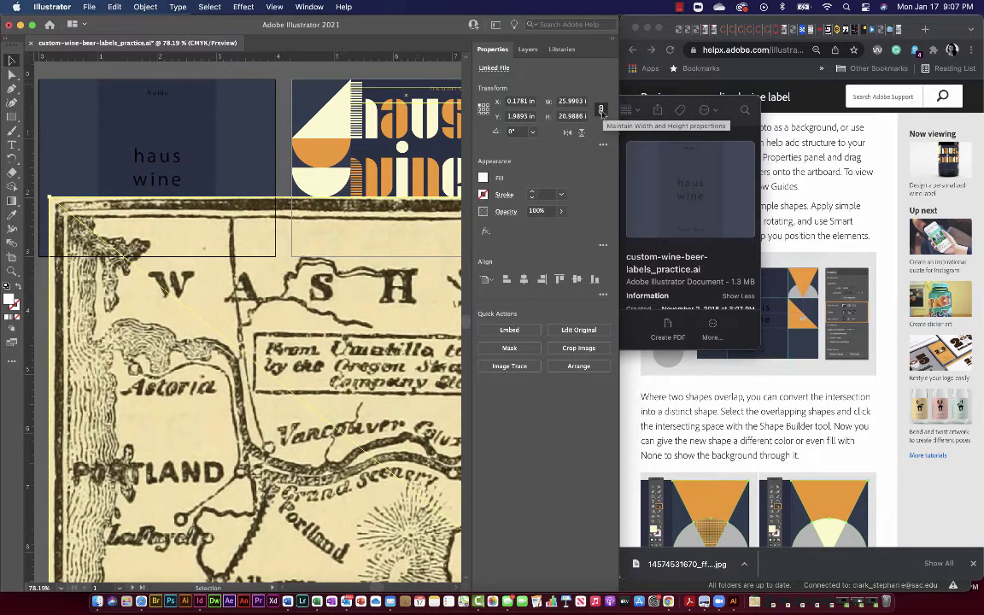
left_click(572, 101)
left_click(562, 104)
type("1")
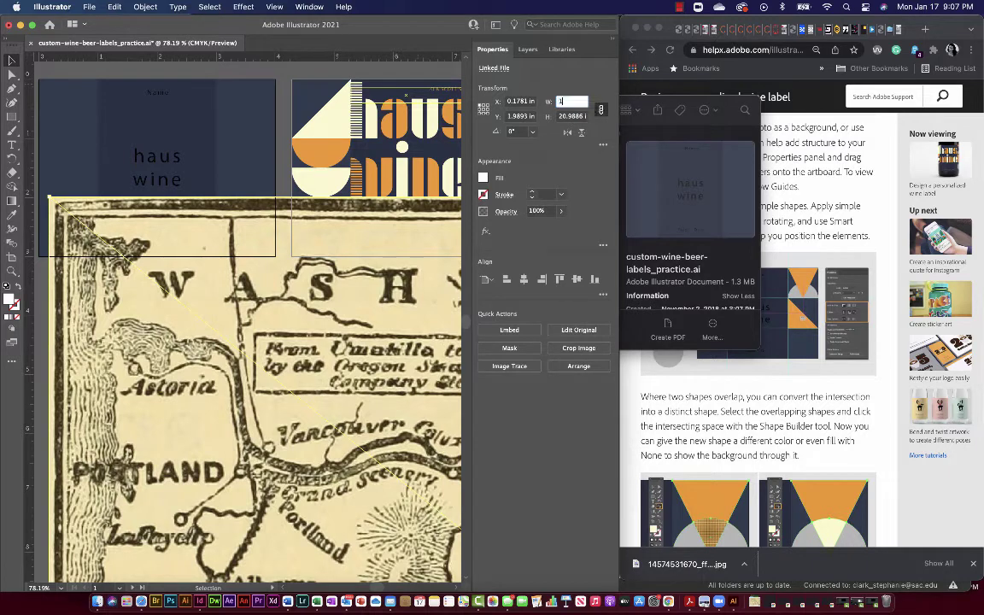
type("0 in")
key("Return")
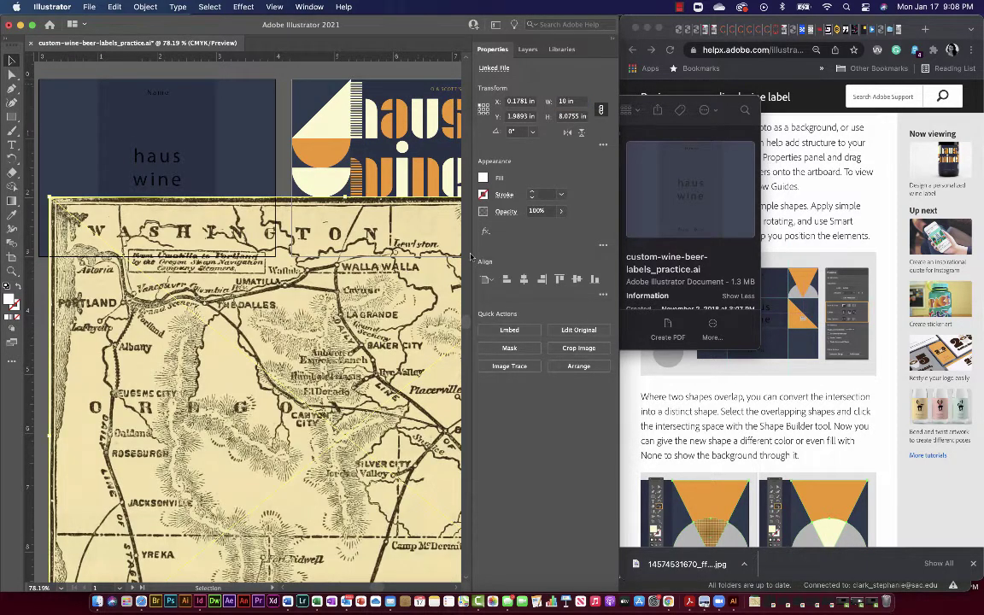
- Reduce the map image's width to 6 in with its proportions kept
scroll(367, 304, "up", 3)
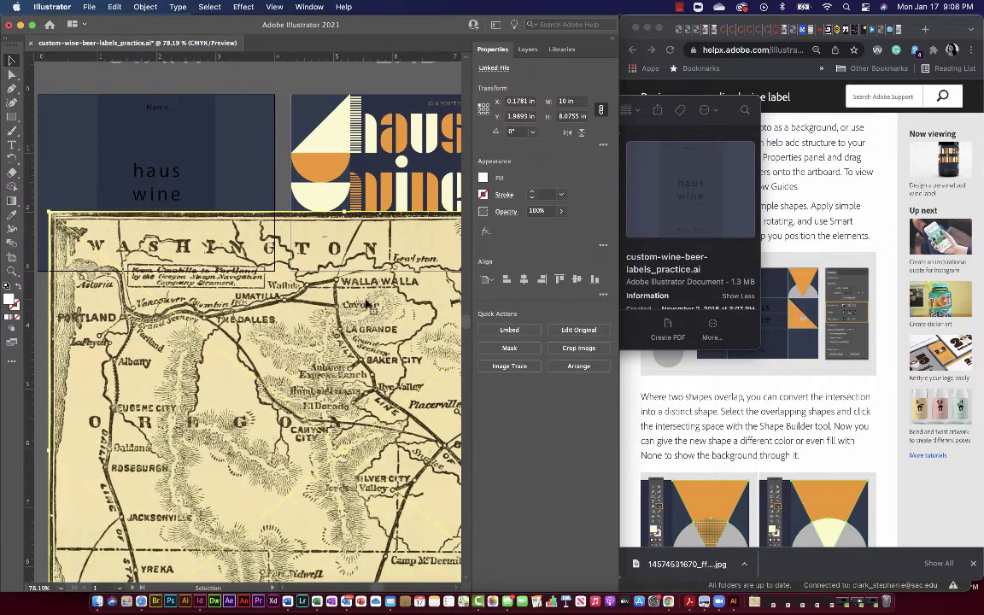
scroll(366, 305, "down", 3)
scroll(312, 301, "down", 8)
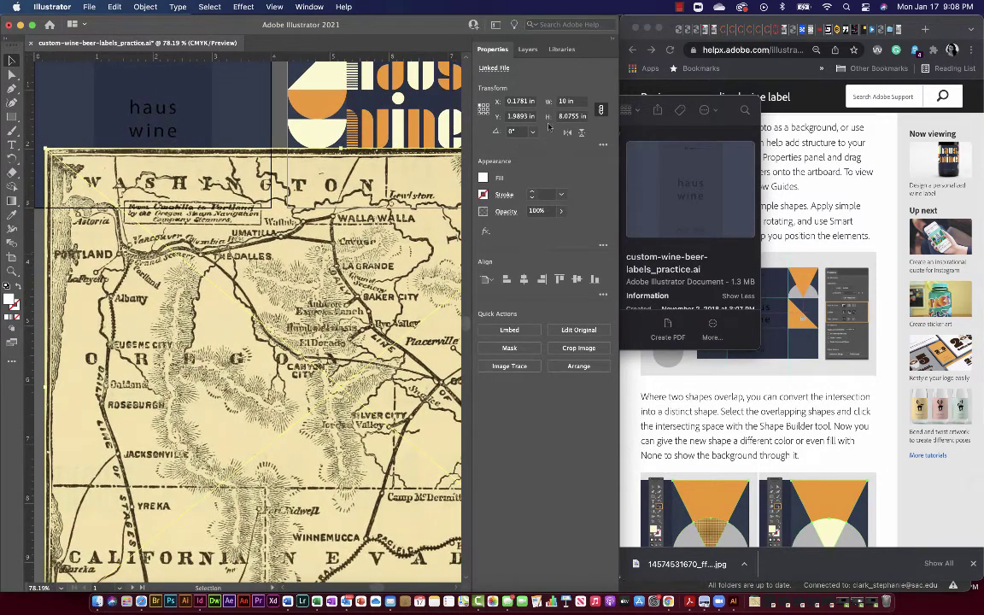
left_click(549, 103)
type("3in")
key("Return")
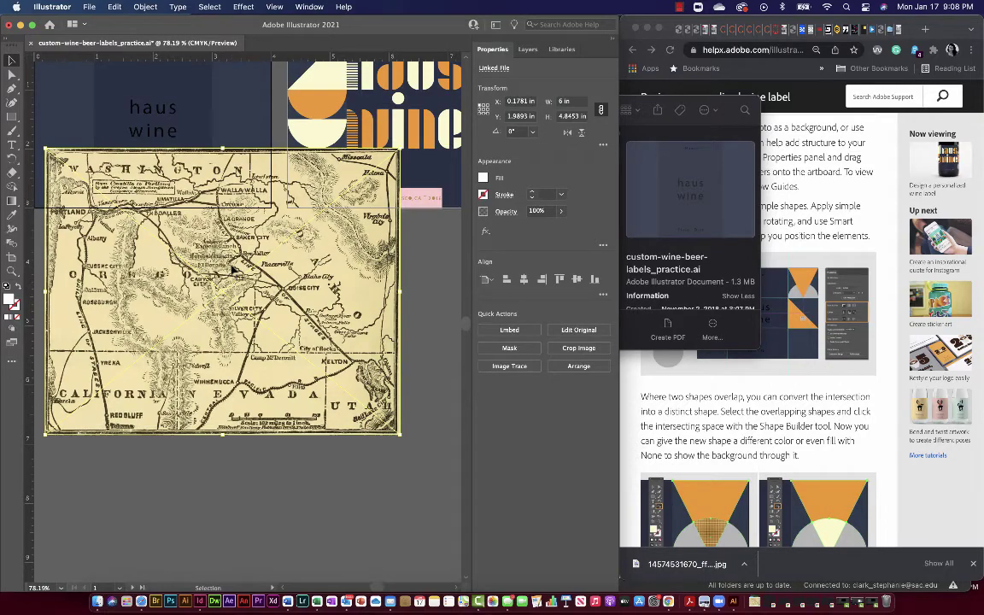
- Move the map image up over the END label artwork and show the document's layer stack
scroll(216, 244, "up", 5)
scroll(233, 270, "down", 2)
scroll(232, 270, "right", 2)
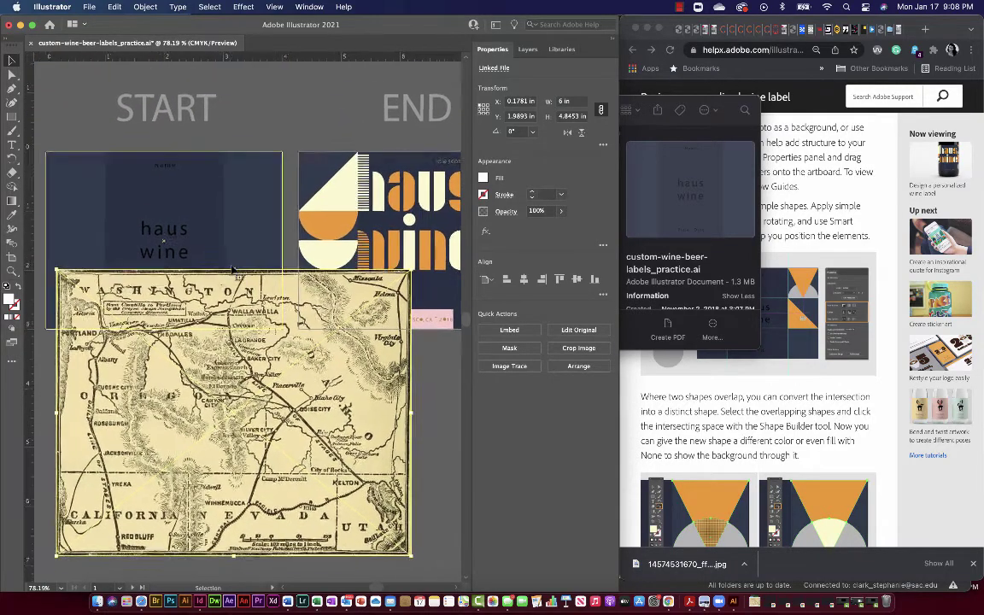
left_click_drag(385, 364, 444, 222)
scroll(428, 224, "right", 2)
scroll(432, 229, "right", 2)
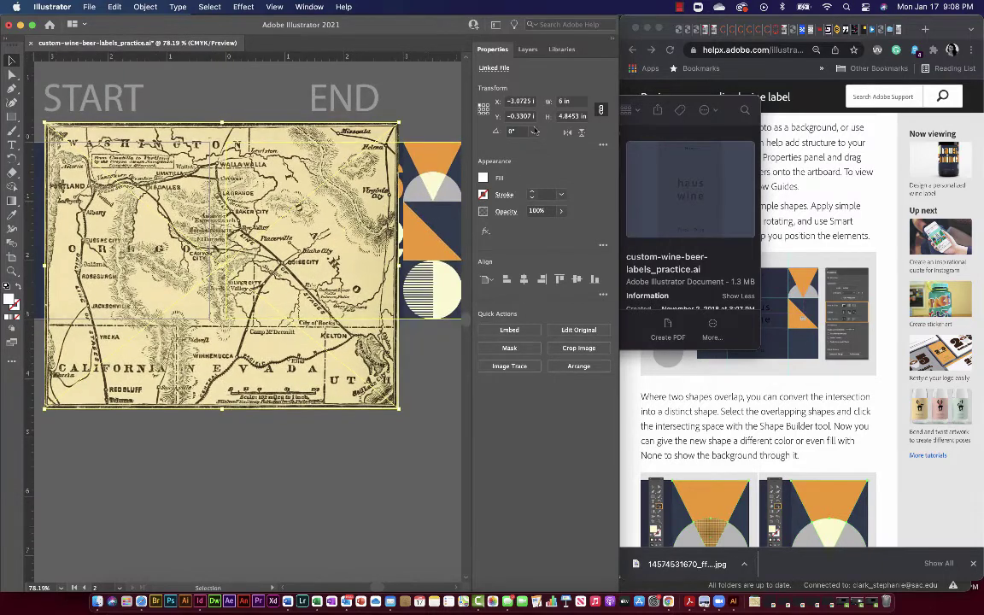
key("F7")
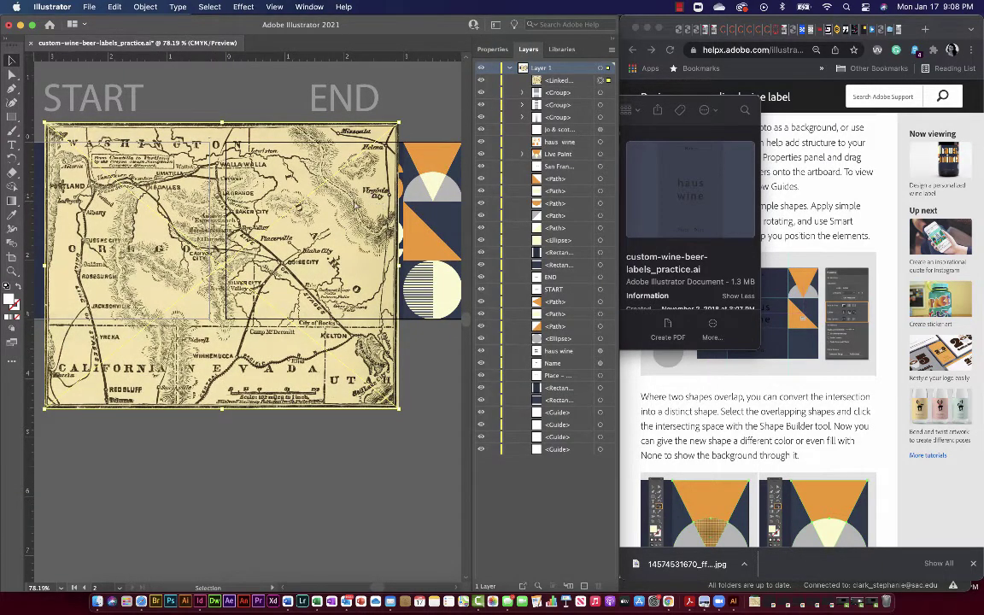
left_click_drag(312, 182, 372, 173)
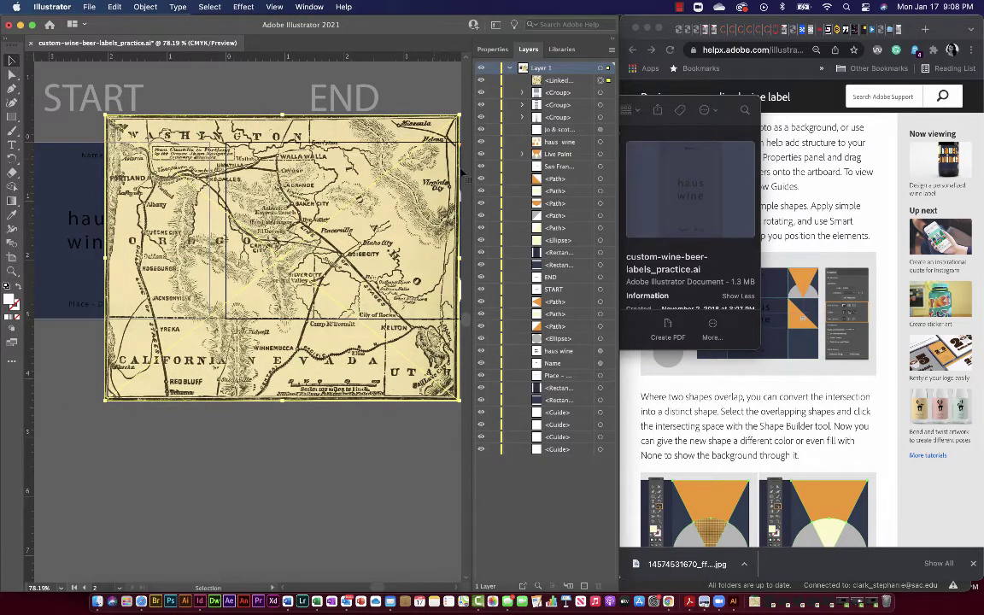
- Identify the END label's large navy background rectangle and move the linked map directly above it in the stacking order
left_click(550, 401)
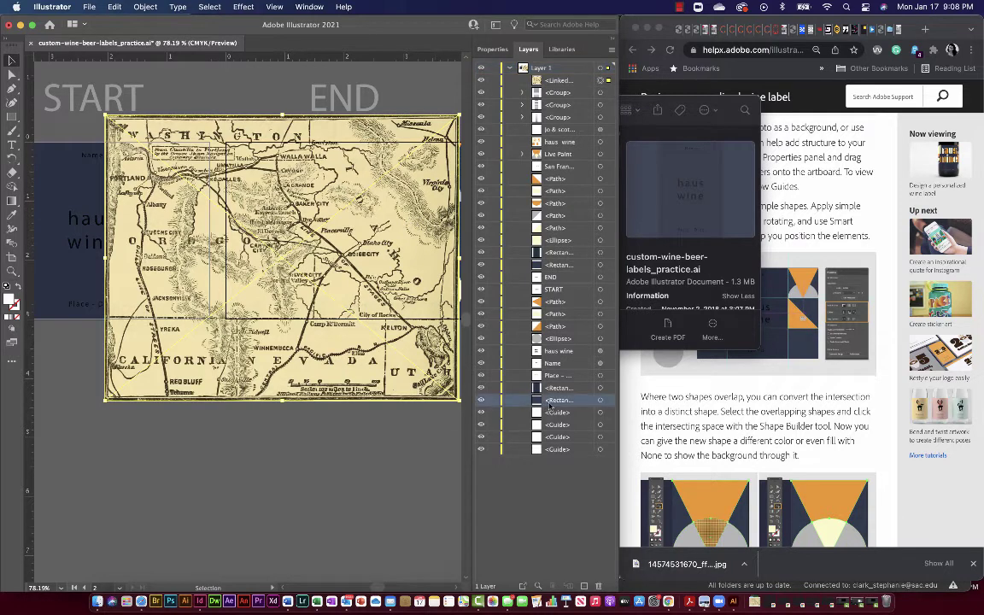
left_click(601, 400)
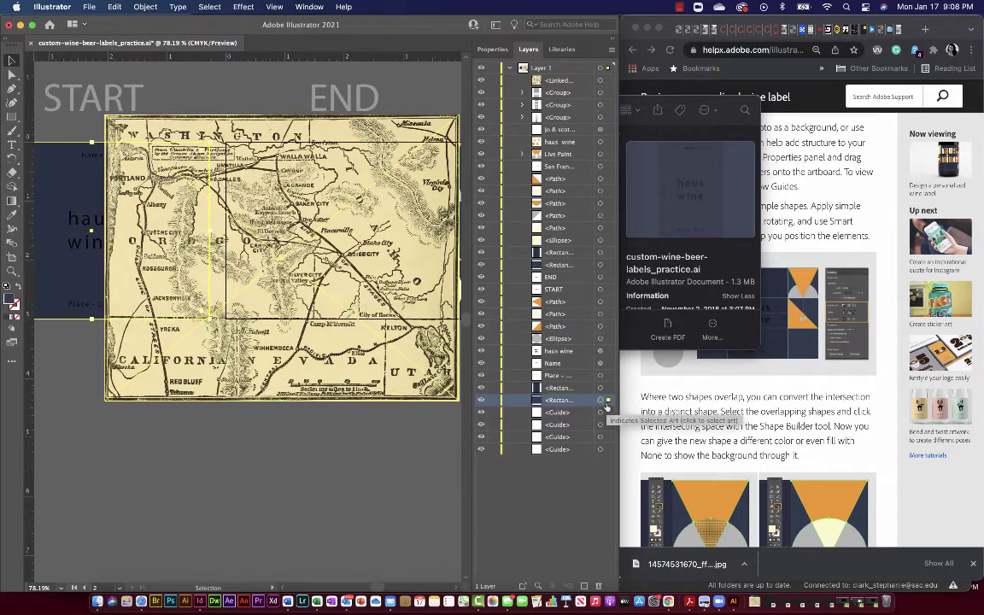
left_click(600, 264)
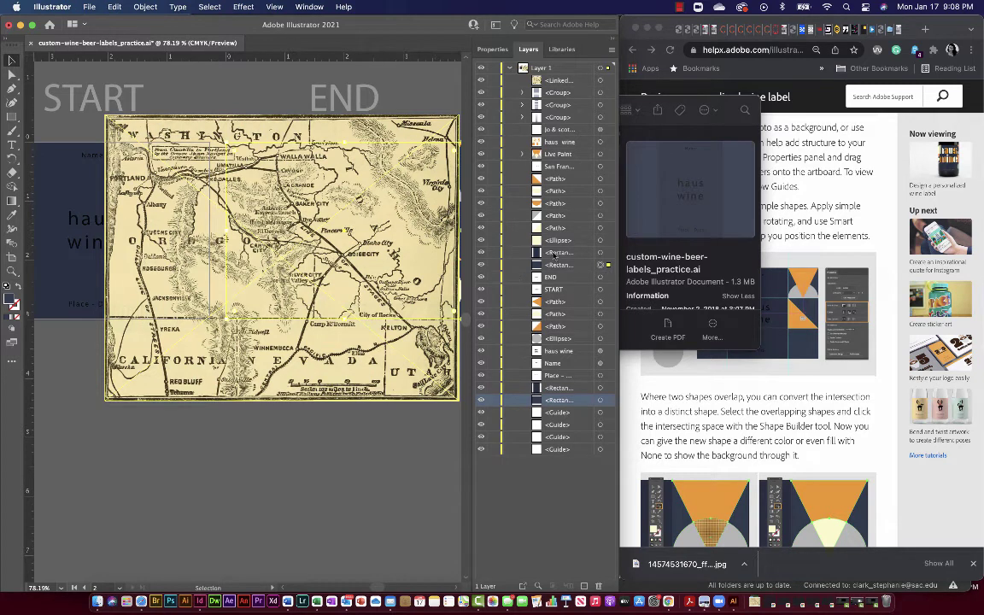
left_click(562, 80)
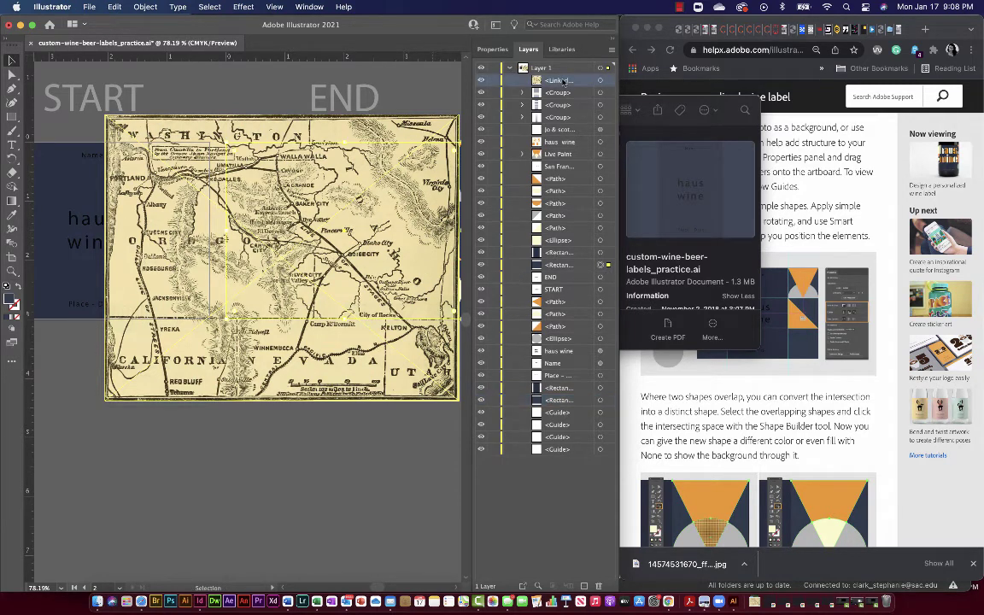
left_click_drag(562, 81, 555, 246)
key("super+bracketleft")
key("super+bracketleft")
key("super+bracketleft")
key("super+bracketleft")
key("super+bracketleft")
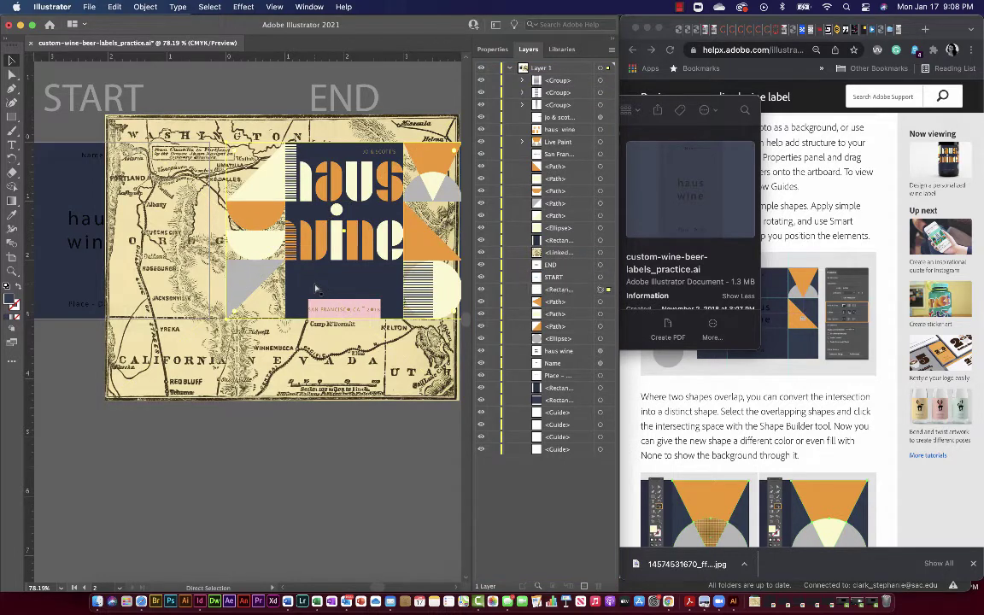
key("super+bracketright")
key("super+bracketright")
key("super+bracketright")
key("super+bracketright")
key("super+bracketright")
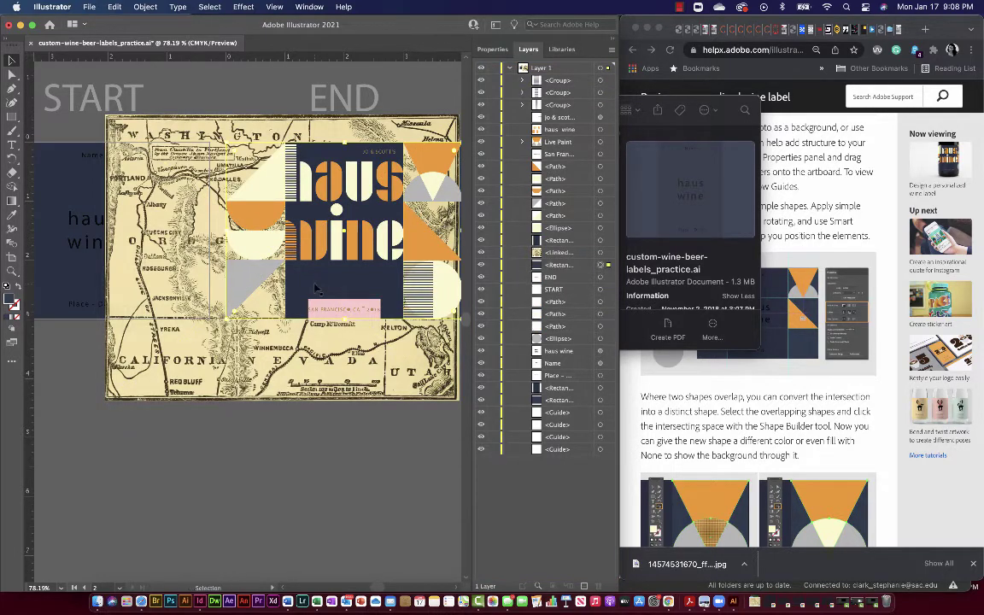
- Try shifting the END label's large navy rectangle forward and backward in the stacking order, returning it to directly beneath the linked map
key("super+bracketright")
key("super+bracketright")
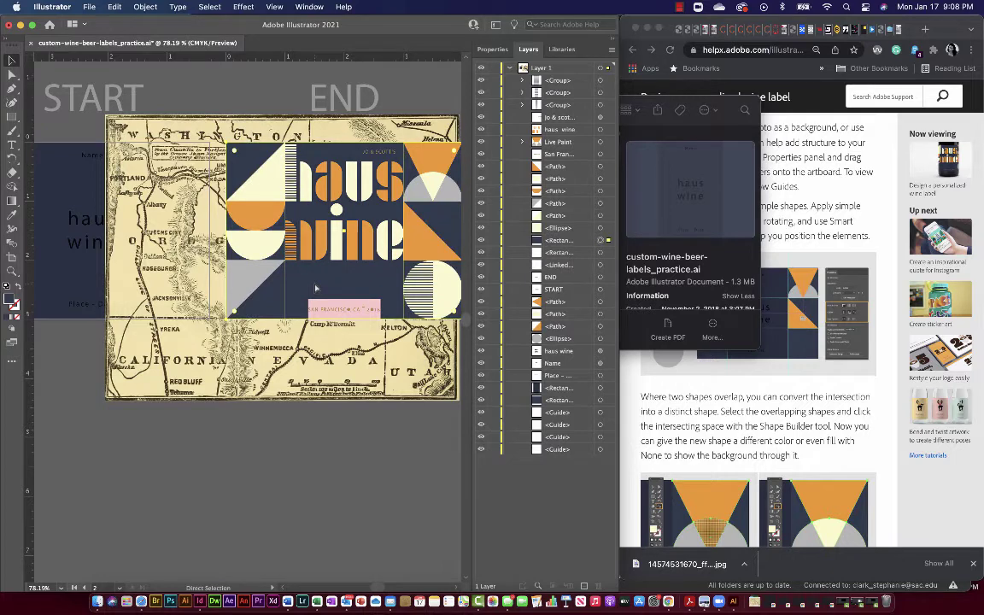
key("super+bracketleft")
key("super+bracketleft")
key("super+bracketleft")
key("super+bracketleft")
key("super+bracketleft")
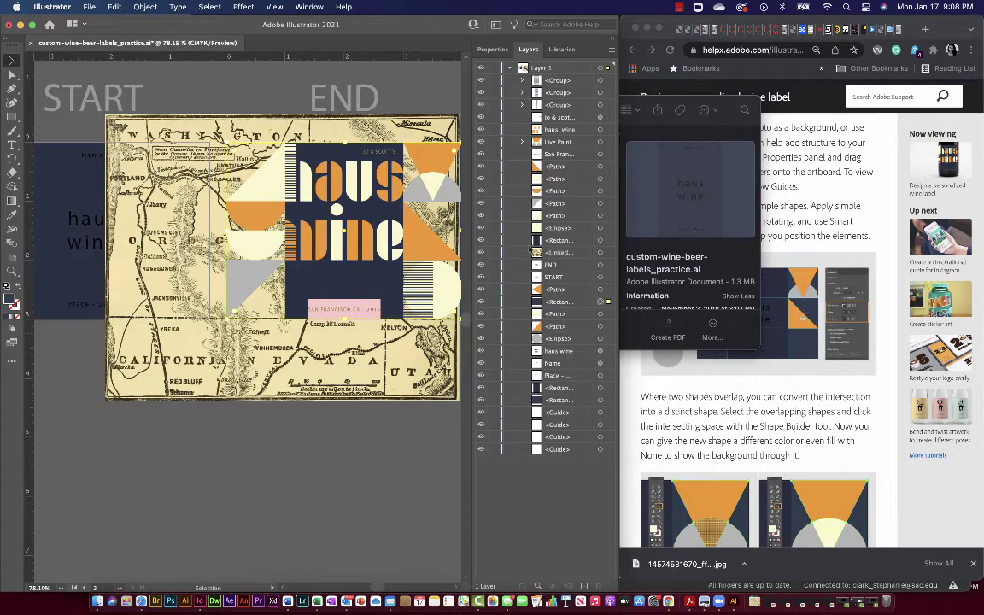
key("super+bracketright")
key("super+bracketright")
key("super+bracketright")
key("super+bracketright")
key("super+bracketright")
key("super+bracketright")
key("super+bracketleft")
key("super+bracketleft")
key("super+bracketleft")
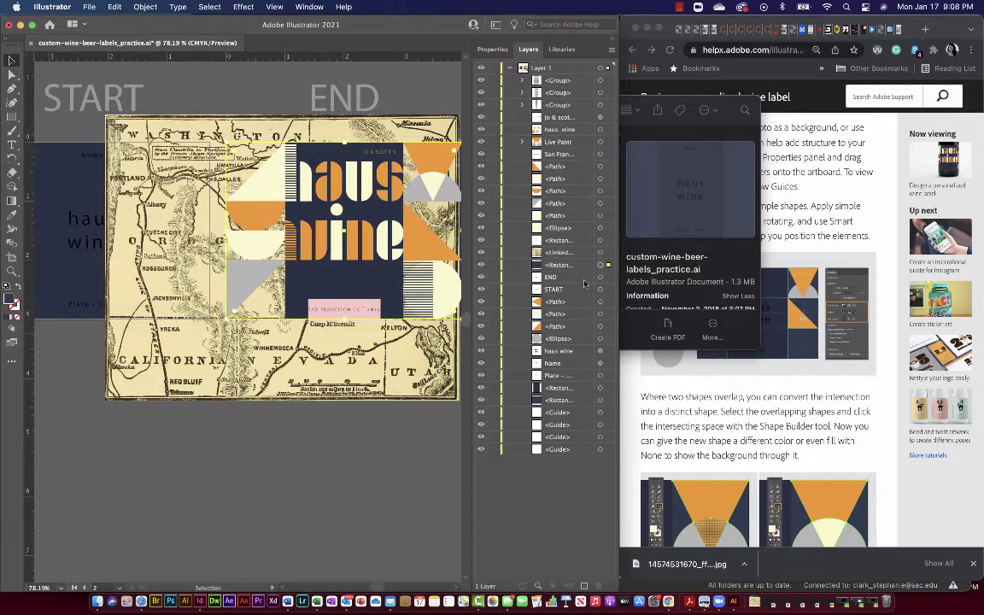
key("super+bracketleft")
key("super+bracketleft")
key("super+bracketleft")
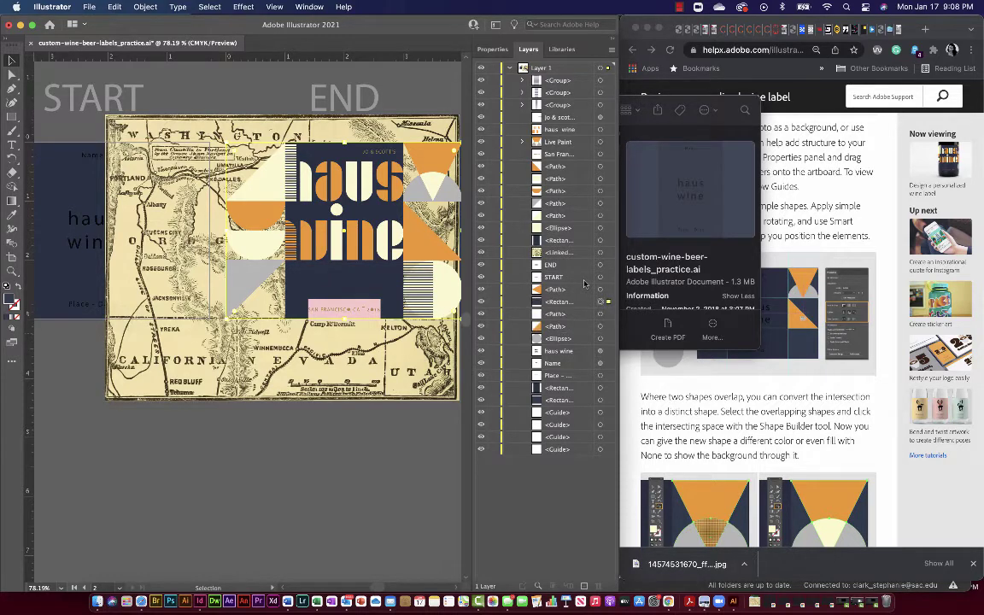
mouse_move(555, 253)
left_mouse_down()
mouse_move(560, 81)
mouse_move(568, 88)
mouse_move(564, 258)
left_mouse_up()
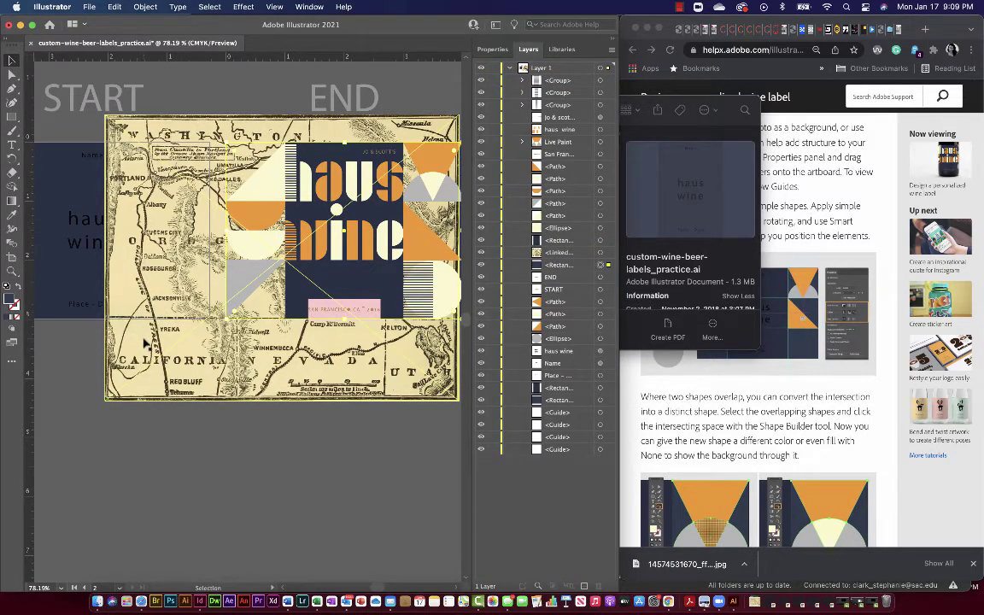
- Select the linked map image and move it from the END label over the START label's artboard
scroll(130, 327, "left", 5)
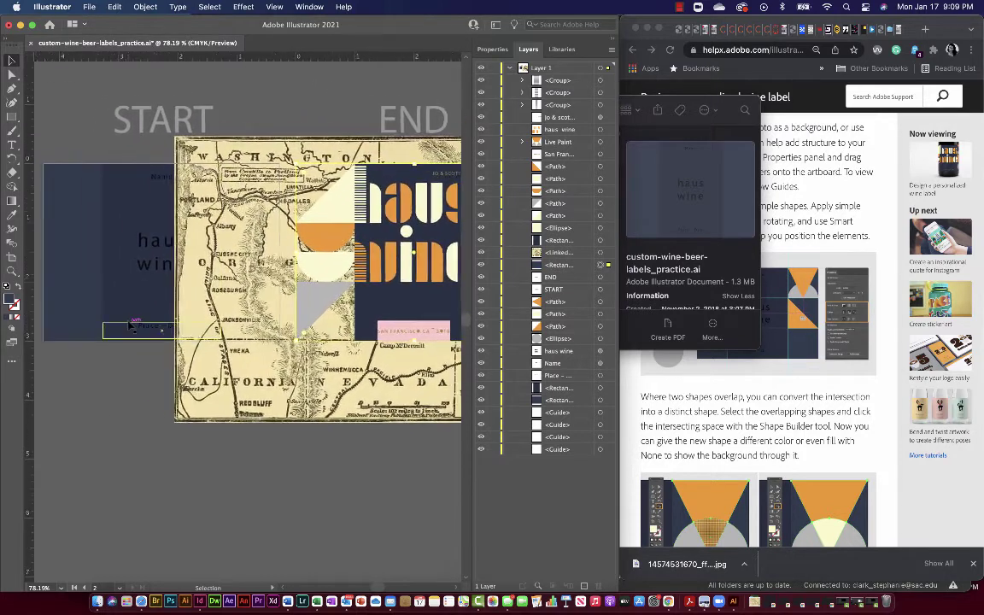
left_click(225, 159)
scroll(225, 155, "left", 3)
left_click_drag(324, 193, 136, 181)
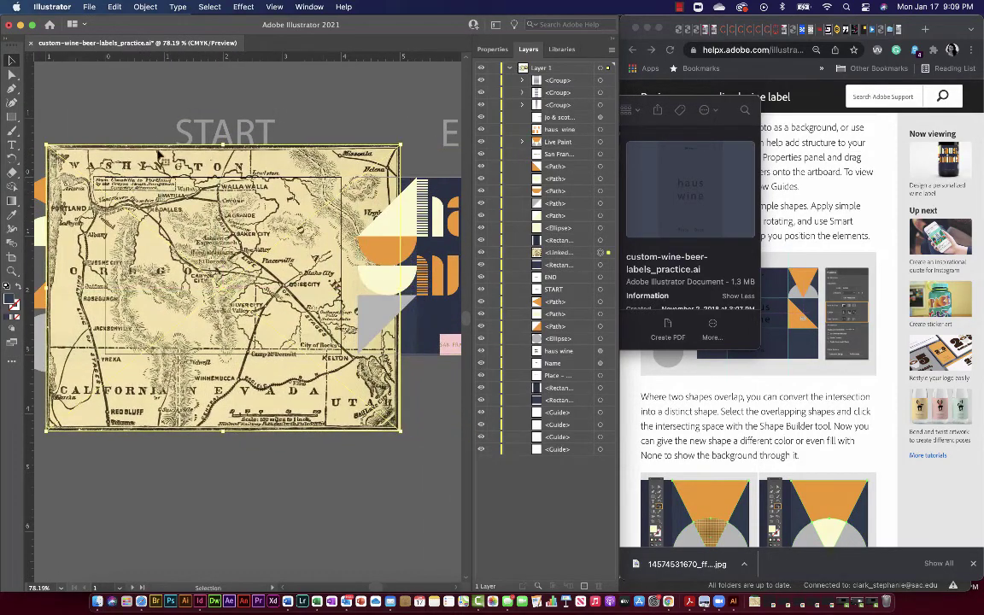
- Scale the map image down to about 4.72 by 3.81 in and roughly center it over the START label
left_click_drag(402, 431, 326, 387)
left_click_drag(236, 305, 274, 325)
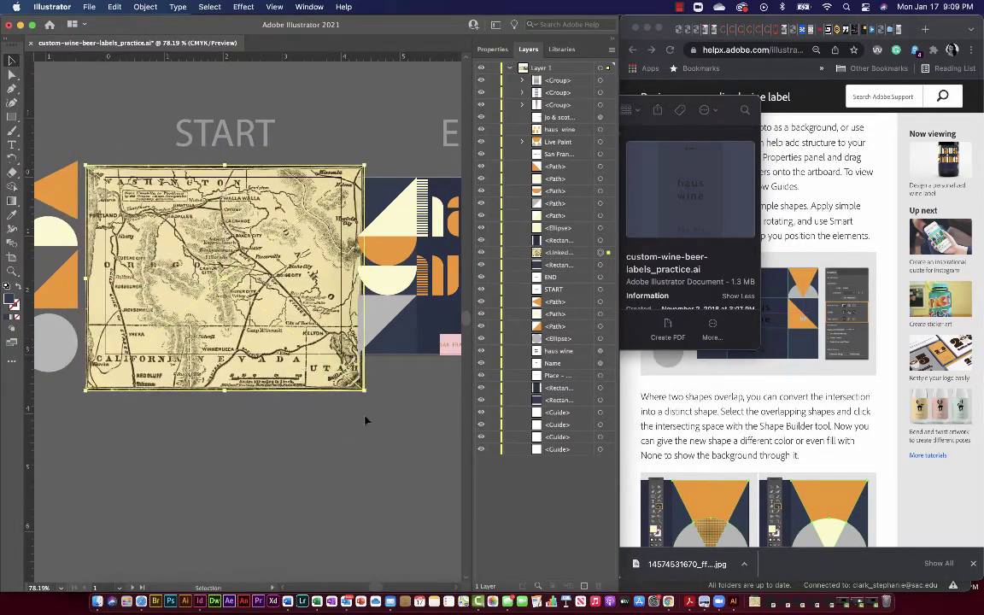
scroll(333, 376, "right", 5)
scroll(334, 377, "up", 1)
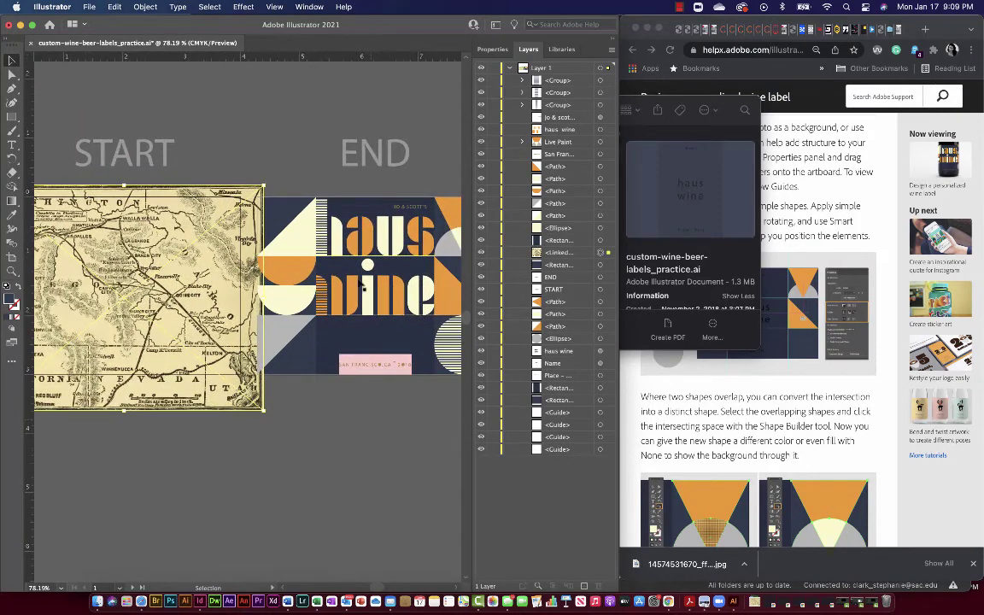
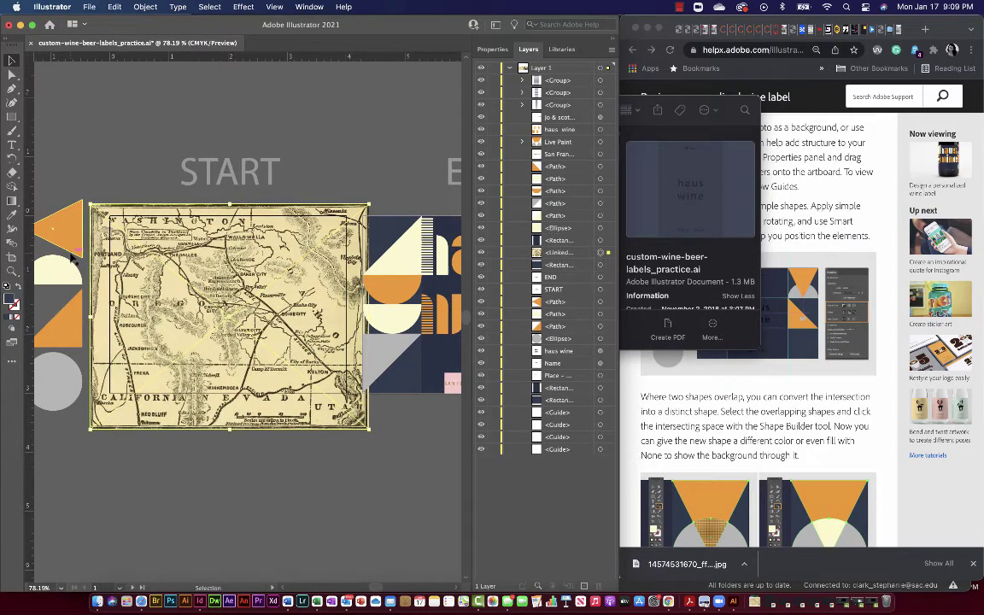
- Fine-tune the map's position over the START label and stack it between the label's center panel and its full-width navy background rectangle
left_click_drag(253, 320, 253, 313)
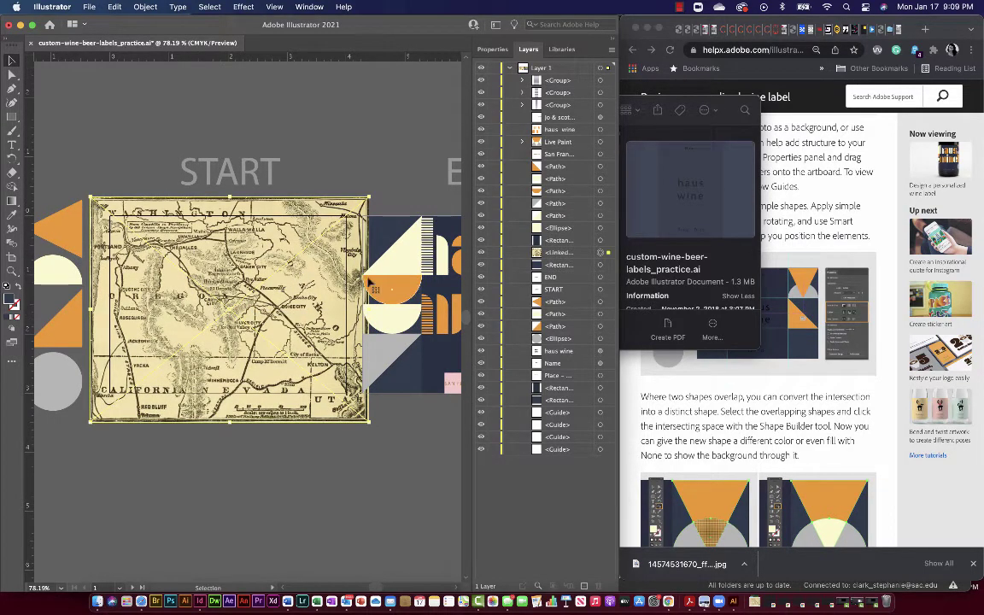
mouse_move(300, 277)
left_mouse_down()
mouse_move(290, 274)
mouse_move(244, 327)
mouse_move(253, 440)
mouse_move(300, 315)
mouse_move(299, 278)
left_mouse_up()
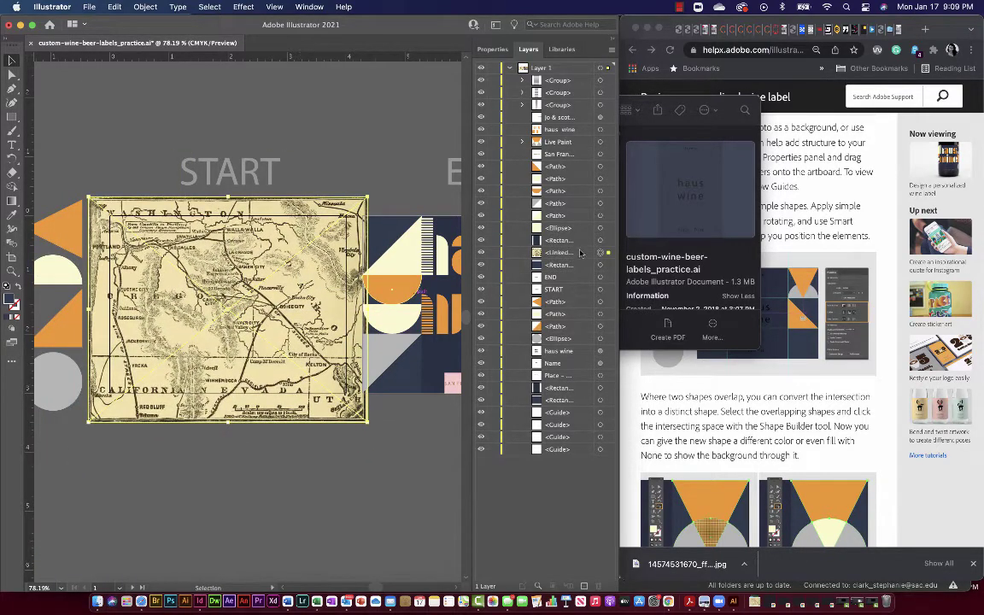
left_click_drag(557, 252, 580, 393)
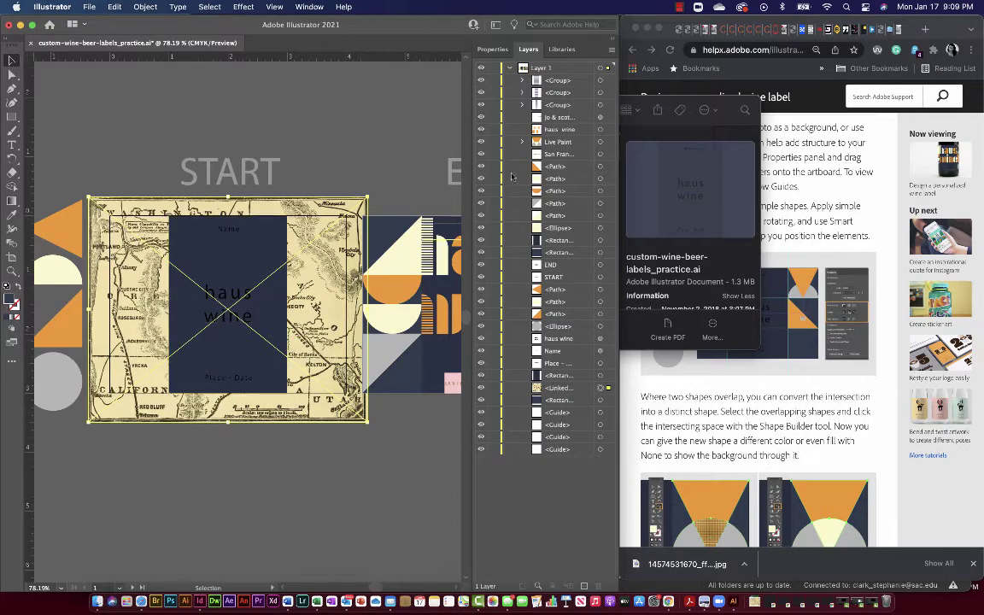
- Open the map image's transparency settings and apply the Overlay blending mode
left_click(490, 51)
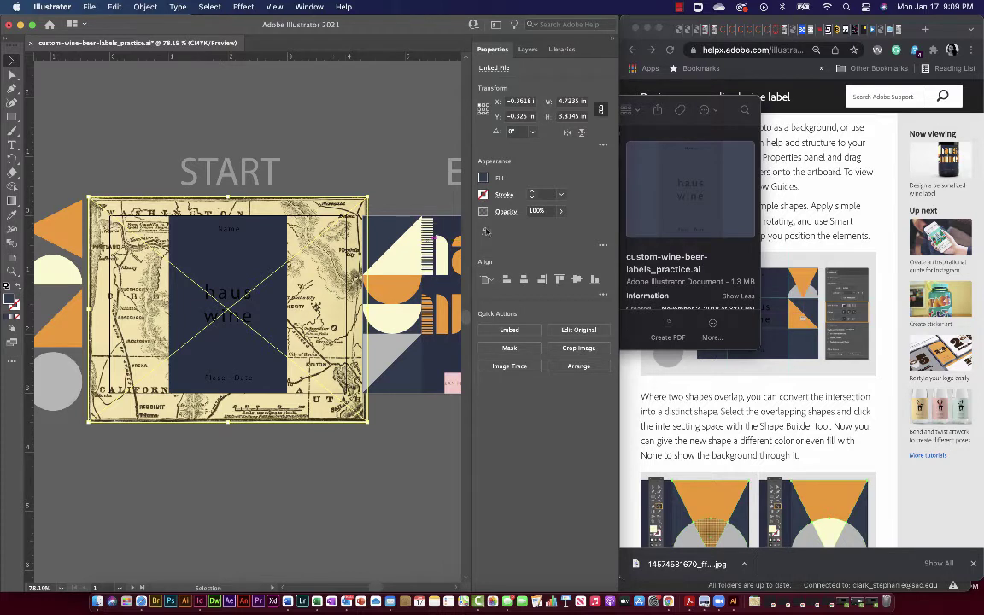
left_click(512, 214)
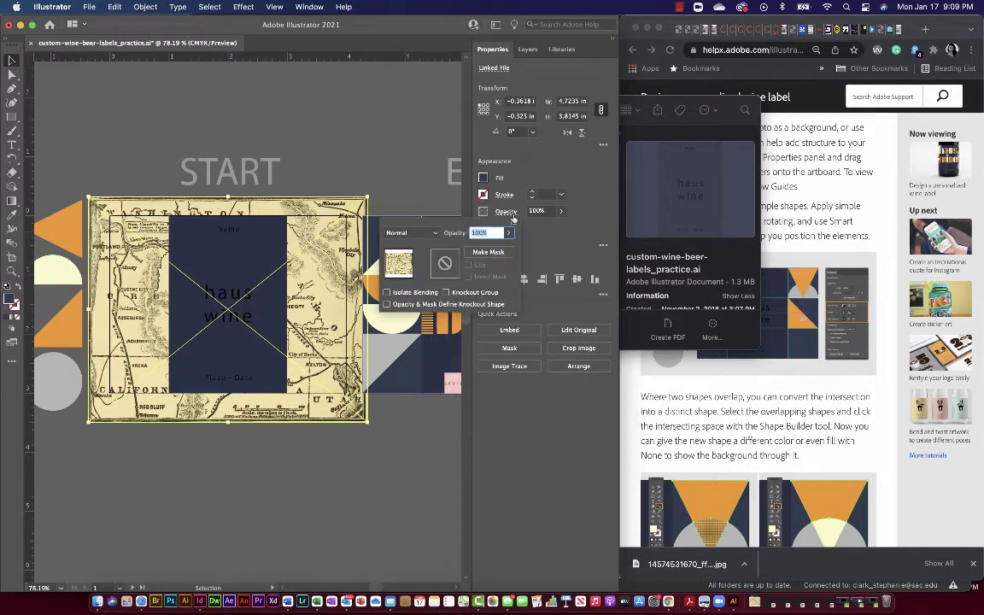
left_click(536, 230)
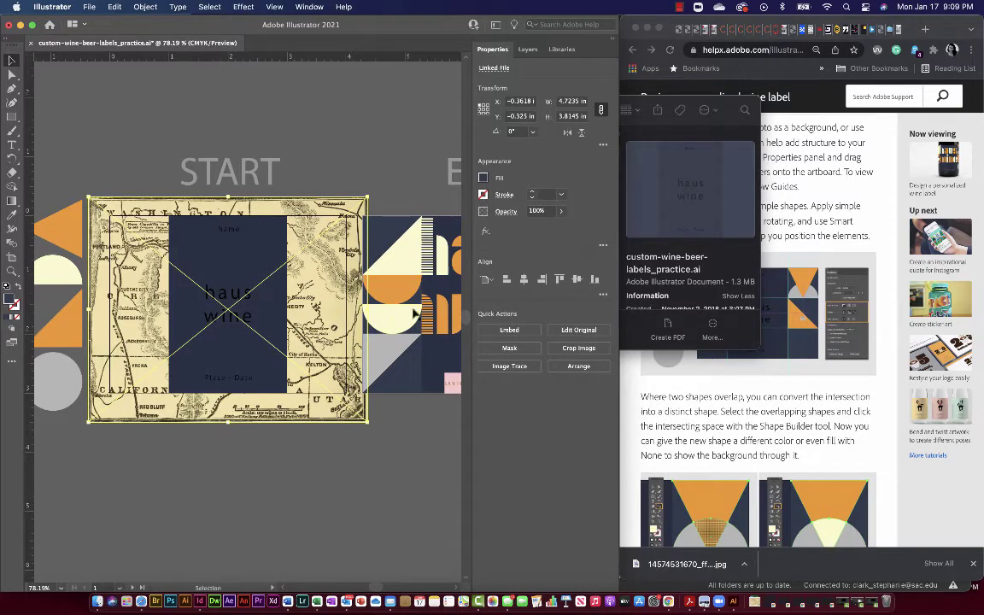
left_click(510, 214)
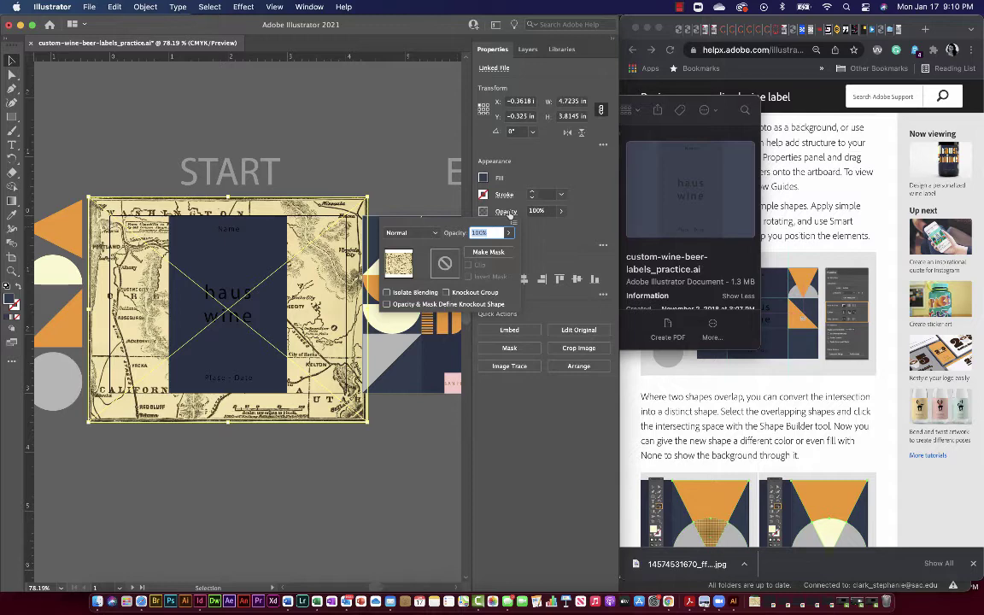
left_click(436, 232)
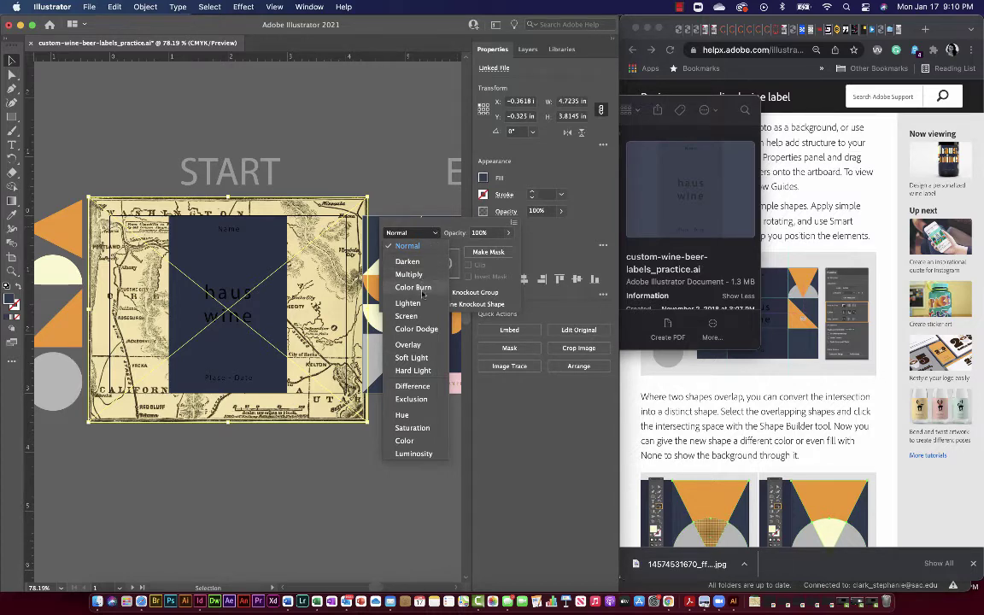
left_click(408, 345)
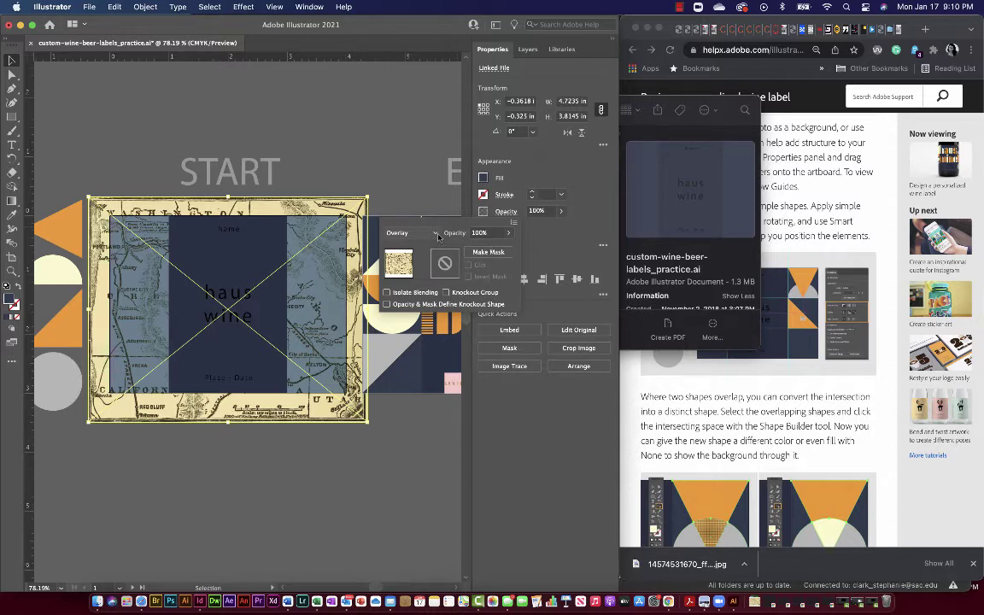
- Try the Luminosity and Hard Light blending modes on the map image
left_click(436, 235)
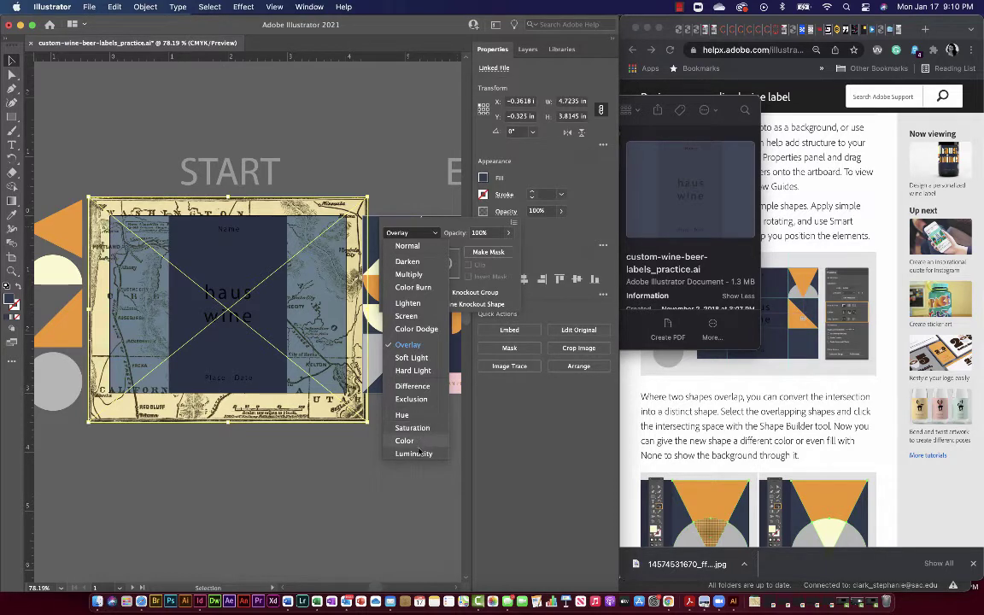
left_click(415, 454)
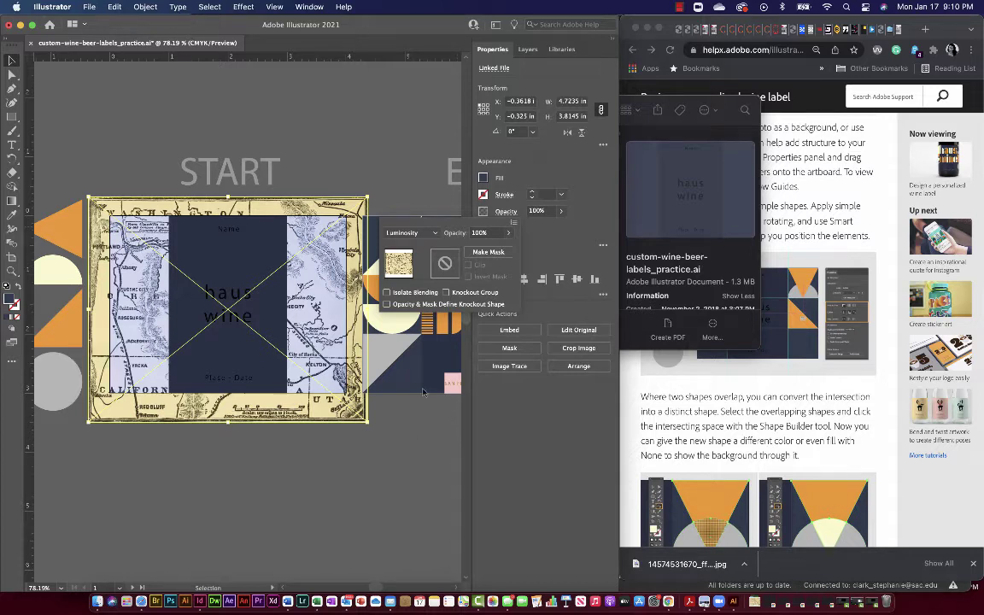
left_click(435, 233)
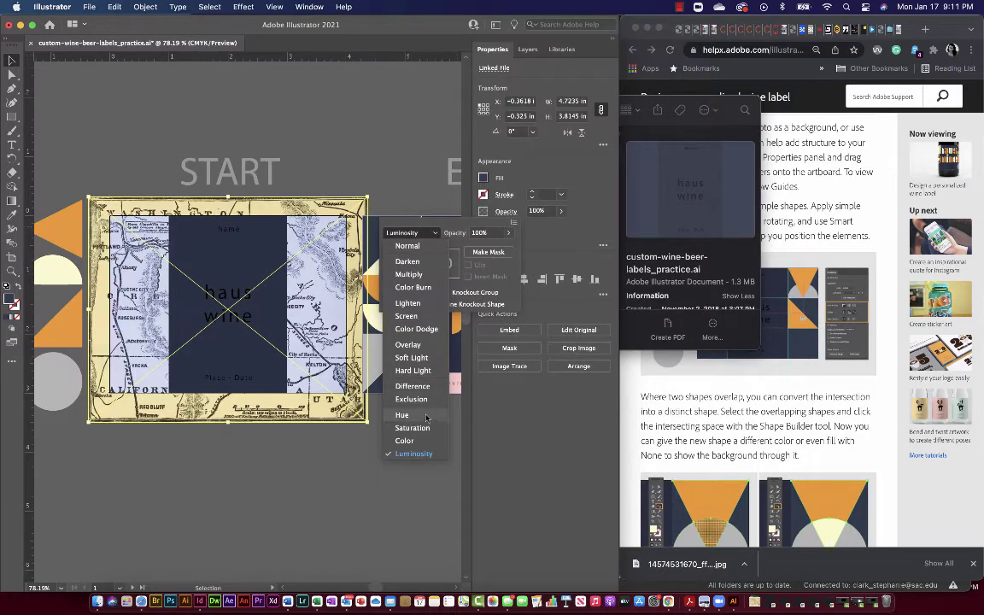
left_click(430, 371)
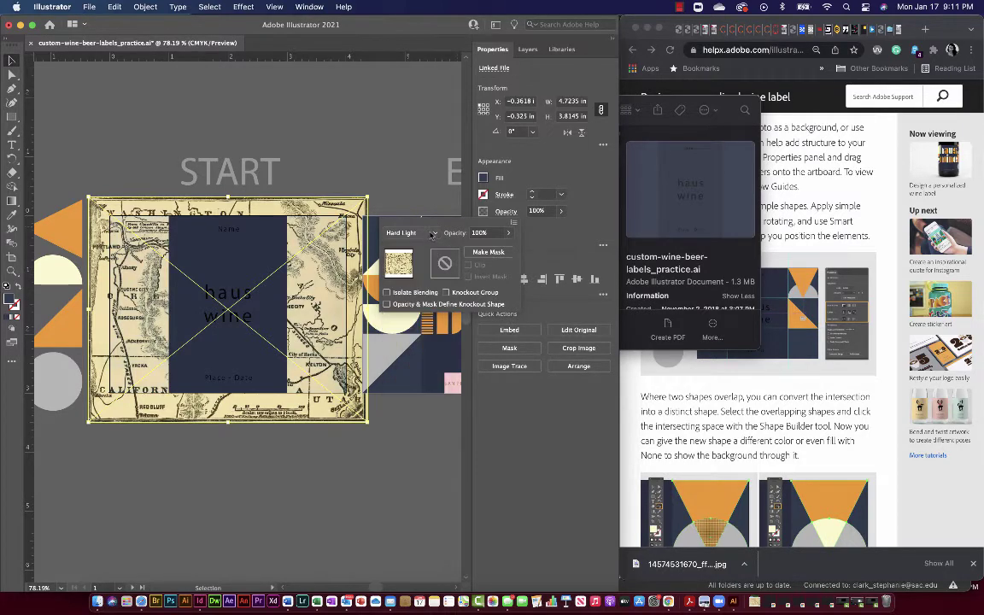
- Compare the Soft Light and Overlay blending modes on the map image, settling on Soft Light
left_click(432, 233)
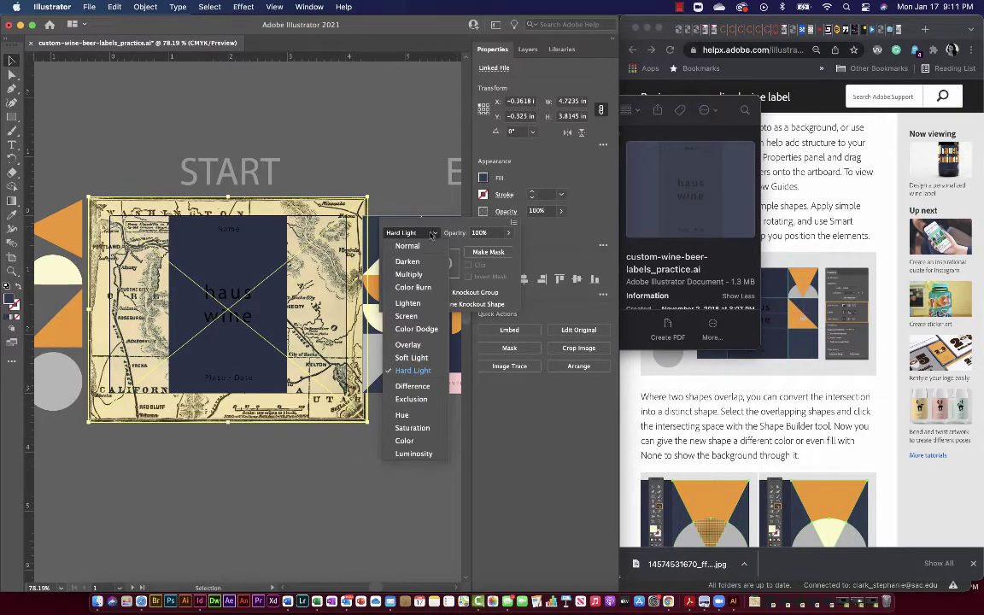
left_click(411, 357)
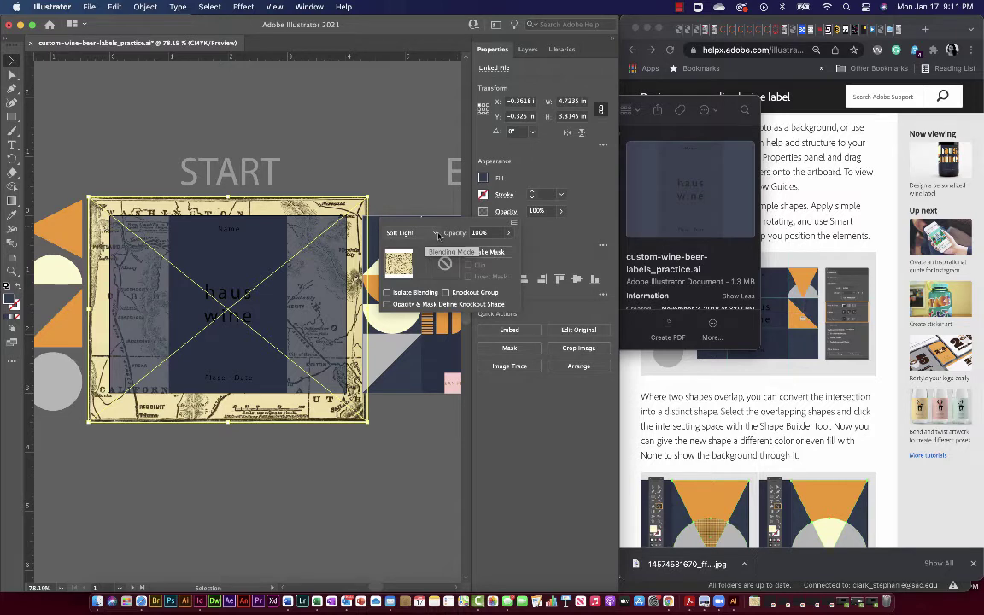
left_click(438, 233)
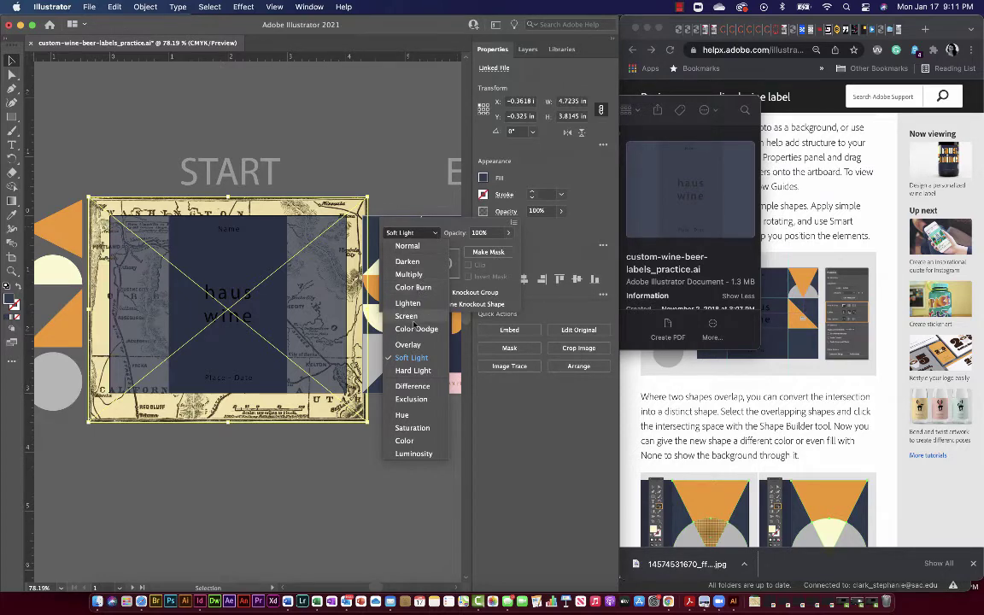
left_click(409, 345)
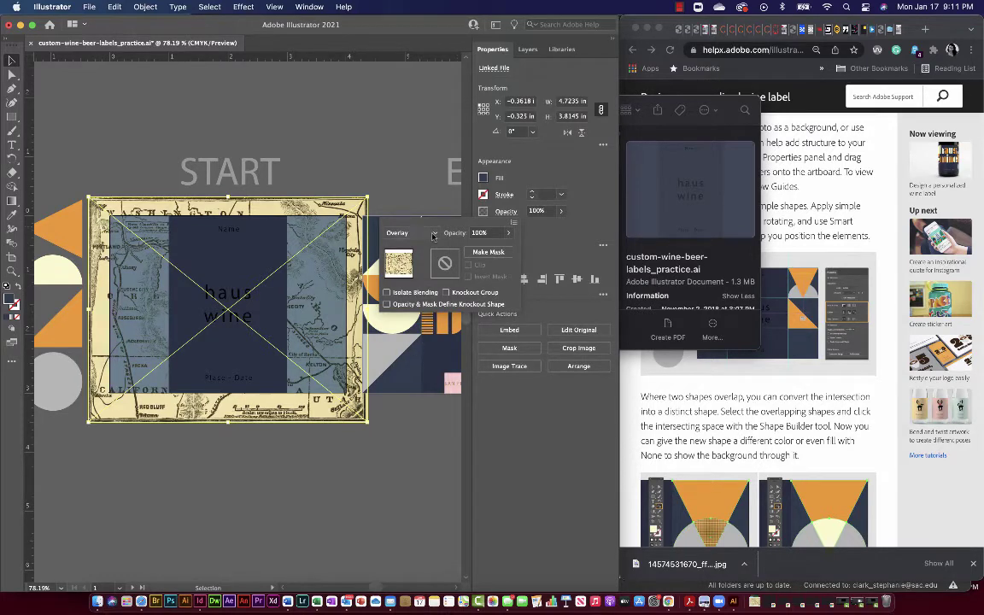
left_click(386, 232)
left_click(412, 358)
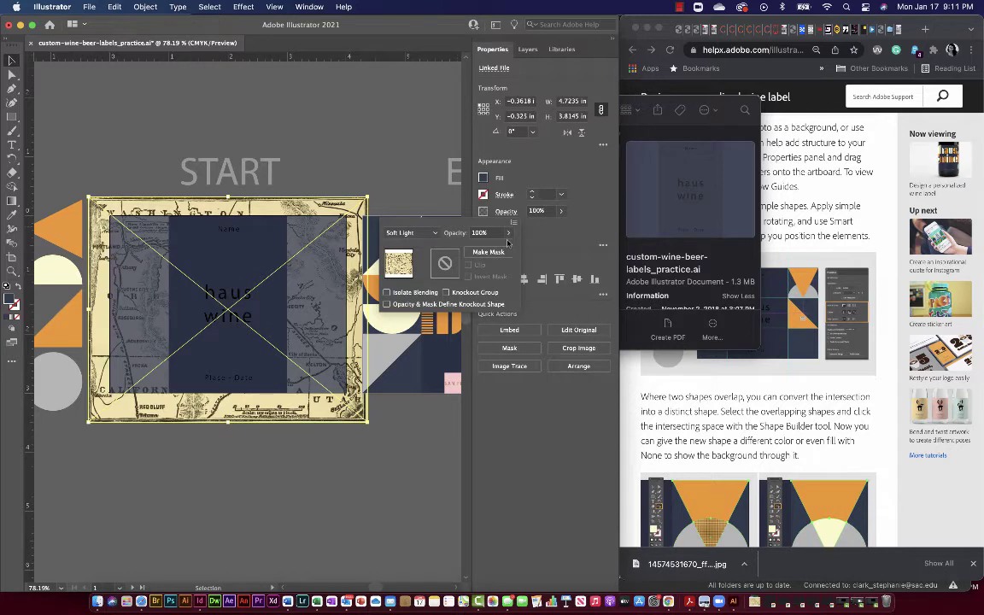
left_click(477, 149)
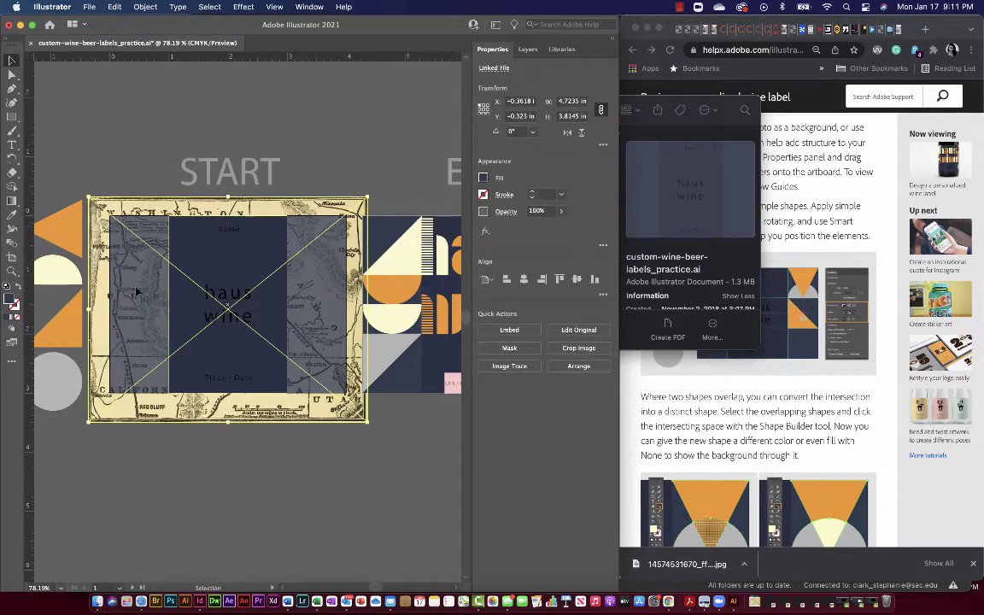
- Select the START label's full-width background rectangle and lighten its fill to slate blue 4C5D72
left_click(528, 48)
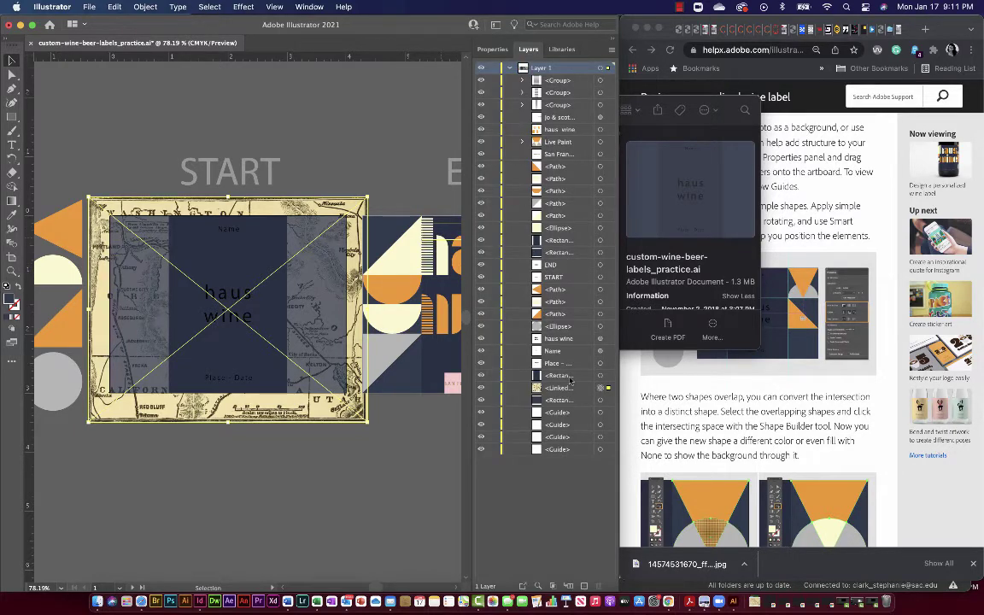
left_click(608, 400)
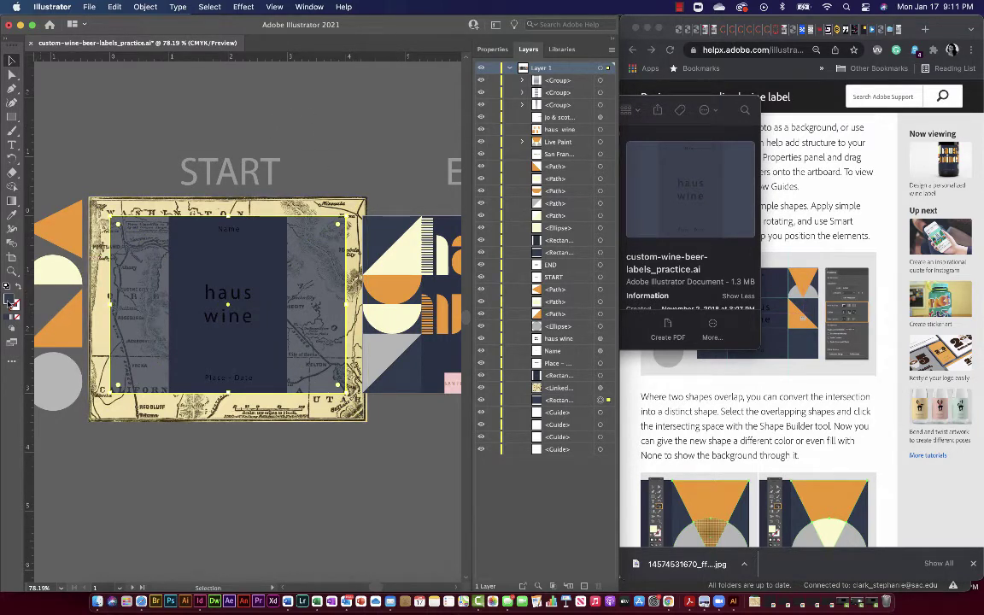
double_click(8, 301)
left_click_drag(509, 472, 499, 451)
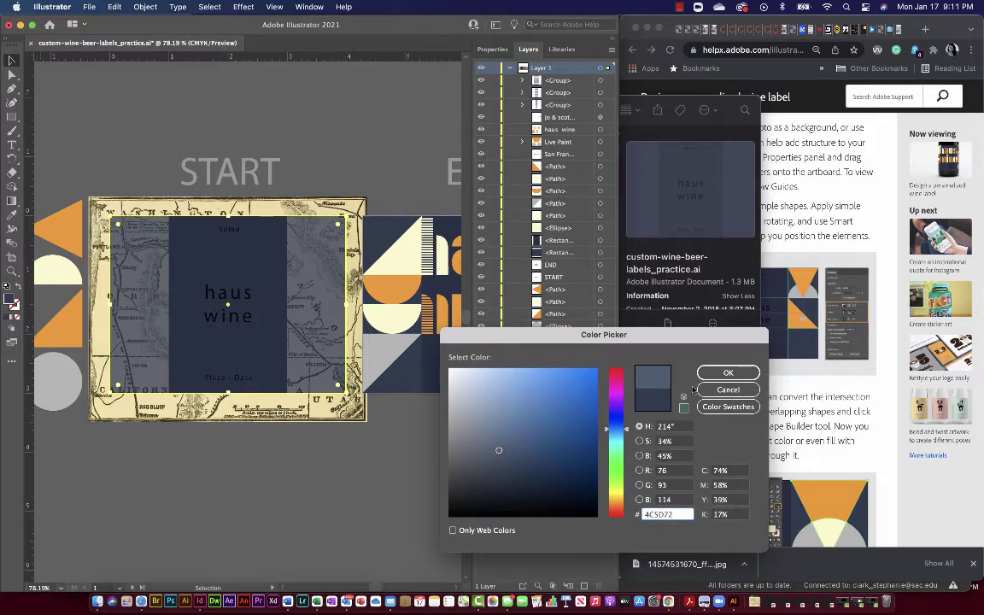
left_click(728, 372)
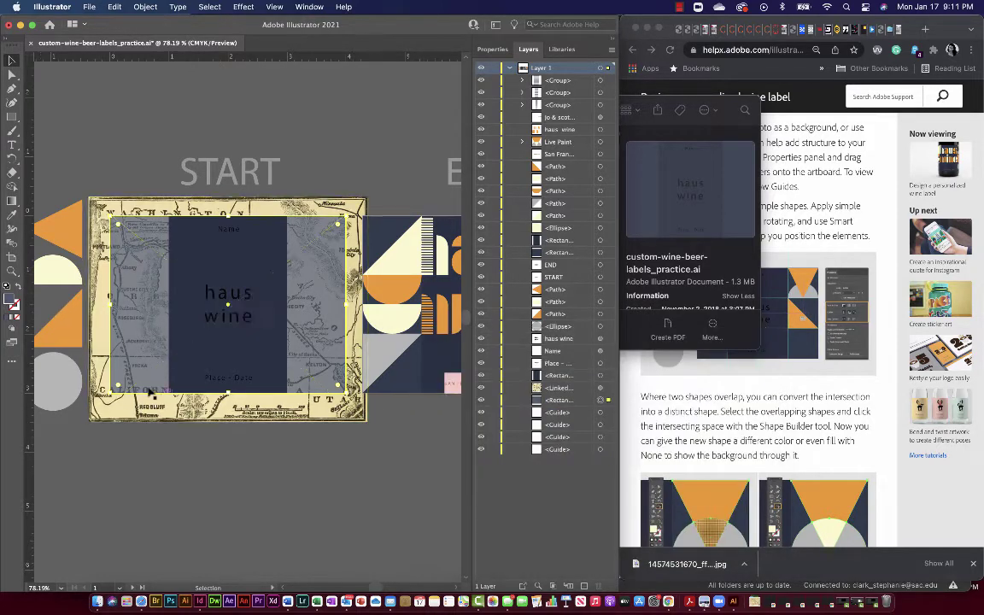
- Reopen the START background rectangle's fill color settings and keep slate blue 4C5D72
left_click(609, 400)
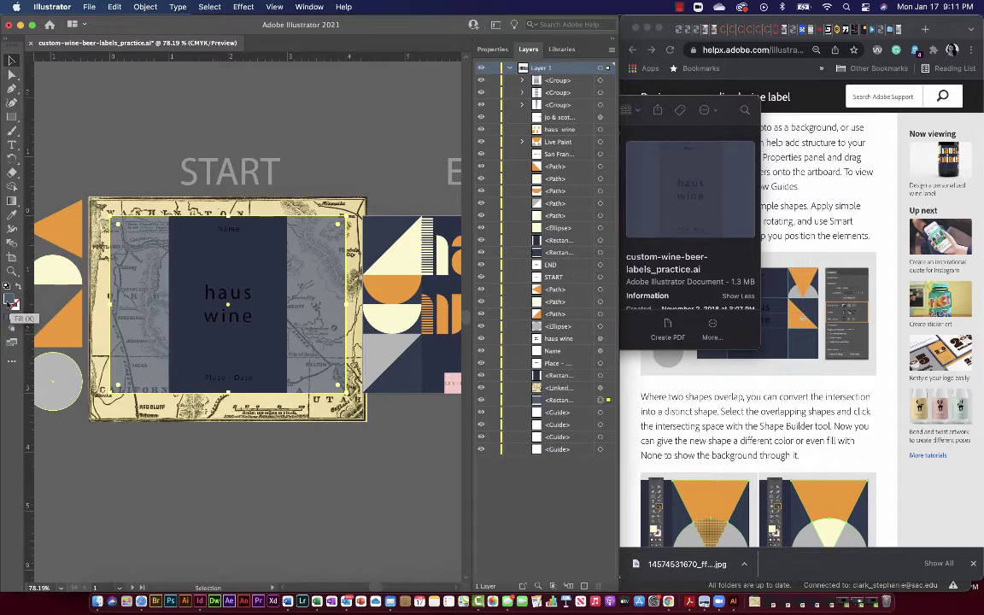
double_click(11, 301)
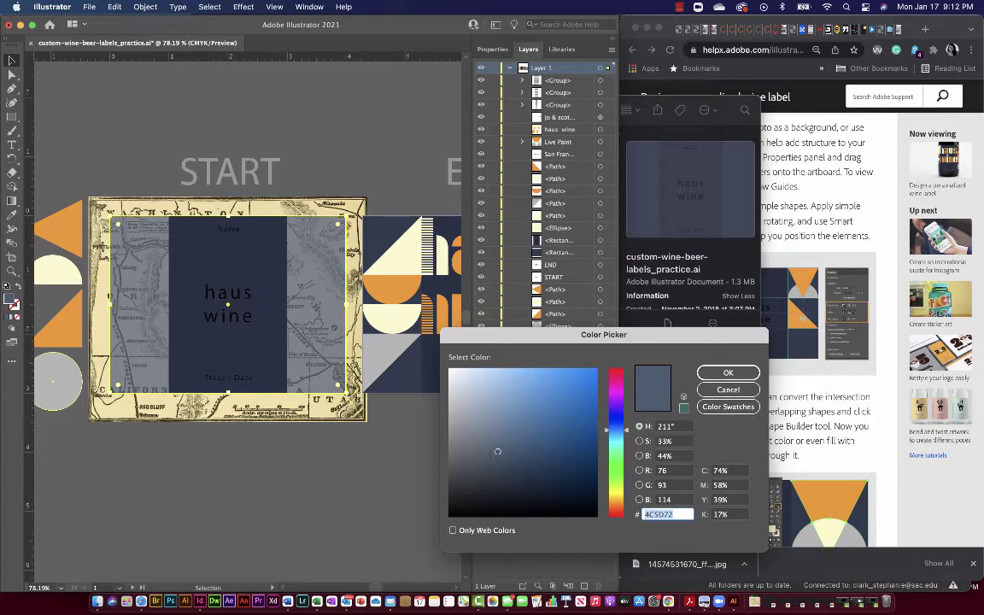
left_click(720, 375)
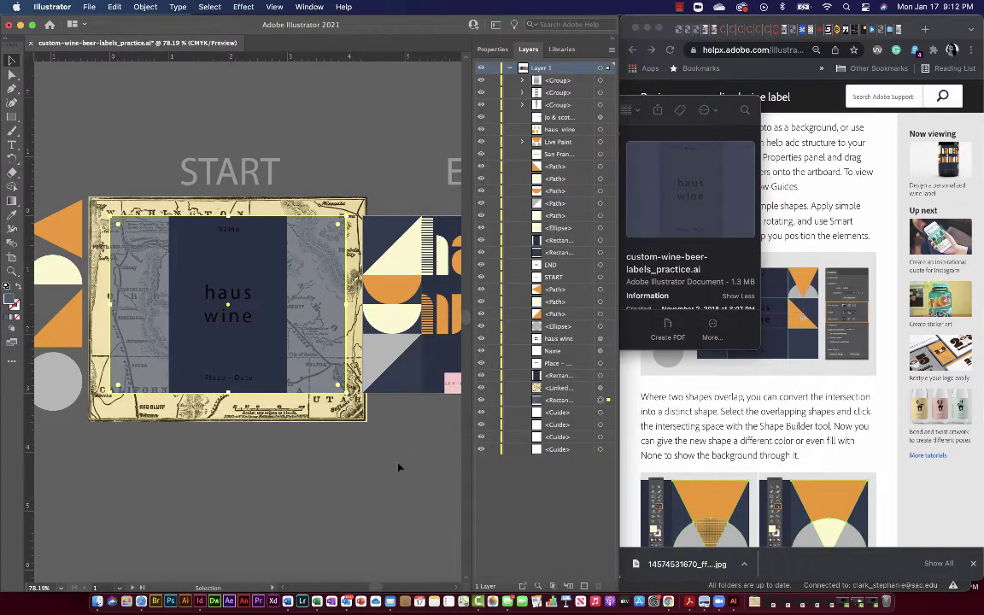
- Consult the ruler-guide instructions in Chrome's wine label tutorial, and in Illustrator place a horizontal guide just above START's haus wine text
left_click(698, 441)
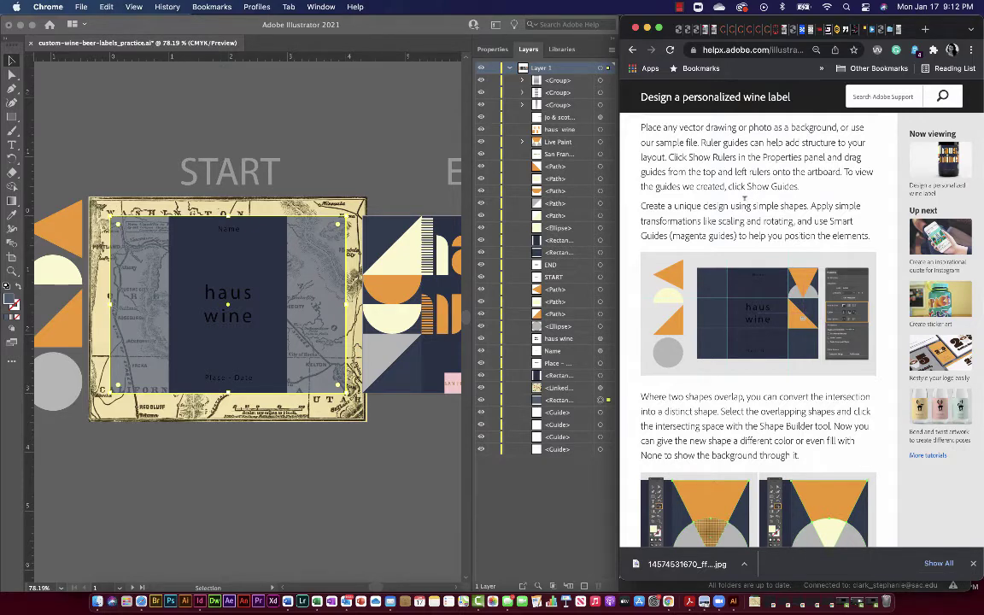
scroll(732, 206, "down", 1)
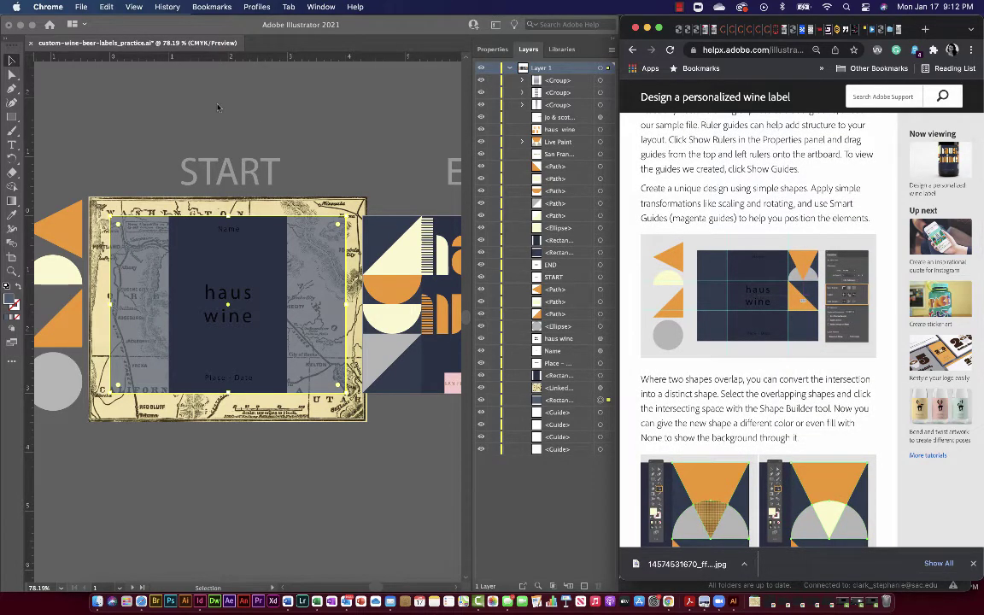
left_click(221, 59)
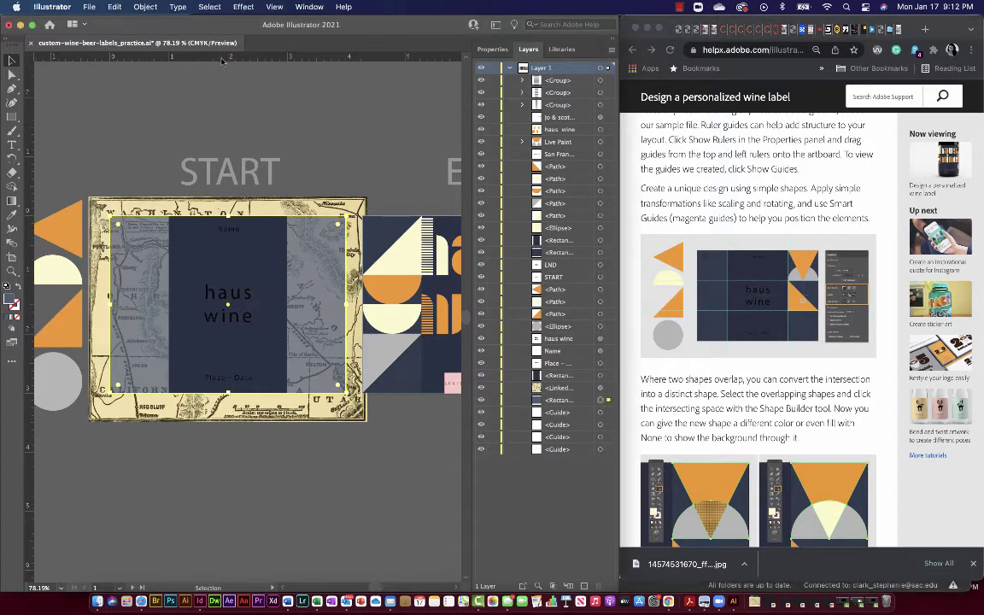
left_click_drag(218, 58, 200, 282)
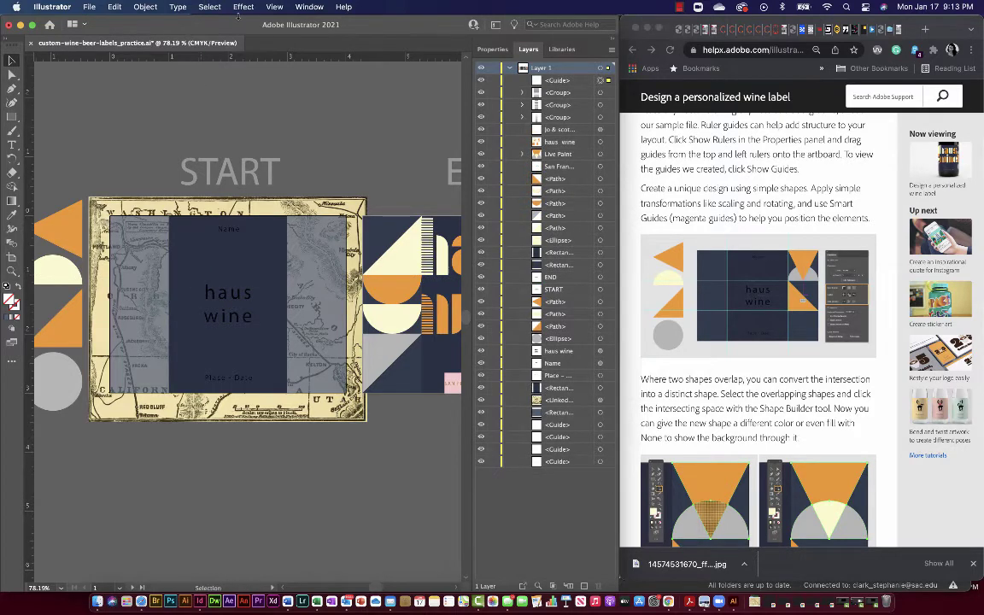
left_click(223, 233)
- Show the document's guides
left_click(300, 7)
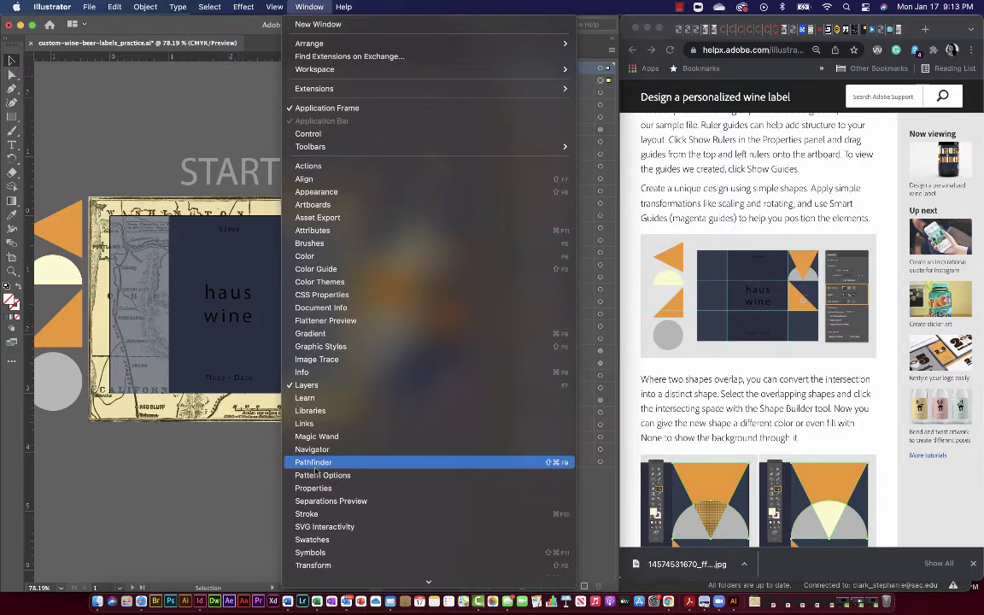
mouse_move(274, 7)
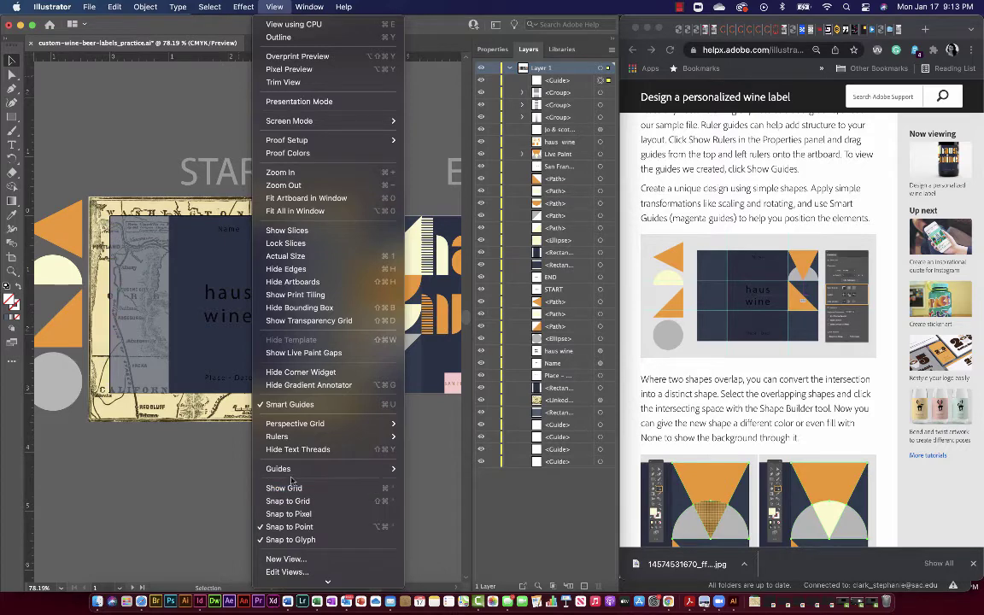
mouse_move(296, 430)
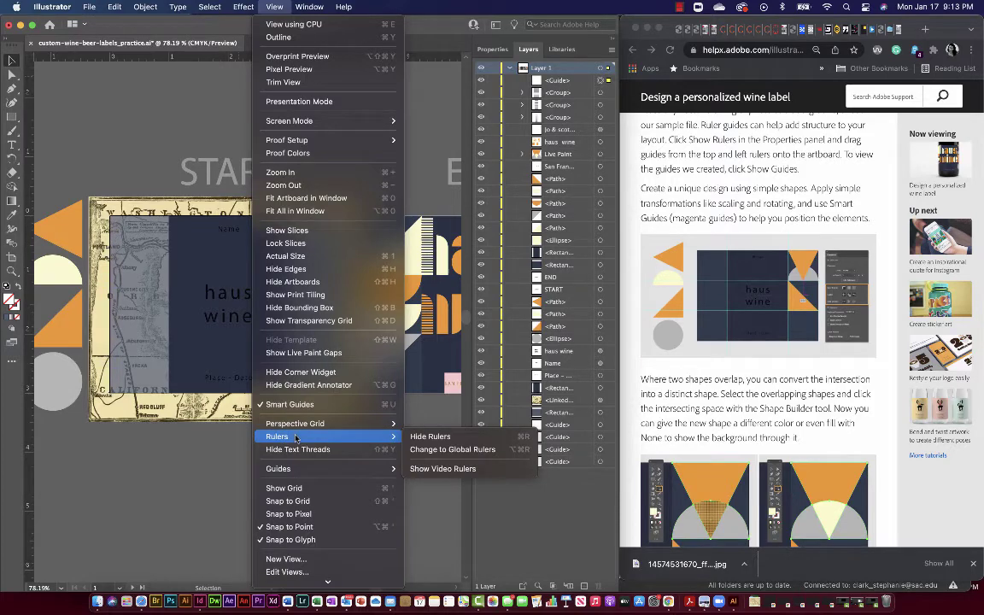
mouse_move(298, 469)
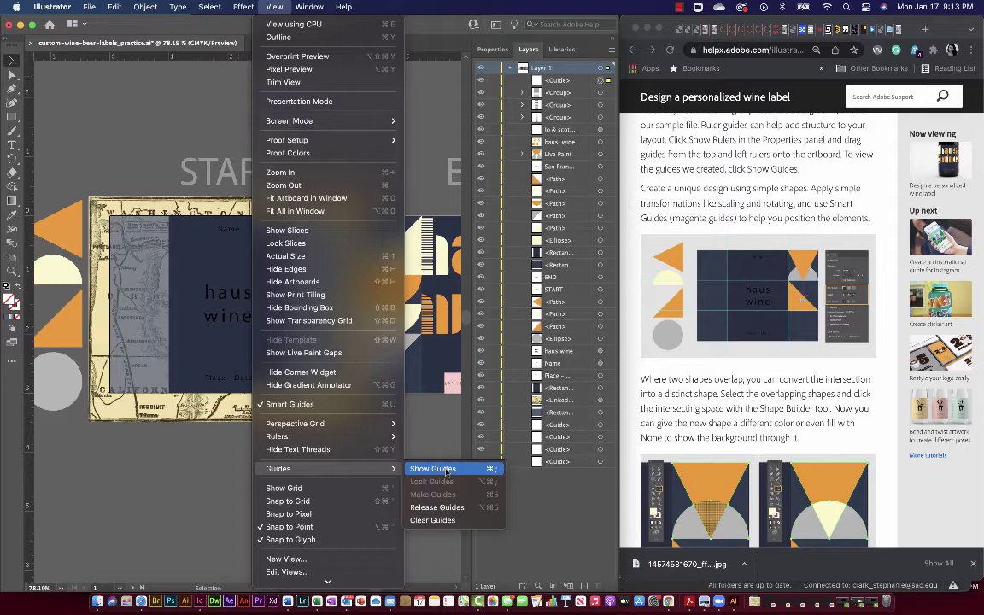
left_click(493, 472)
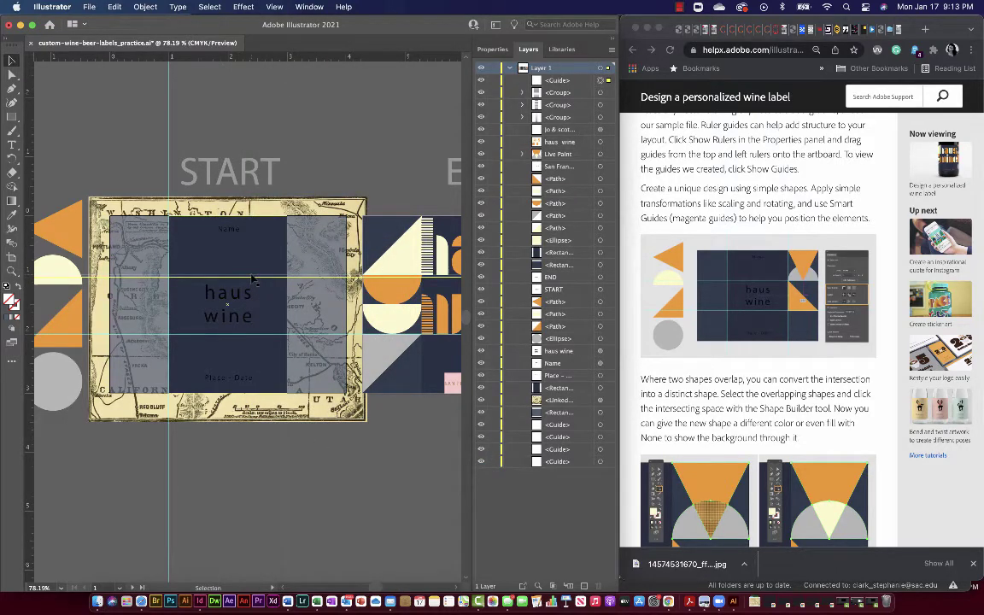
- Add a vertical guide along the left edge of the START label's center panel
left_click_drag(230, 253, 252, 279)
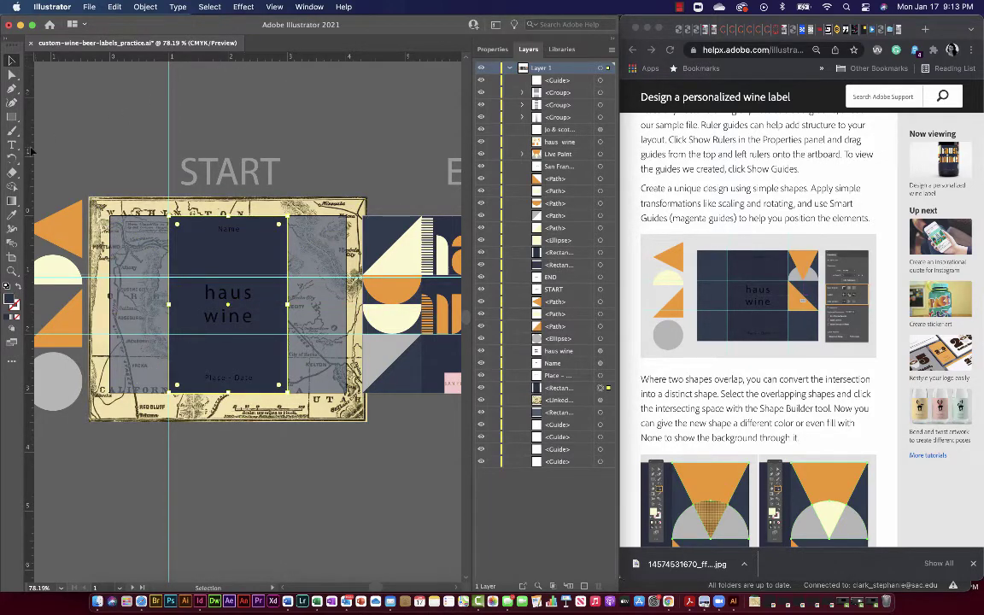
left_click_drag(31, 141, 29, 149)
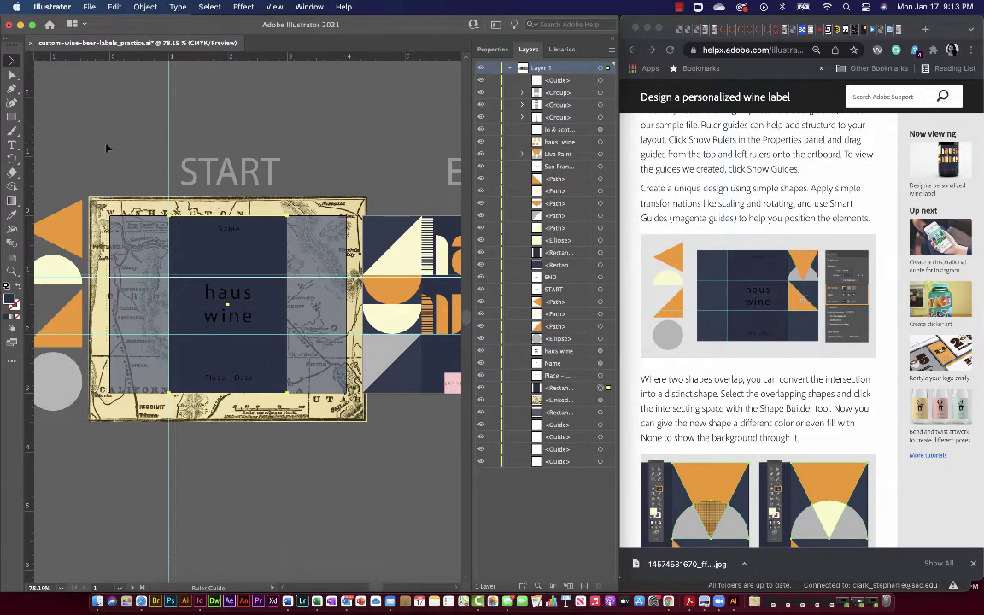
left_click_drag(169, 147, 169, 149)
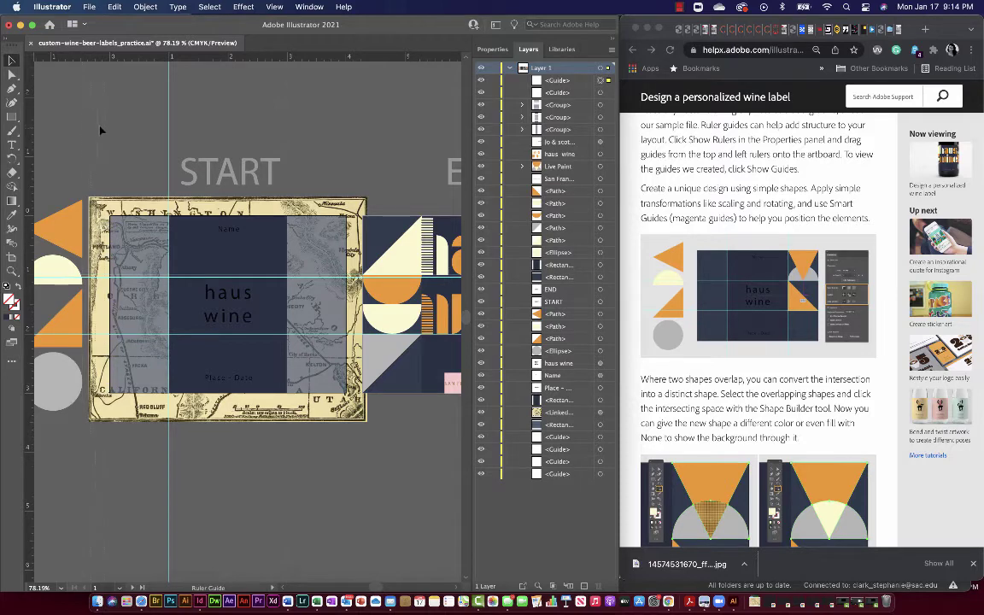
- Add another vertical guide and align it near the left edge of the map image
left_click_drag(77, 121, 84, 128)
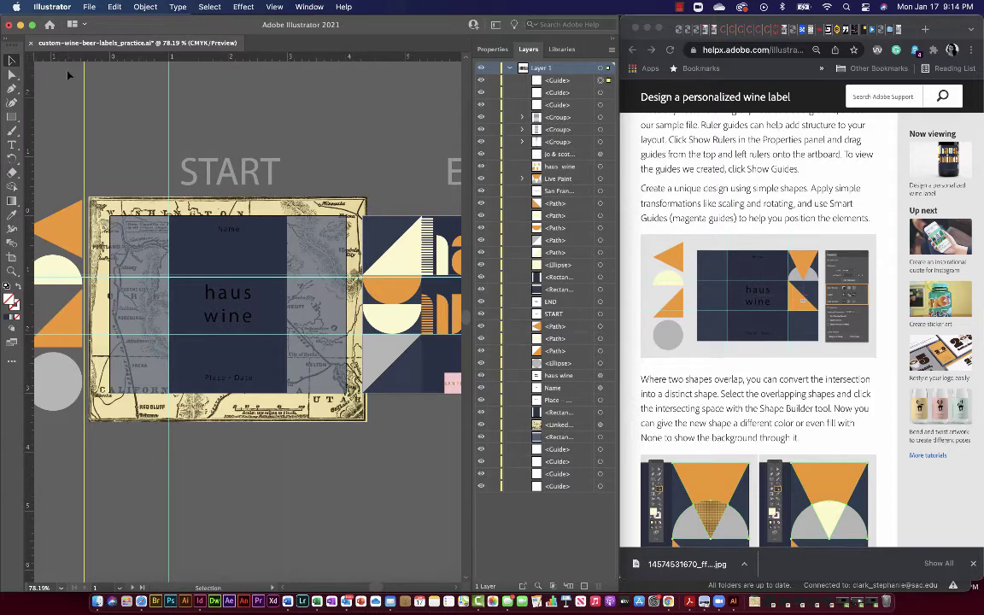
left_click(143, 192)
left_click(87, 171)
mouse_move(86, 170)
left_mouse_down()
mouse_move(56, 145)
mouse_move(126, 151)
mouse_move(81, 147)
mouse_move(122, 153)
mouse_move(85, 153)
mouse_move(94, 152)
left_mouse_up()
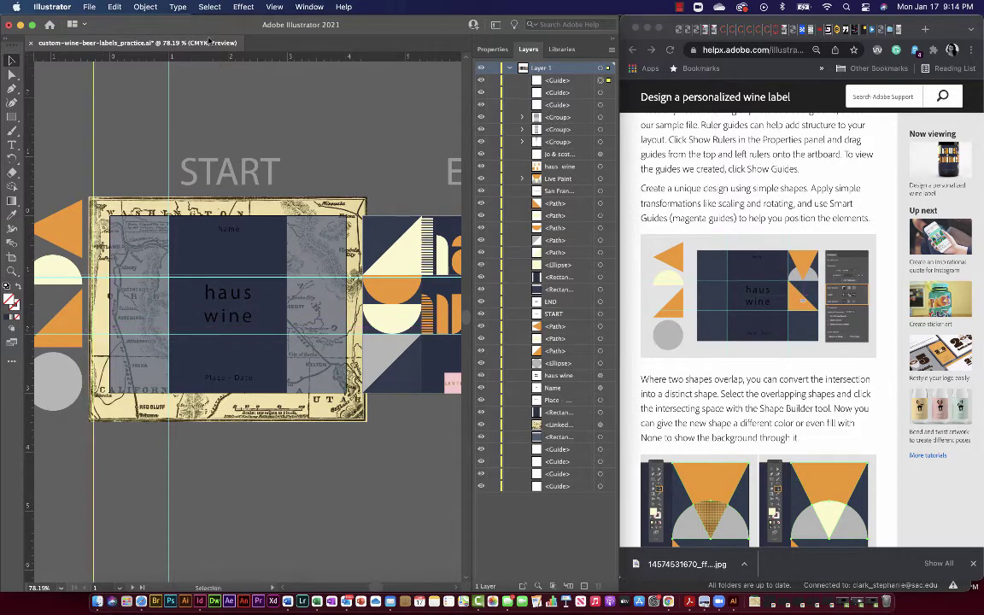
- Review the available guide commands and the tutorial's instructions on overlapping shapes and the Shape Builder tool
left_click(273, 7)
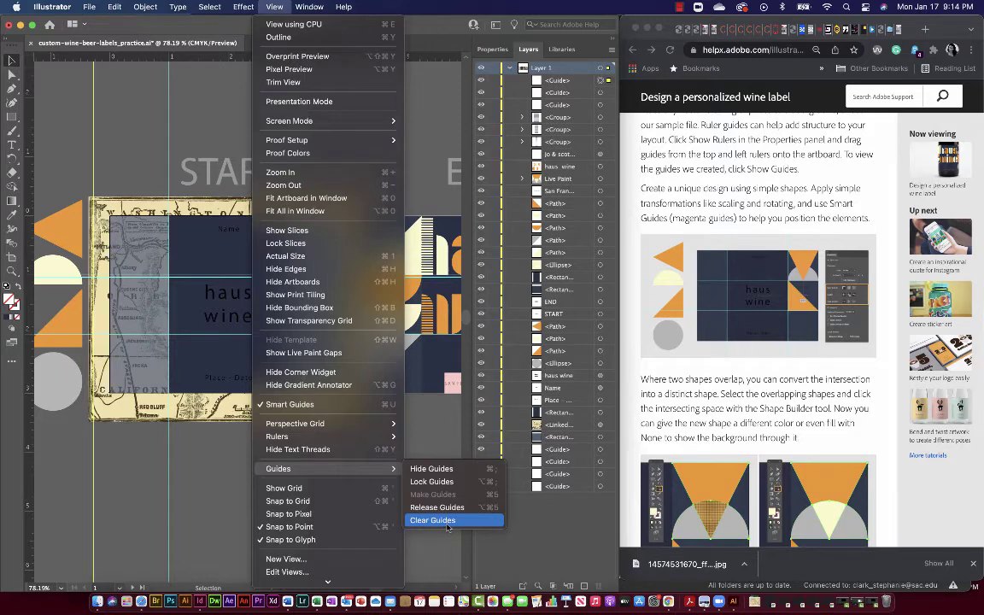
left_click(200, 125)
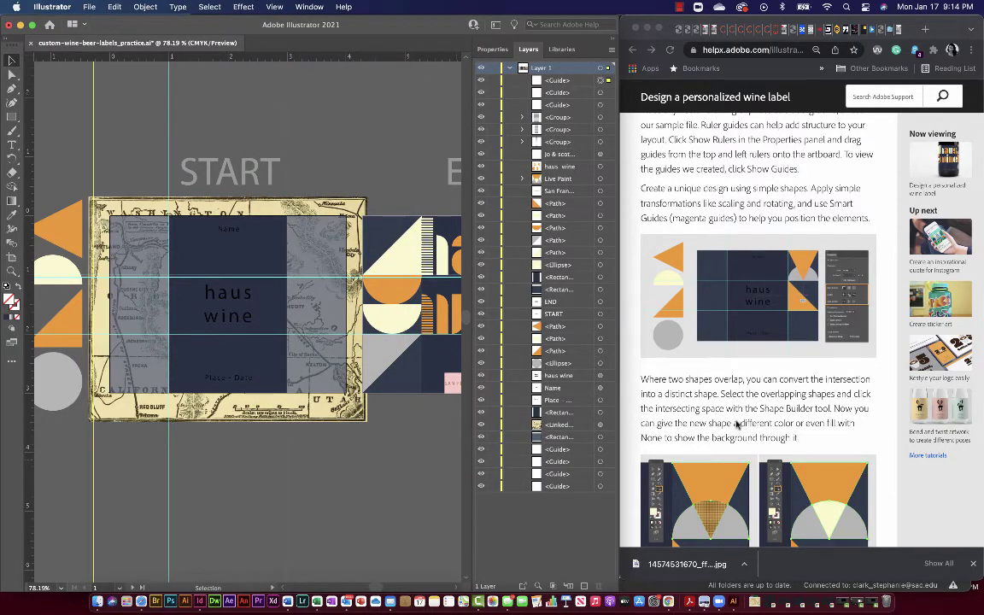
scroll(736, 425, "down", 2)
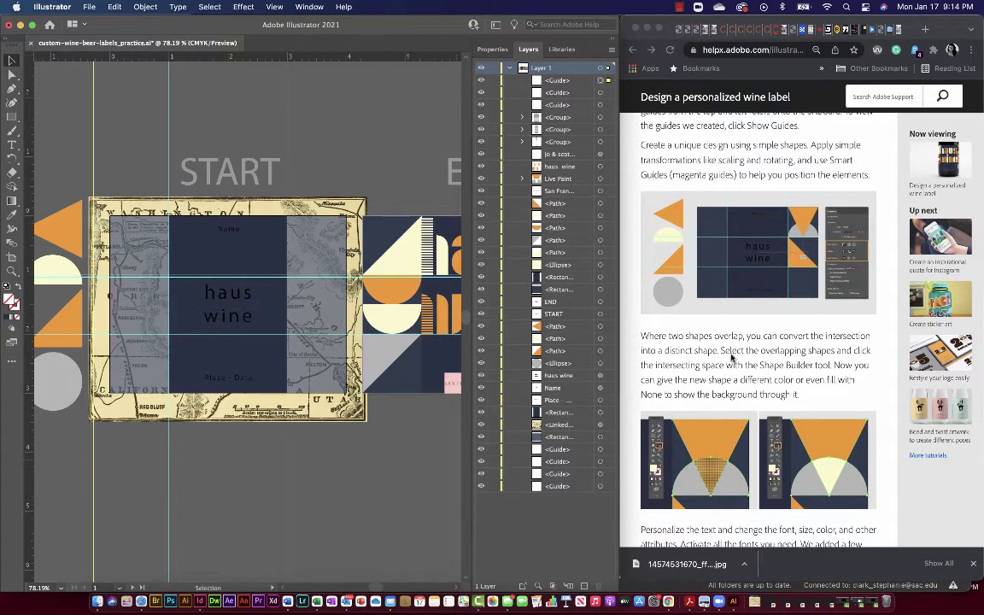
scroll(732, 358, "down", 1)
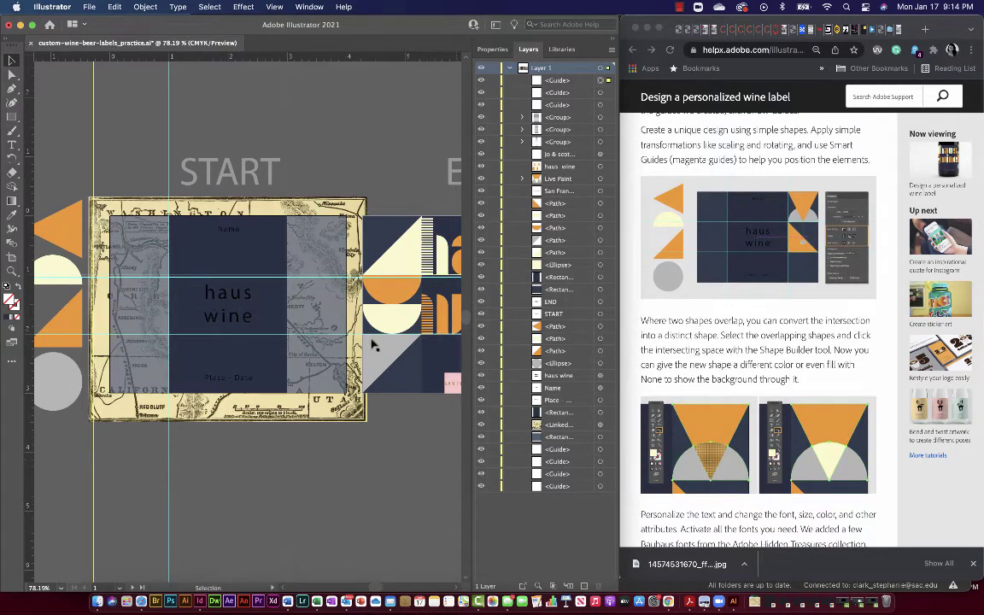
- Show the object properties and move the orange right triangle into the START label's lower-left square, against the guides
scroll(156, 355, "left", 1)
left_click(156, 354)
scroll(156, 355, "left", 2)
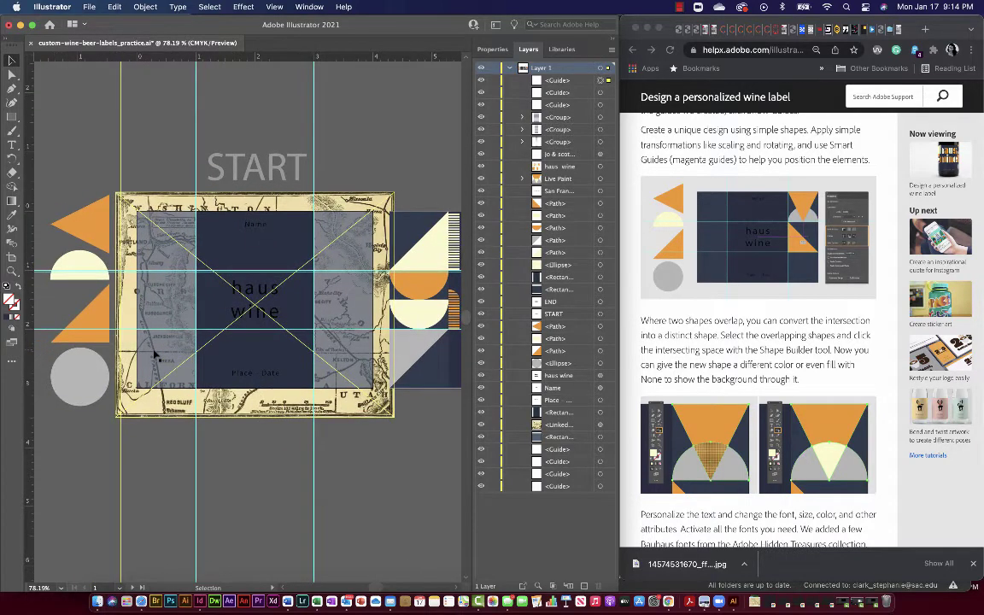
left_click(103, 402)
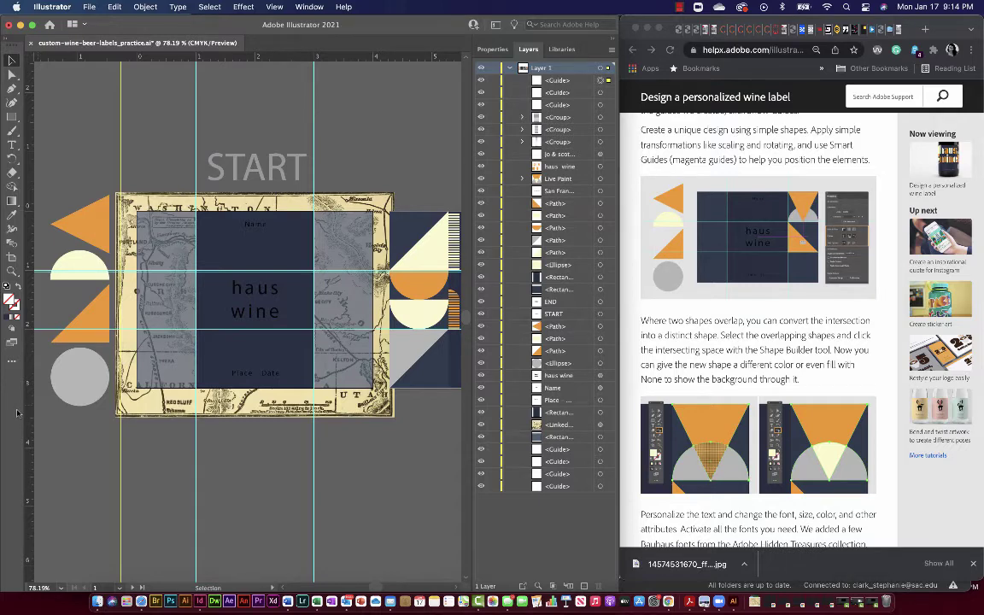
left_click(492, 49)
left_click(179, 342)
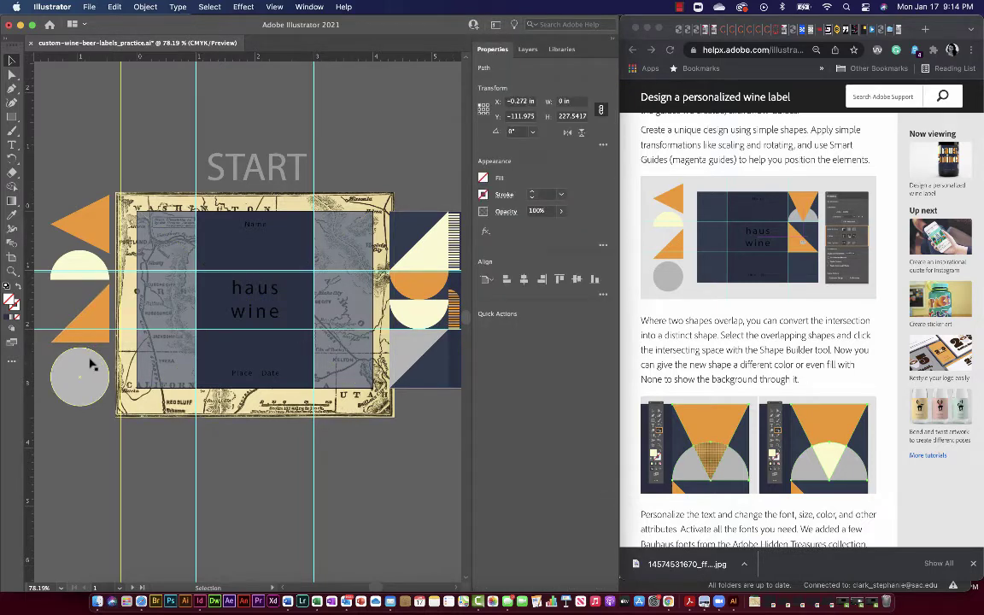
left_click_drag(101, 317, 182, 362)
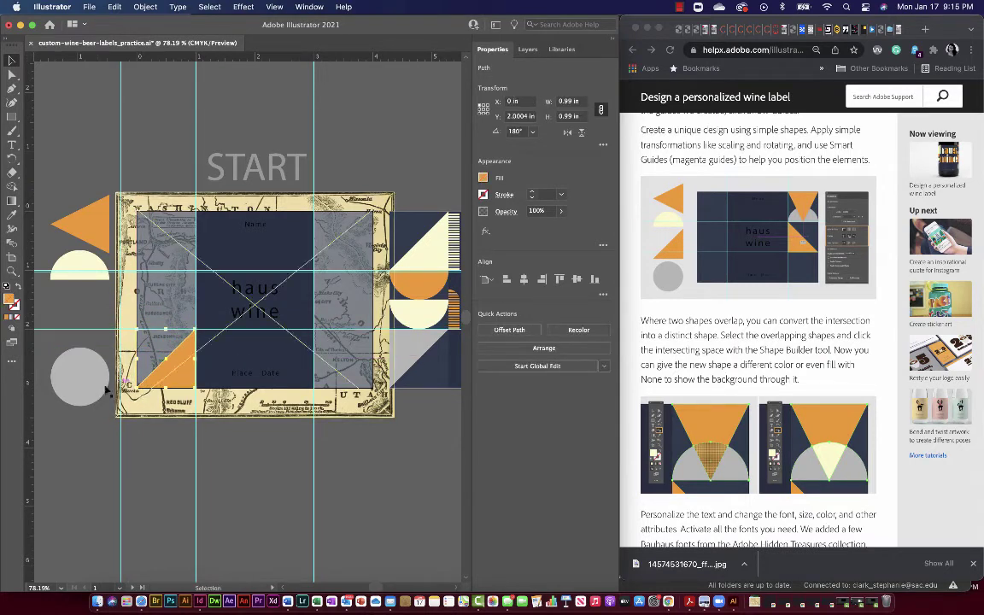
- Move the gray circle into the START label's lower-left square, overlapping the orange right triangle
left_click_drag(98, 389, 185, 372)
left_click(175, 368)
left_click(171, 357)
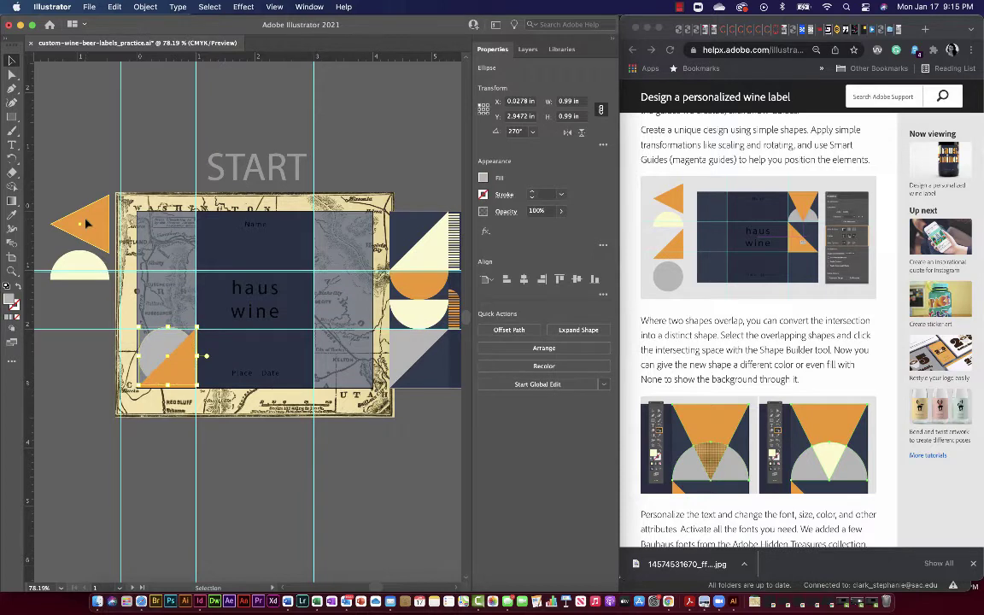
- Place the cream half circle in the middle of the START label's left column and set the orange isosceles triangle aside outside the label
left_click_drag(86, 223, 149, 336)
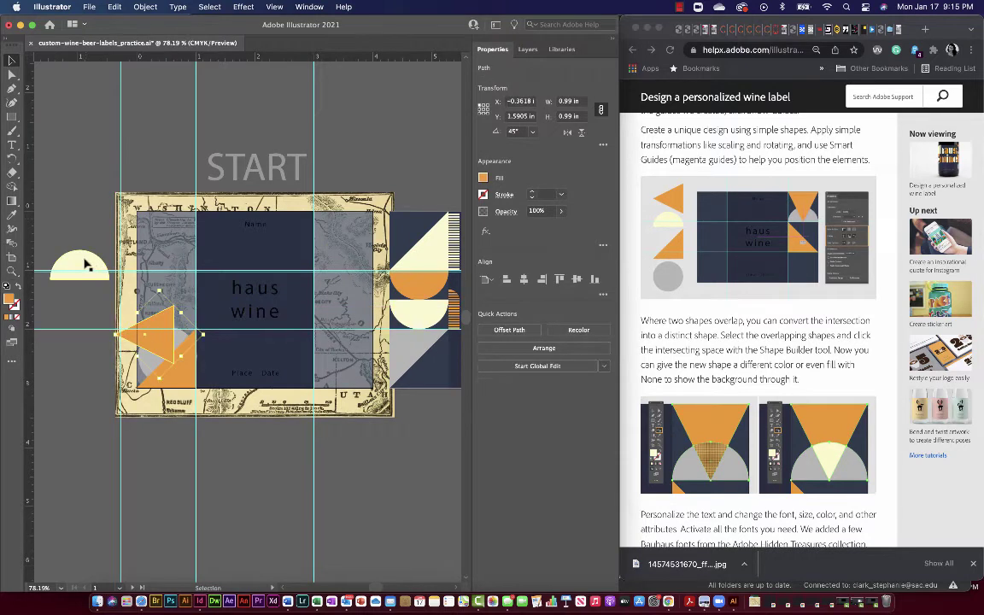
left_click_drag(88, 263, 167, 299)
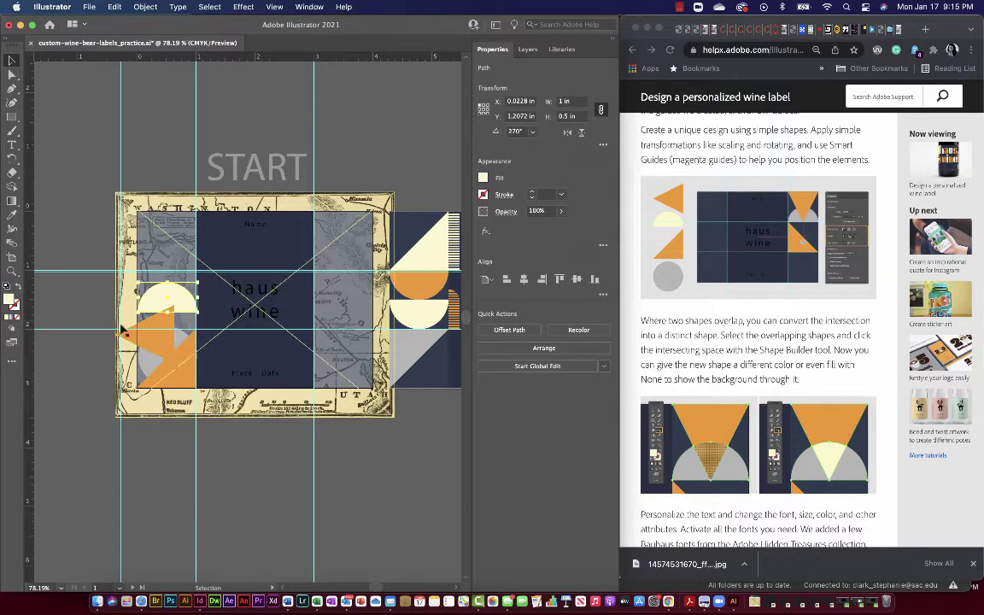
left_click_drag(156, 346, 106, 325)
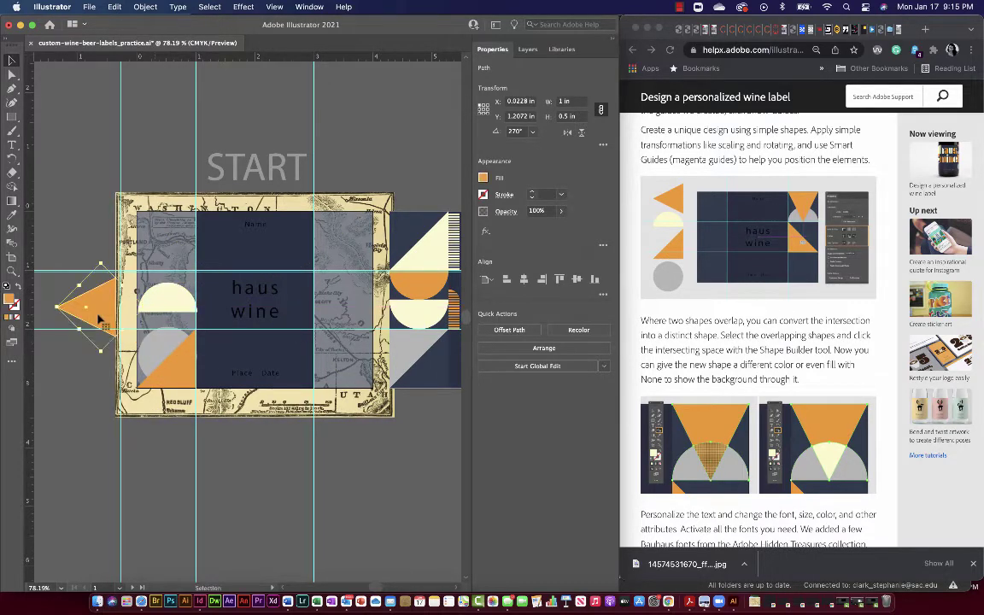
- Check the END label's layout and move the orange isosceles triangle into the START label's upper-left square
scroll(298, 414, "right", 5)
scroll(297, 417, "right", 5)
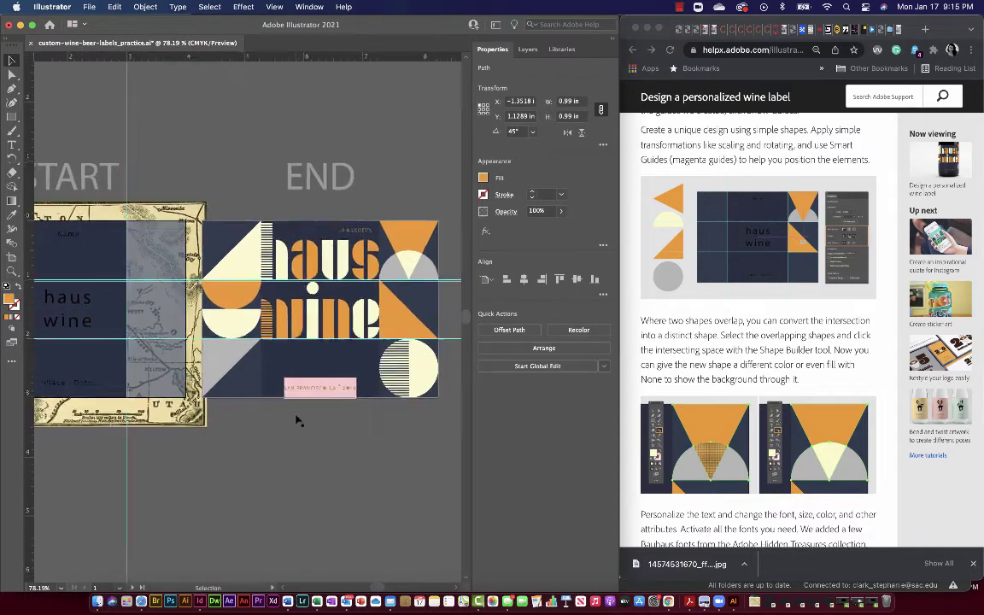
scroll(297, 417, "left", 8)
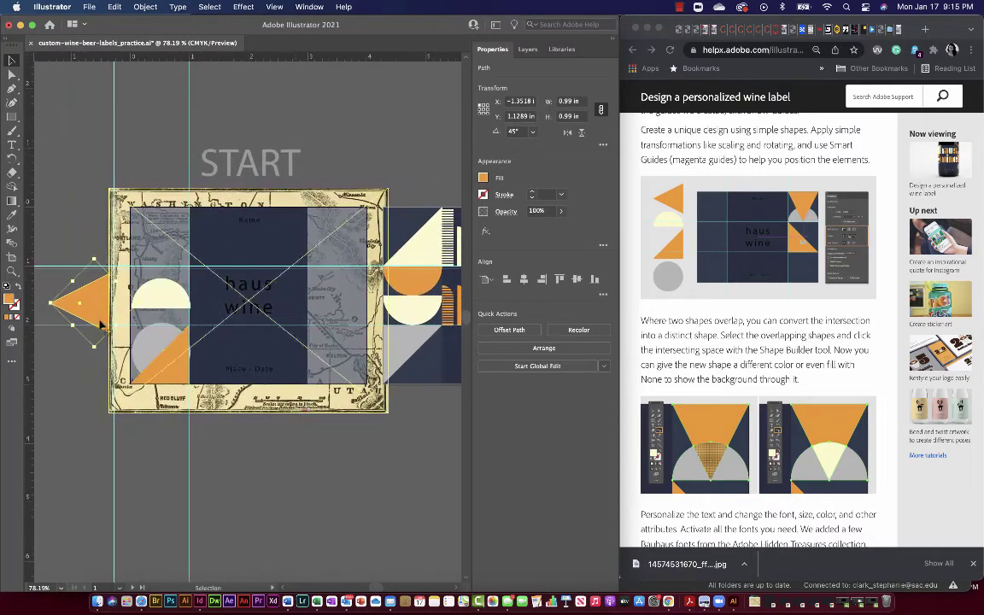
left_click_drag(89, 294, 173, 247)
- Rotate the upper-left orange triangle to 135° so that it points down toward the cream half circle
scroll(175, 247, "up", 5)
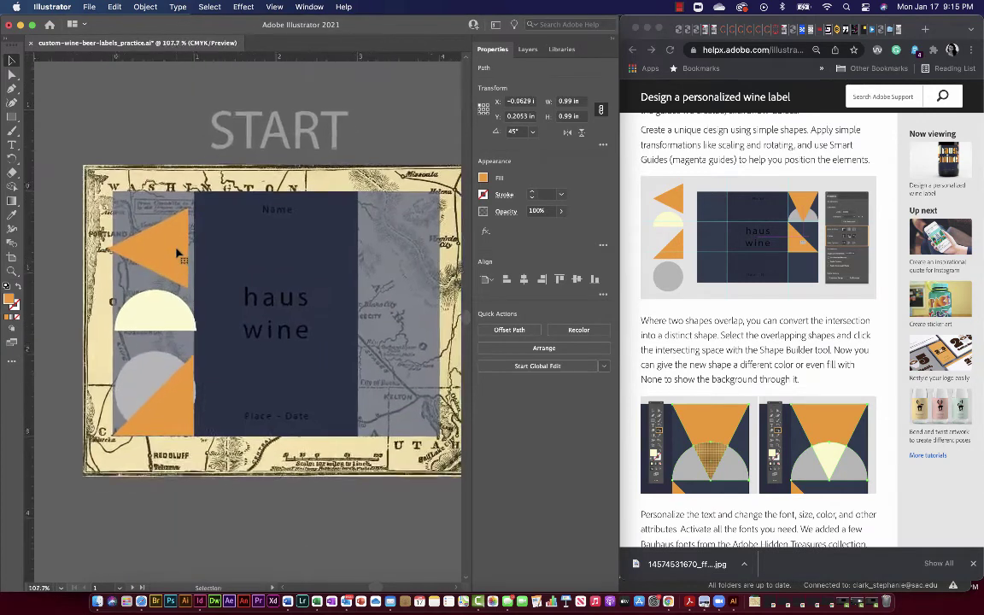
scroll(180, 252, "right", 2)
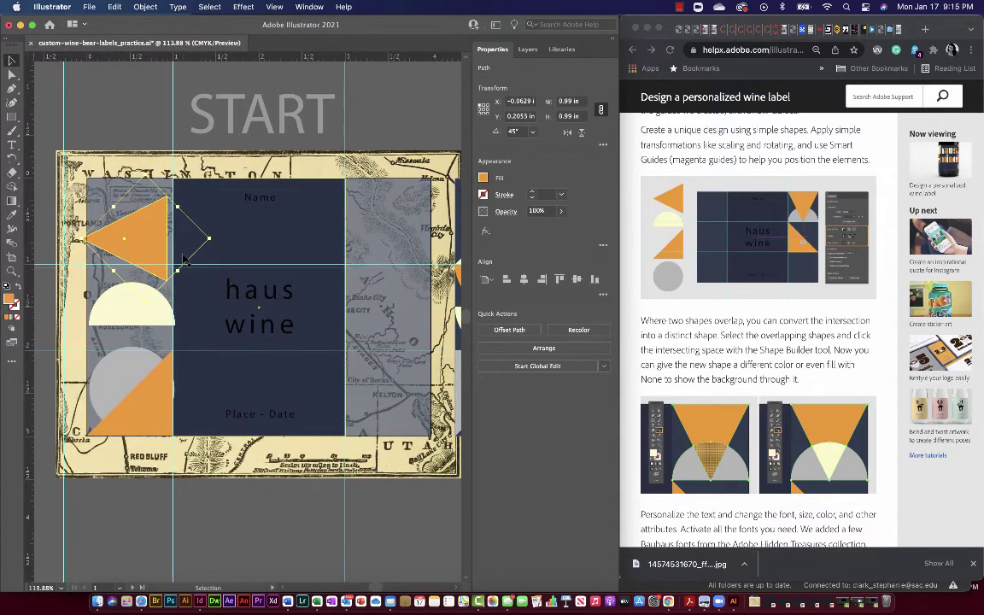
key("r")
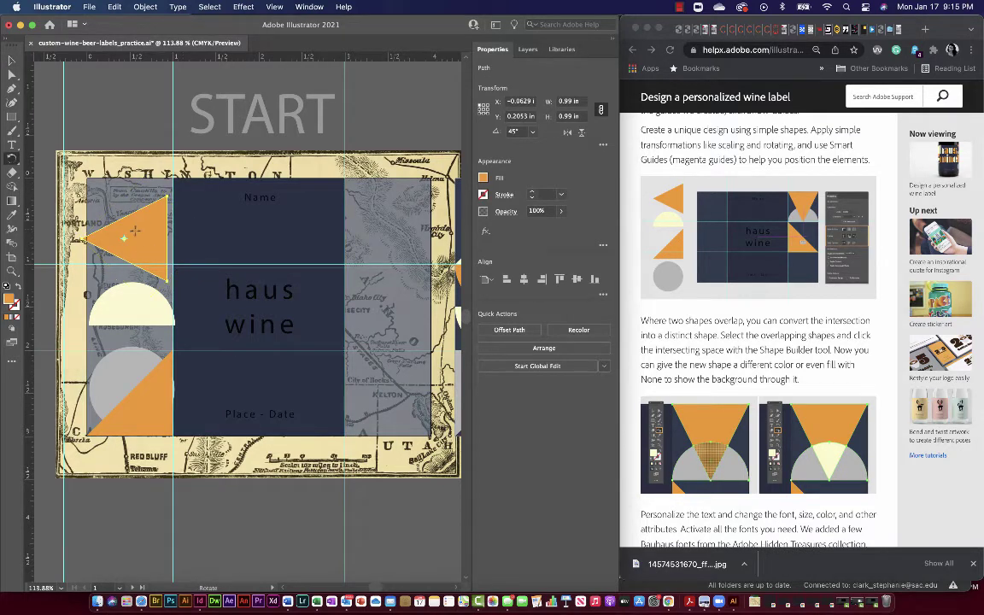
left_click_drag(132, 222, 162, 195)
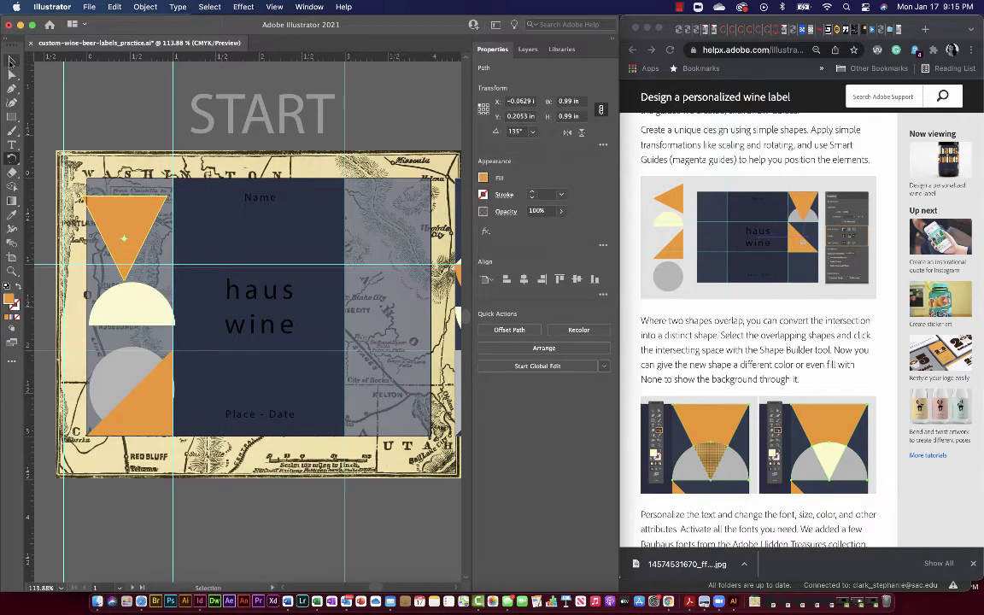
- Overlap the orange triangle with the cream half circle, tip at its base, and fit both shapes into the START label's upper-left square
left_click(12, 60)
left_click_drag(133, 209, 144, 255)
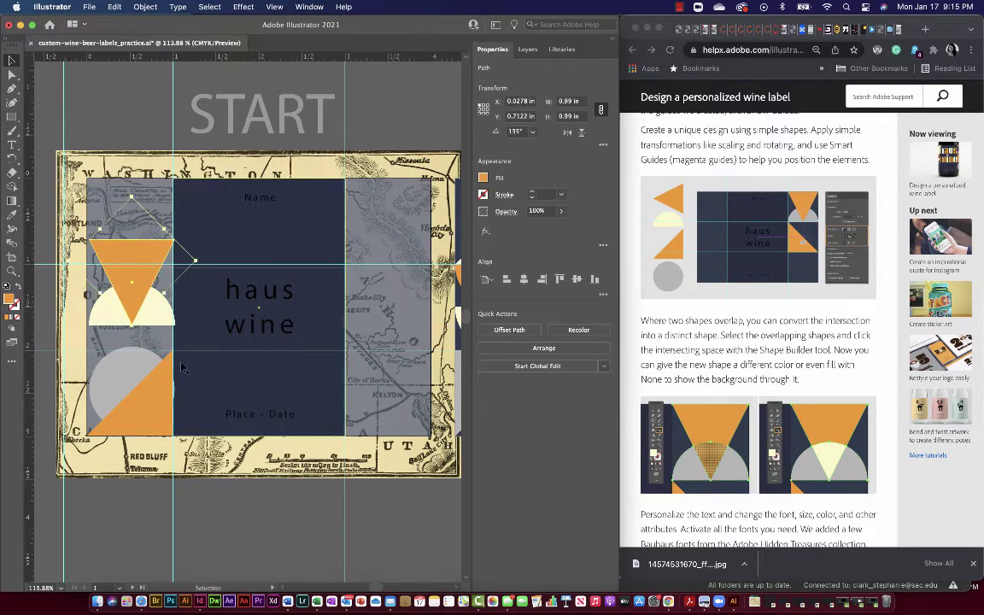
left_click_drag(164, 325, 164, 264)
left_click(150, 238, "shift")
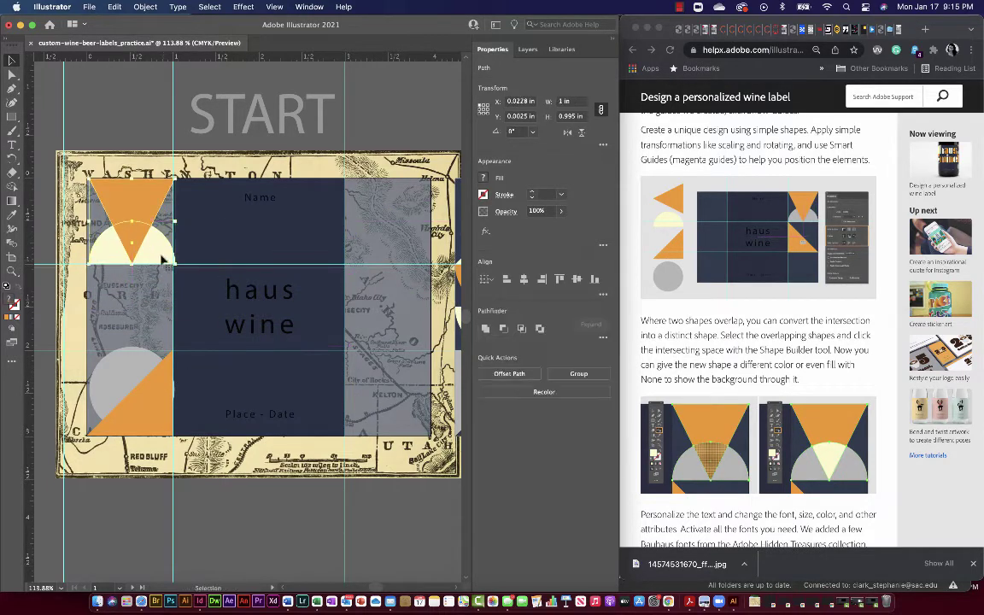
- Try to rotate a copy of the upper-left orange triangle to 90° about its center
left_click(193, 193)
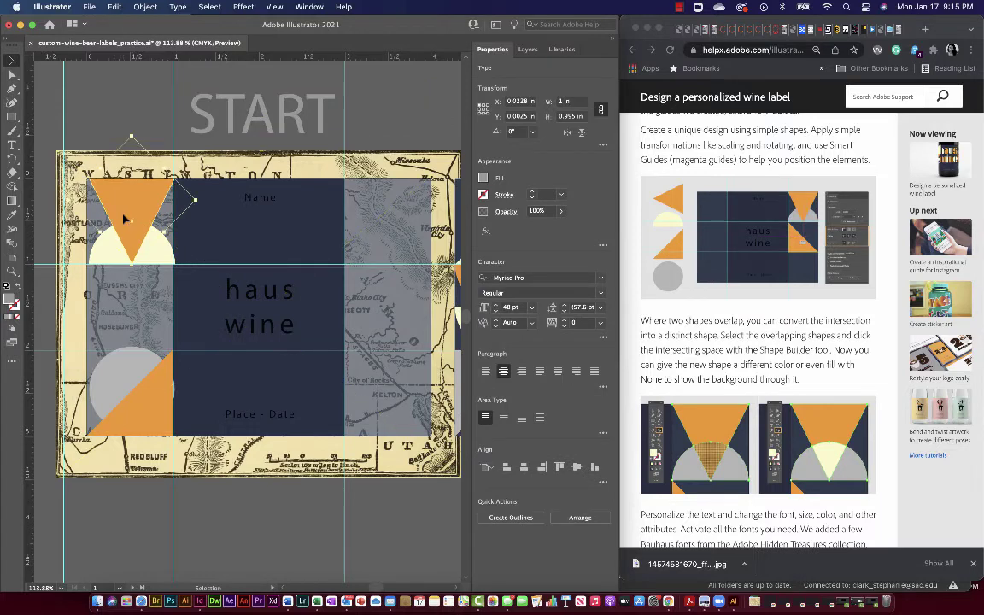
left_click(135, 221)
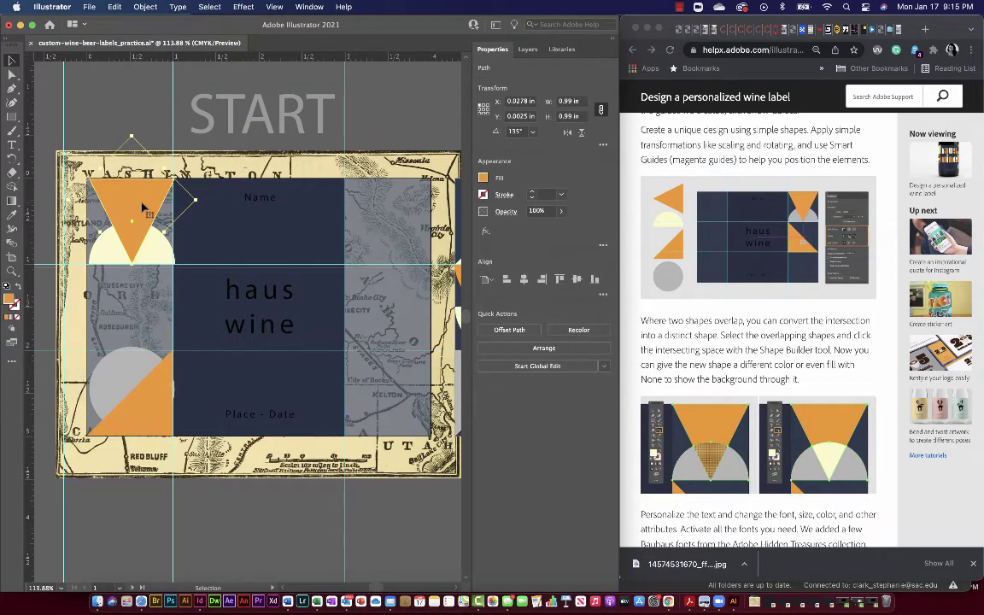
left_click_drag(146, 206, 136, 183)
key("r")
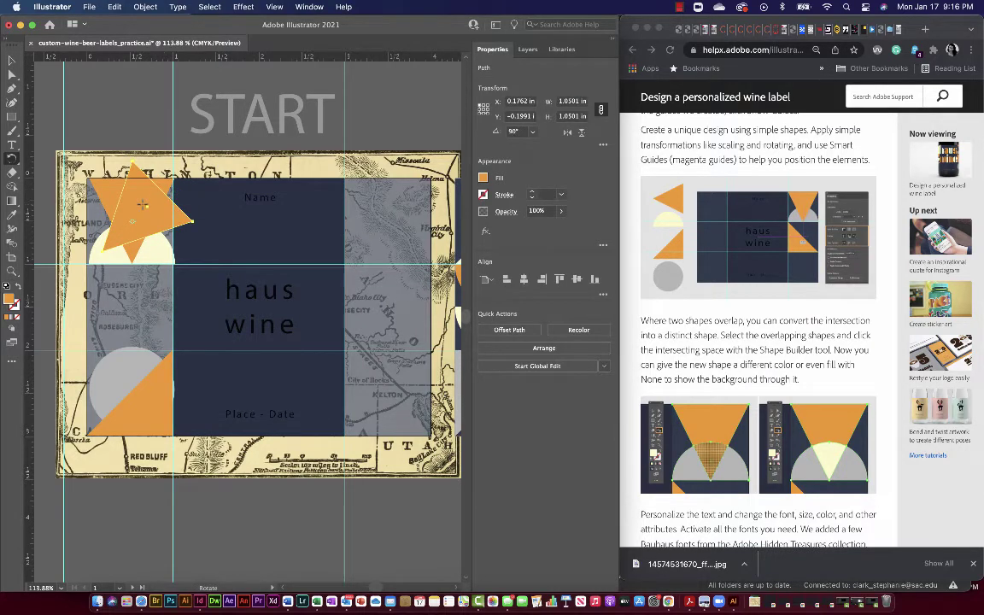
key("super+z")
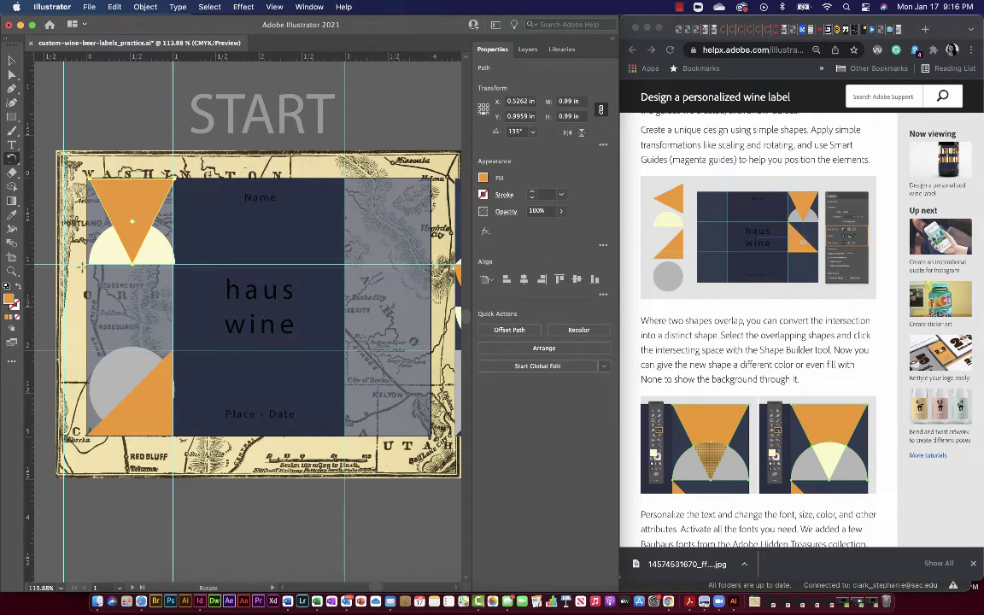
- Try to set the upper-left orange triangle's rotation angle to the 30° preset
key("v")
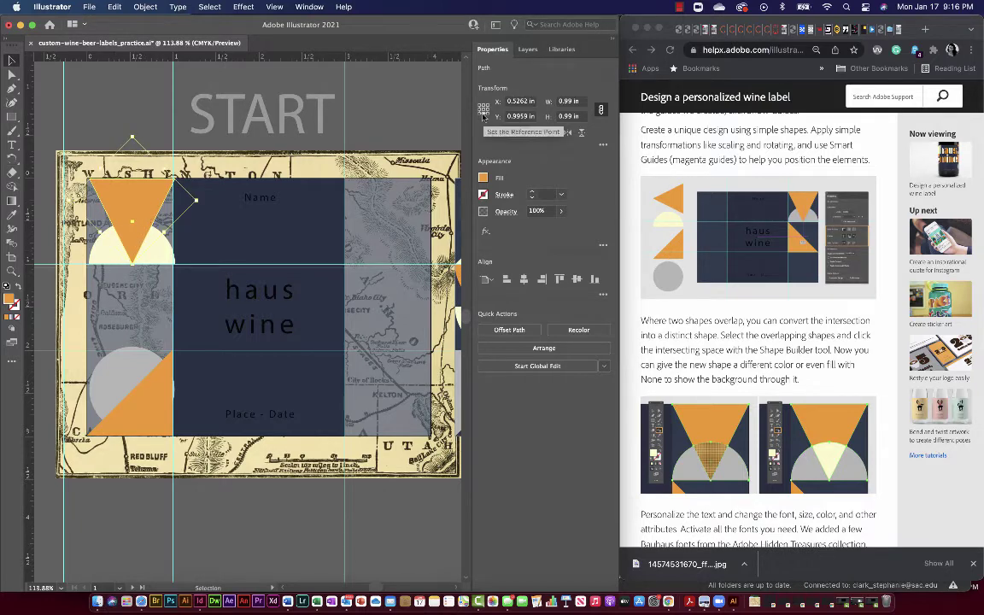
key("r")
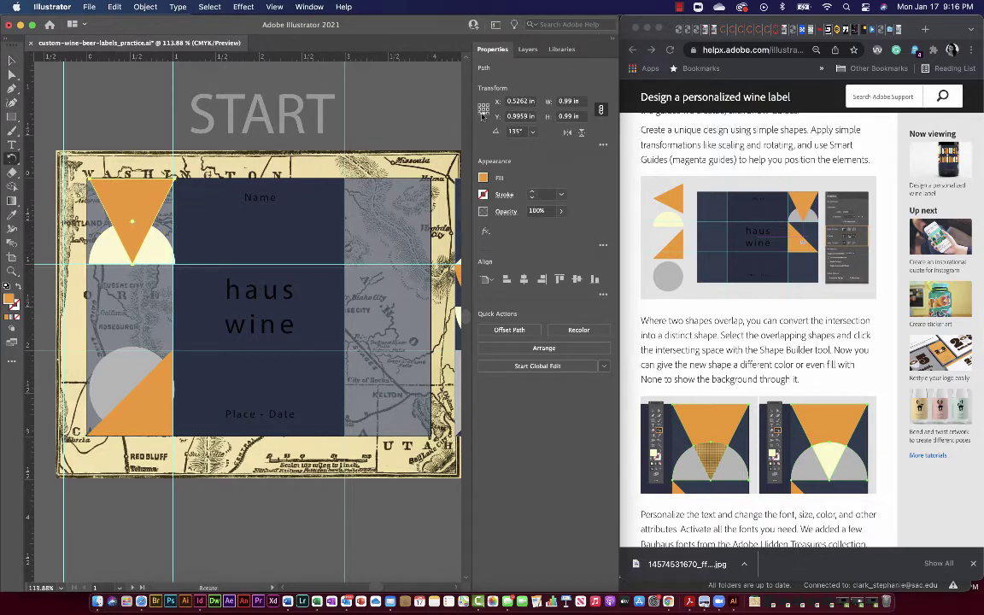
left_click(532, 131)
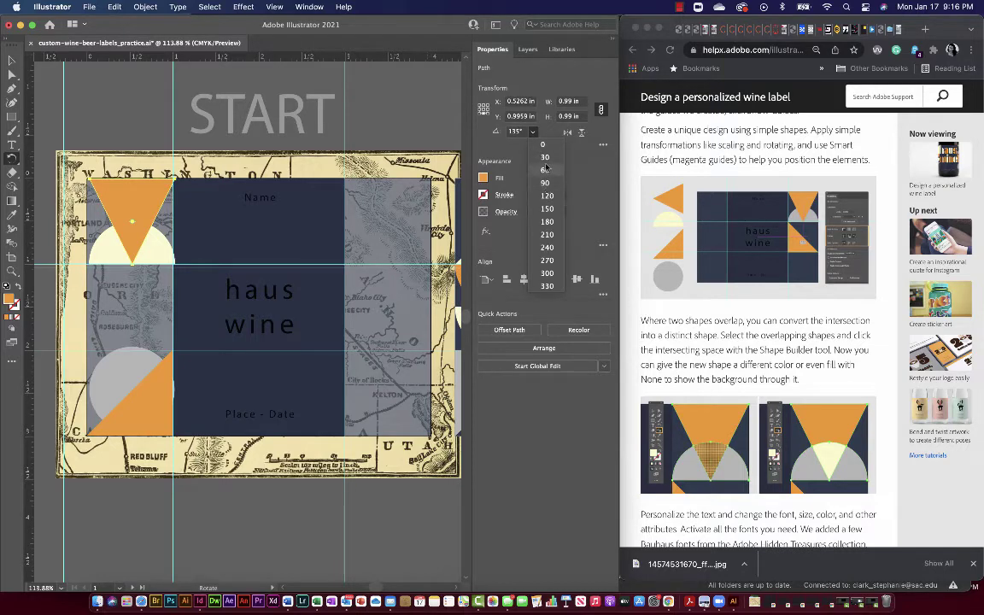
left_click(545, 157)
key("ctrl+z")
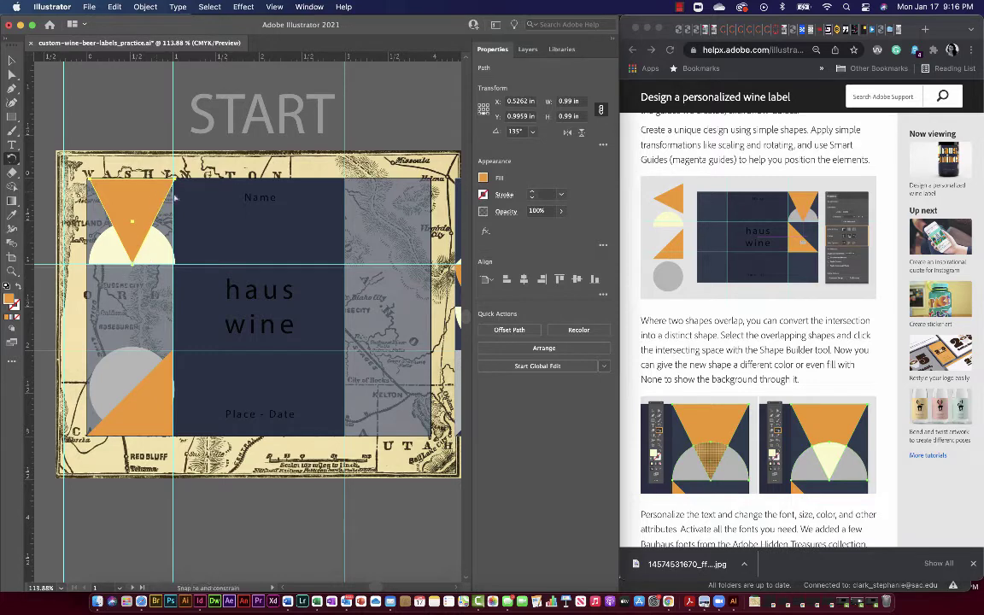
- Rotate a copy of the upper-left orange triangle around its downward tip to about 110°
left_click_drag(160, 190, 205, 208)
key("v")
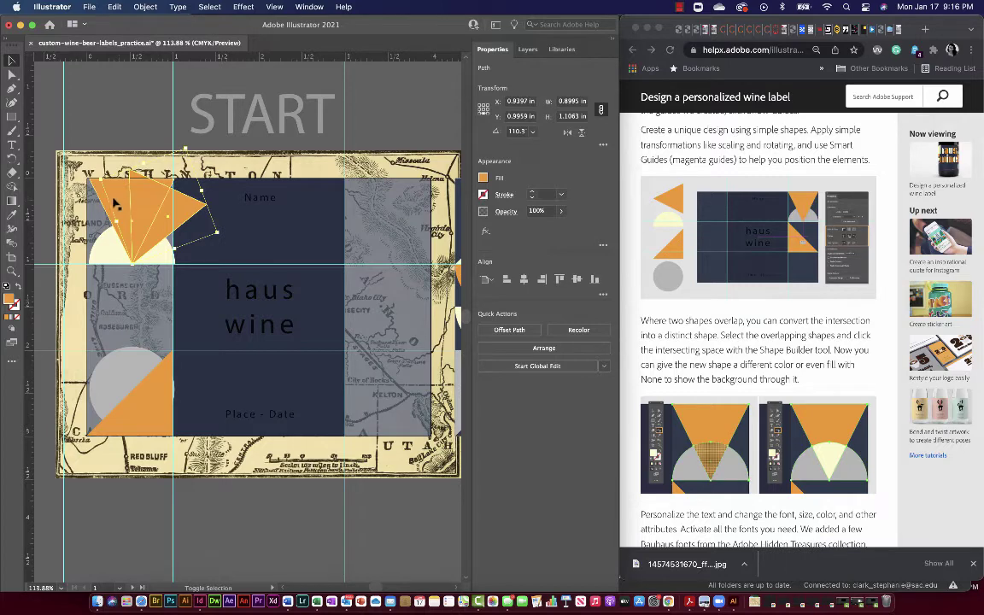
- Set the blending mode of both overlapping triangles and the cream half circle to Color Burn
left_click(117, 249, "shift")
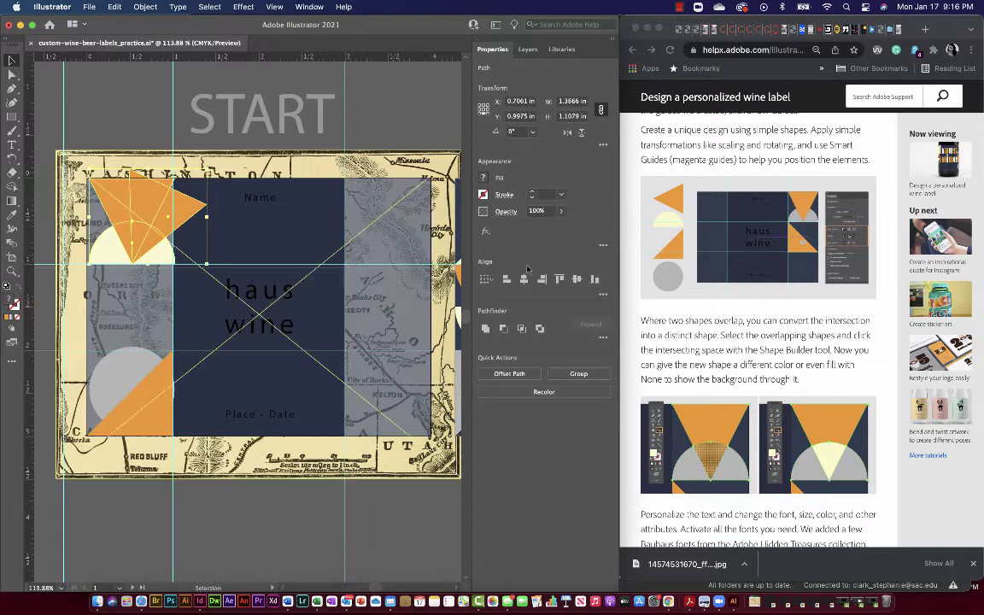
left_click(507, 211)
left_click(412, 233)
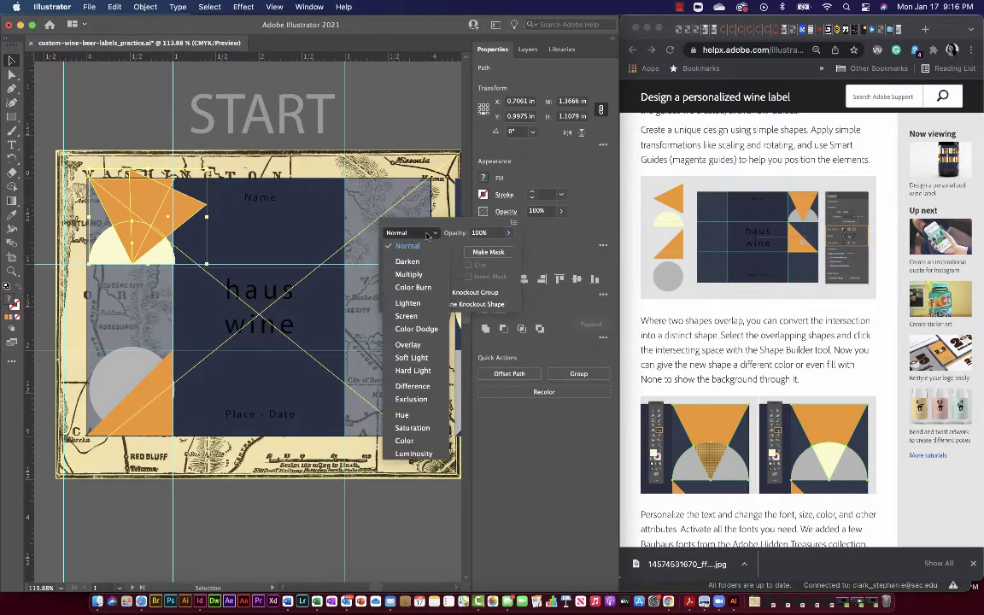
left_click(413, 287)
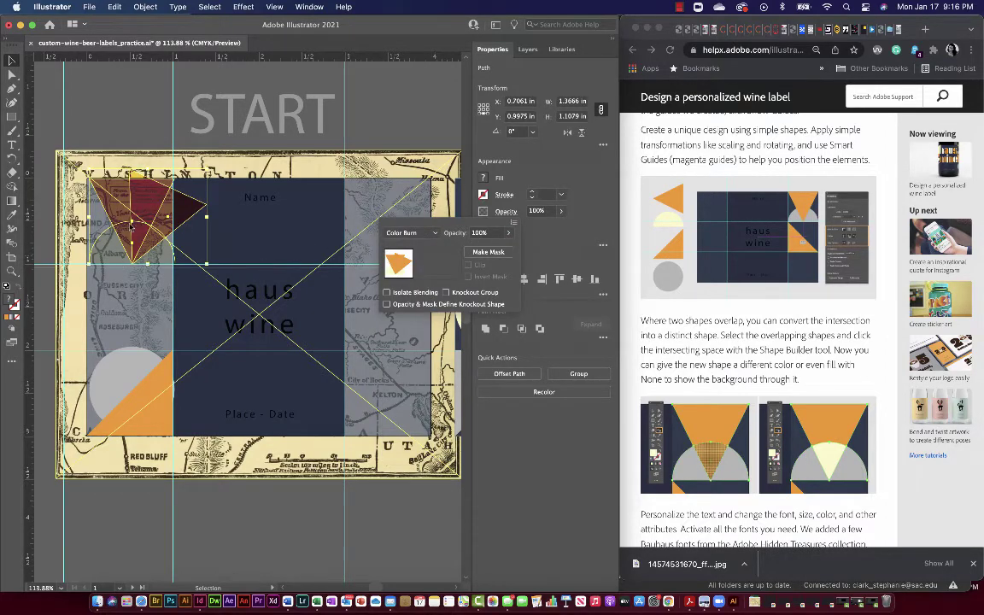
left_click(94, 271)
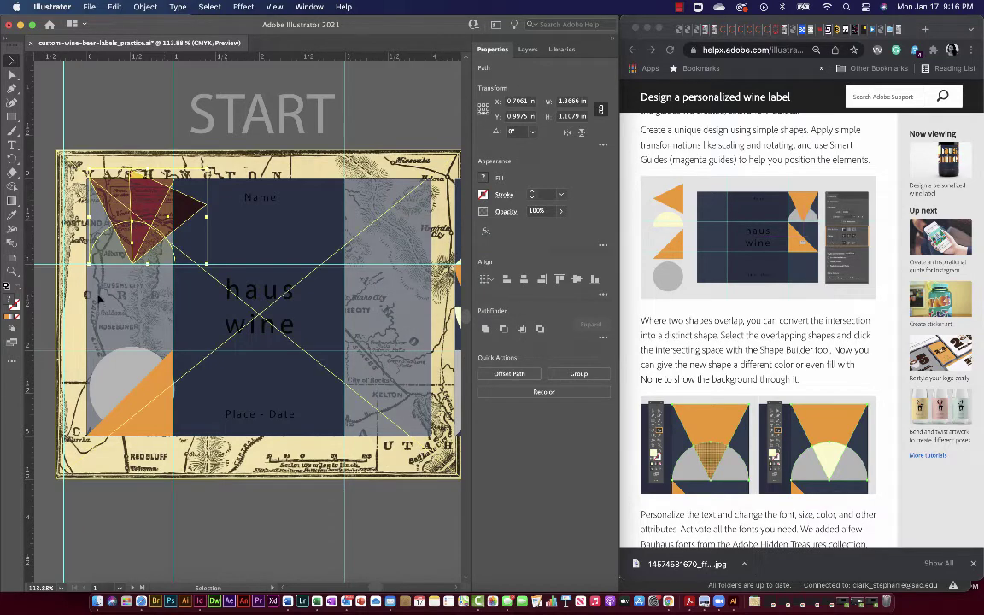
- Set the blending mode of the cream half circle alone to Soft Light
left_click(121, 213)
left_click(140, 201)
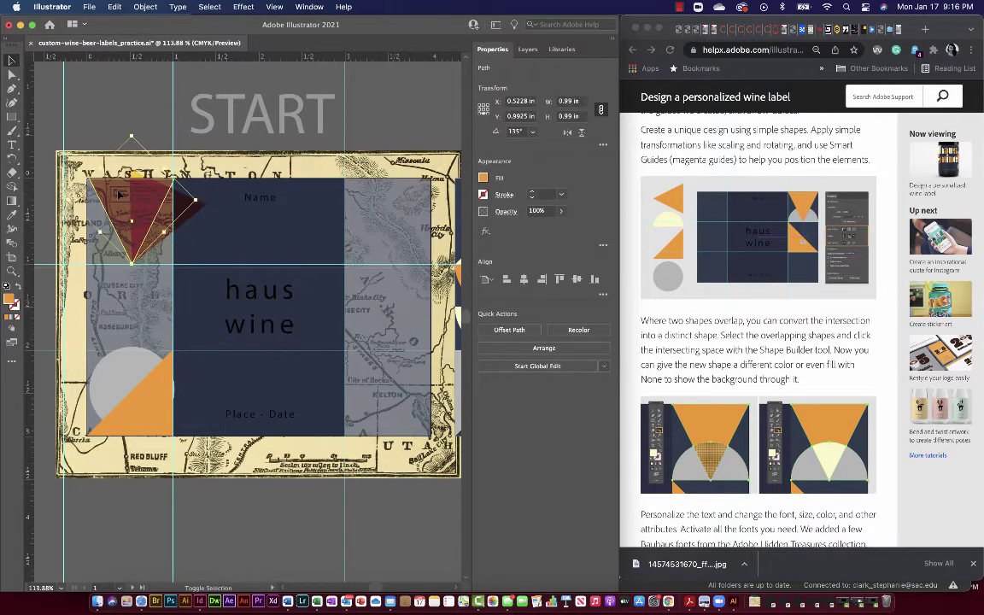
left_click(164, 199, "shift")
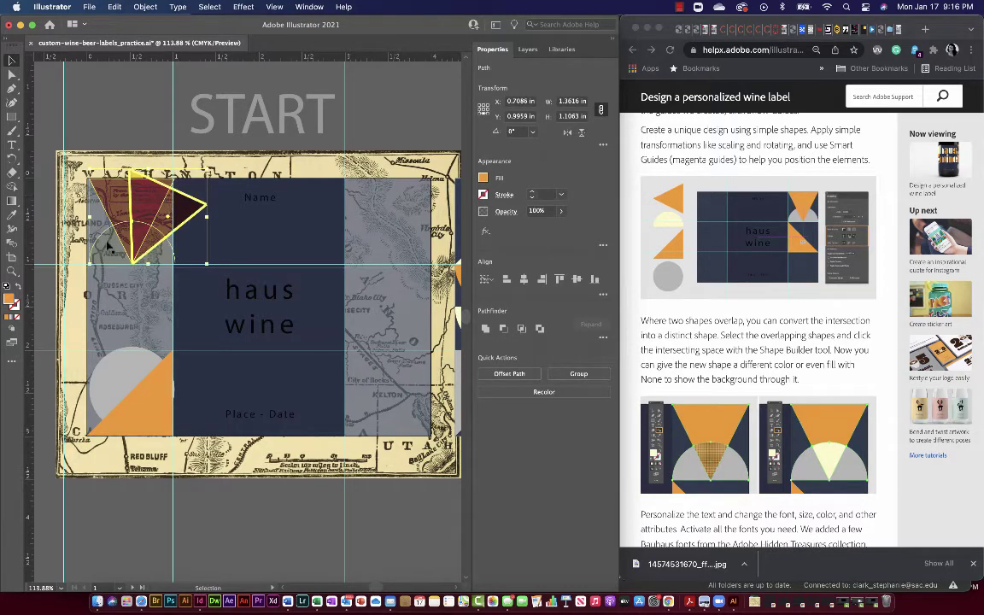
left_click(156, 224)
left_click(507, 211)
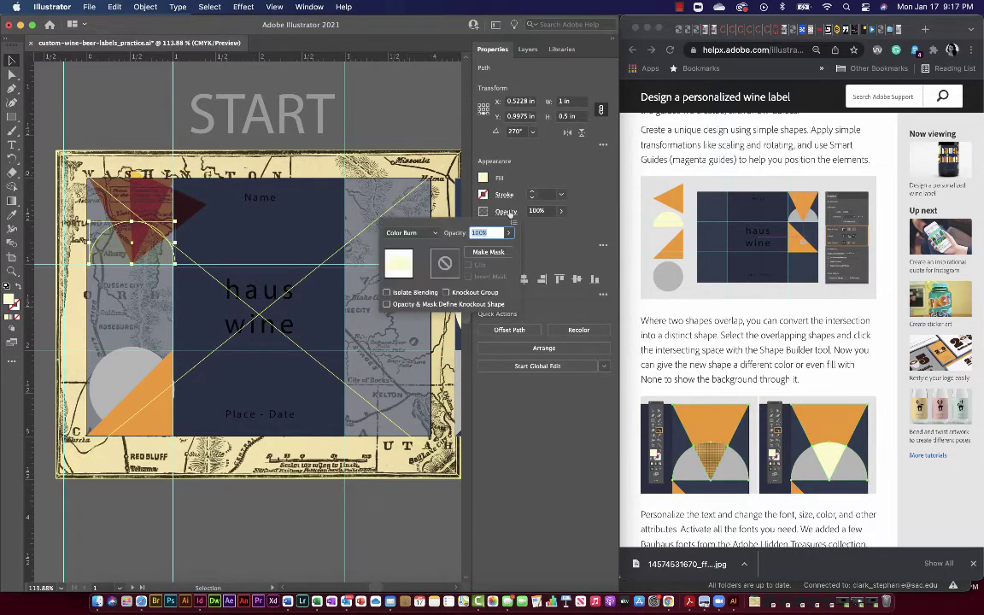
left_click(433, 233)
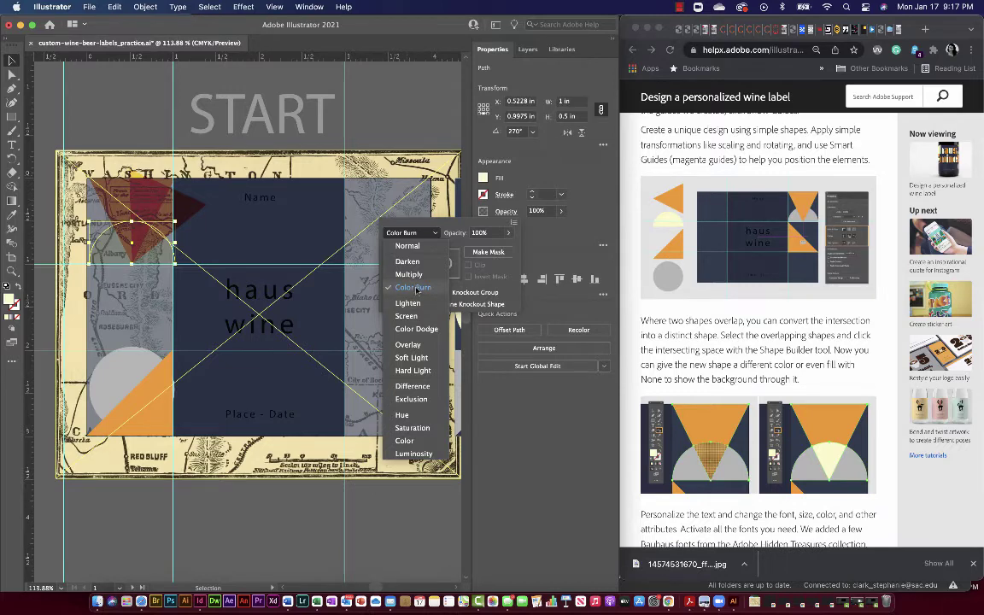
left_click(409, 359)
left_click(496, 211)
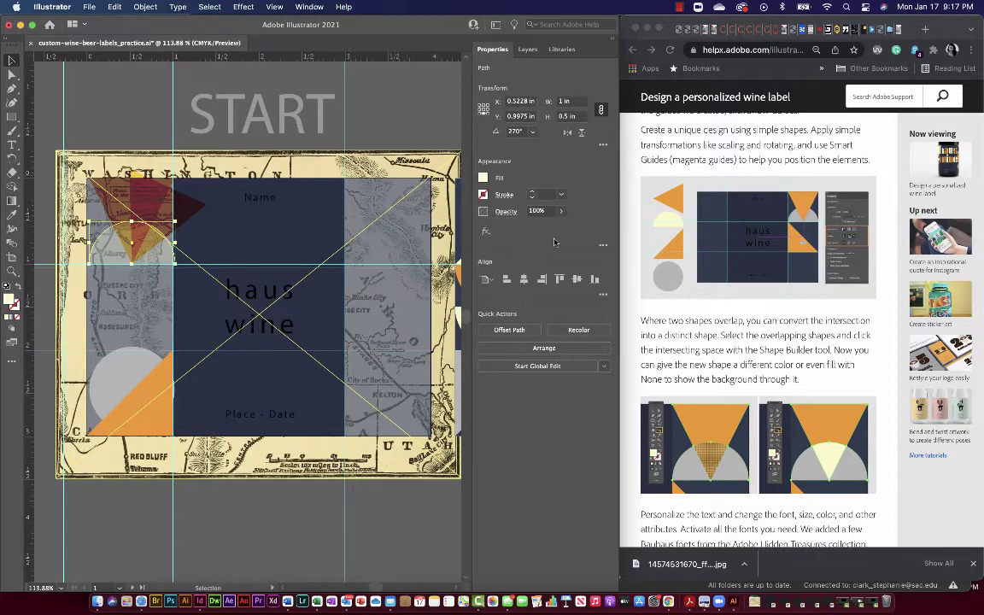
- Rotate the two overlapping triangles together about 15° counterclockwise around their shared tip, centering the fan over the half circle
left_click(172, 214, "shift")
left_click_drag(172, 214, 150, 210)
key("r")
key("v")
- Move the orange right triangle and the gray circle from the lower-left square into the START label's upper-right square
left_click(154, 426)
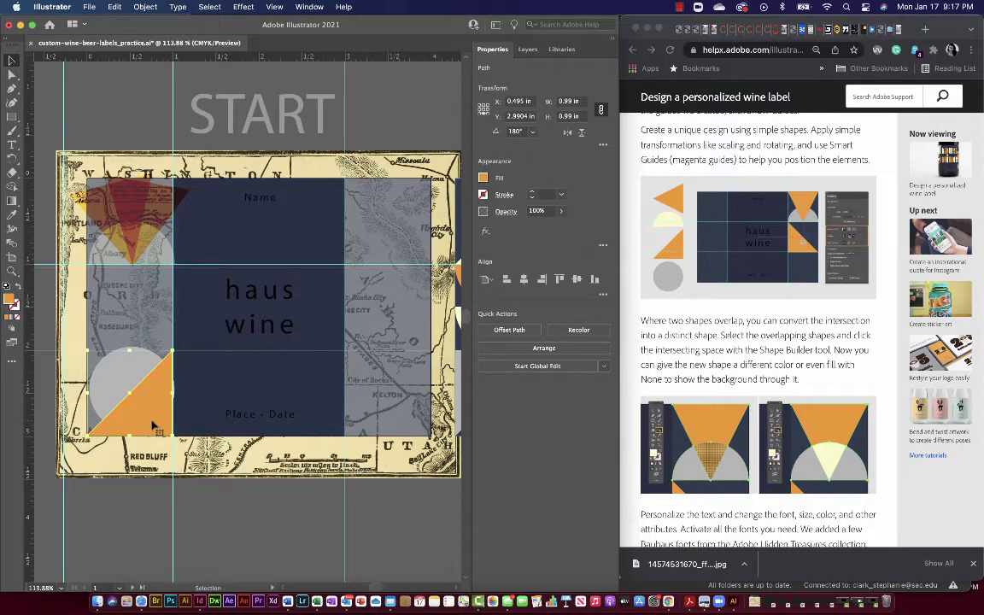
left_click_drag(154, 427, 410, 255)
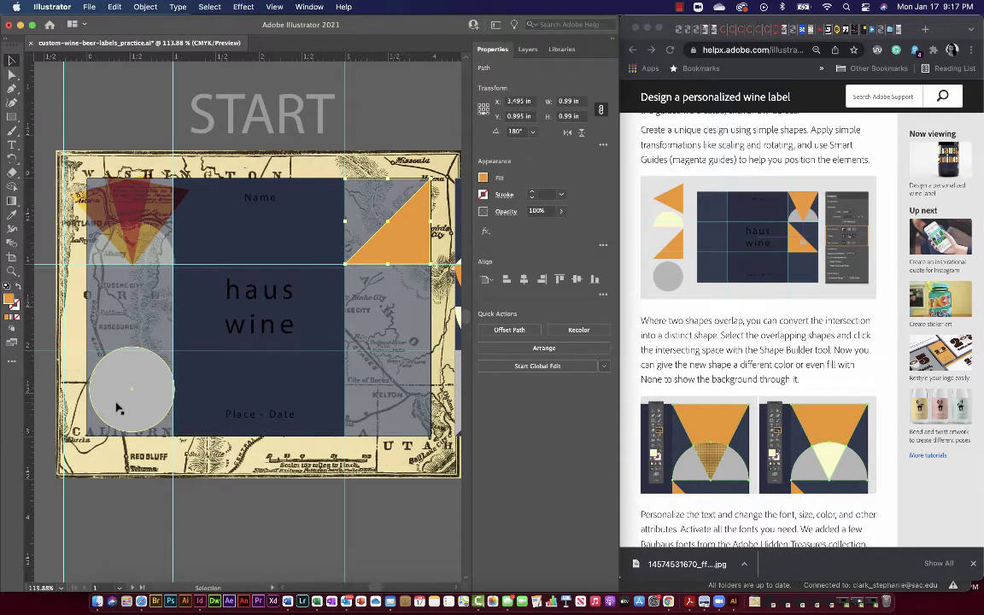
left_click_drag(161, 368, 380, 235)
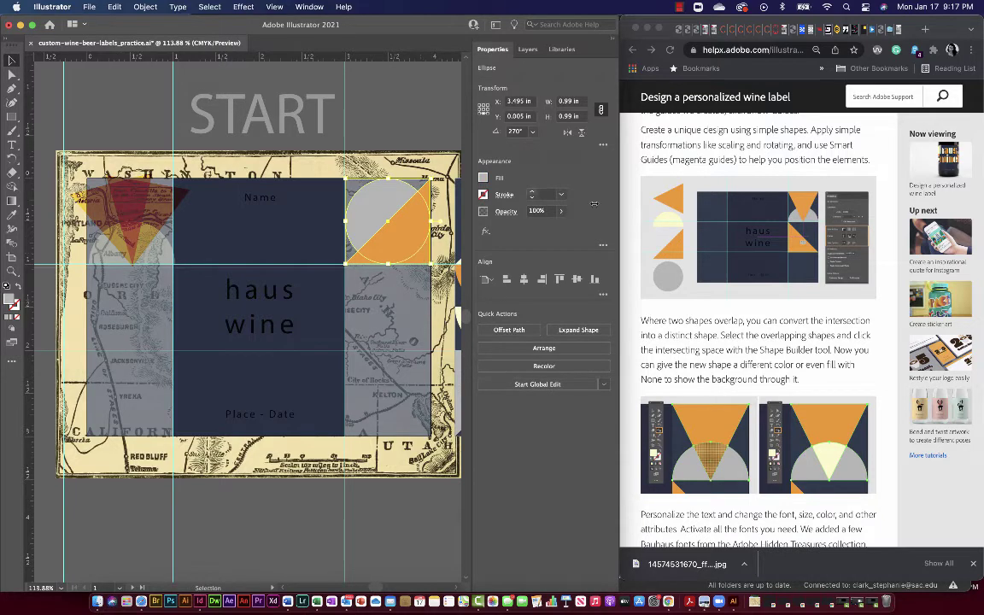
- Set the blending mode of the gray circle in the upper-right square to Soft Light
left_click(507, 211)
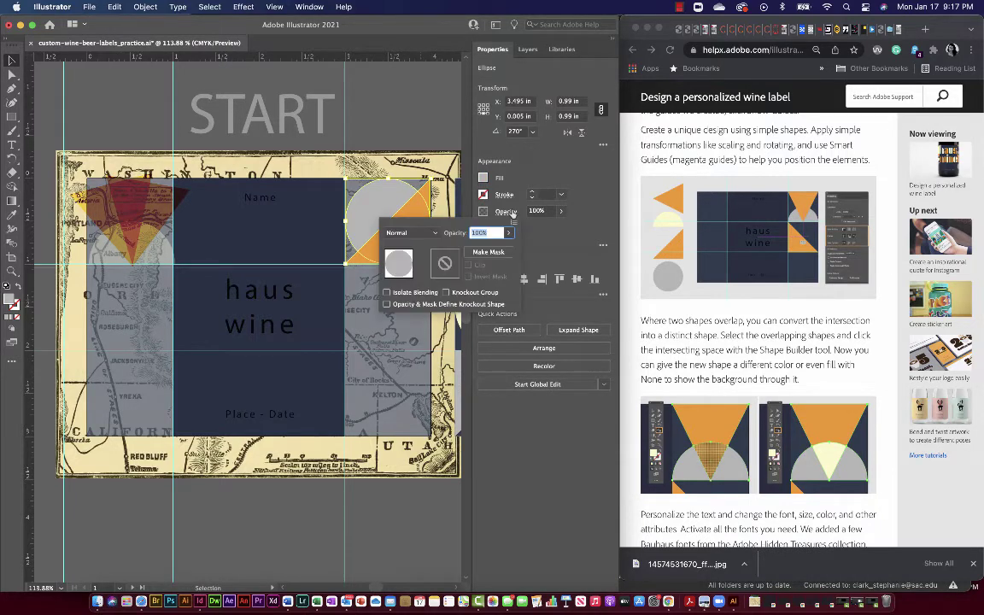
left_click(414, 231)
left_click(411, 358)
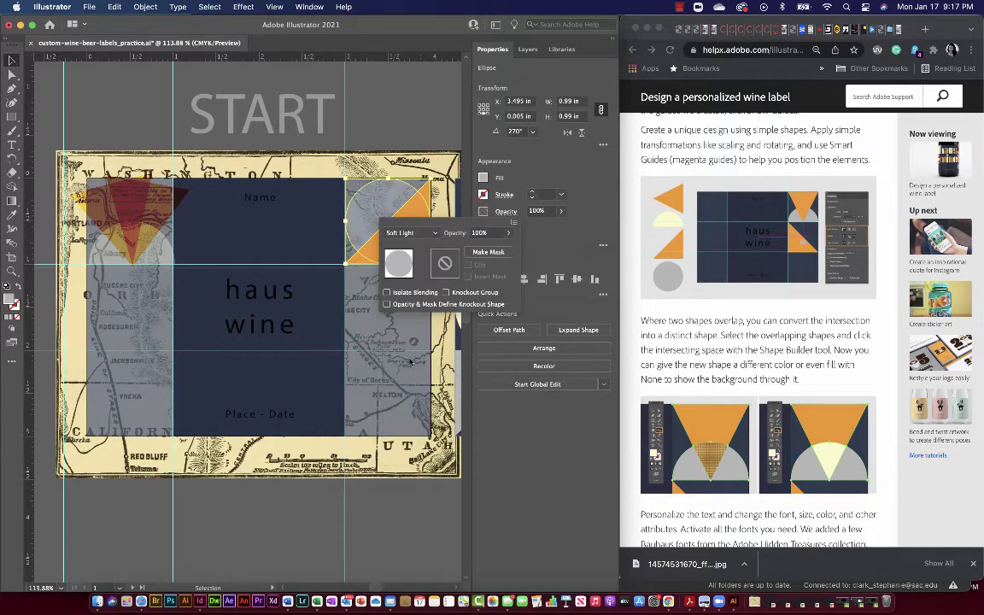
left_click(427, 195)
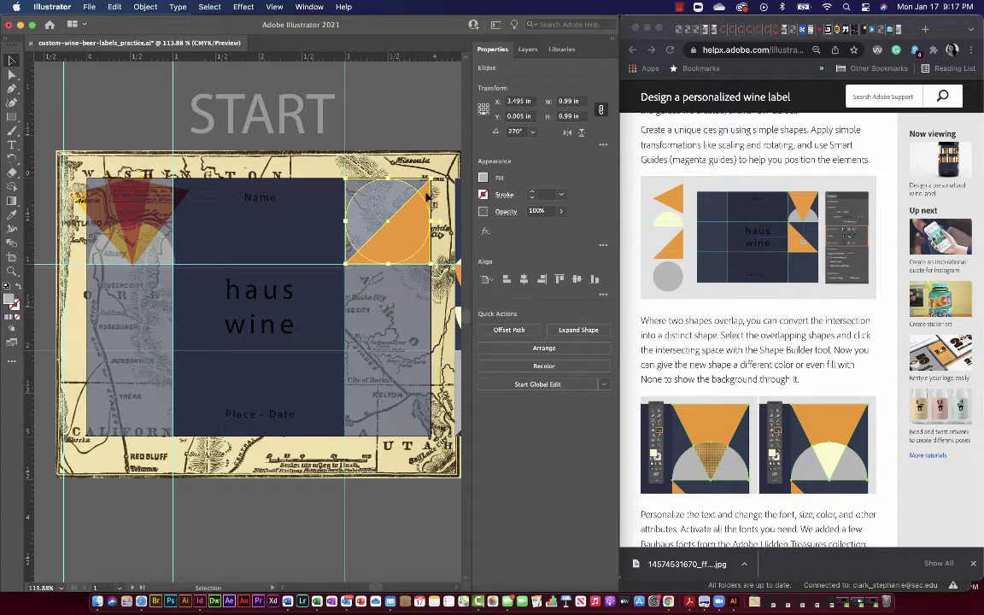
- Set the blending mode of the orange right triangle in the upper-right square to Color Burn
left_click(427, 194)
left_click(506, 211)
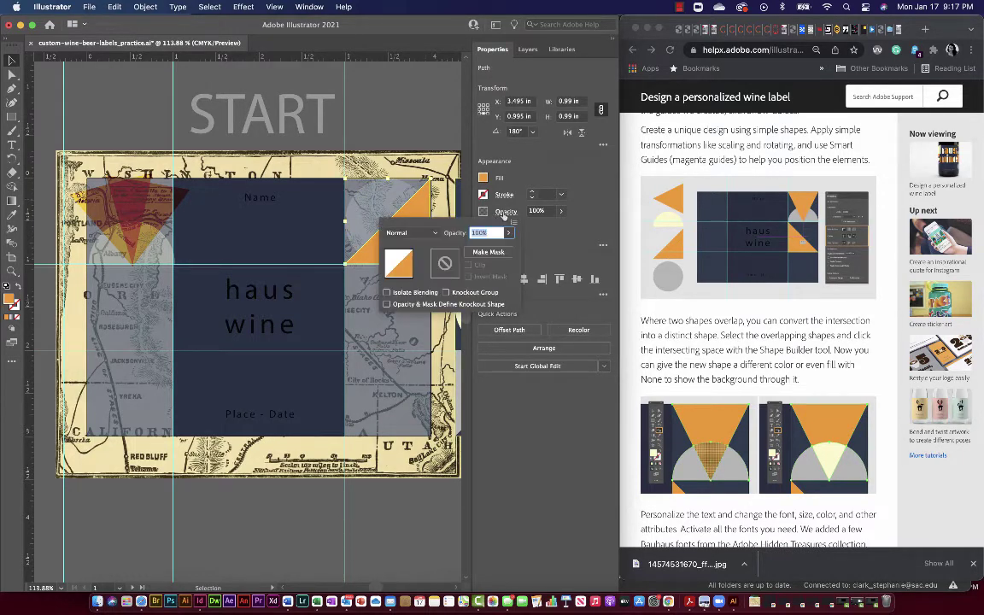
left_click(420, 233)
left_click(408, 274)
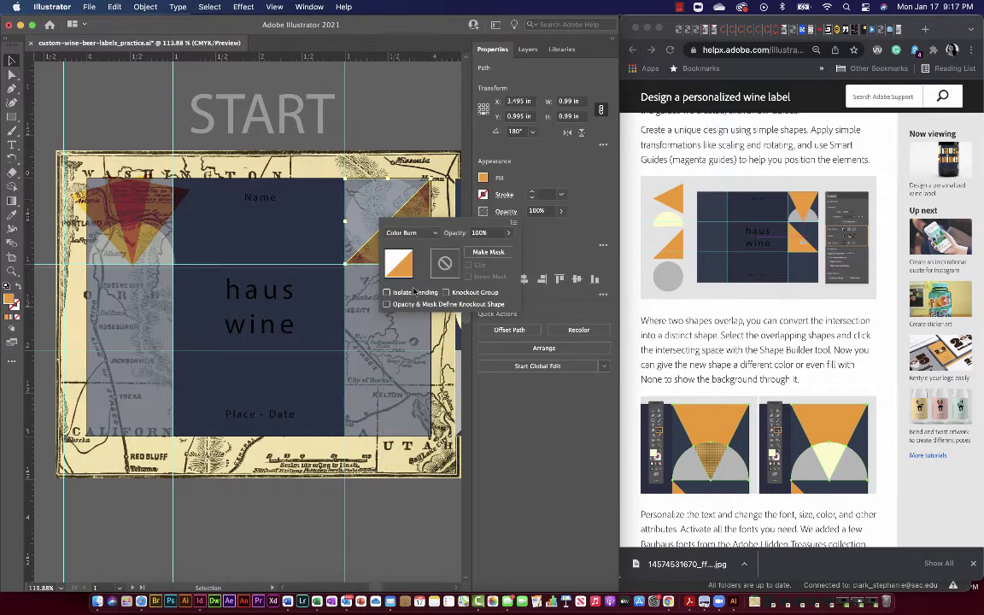
left_click(581, 258)
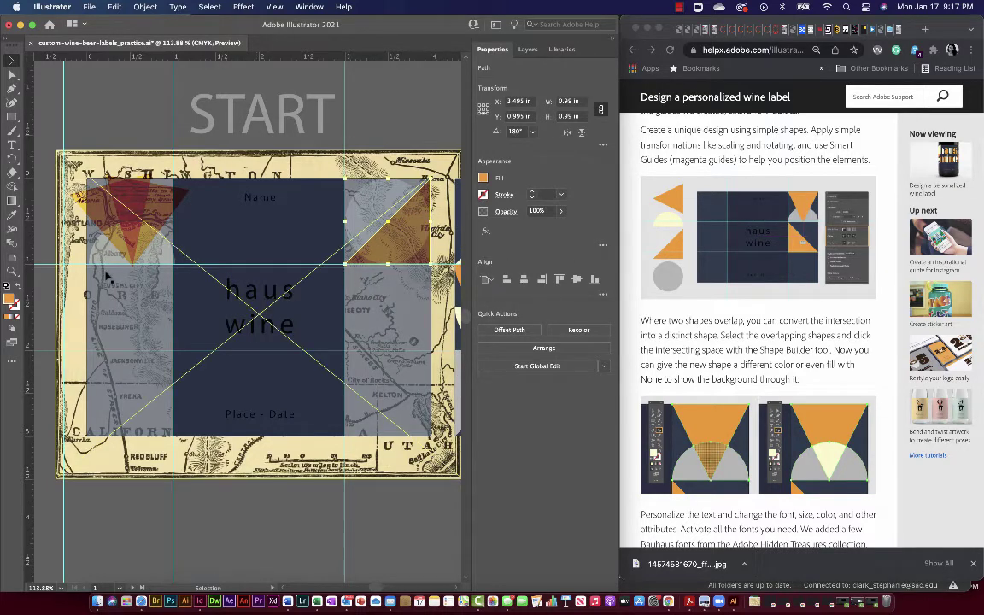
left_click(110, 221)
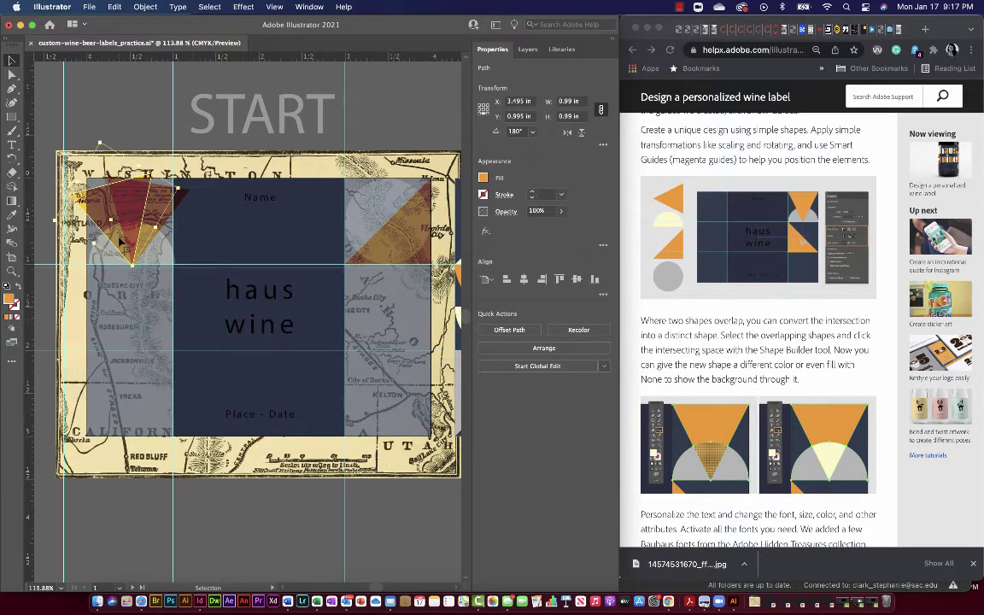
left_click_drag(157, 232, 167, 222)
key("r")
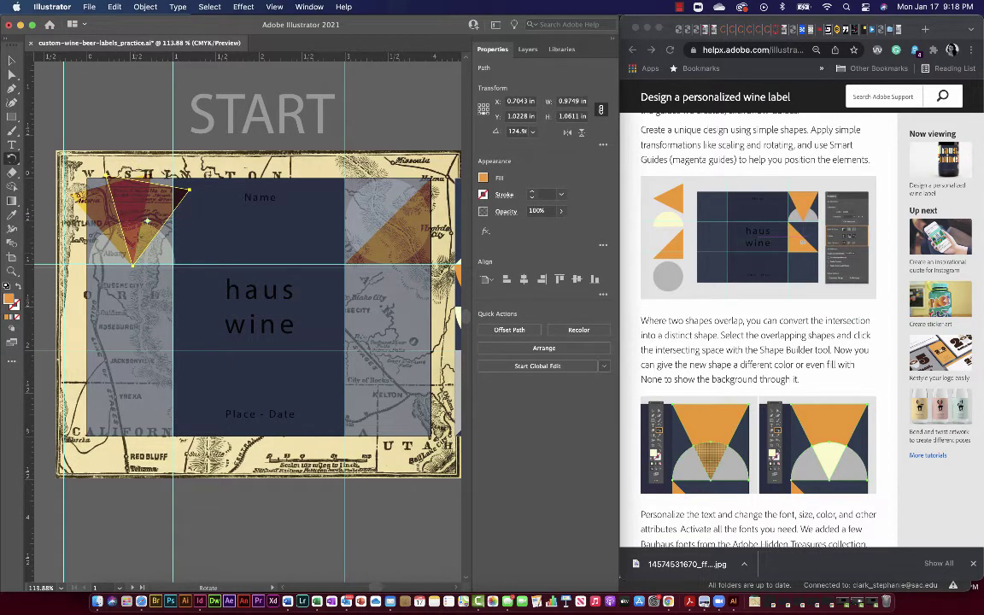
key("v")
left_click_drag(79, 83, 137, 133)
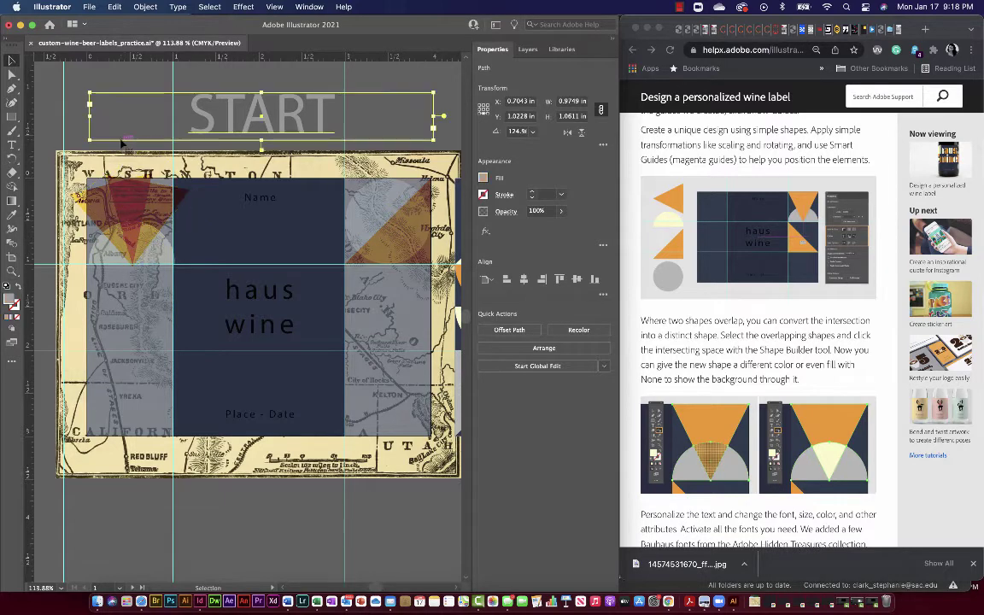
- Group the two fanned triangles and the half circle in the START label's upper-left square
left_click(141, 205)
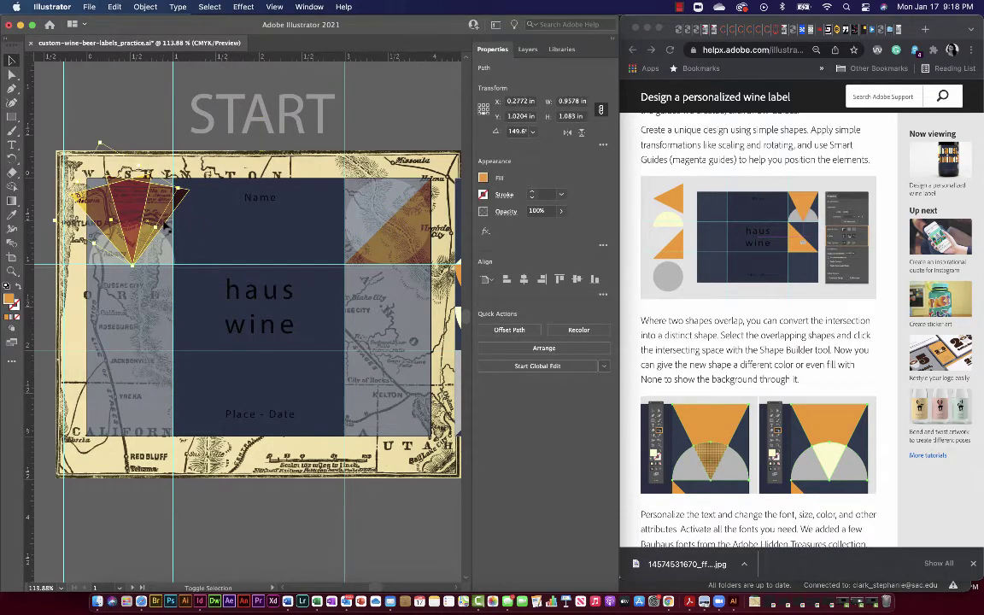
left_click(165, 226, "shift")
left_click(164, 244, "shift")
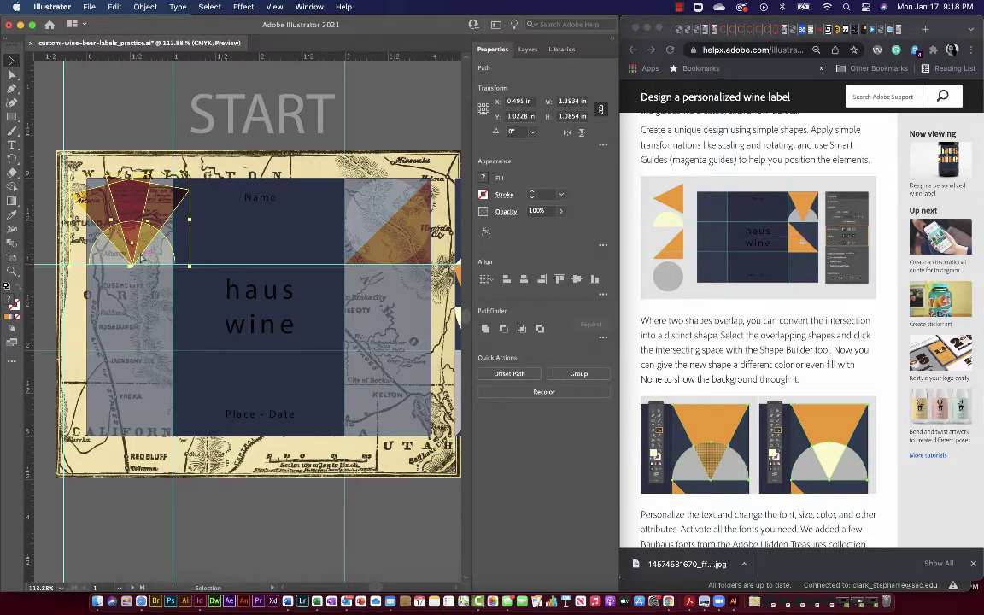
key("super+g")
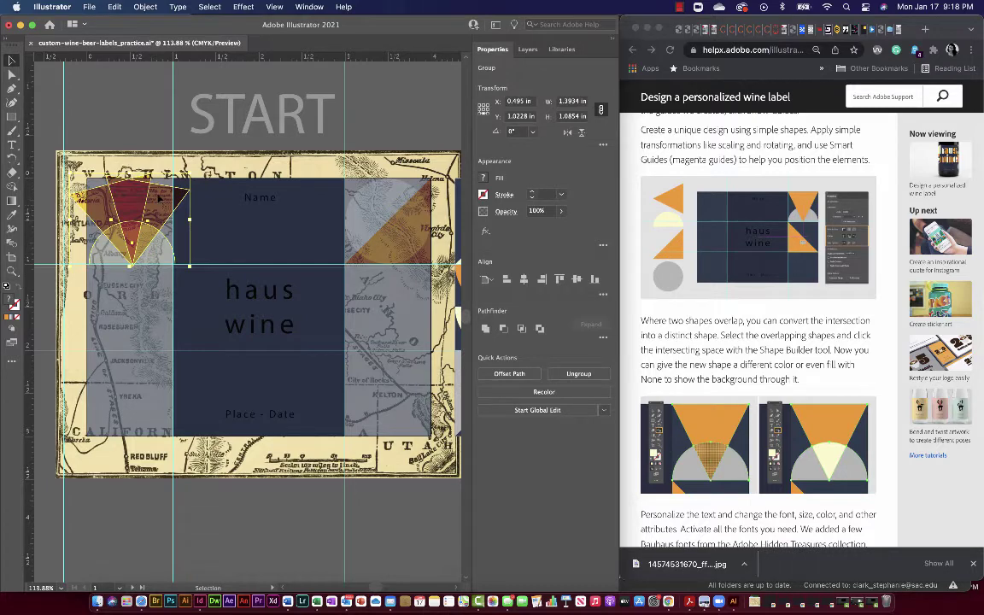
- Move the grouped fan of triangles and half circle from the START label's upper-left square into its lower-left square
left_click(154, 7)
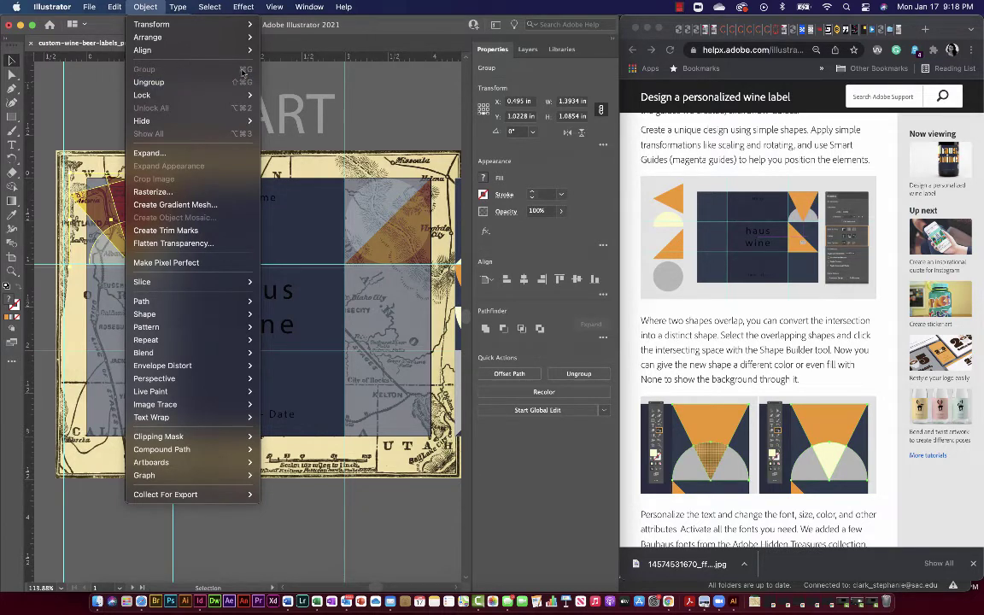
left_click(145, 6)
left_click_drag(135, 198, 147, 370)
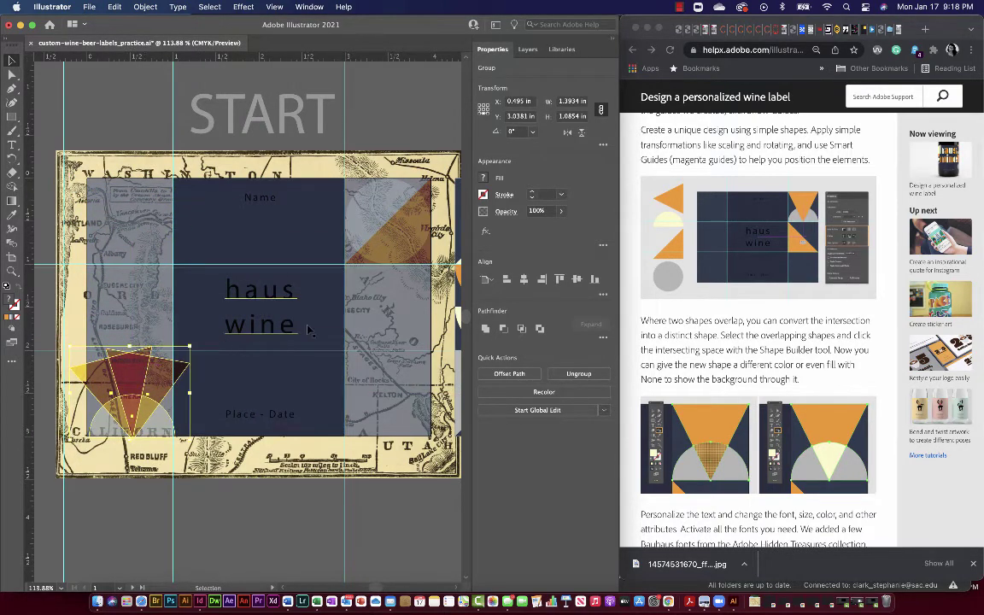
- Place a horizontally mirrored copy of the lower-left fan group in the START label's lower-right square
left_click(390, 243)
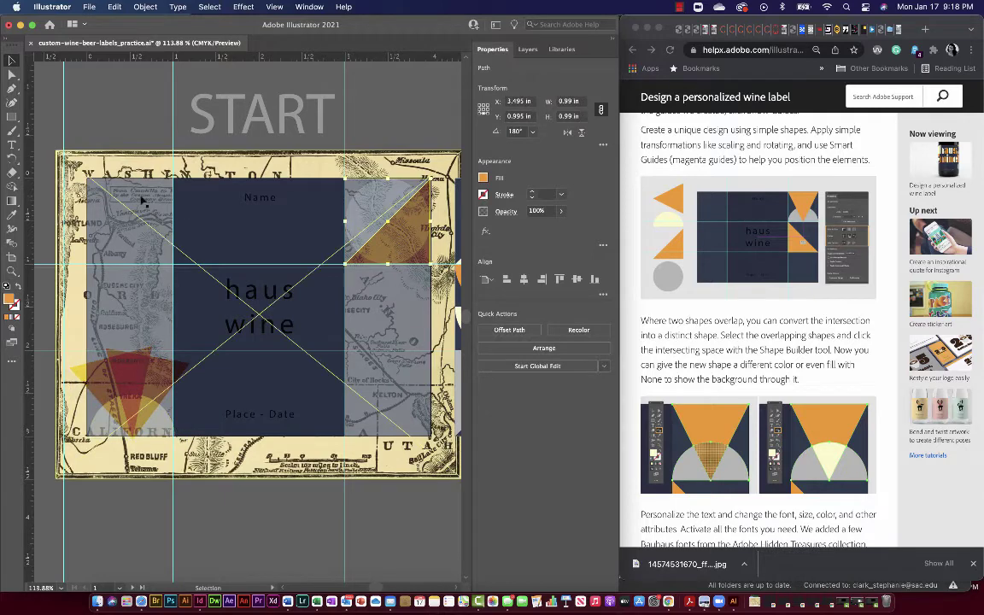
left_click(134, 404)
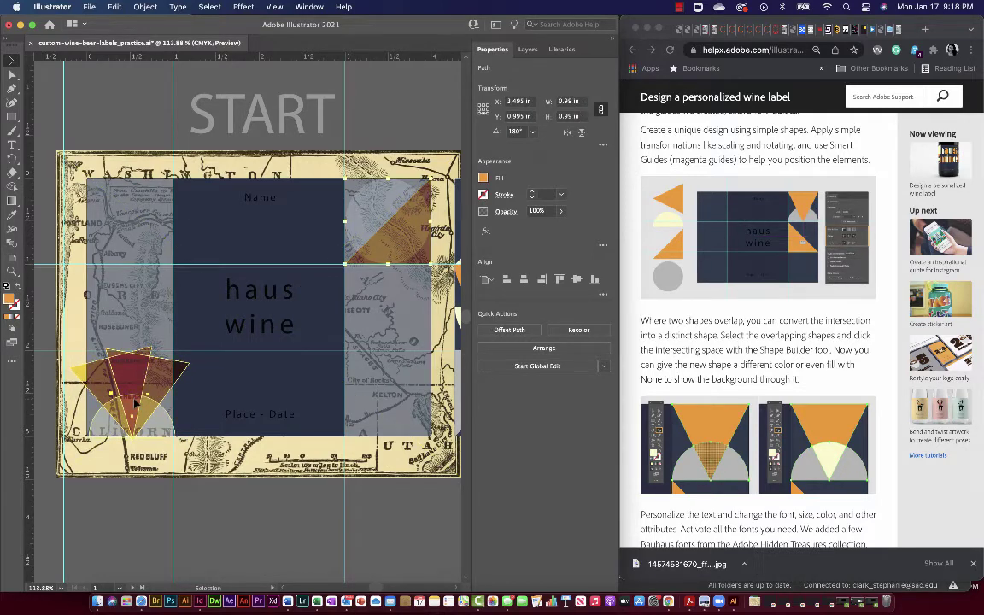
left_click_drag(134, 404, 387, 383)
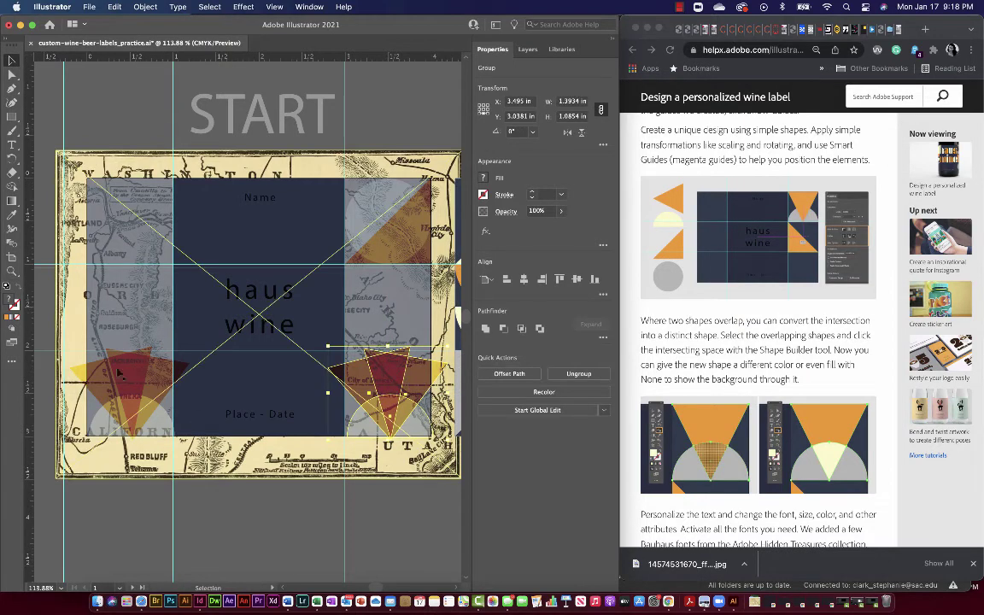
left_click(101, 98)
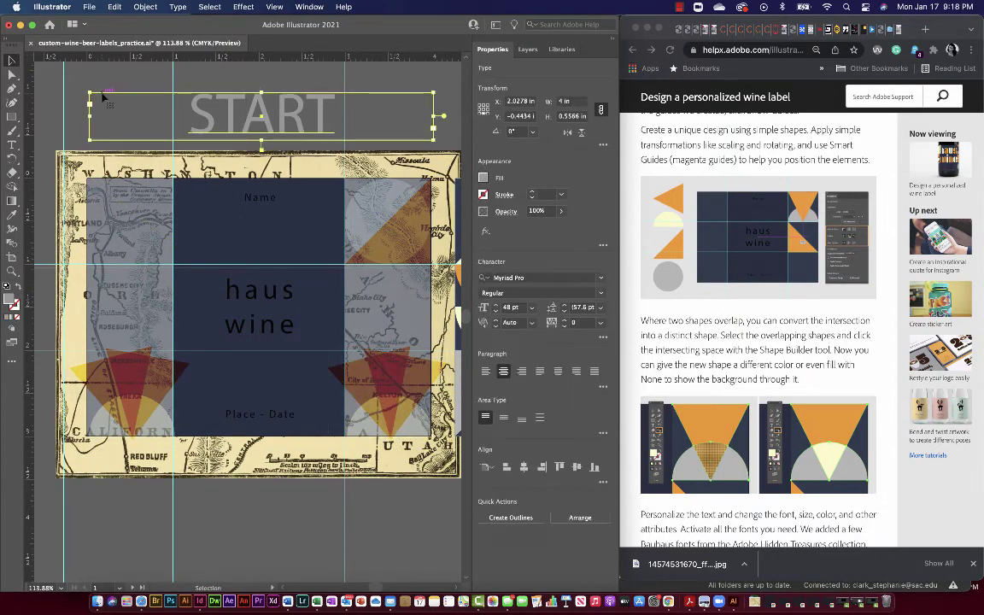
left_click(72, 88)
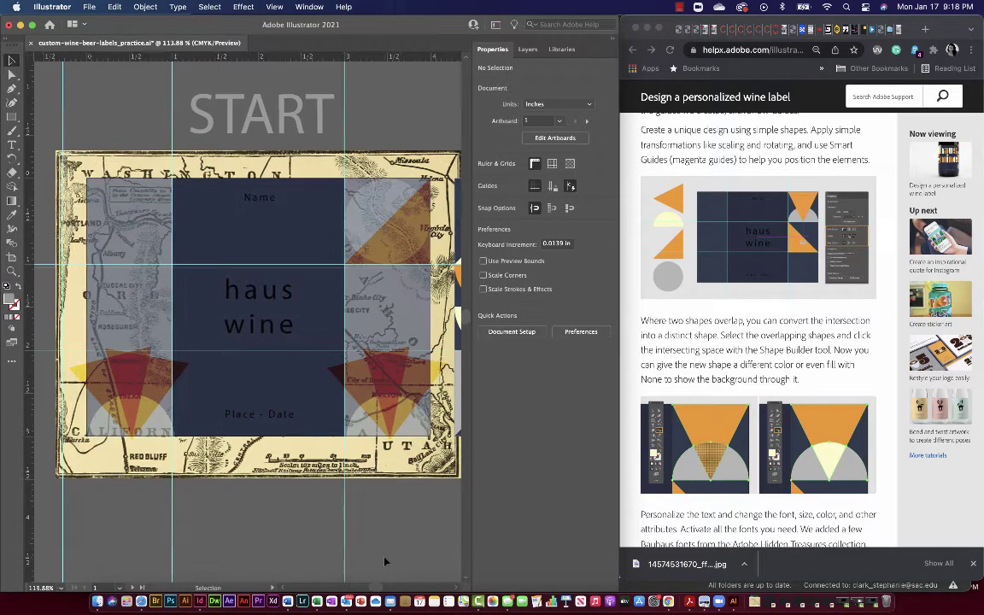
- Group the orange right triangle and the gray circle in the START label's upper-right square
scroll(387, 561, "right", 3)
scroll(386, 562, "right", 1)
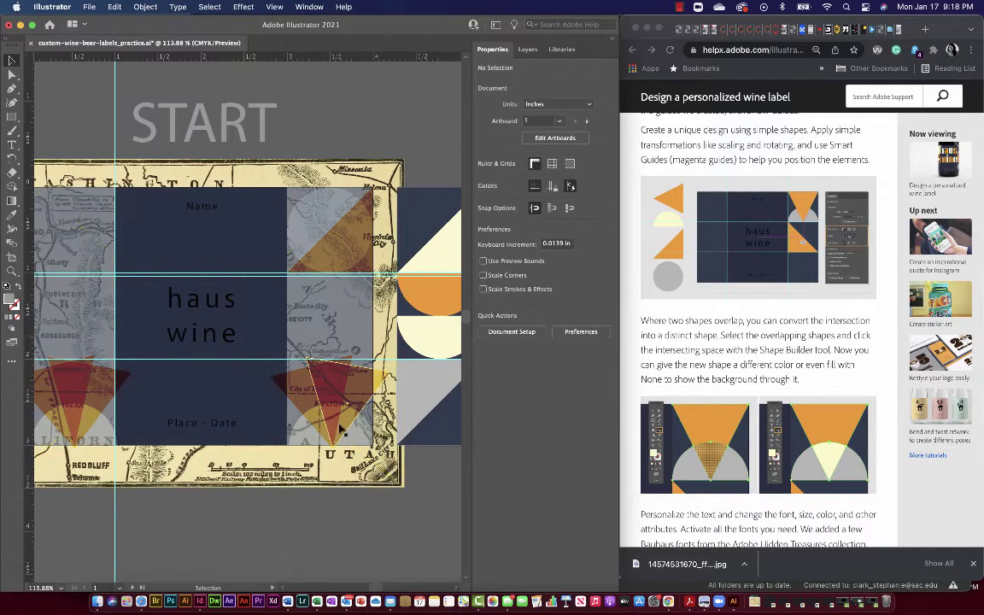
left_click(333, 248)
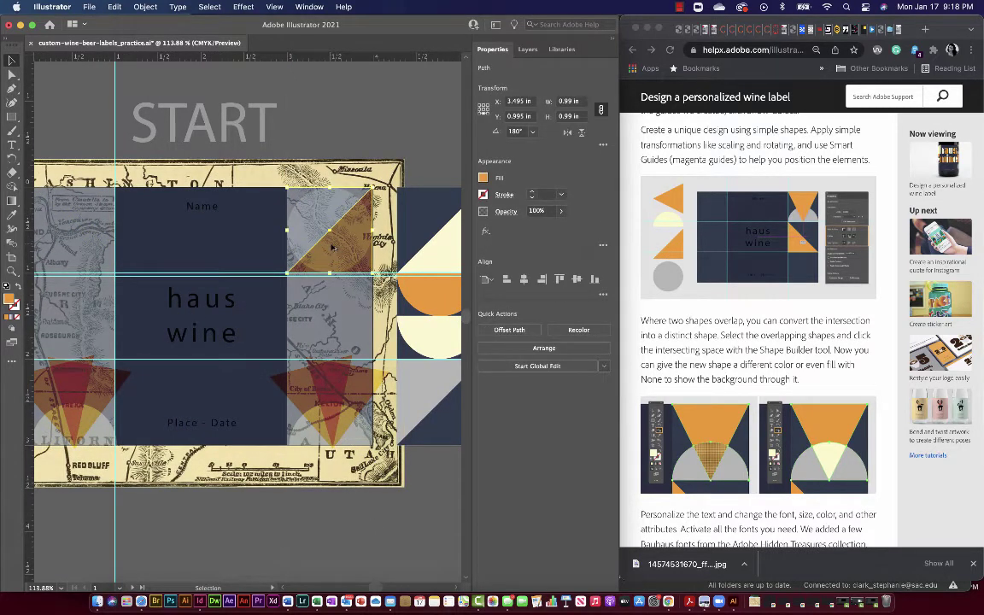
left_click_drag(333, 248, 330, 330)
key("ctrl+z")
left_click(297, 226, "shift")
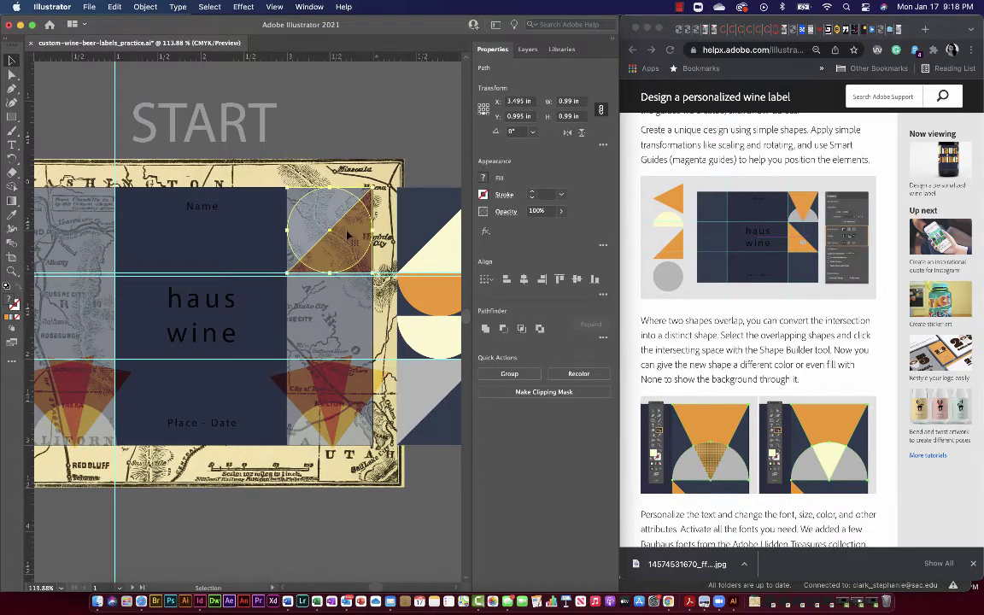
key("ctrl+g")
key("ctrl+shift+a")
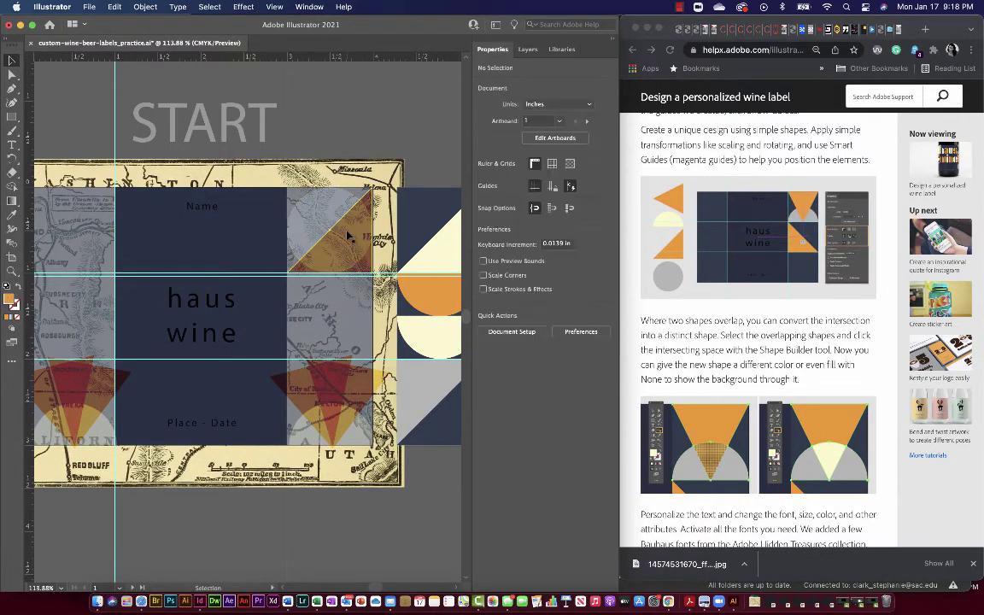
- Copy the triangle-and-circle group into the middle-right, upper-left and middle-left squares, flipping the left pair horizontally
left_click_drag(348, 235, 88, 317)
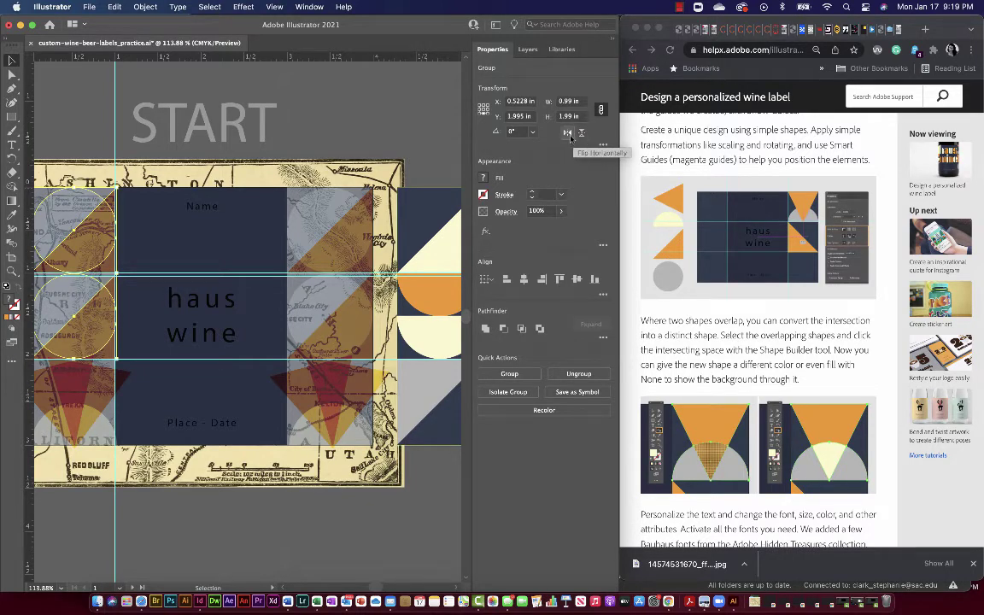
left_click(568, 132)
scroll(316, 239, "left", 3)
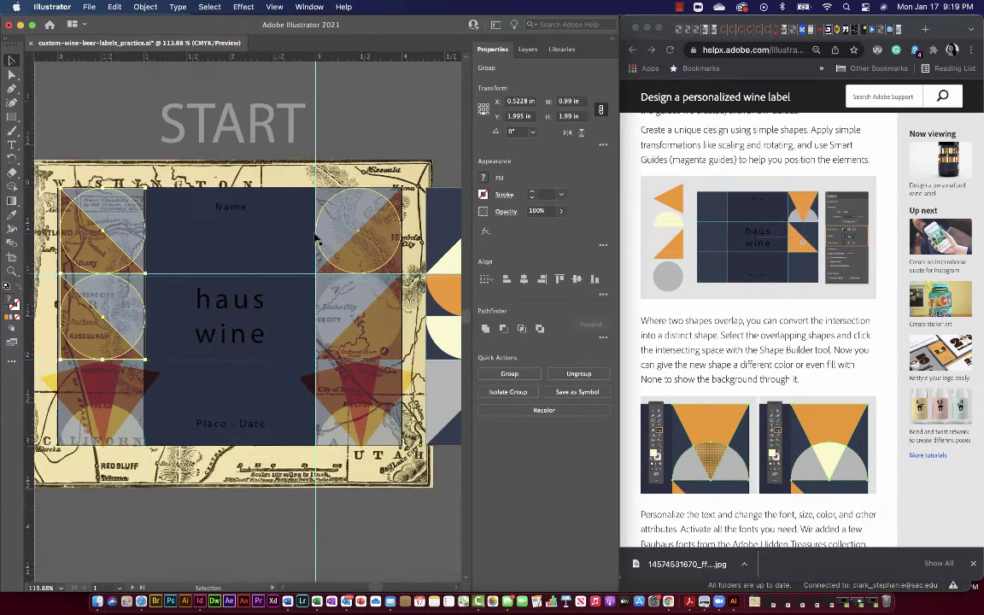
left_click(380, 528)
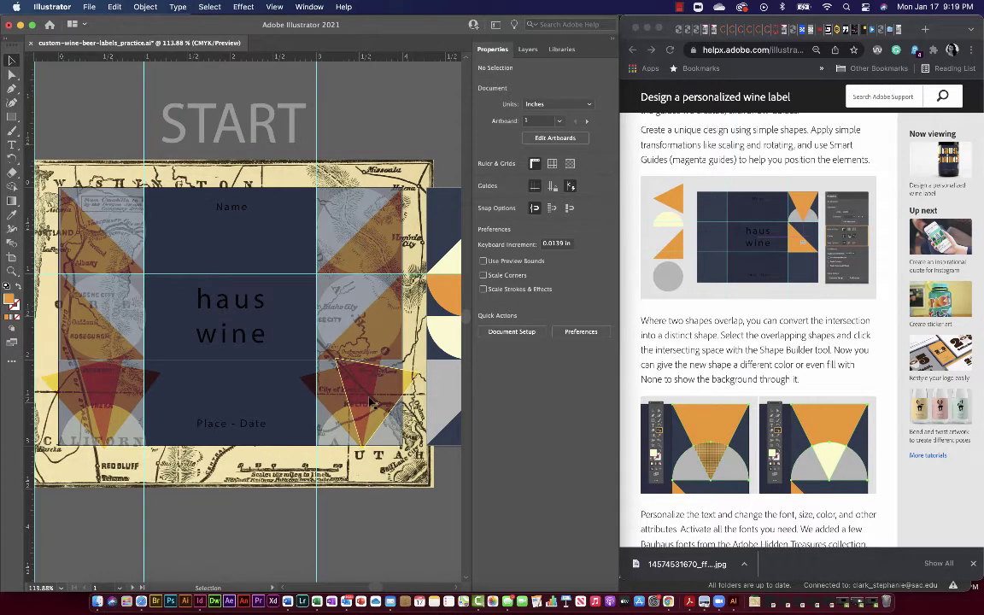
- Compare the START label with the END sample and read the tutorial's instructions on Shape Builder and text
scroll(370, 402, "down", 4)
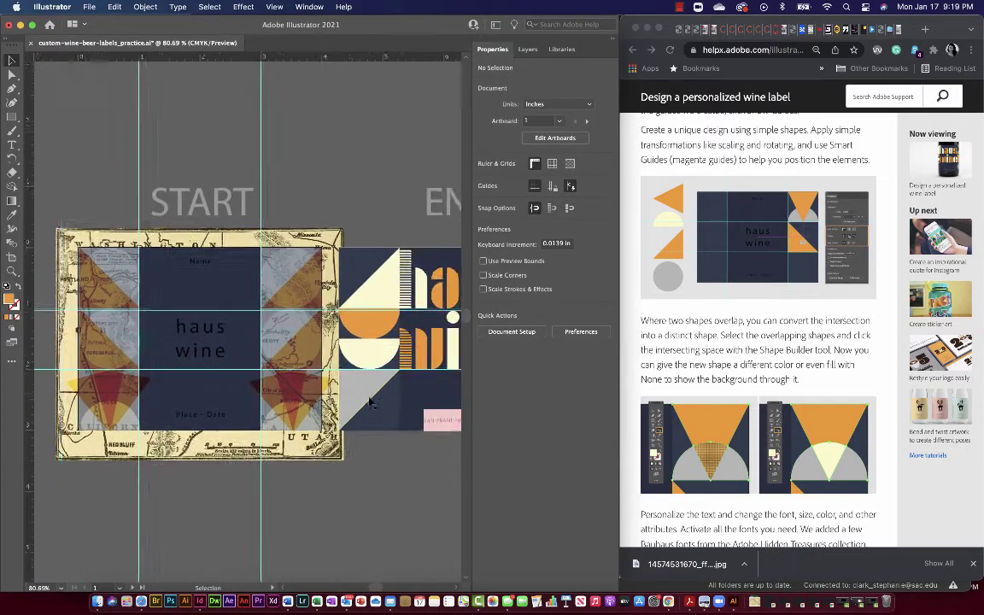
scroll(370, 402, "right", 5)
scroll(372, 402, "left", 10)
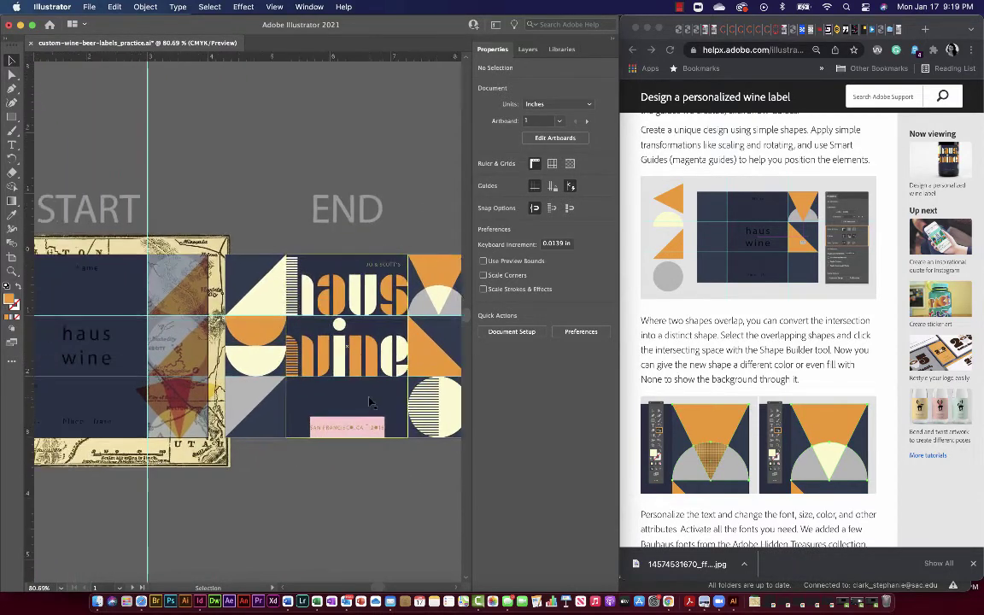
scroll(372, 402, "right", 1)
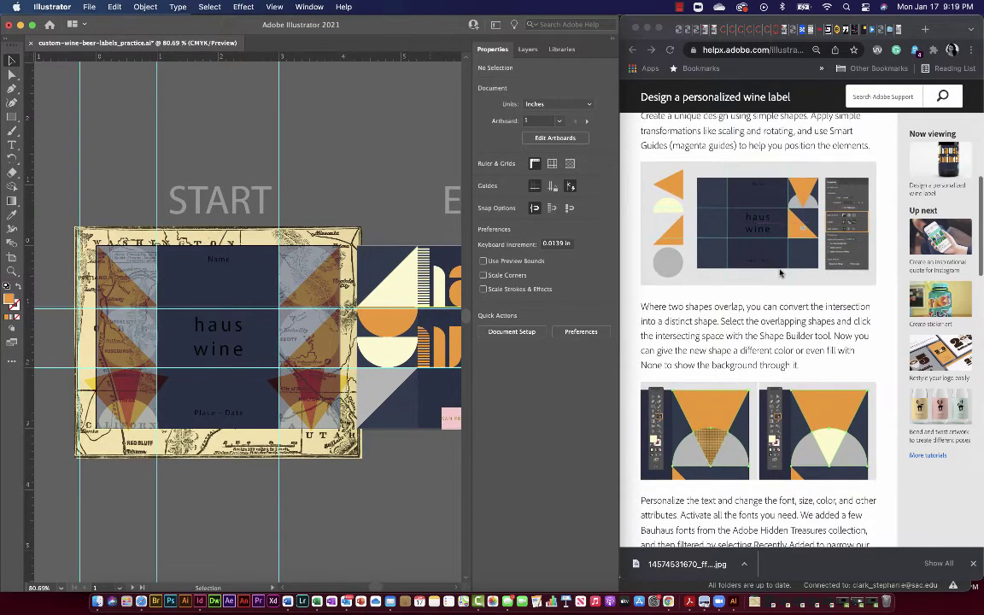
scroll(780, 273, "down", 3)
scroll(780, 274, "down", 5)
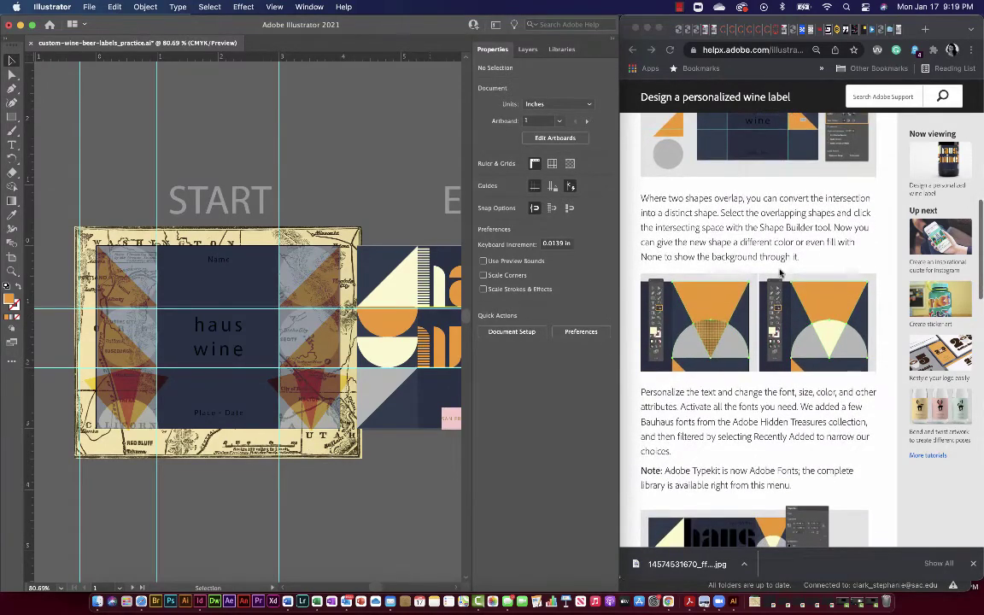
scroll(780, 274, "down", 1)
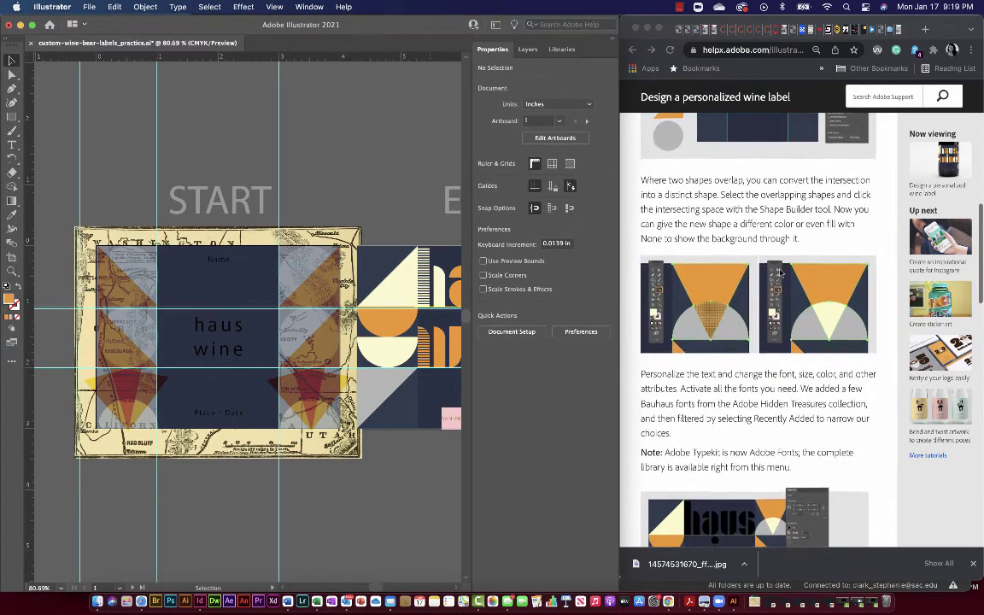
scroll(780, 272, "down", 2)
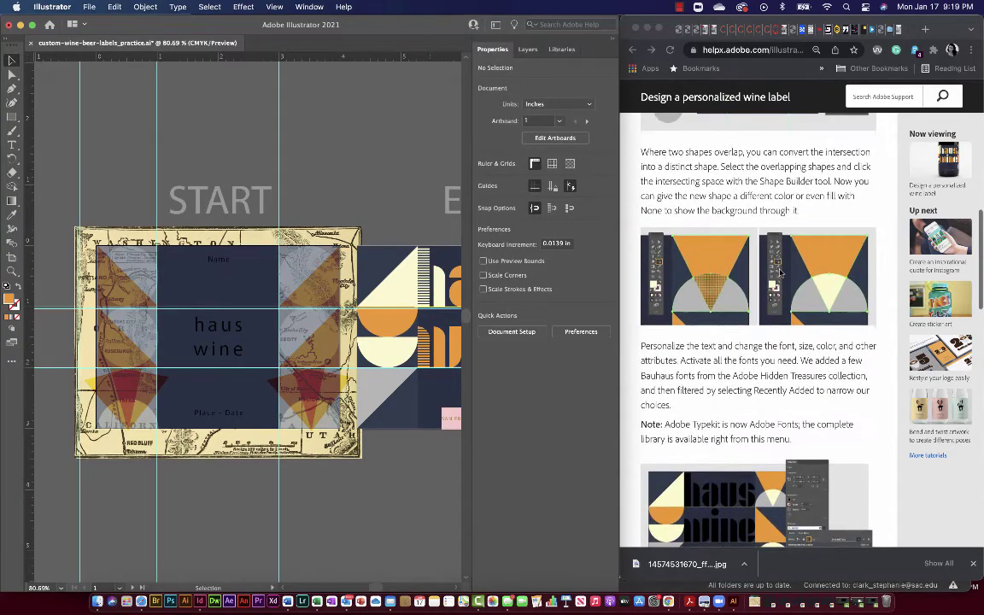
scroll(780, 273, "down", 3)
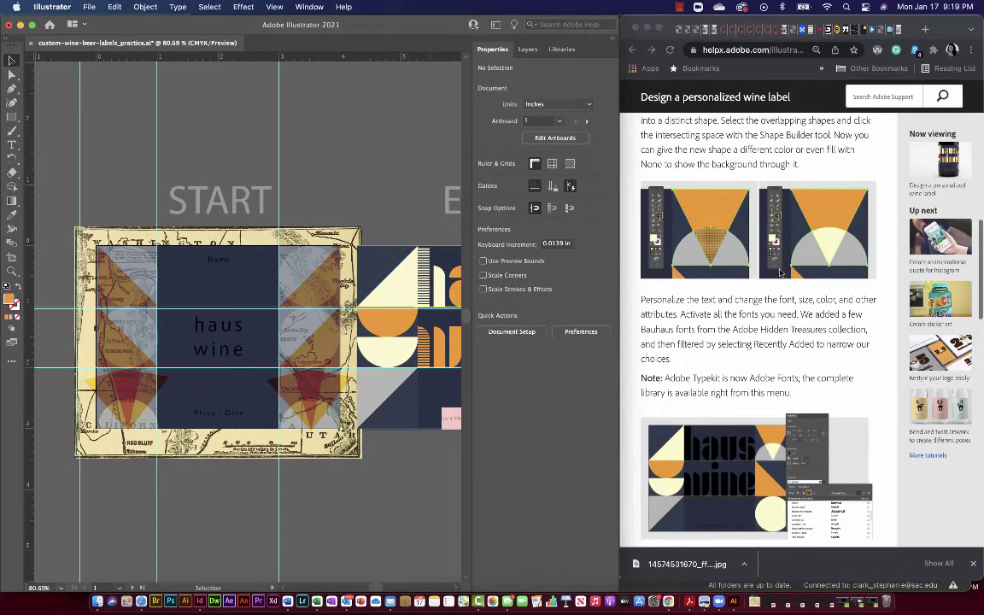
scroll(780, 274, "down", 3)
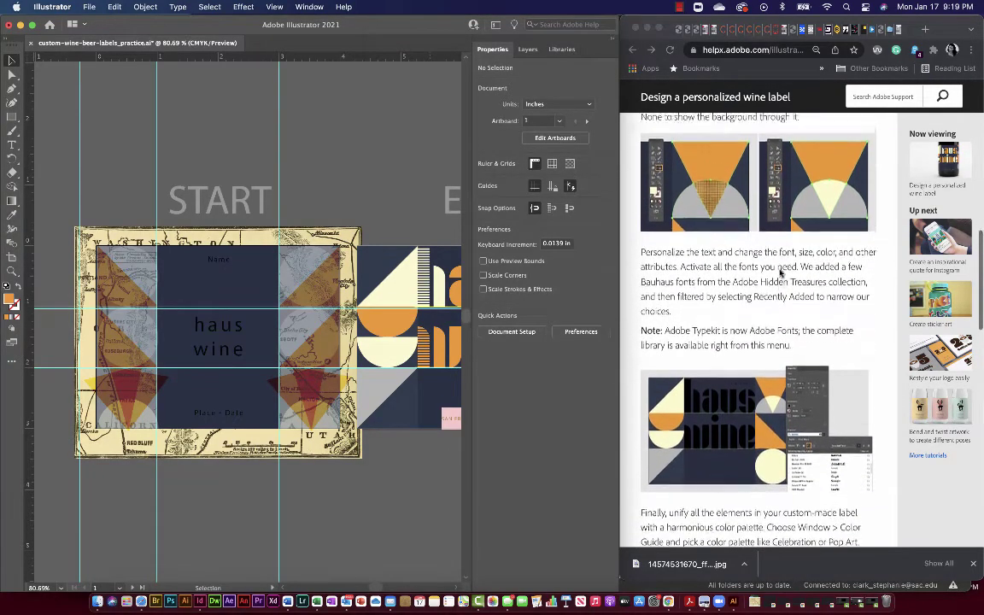
scroll(780, 272, "up", 5)
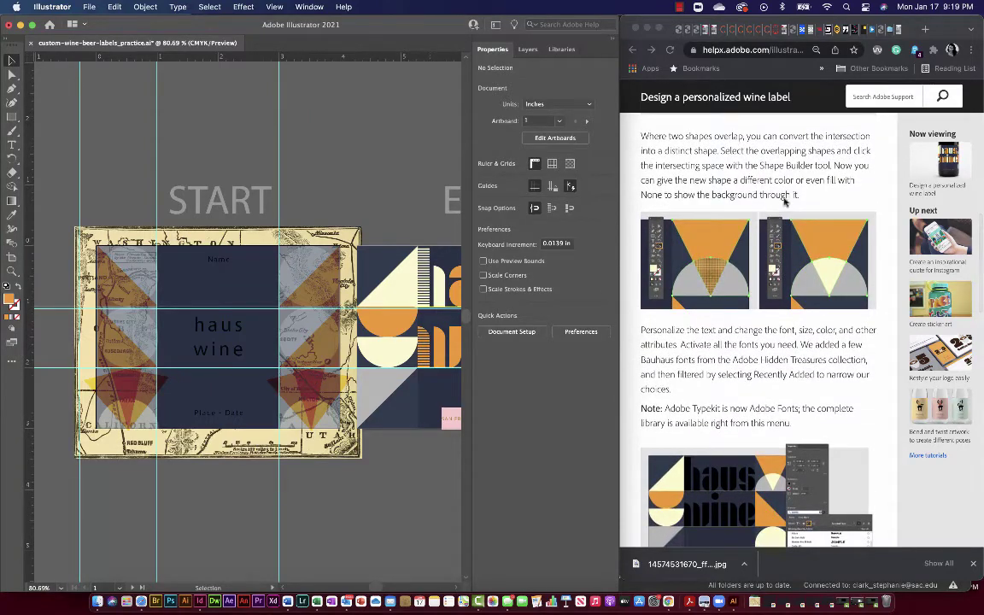
- Cut the central overlapping wedge out of the half circle in the lower-left fan with the Shape Builder tool
left_click(125, 398)
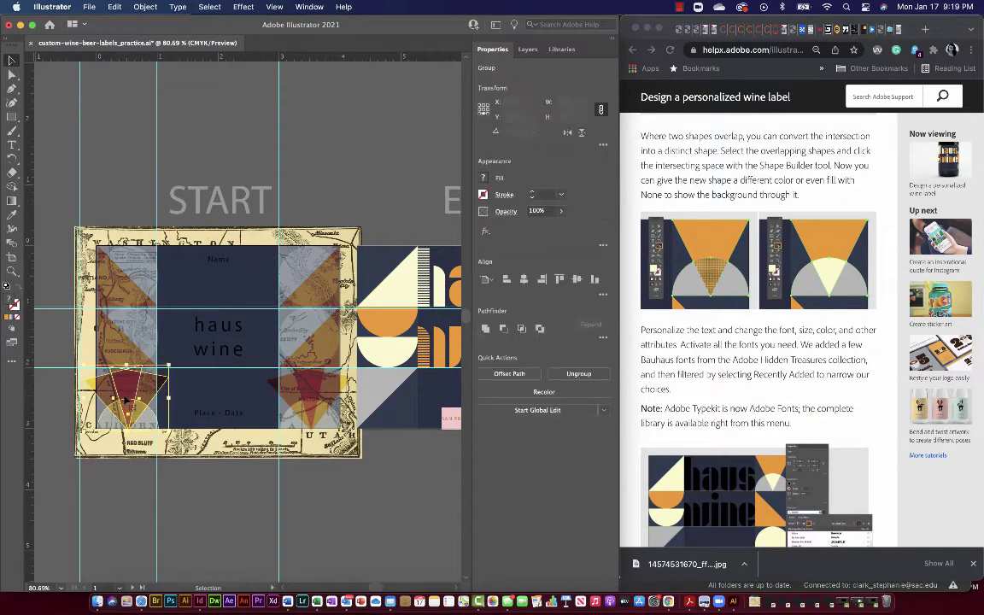
left_click(13, 188)
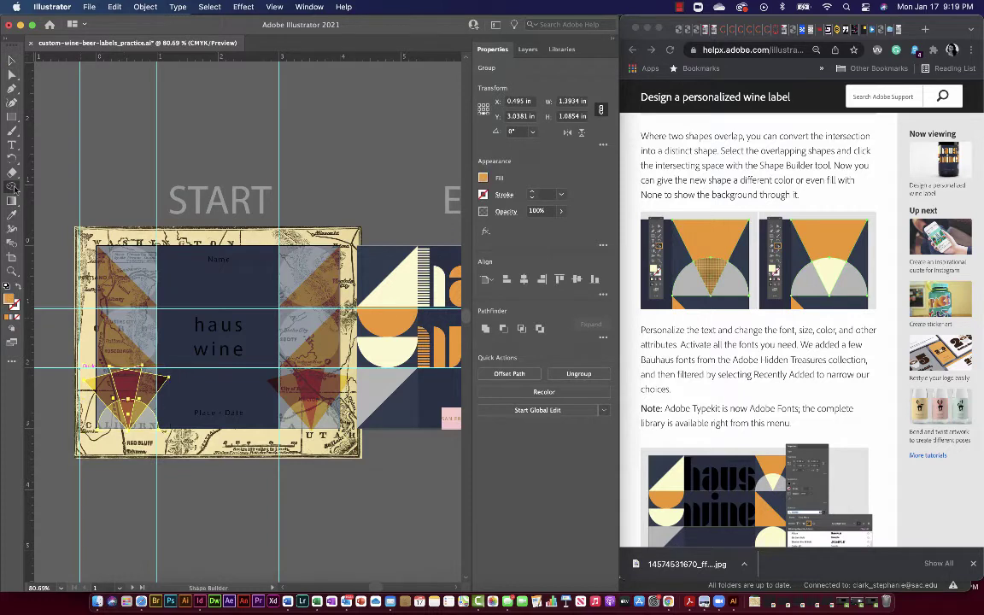
left_click(130, 409)
right_click(127, 411)
key("Escape")
left_click(12, 60)
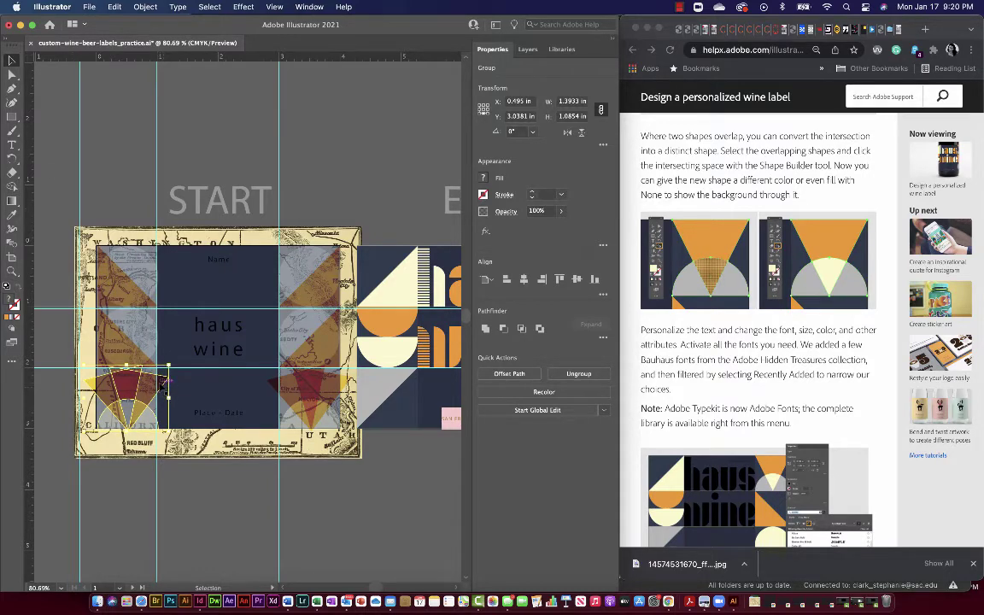
- Remove the two small tips protruding along the upper edge of the lower-left fan with the Shape Builder tool
key("shift+m")
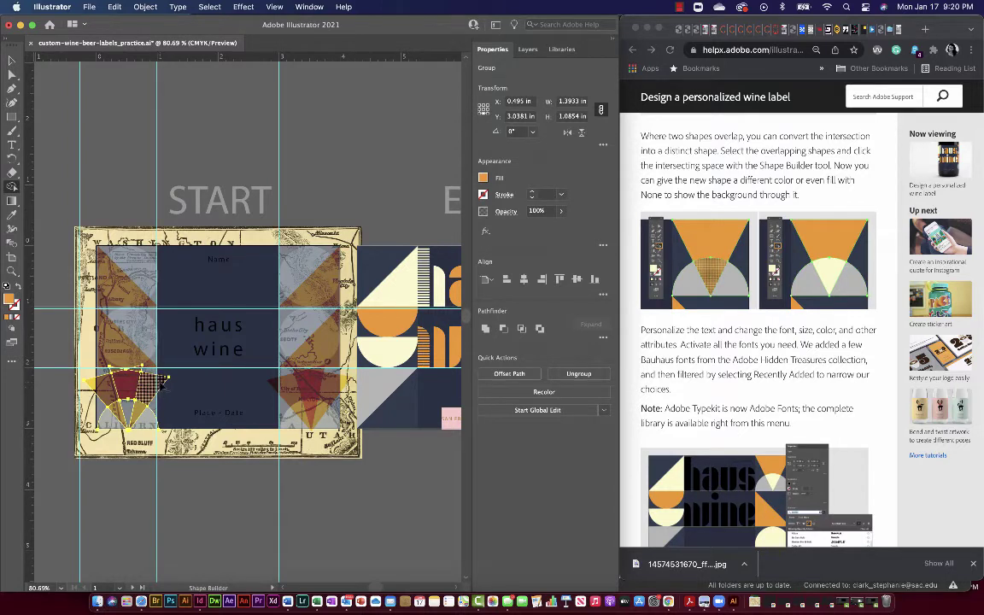
left_click(163, 391, "alt")
left_click_drag(92, 395, 165, 379)
scroll(167, 381, "up", 5)
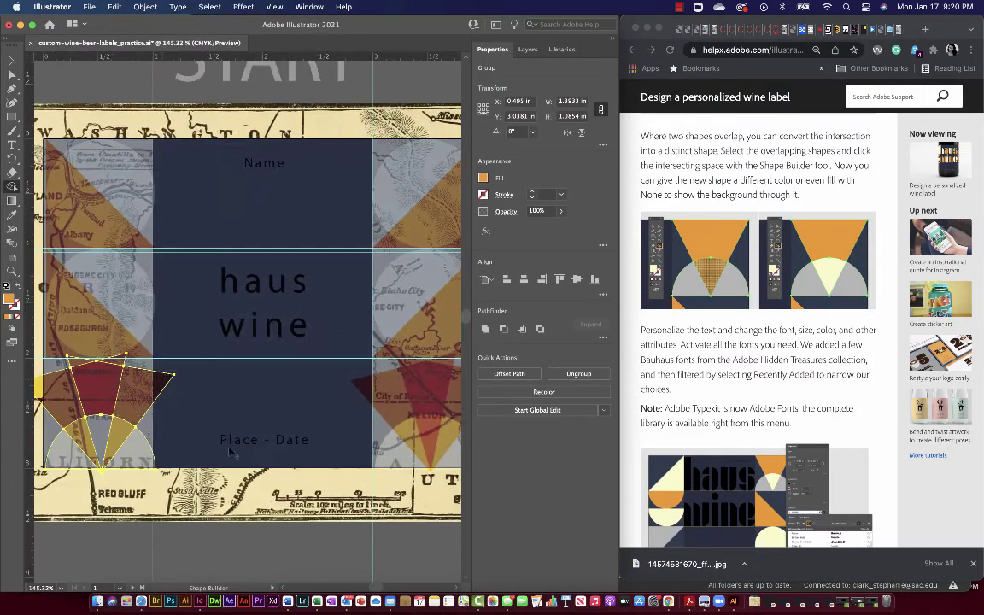
scroll(250, 466, "down", 1)
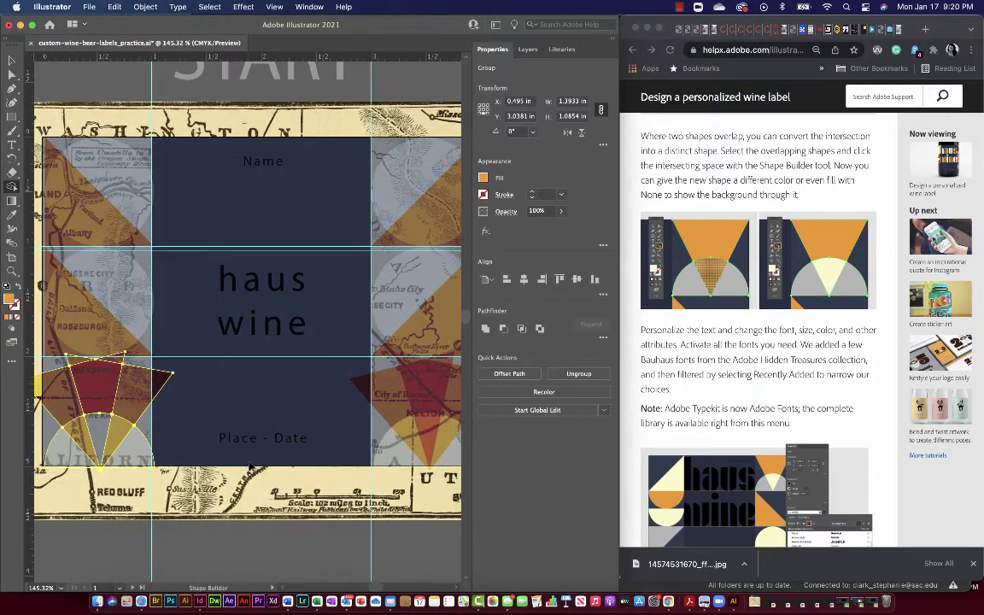
left_click(119, 361, "alt")
left_click(75, 363, "alt")
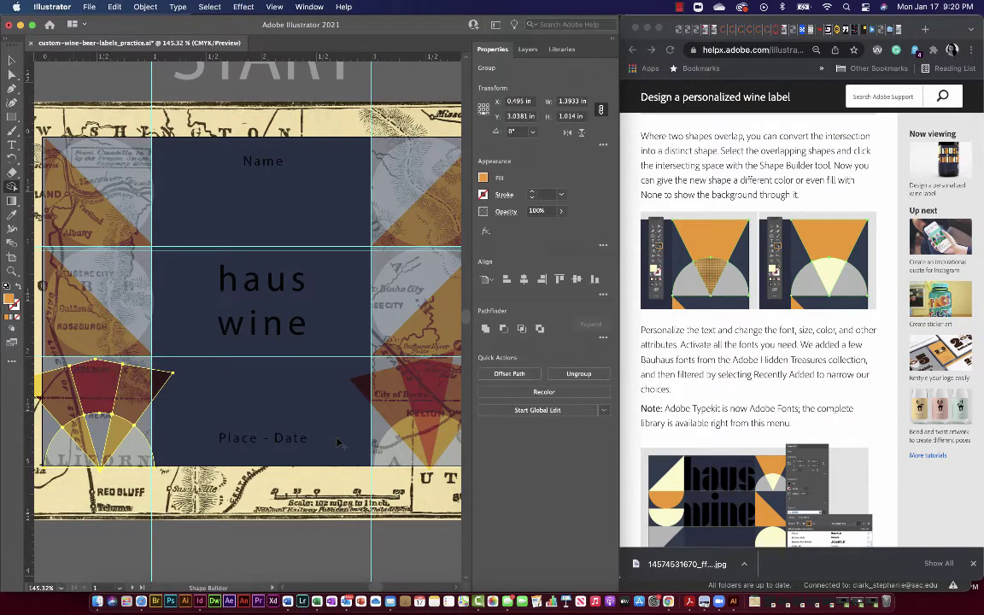
- Cut the central overlapping wedge out of the half circle in the lower-right fan with the Shape Builder tool
scroll(338, 442, "right", 5)
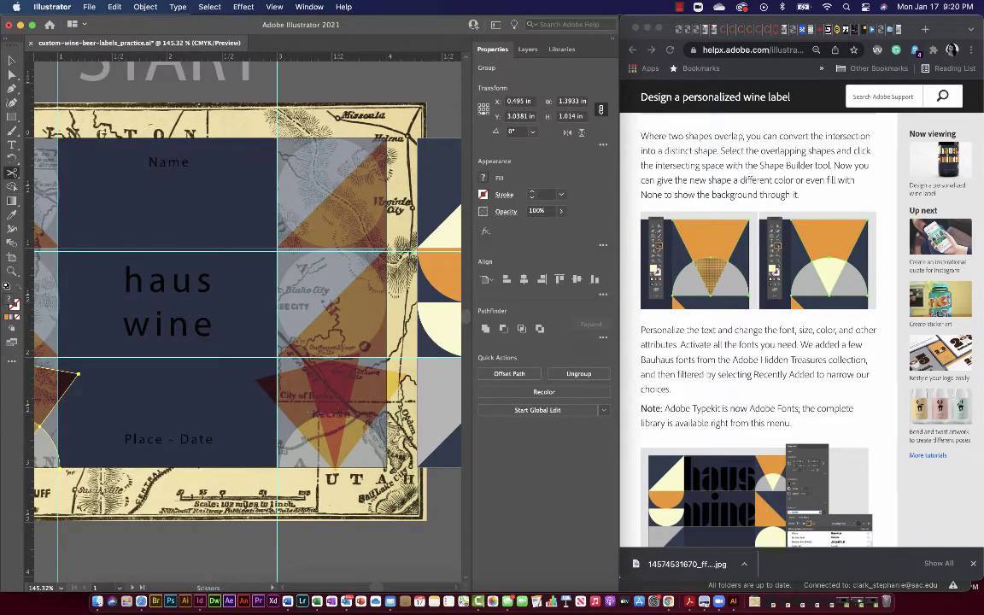
key("v")
left_click(330, 406)
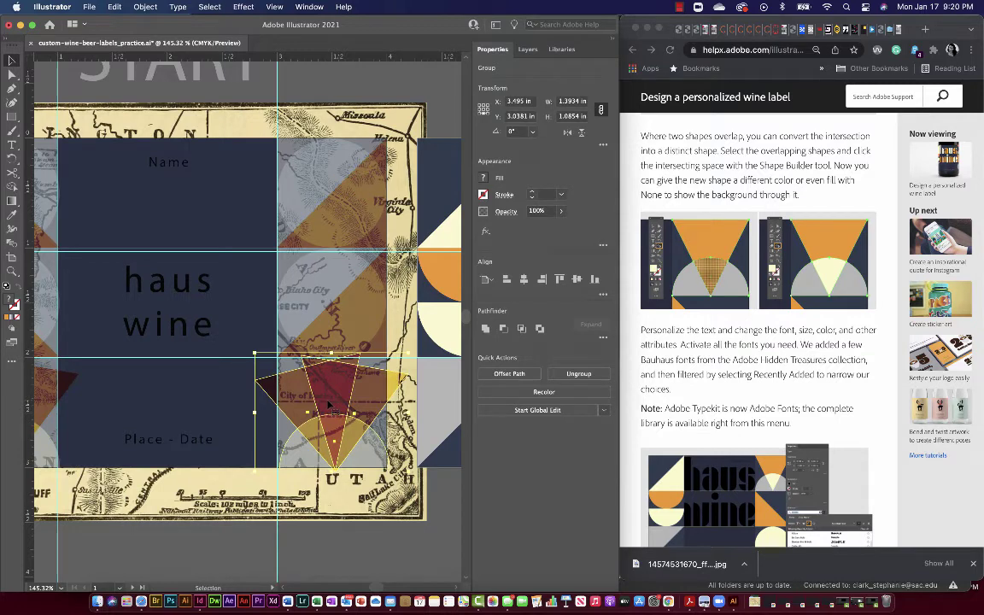
key("m")
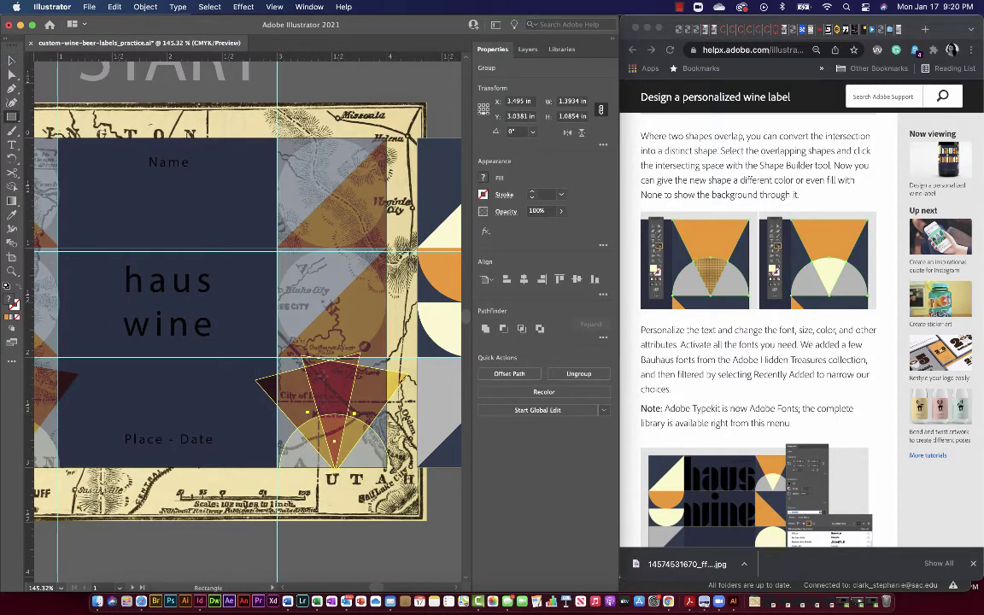
left_click(12, 186)
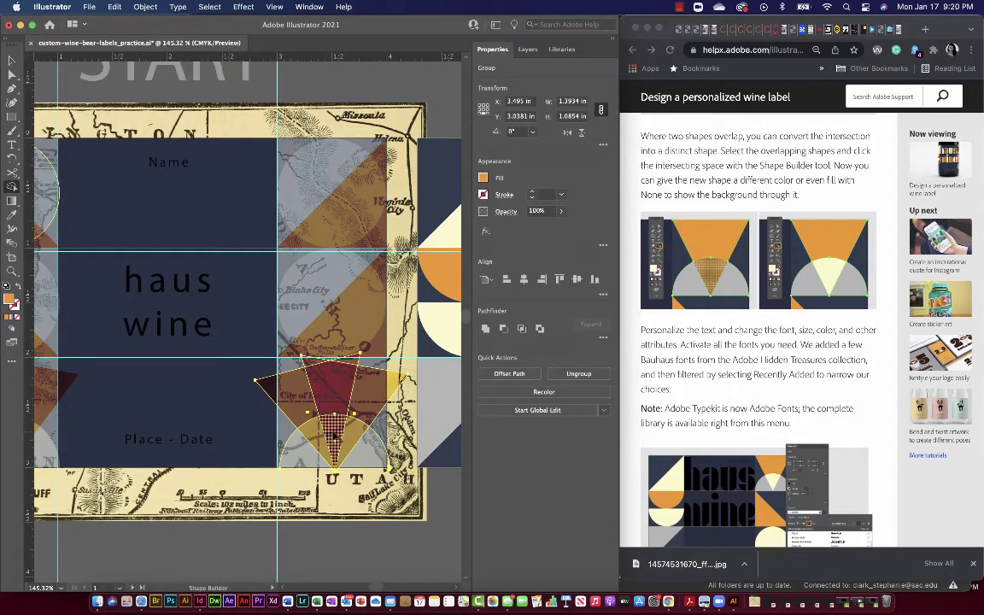
left_click(335, 436, "alt")
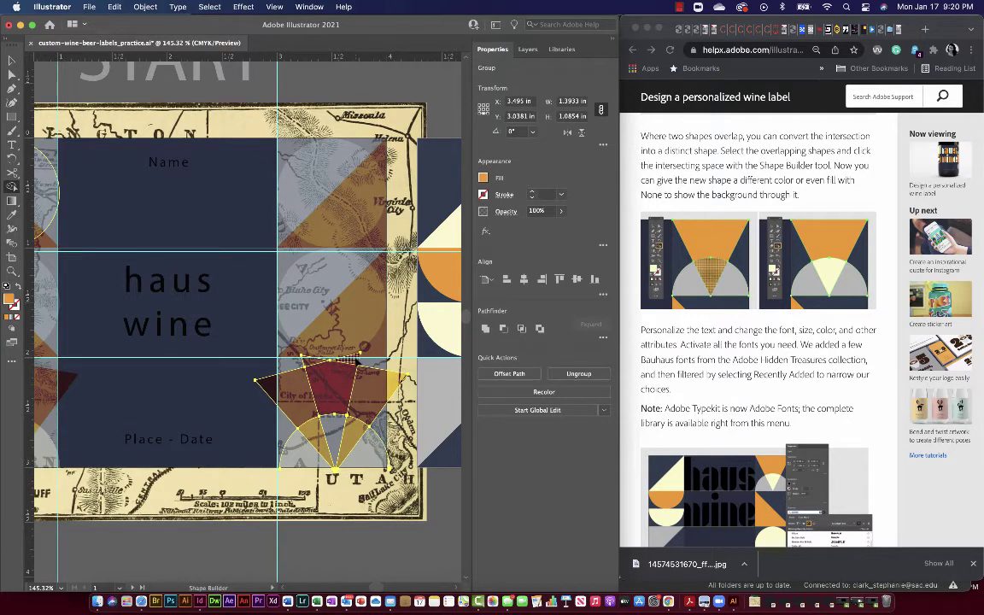
- Remove the small tips protruding along the upper edge of the lower-right fan with the Shape Builder tool and deselect the fan
left_click(310, 367, "alt")
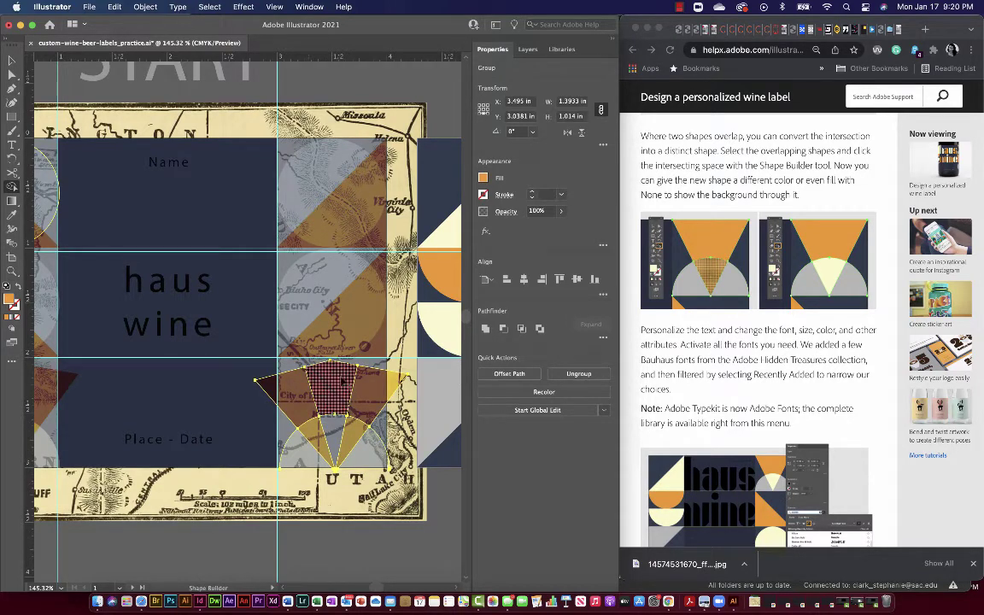
scroll(337, 334, "down", 5)
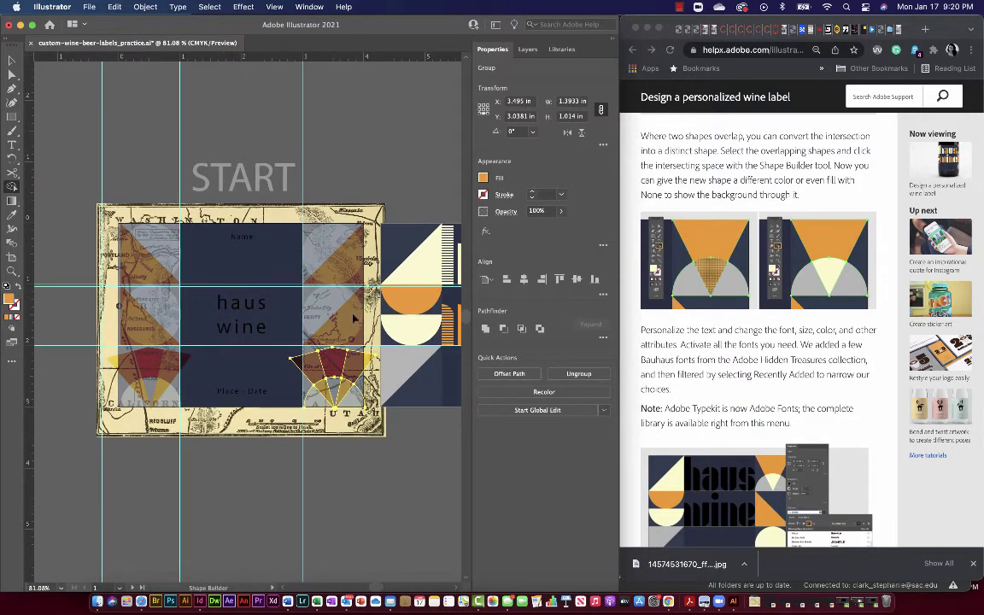
key("v")
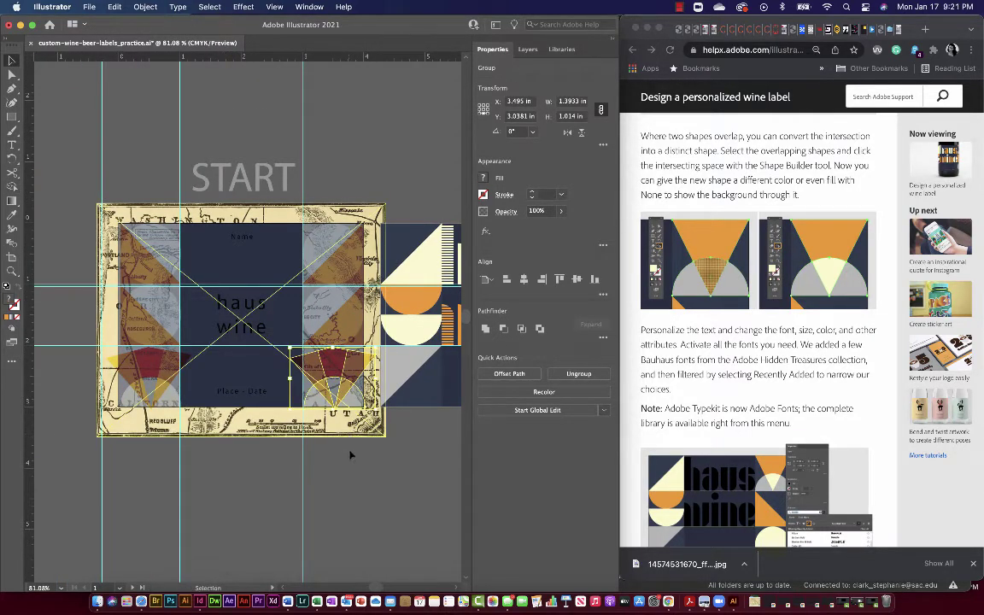
left_click(355, 497)
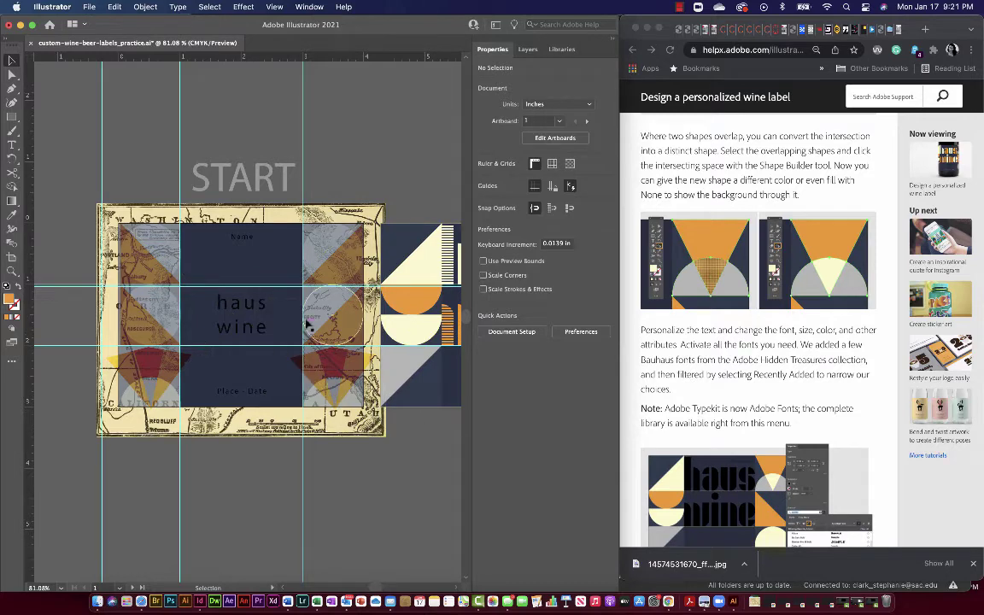
- Trim the orange triangle's corners outside the circle in the right column's middle square with the Shape Builder tool
scroll(331, 318, "up", 4)
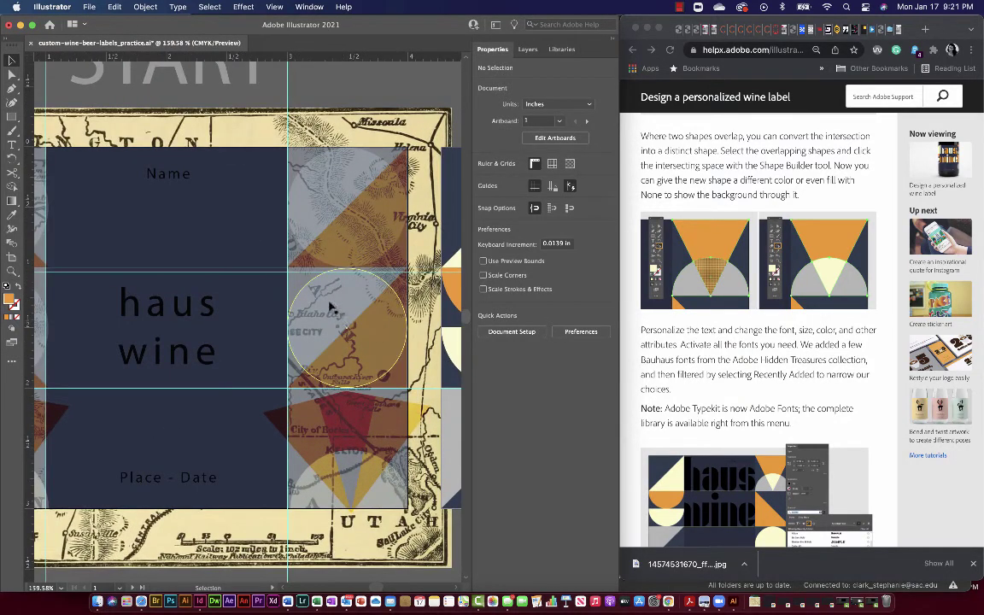
key("shift+m")
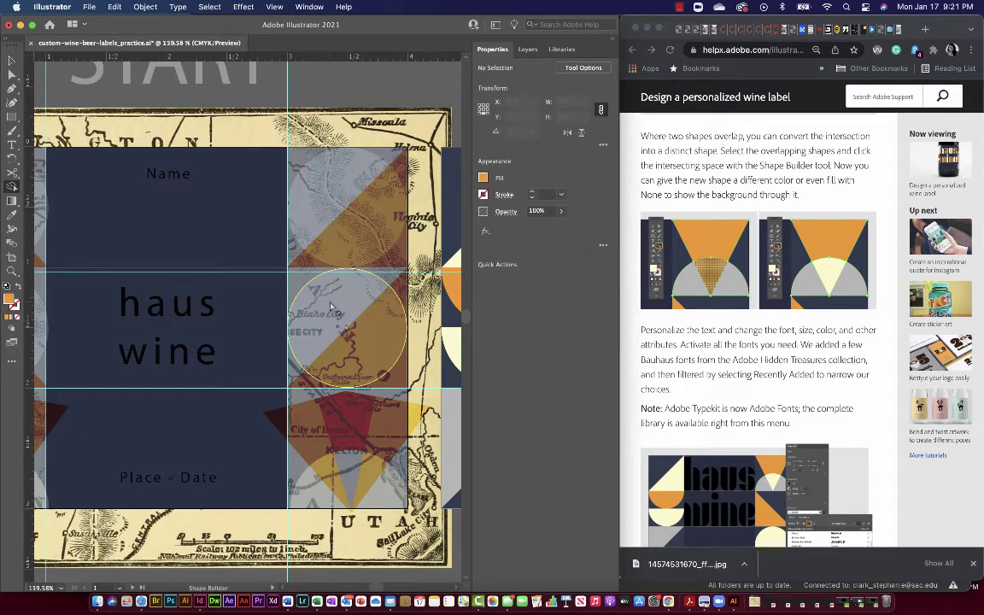
key("v")
left_click(400, 297)
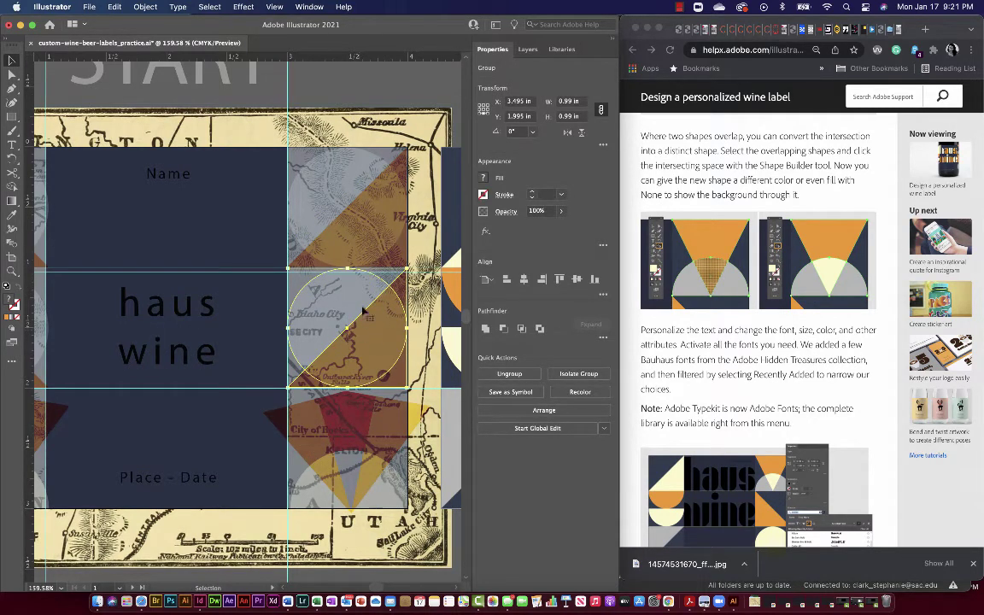
key("shift+m")
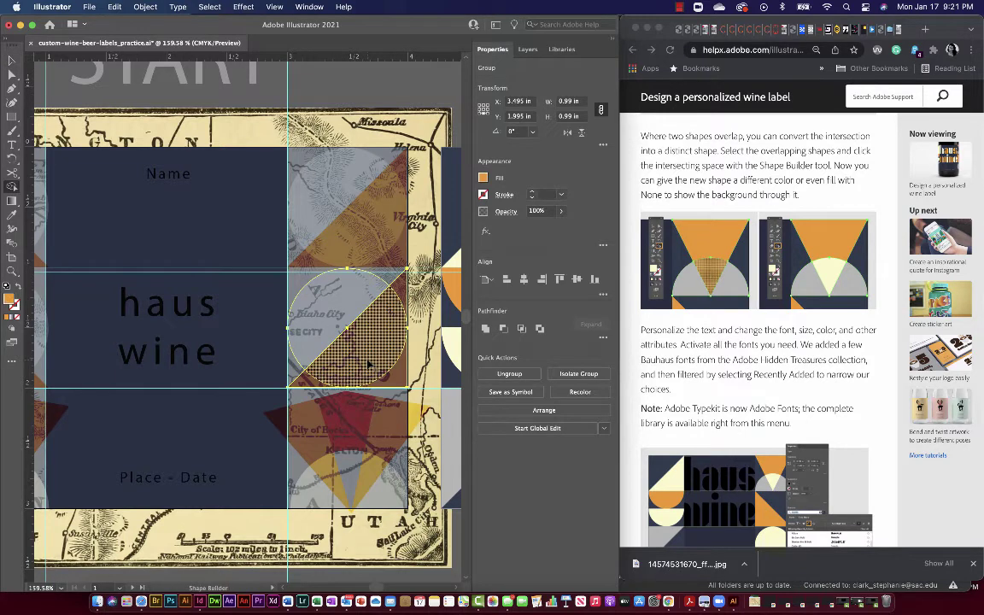
left_click(376, 369)
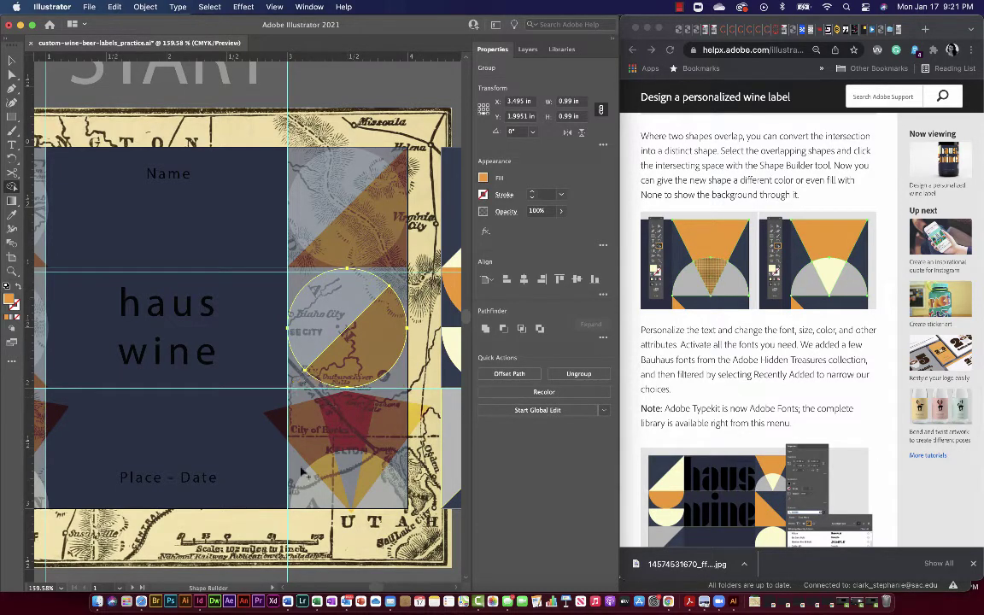
- Trim the orange triangle's corners outside the circle in the left column's middle square with the Shape Builder tool
scroll(301, 471, "down", 2)
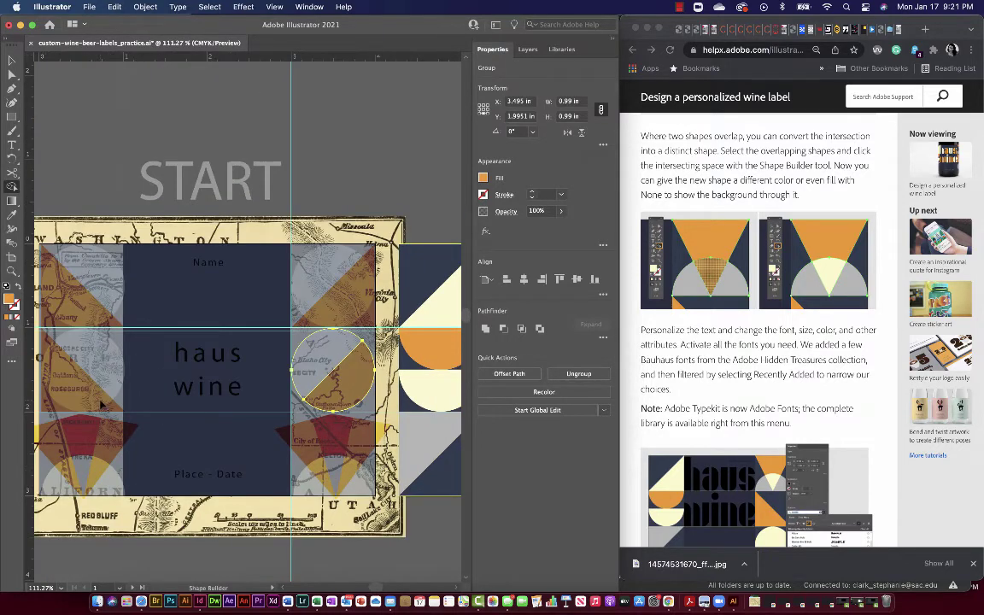
scroll(101, 404, "left", 3)
key("v")
left_click(129, 395)
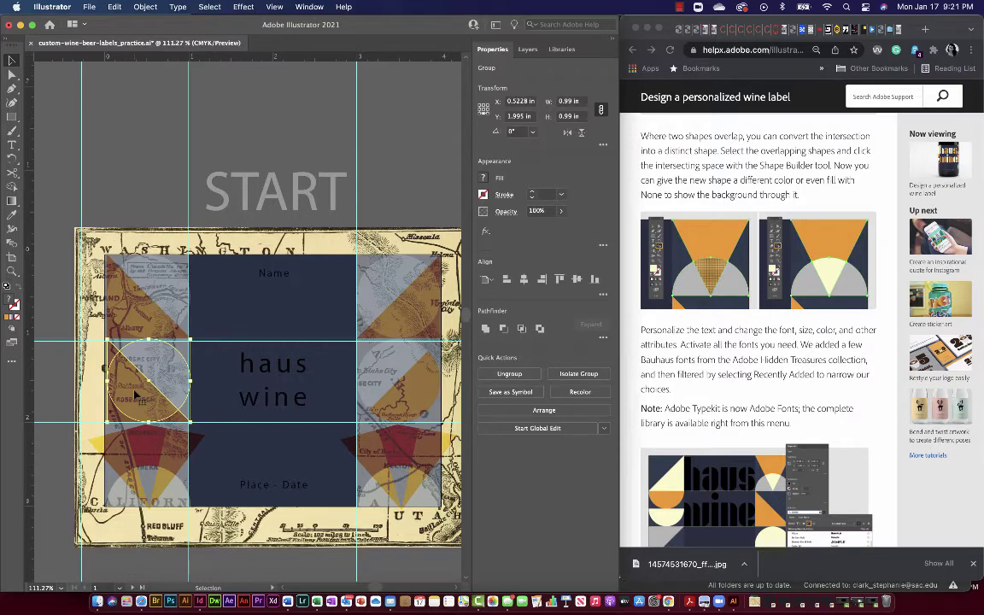
key("shift+m")
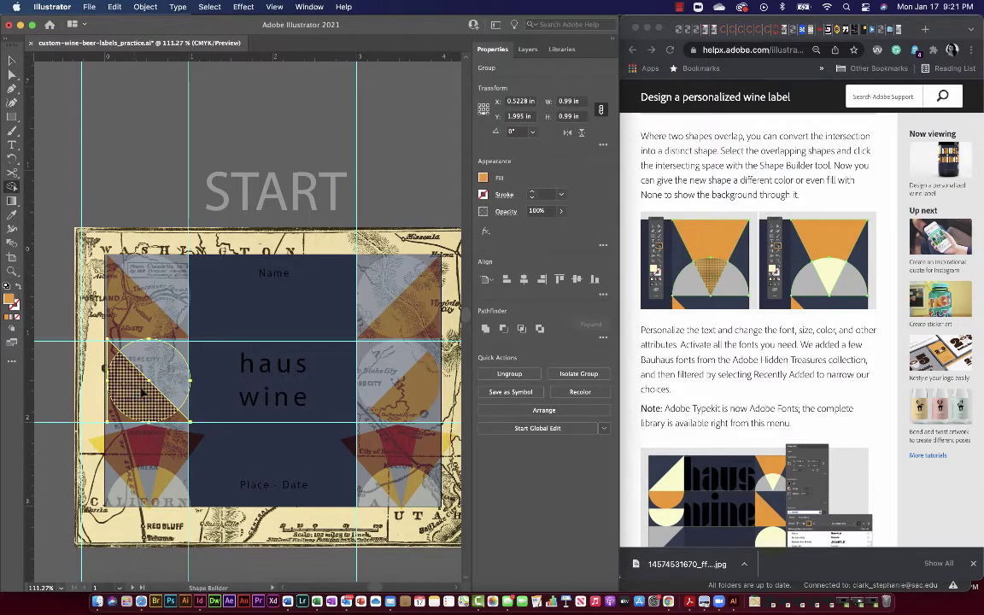
scroll(143, 391, "down", 2)
scroll(143, 391, "left", 1)
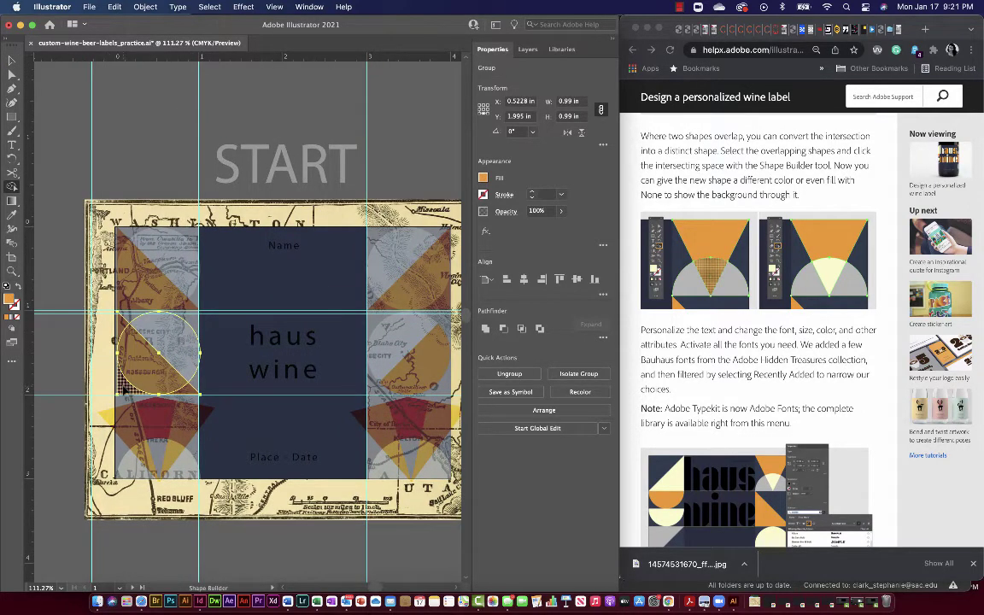
left_click(124, 389)
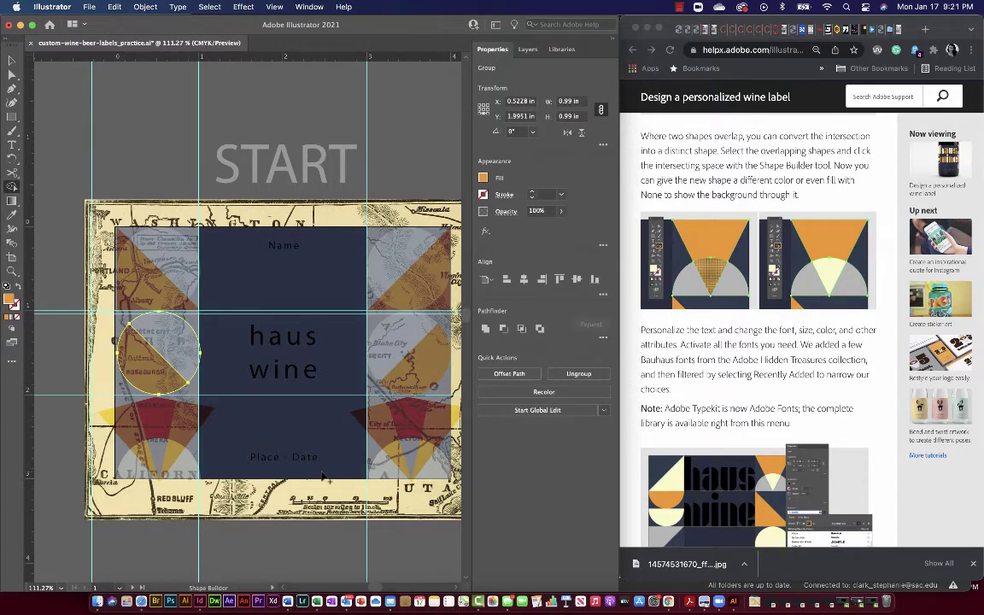
- Read the tutorial's instructions on text and color palettes, and compare the START label with the END sample's lettering
scroll(376, 400, "up", 1)
scroll(376, 400, "right", 2)
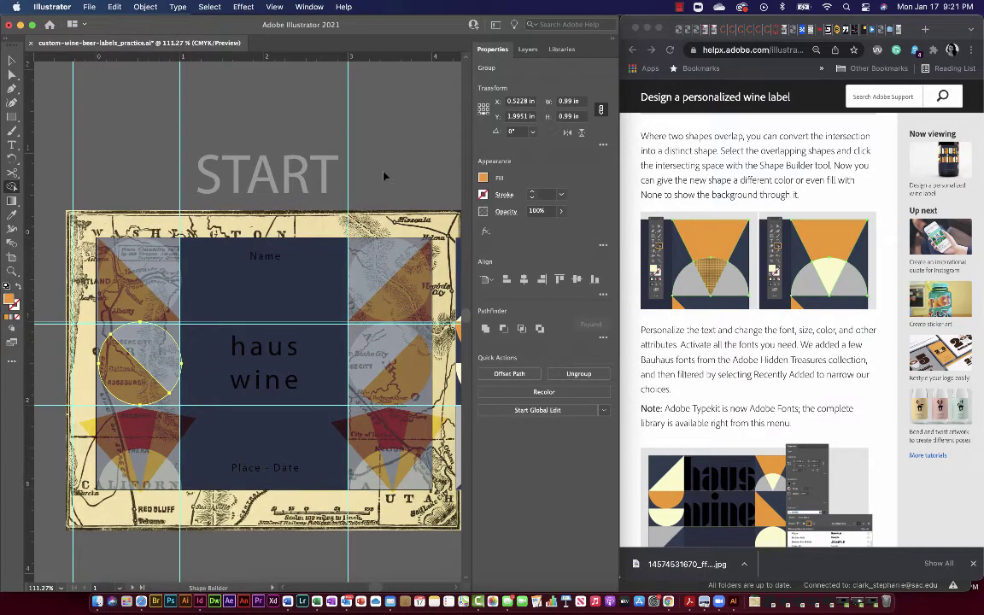
scroll(779, 346, "down", 5)
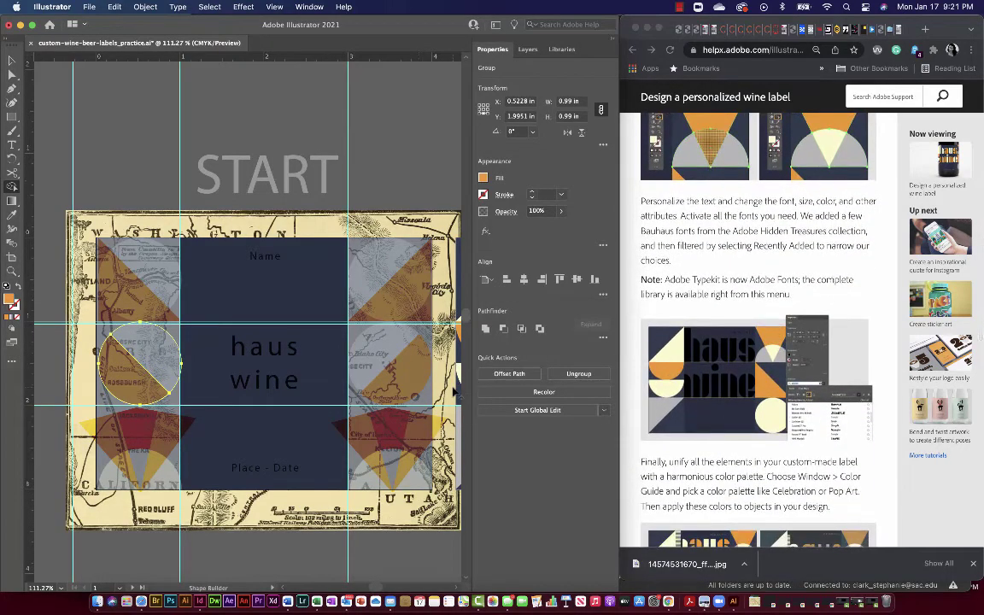
scroll(395, 389, "down", 1)
scroll(394, 388, "right", 2)
scroll(394, 388, "right", 15)
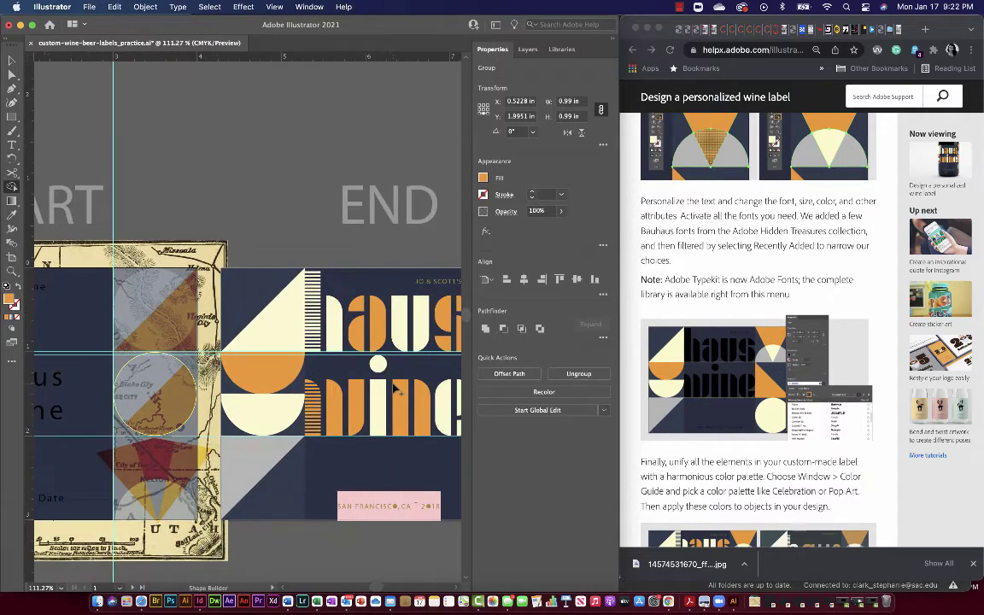
scroll(395, 389, "up", 2)
scroll(394, 389, "left", 10)
scroll(395, 389, "left", 8)
scroll(394, 389, "down", 2)
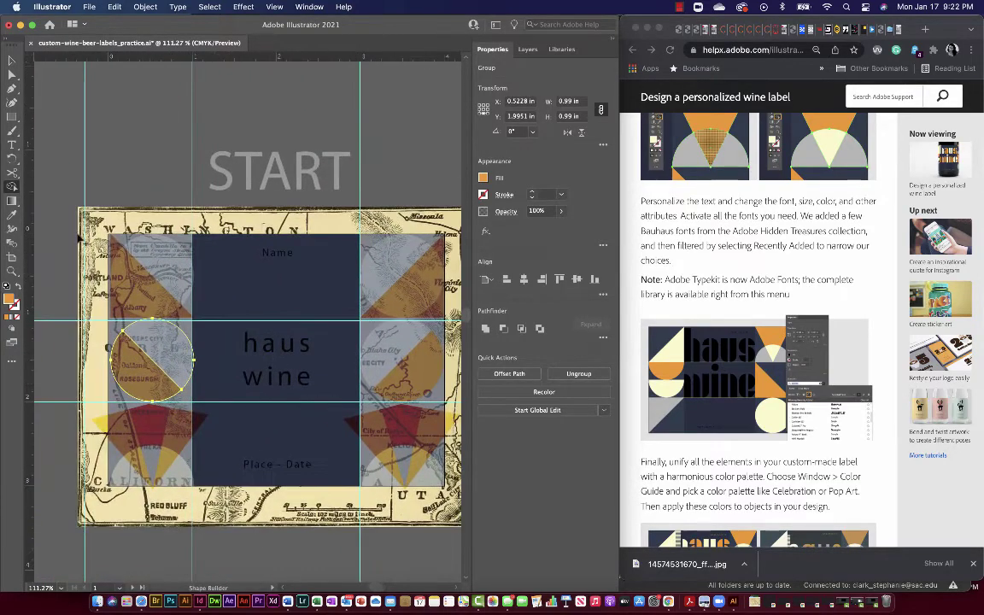
- Set the font of all the "haus wine" text in the label's center to Neutraface Display Titling
left_click(12, 145)
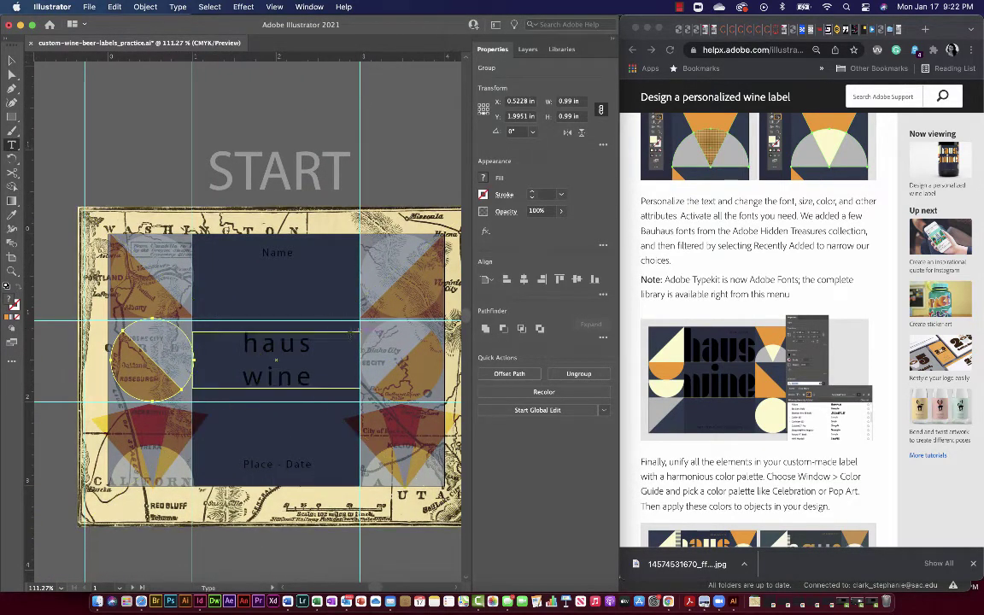
left_click(278, 350)
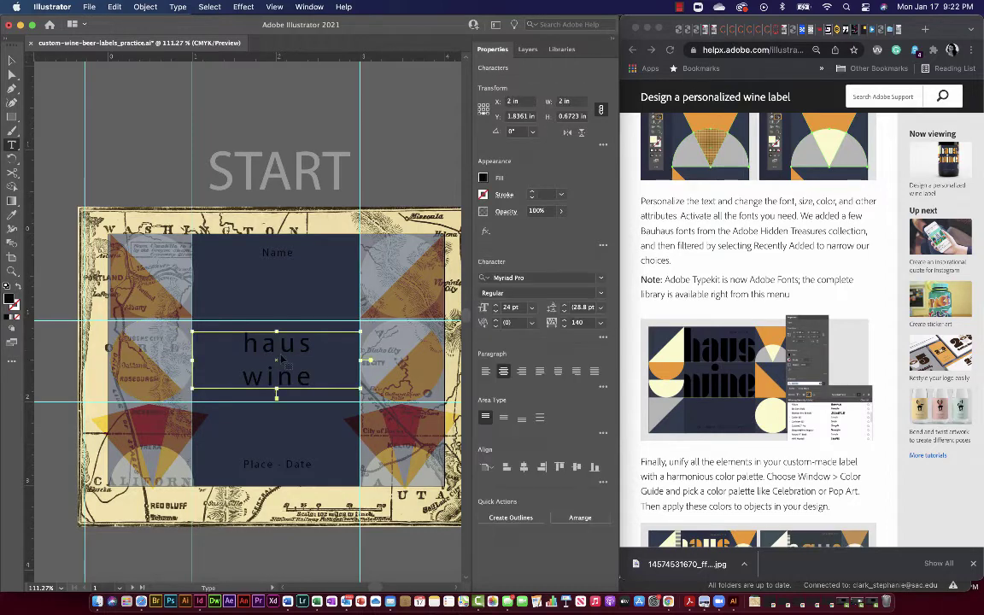
key("super+a")
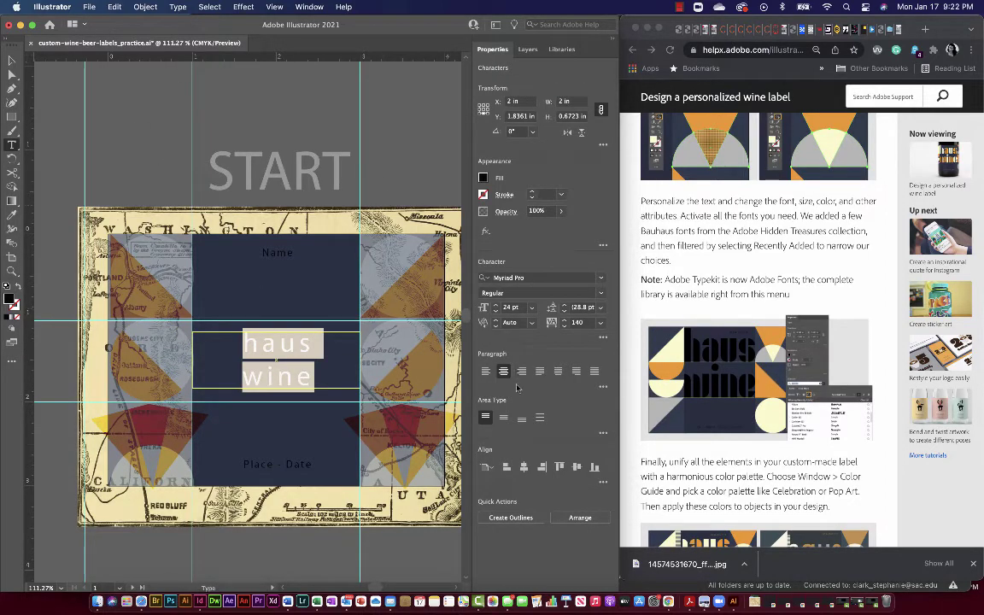
left_click(601, 278)
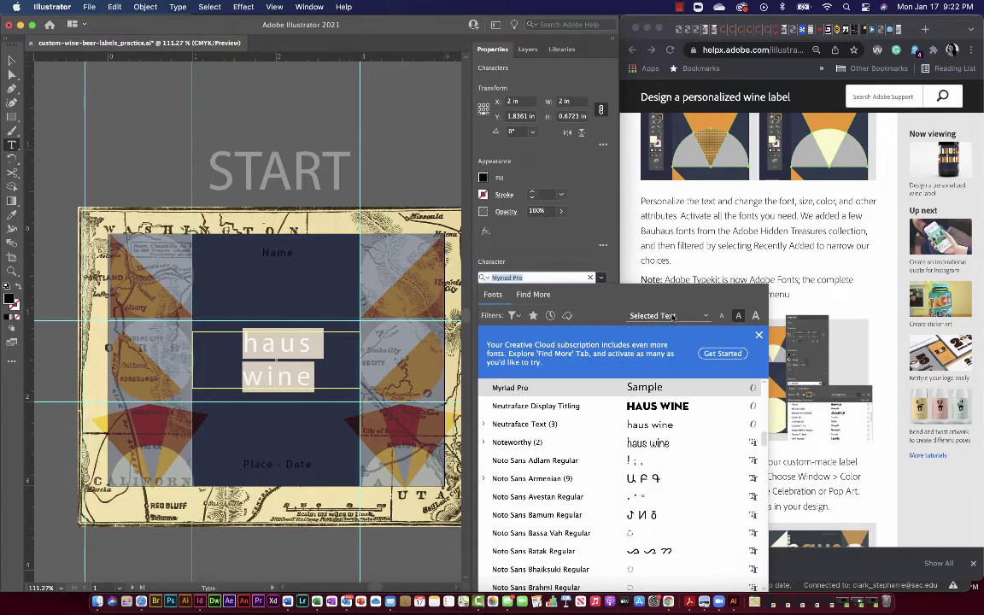
left_click(647, 407)
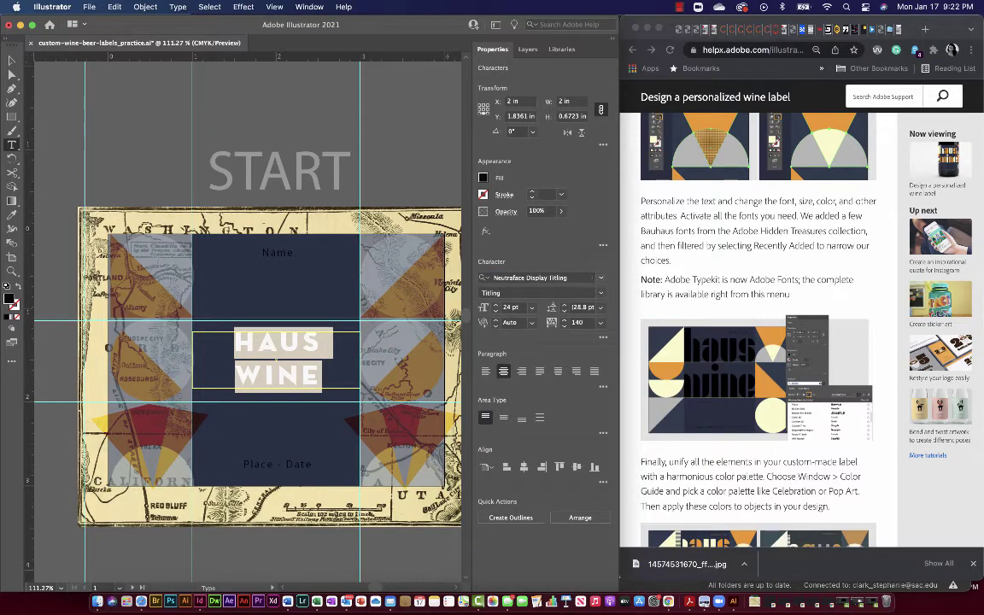
- Browse the available fonts and preview candidates on the selected "haus wine" text to find an alternative typeface
left_click(600, 278)
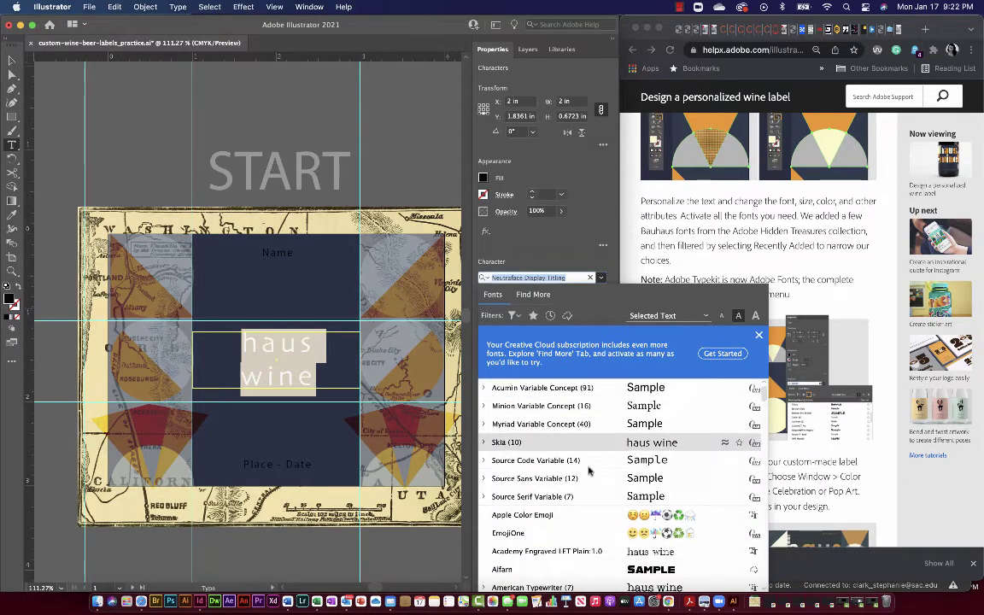
scroll(588, 469, "down", 1)
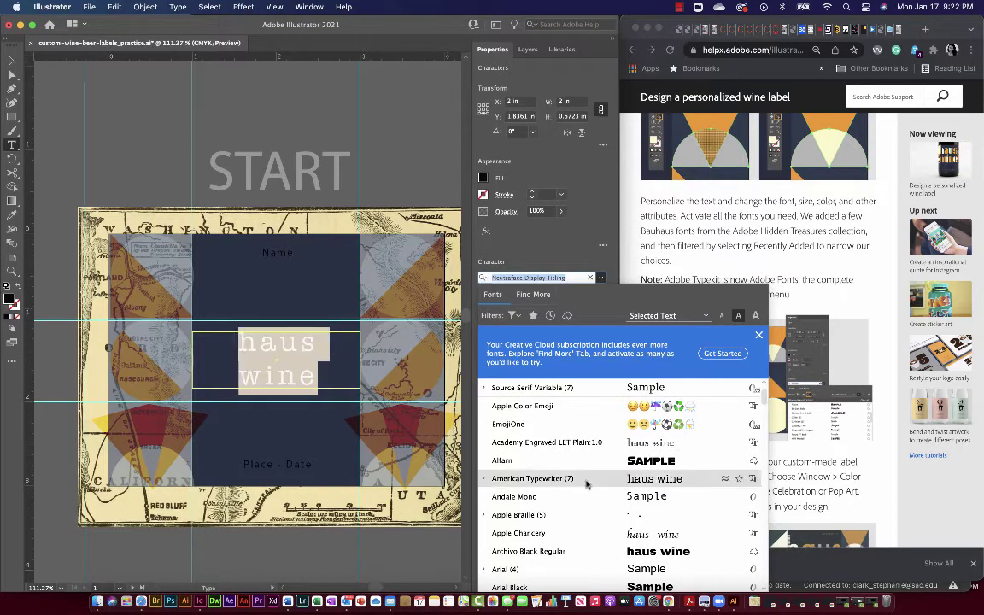
scroll(587, 484, "down", 9)
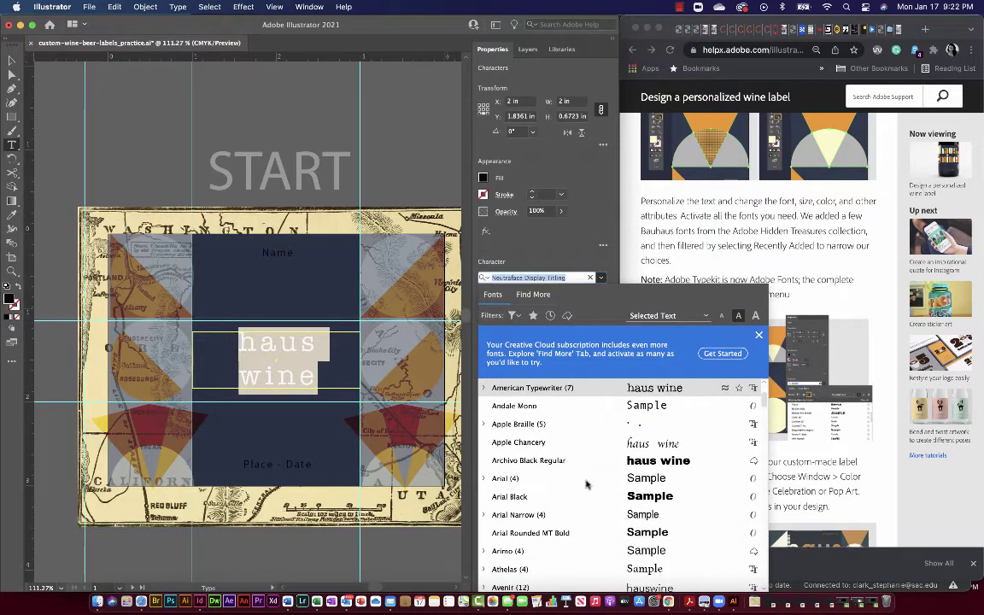
scroll(586, 484, "down", 15)
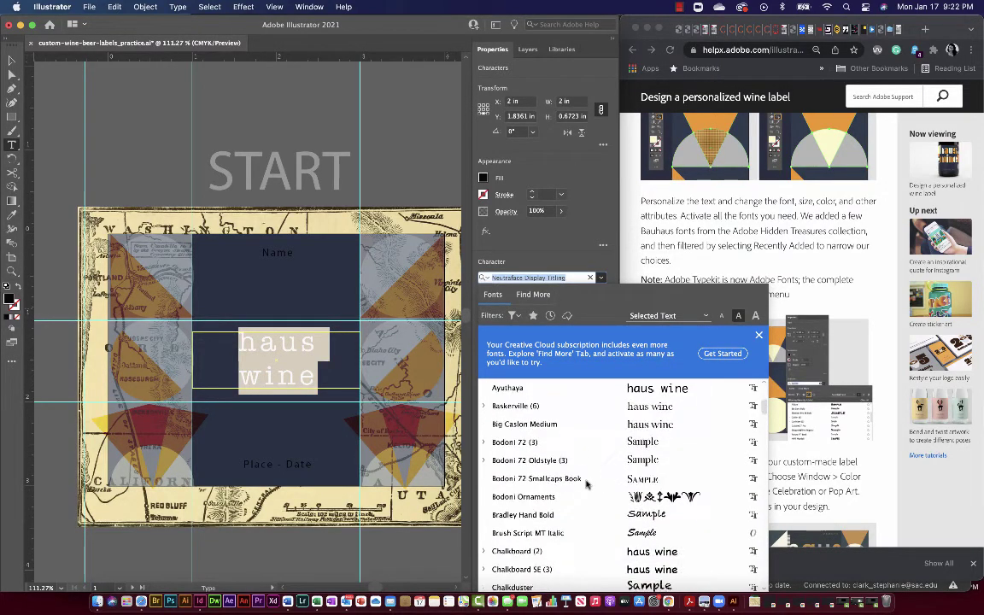
scroll(586, 484, "down", 20)
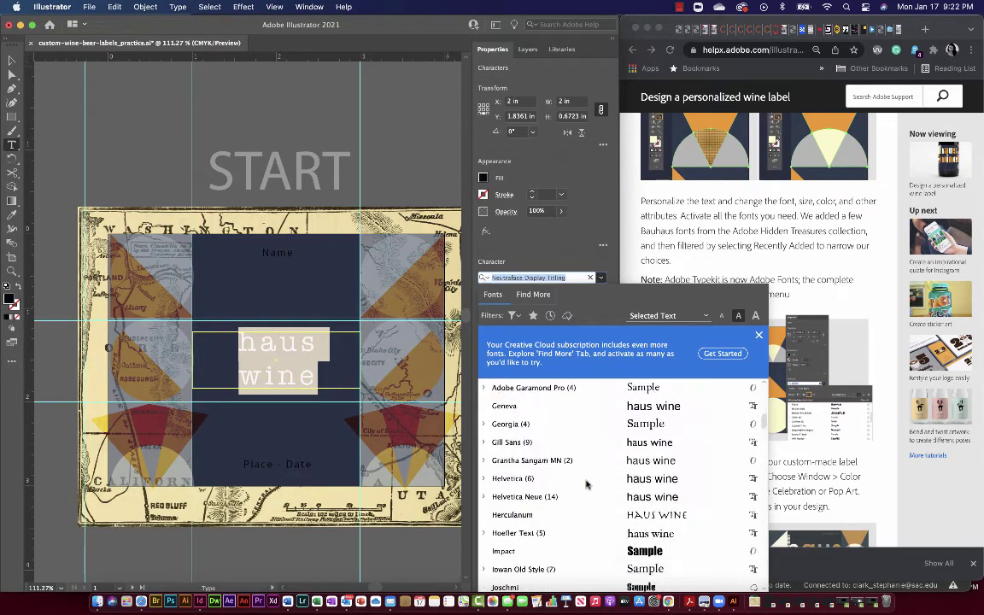
scroll(587, 485, "down", 20)
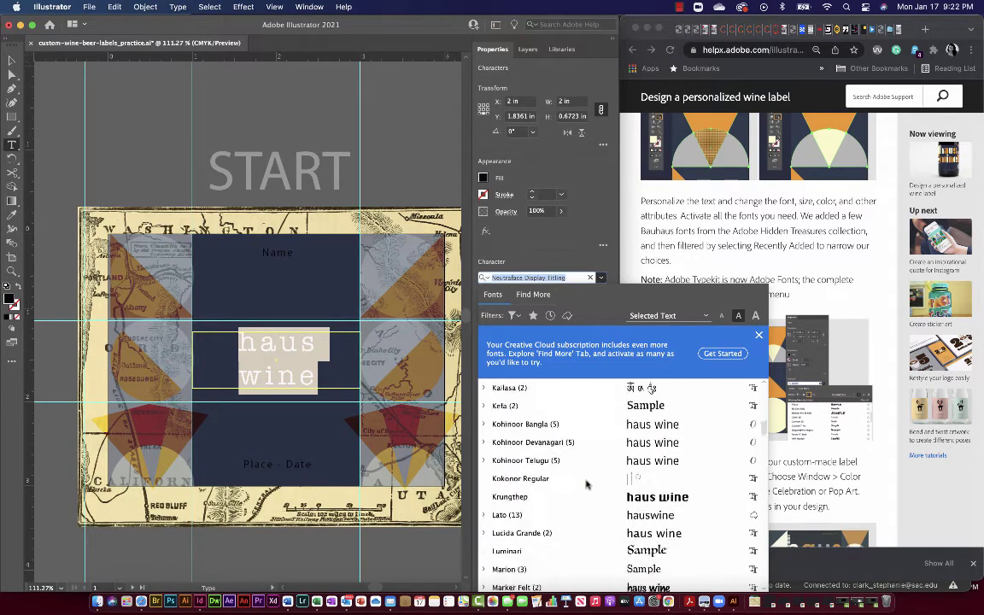
scroll(587, 484, "down", 15)
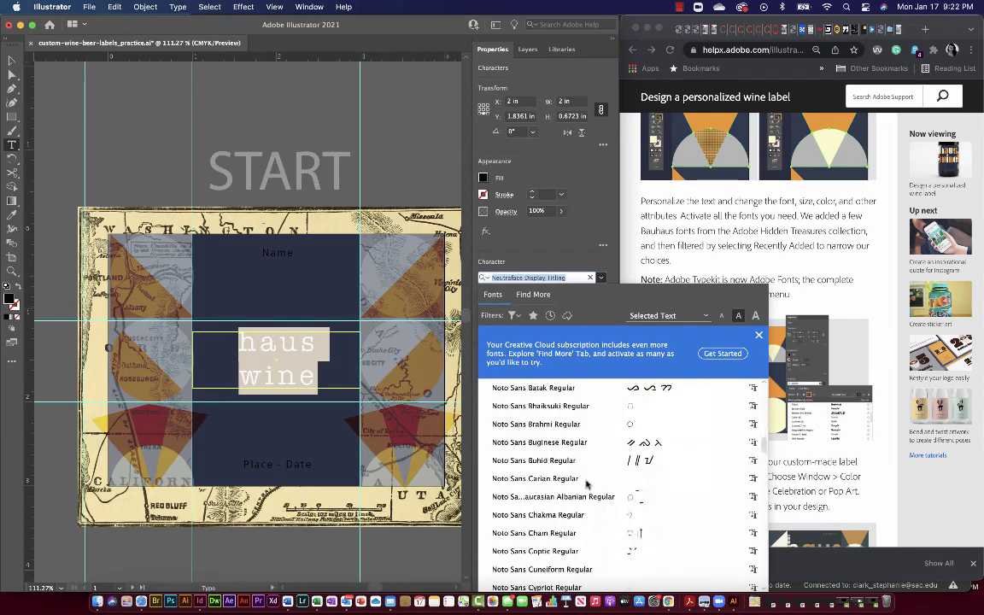
scroll(587, 485, "up", 16)
scroll(586, 485, "down", 15)
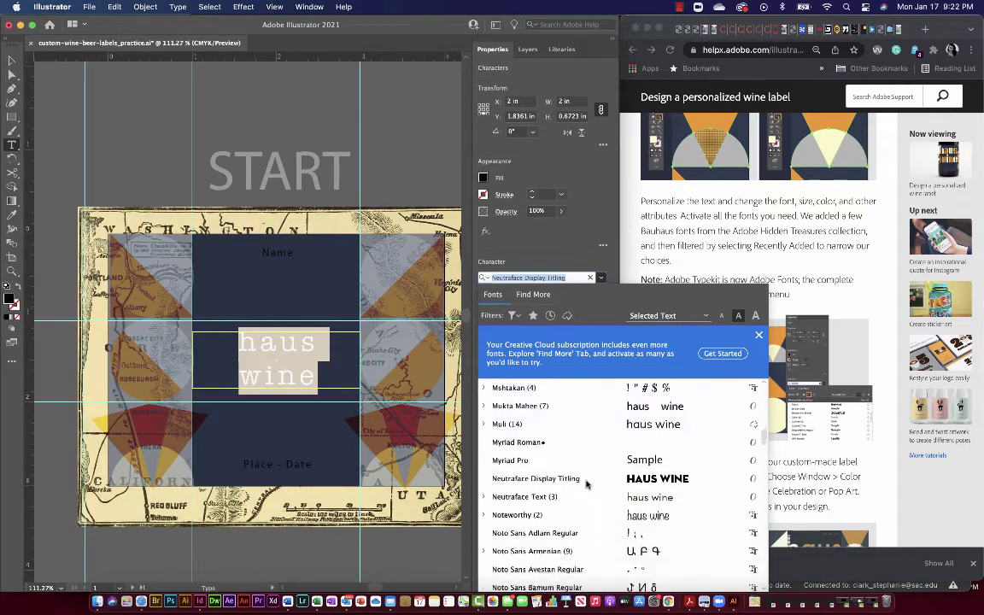
scroll(586, 484, "down", 20)
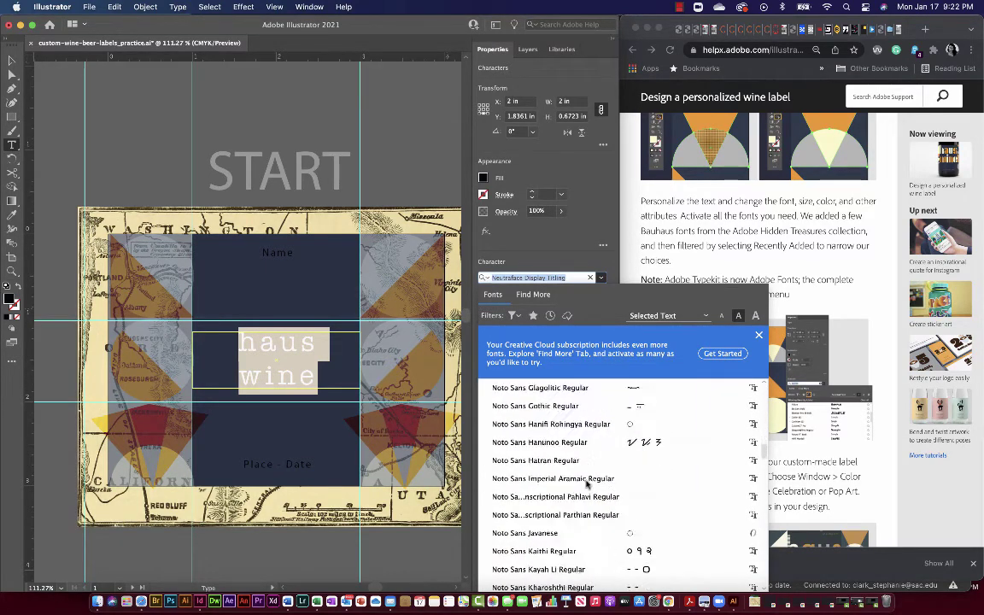
scroll(586, 485, "down", 20)
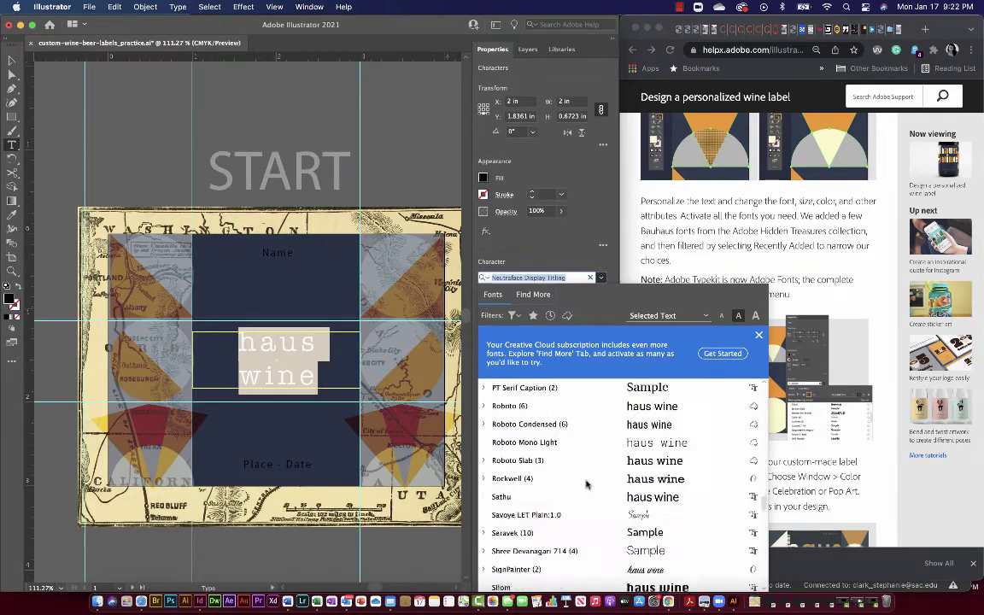
scroll(586, 485, "up", 12)
scroll(586, 485, "down", 17)
scroll(586, 485, "up", 11)
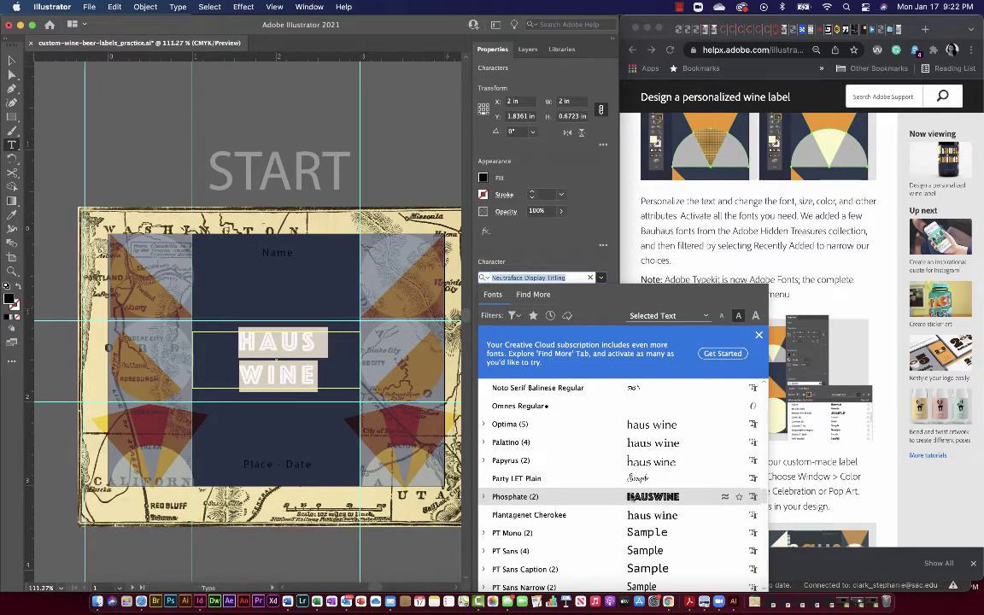
scroll(631, 496, "down", 6)
scroll(631, 496, "down", 15)
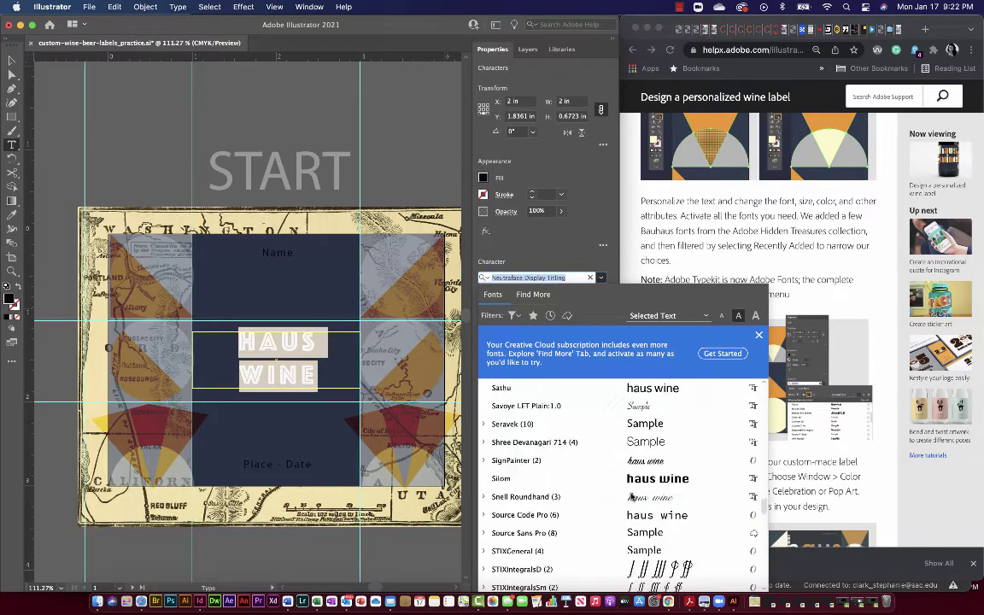
scroll(630, 496, "down", 5)
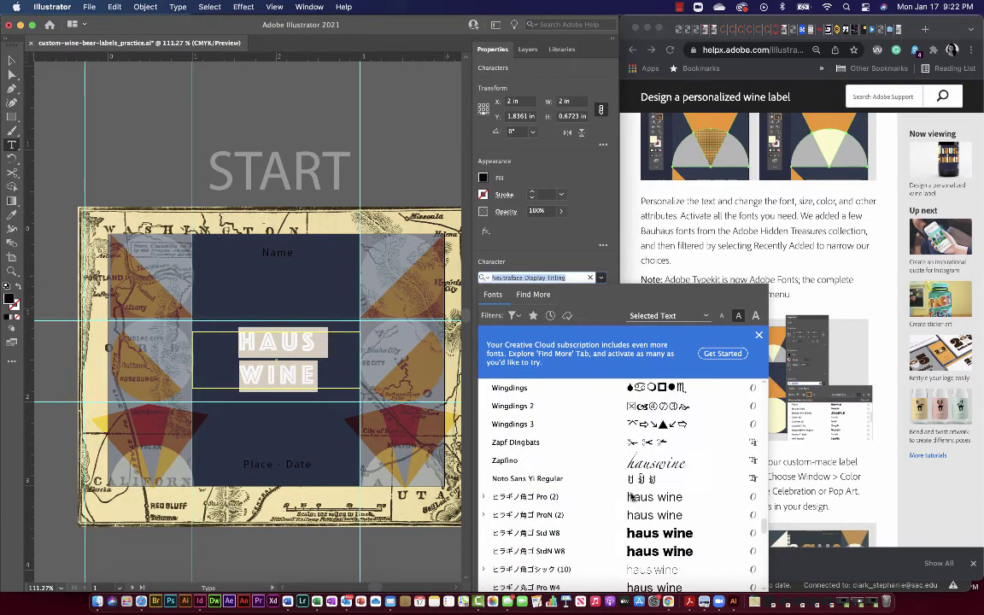
scroll(630, 495, "down", 5)
scroll(630, 496, "up", 20)
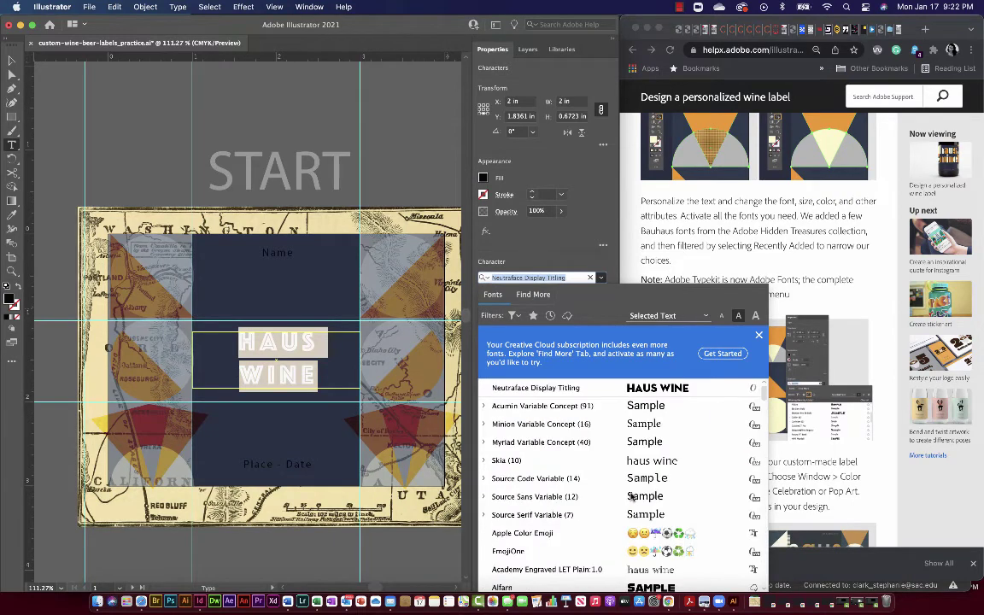
scroll(640, 470, "down", 1)
scroll(643, 463, "up", 1)
scroll(642, 459, "down", 5)
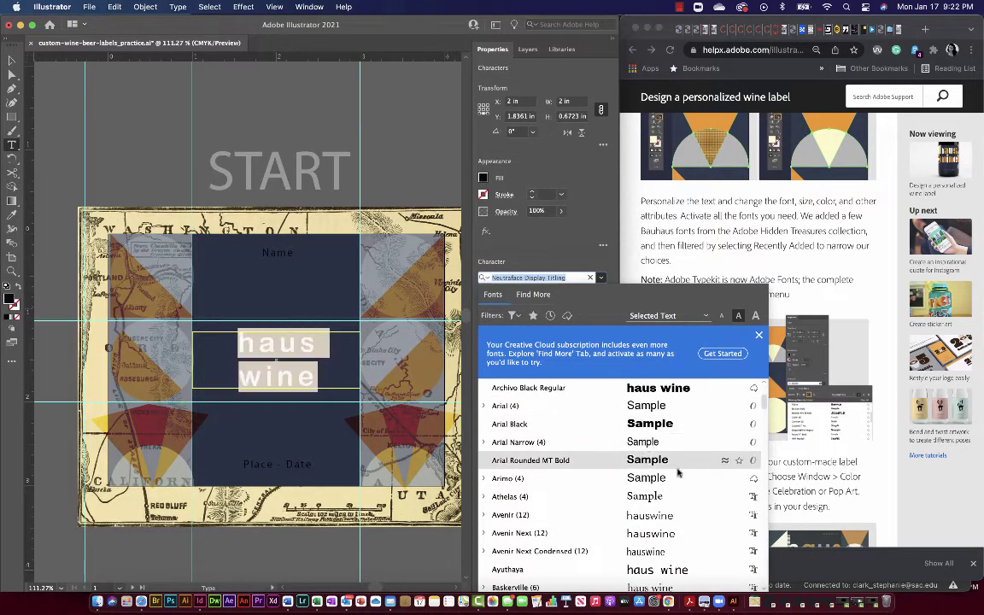
scroll(678, 470, "down", 5)
scroll(679, 472, "down", 3)
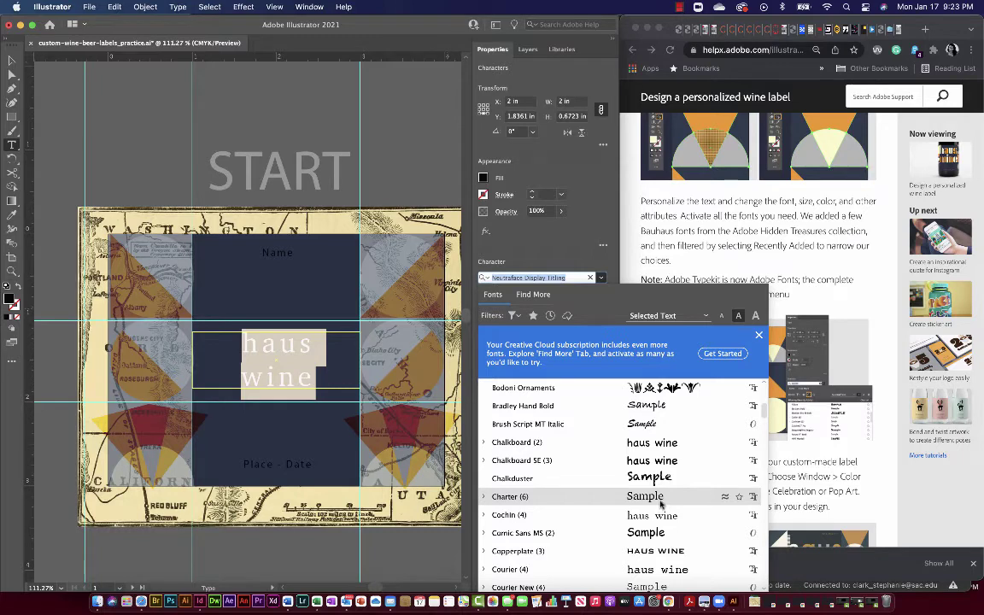
scroll(658, 517, "up", 10)
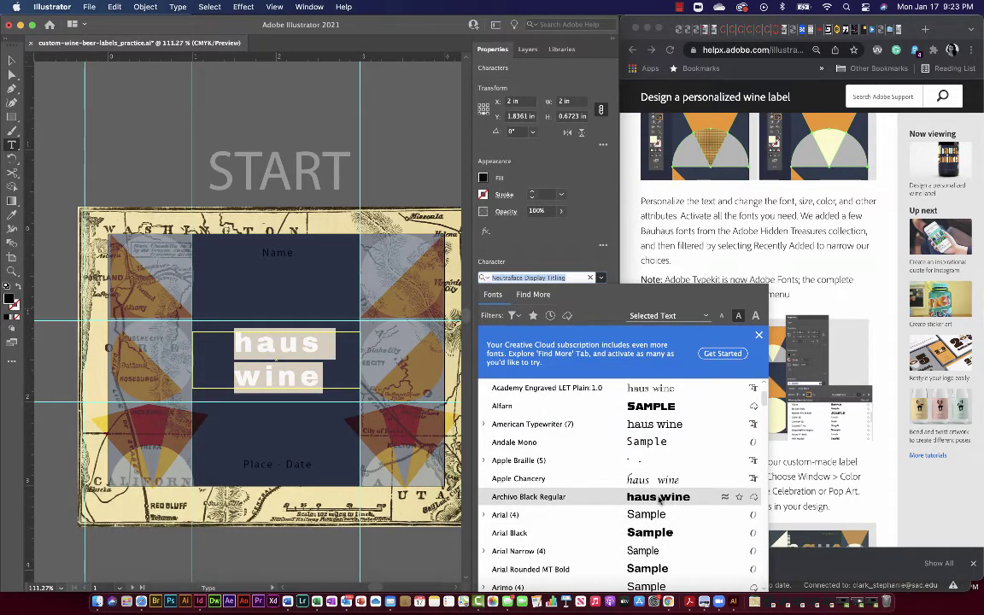
scroll(658, 500, "down", 12)
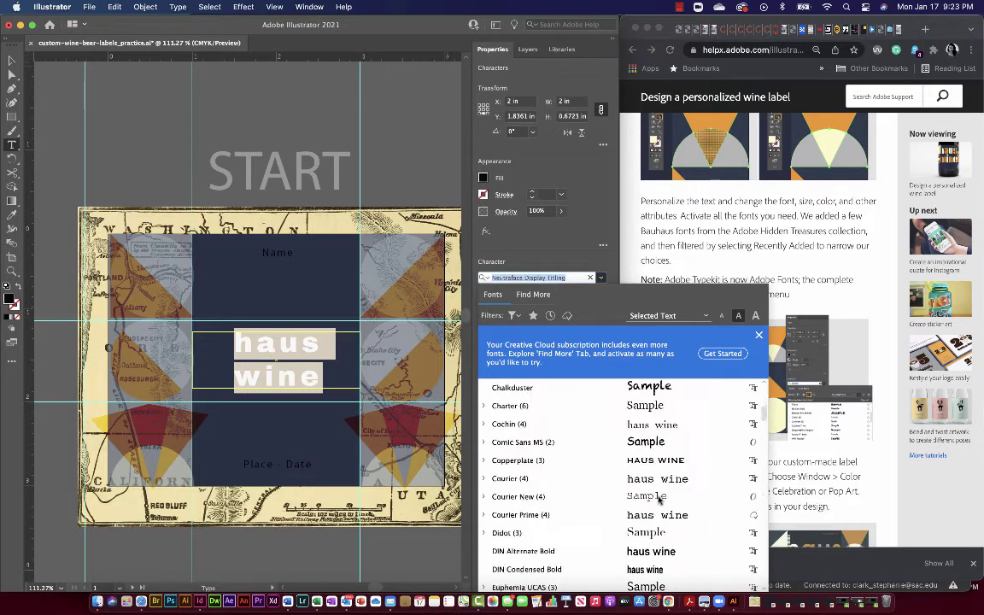
scroll(659, 500, "down", 5)
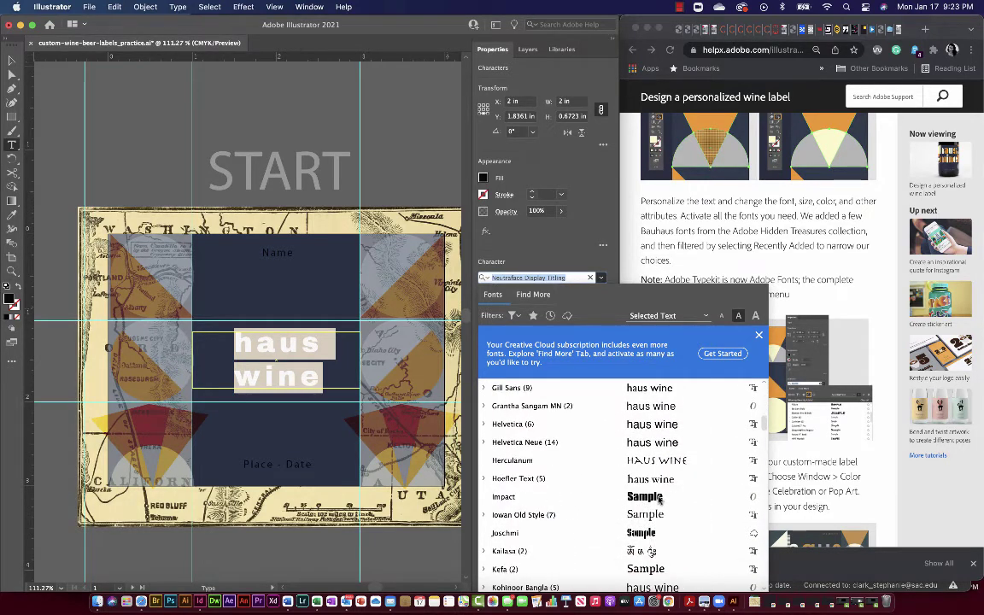
scroll(659, 499, "down", 5)
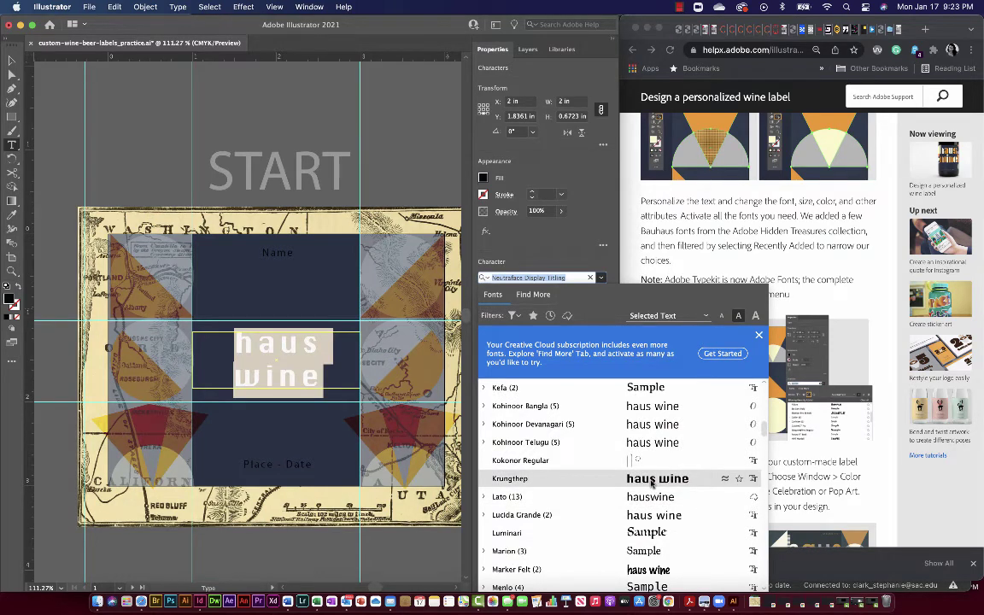
scroll(651, 484, "down", 3)
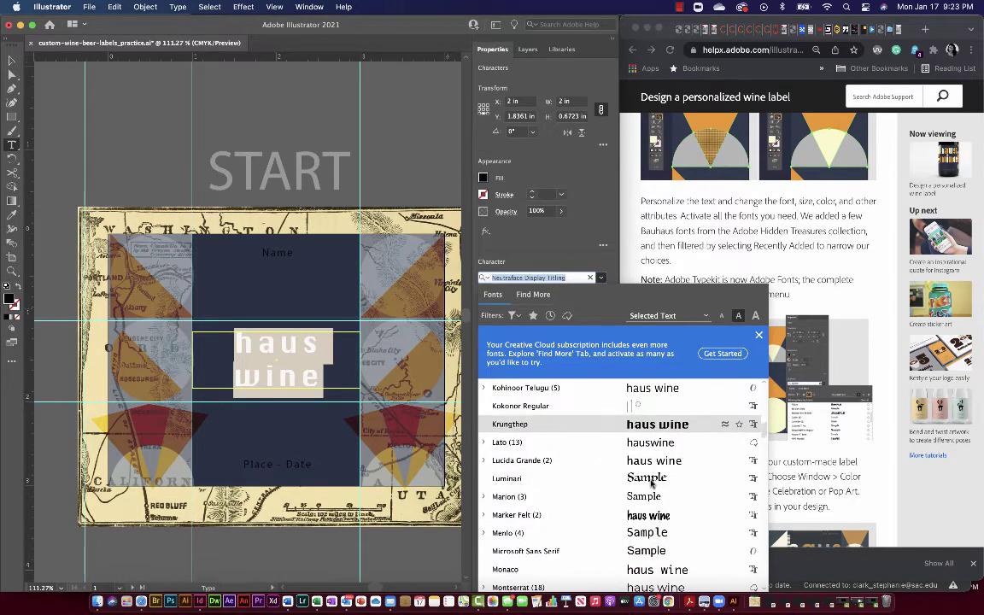
scroll(649, 470, "up", 2)
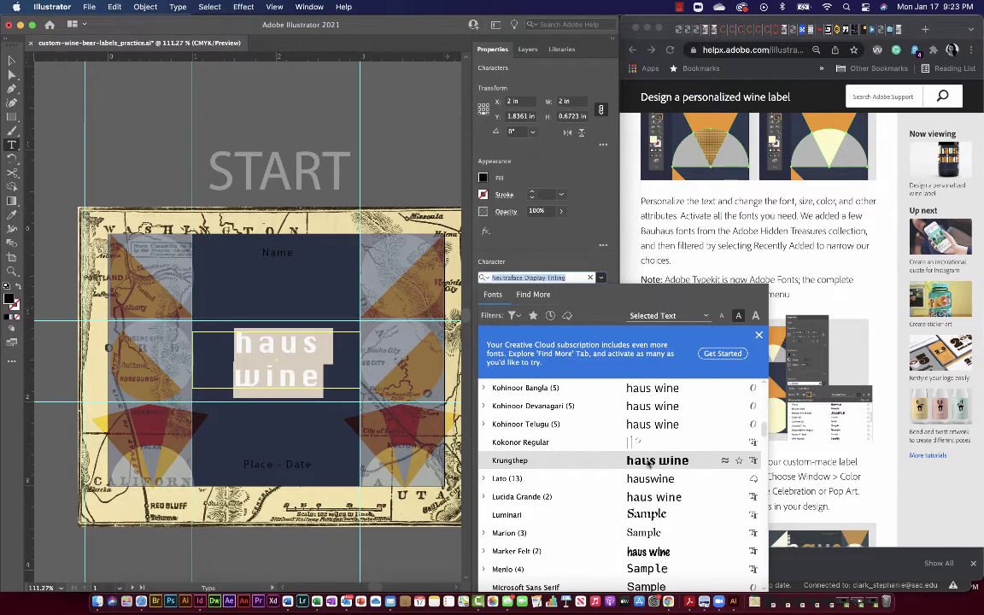
- Set the font of the "haus wine" text in the START label to Lato with the Black style
left_click(483, 480)
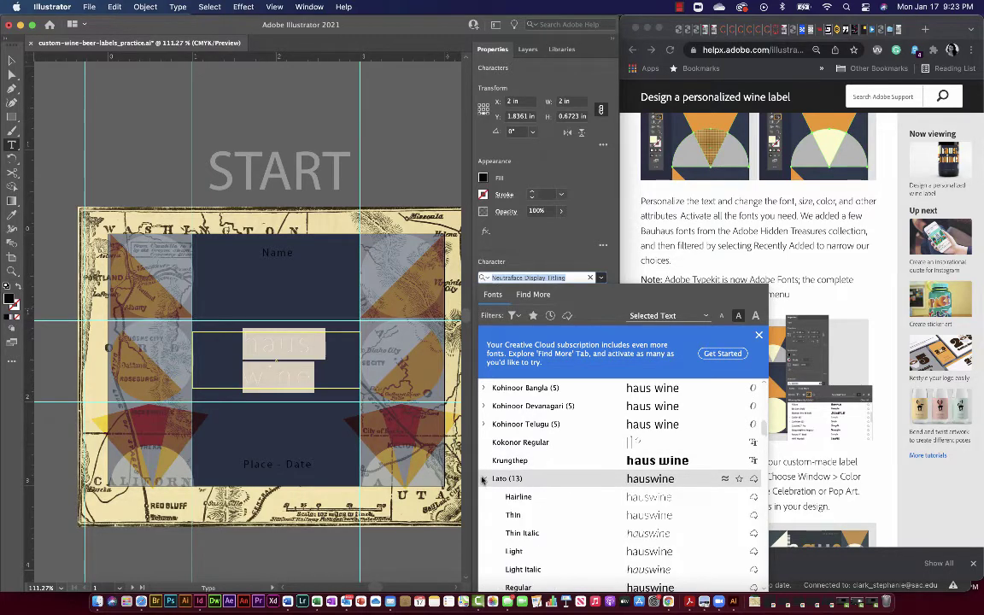
left_click(683, 497)
scroll(675, 510, "down", 3)
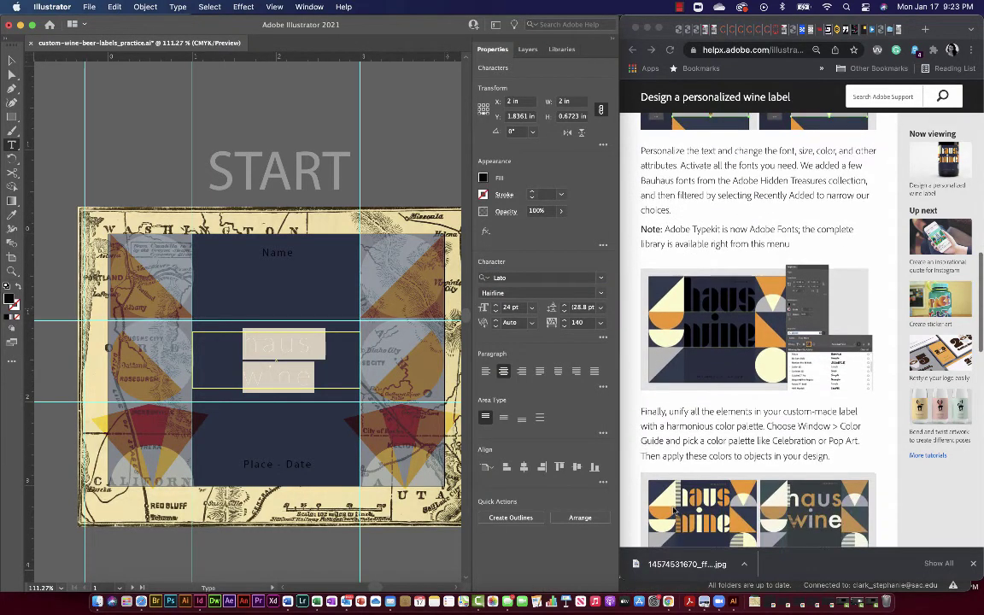
left_click(582, 294)
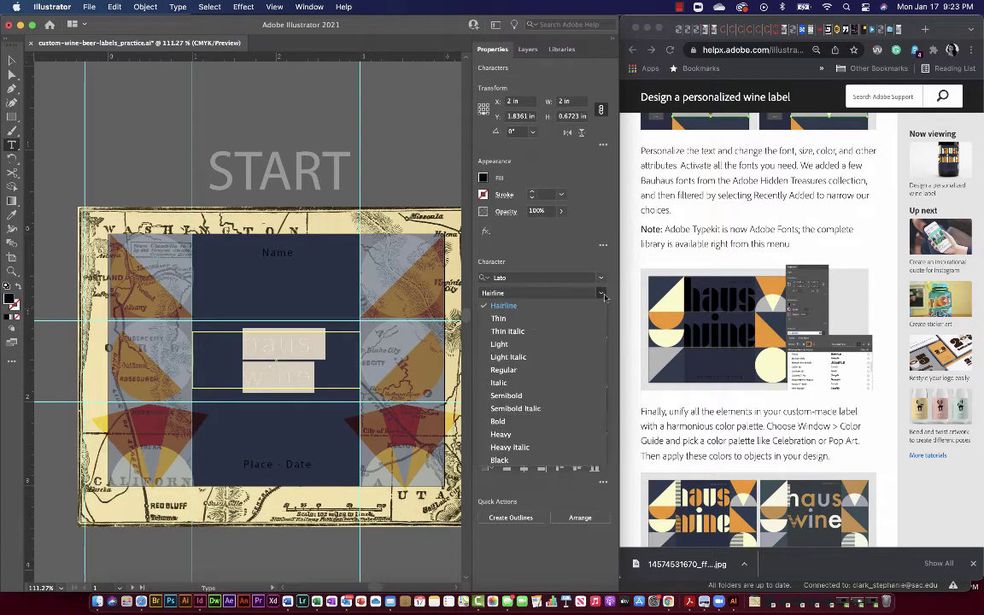
left_click(548, 462)
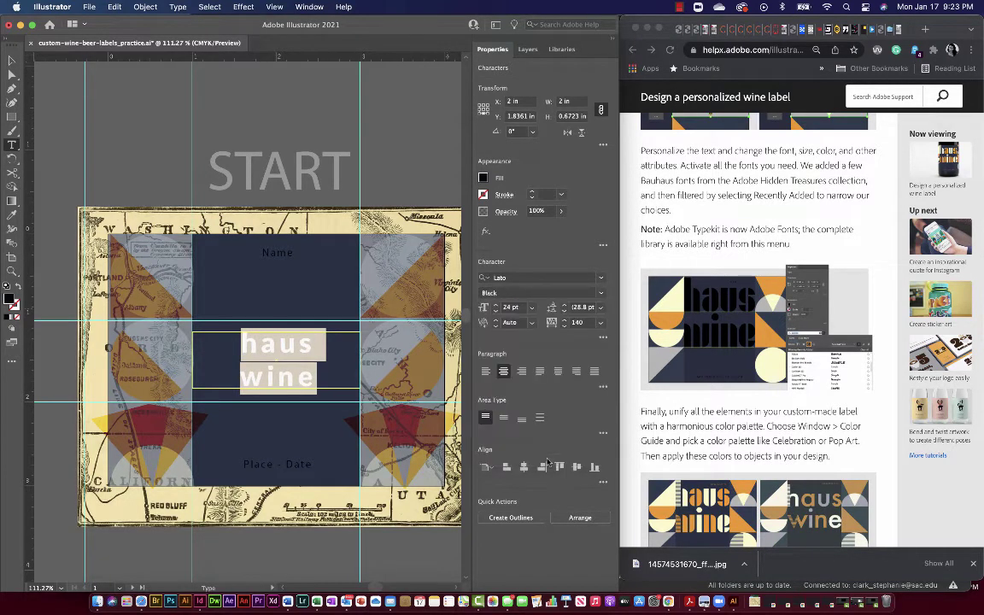
- Increase the "haus wine" text size to 34 pt and extend its text frame downward to about 1.19 in high so both words fit
left_click(497, 306)
left_click(497, 305)
left_click(496, 306)
left_click(496, 306)
left_click(496, 306)
left_click(497, 306)
left_click(497, 306)
left_click(497, 306)
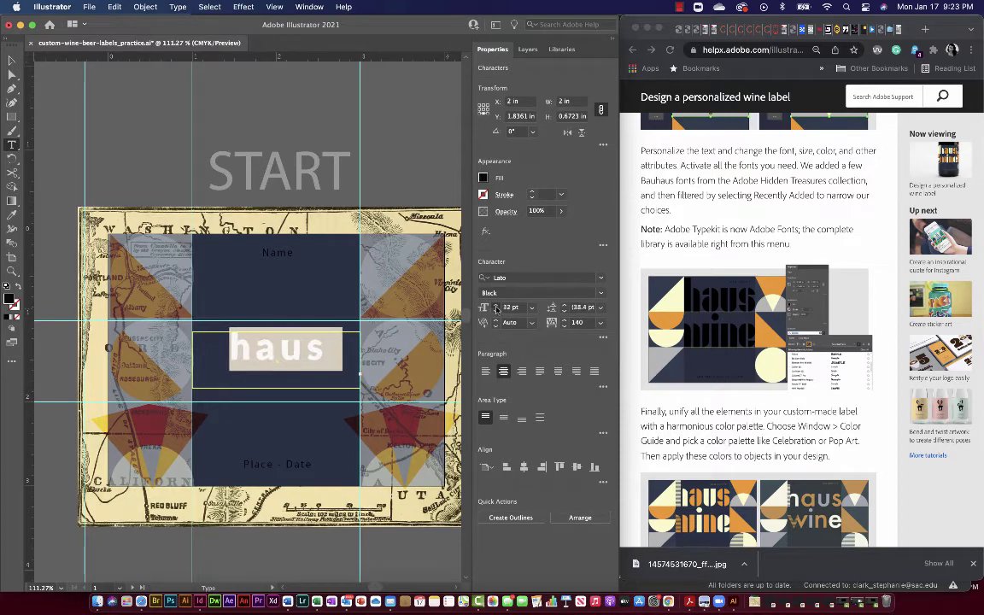
left_click(496, 306)
left_click(496, 306)
left_click(12, 62)
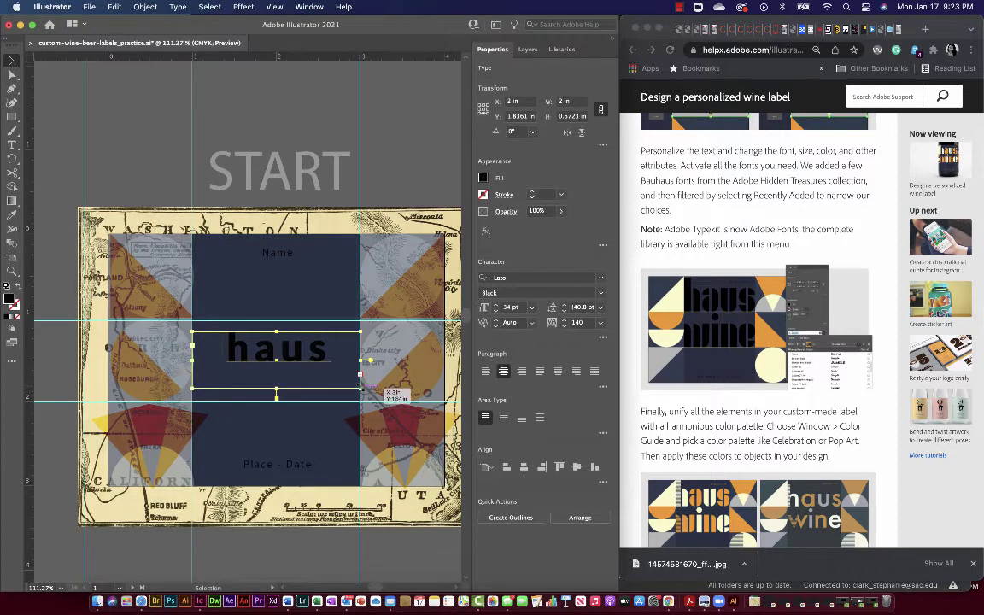
left_click_drag(360, 375, 362, 434)
- Fill all the "haus wine" lettering in the START label with the orange swatch and deselect the text
double_click(287, 370)
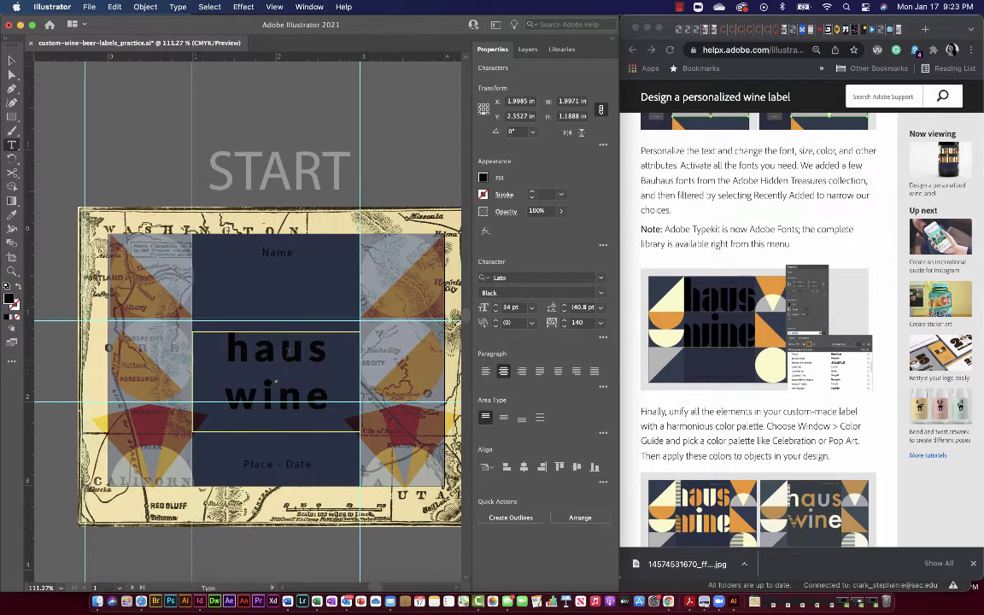
key("super+a")
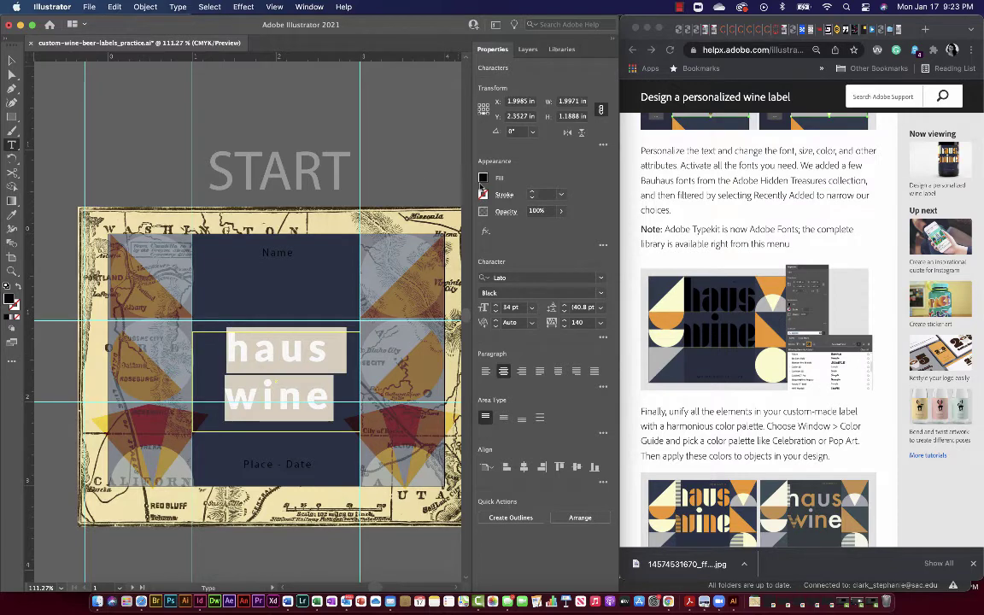
left_click(483, 178)
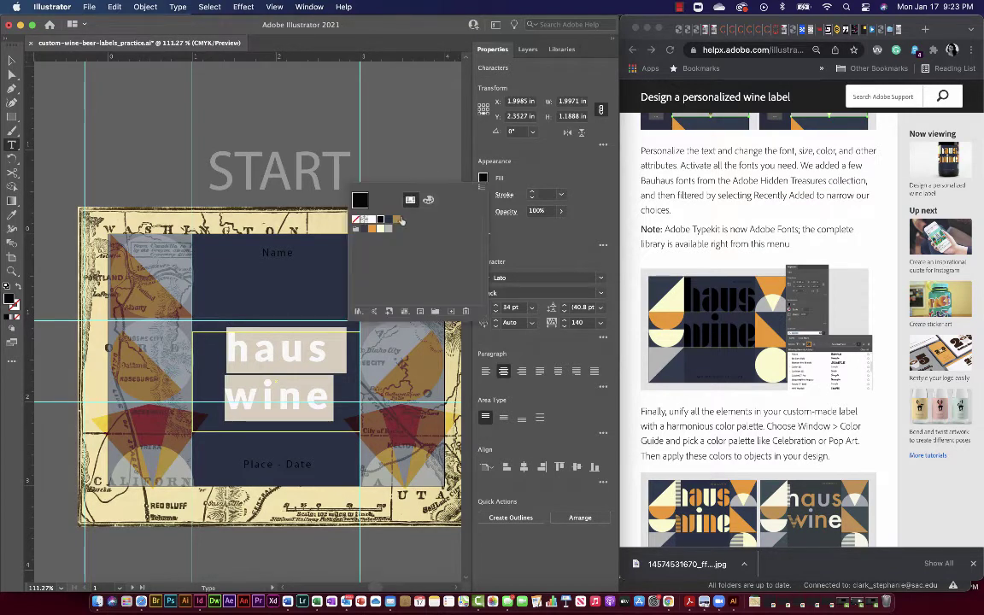
left_click(373, 229)
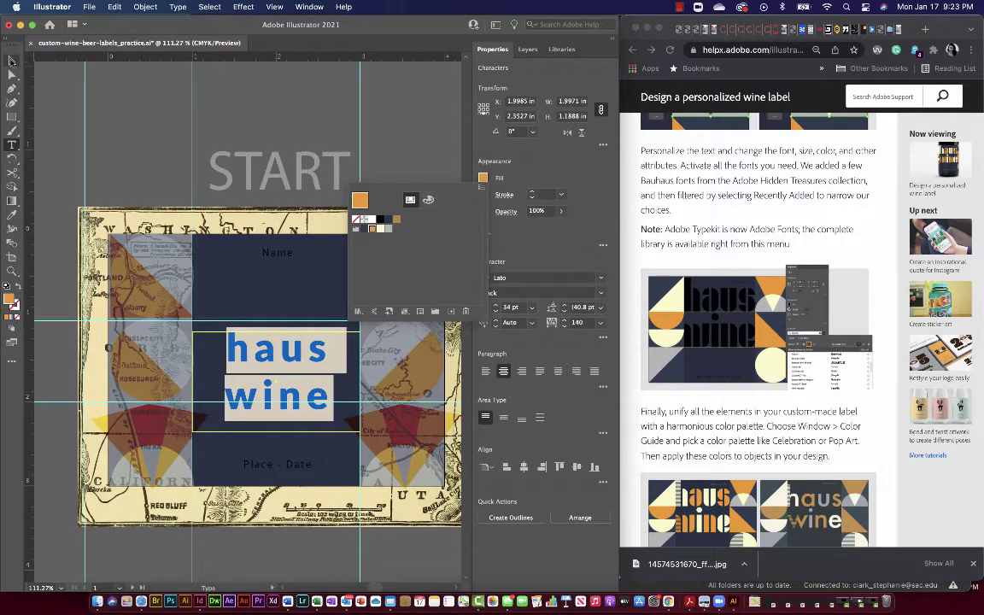
left_click(75, 141)
left_click(86, 128)
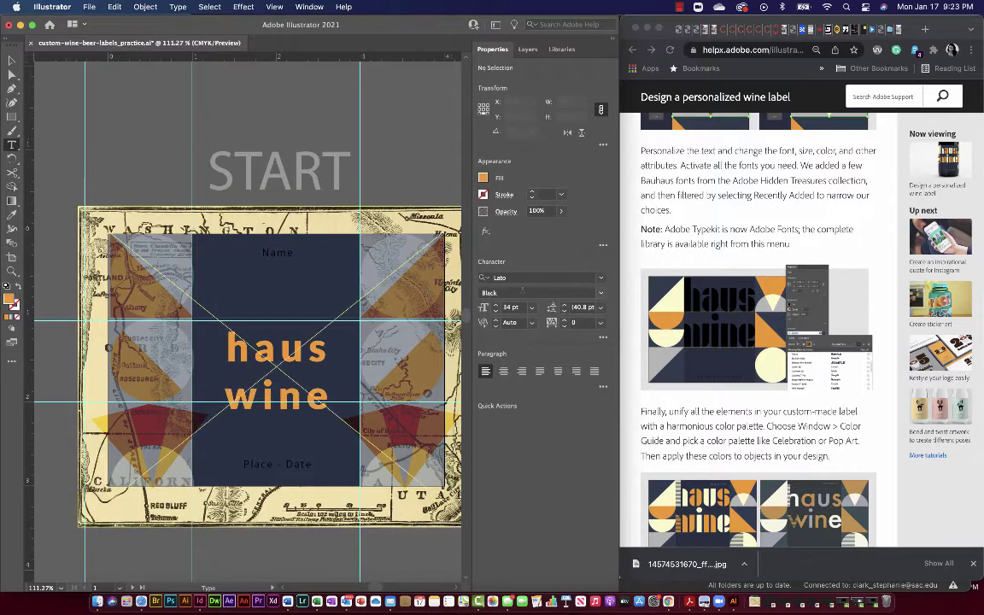
- Examine the END sample's lettering and shapes to compare them with the START label
scroll(397, 328, "right", 5)
scroll(397, 328, "down", 1)
scroll(396, 331, "right", 15)
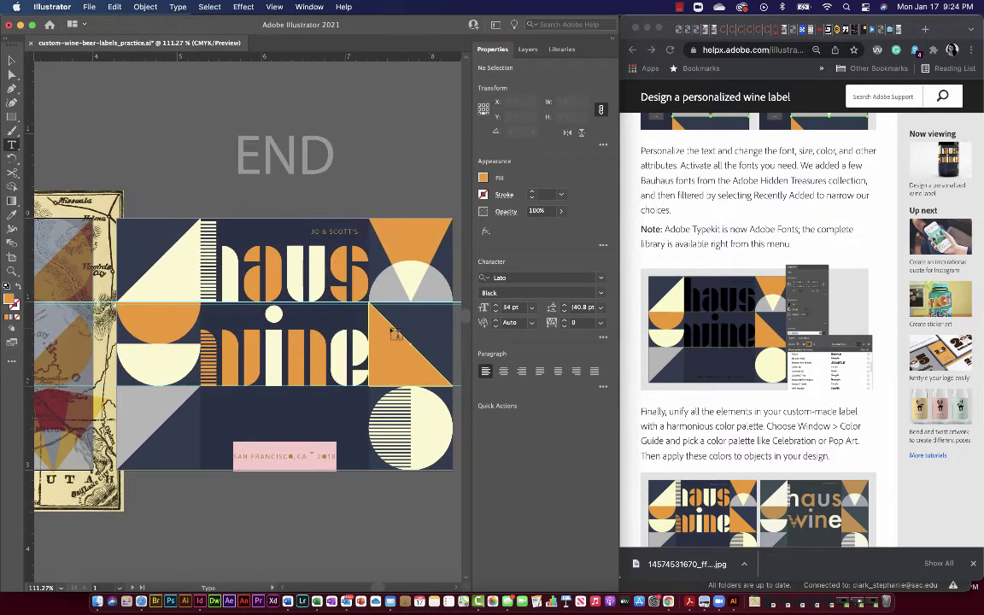
scroll(396, 333, "left", 15)
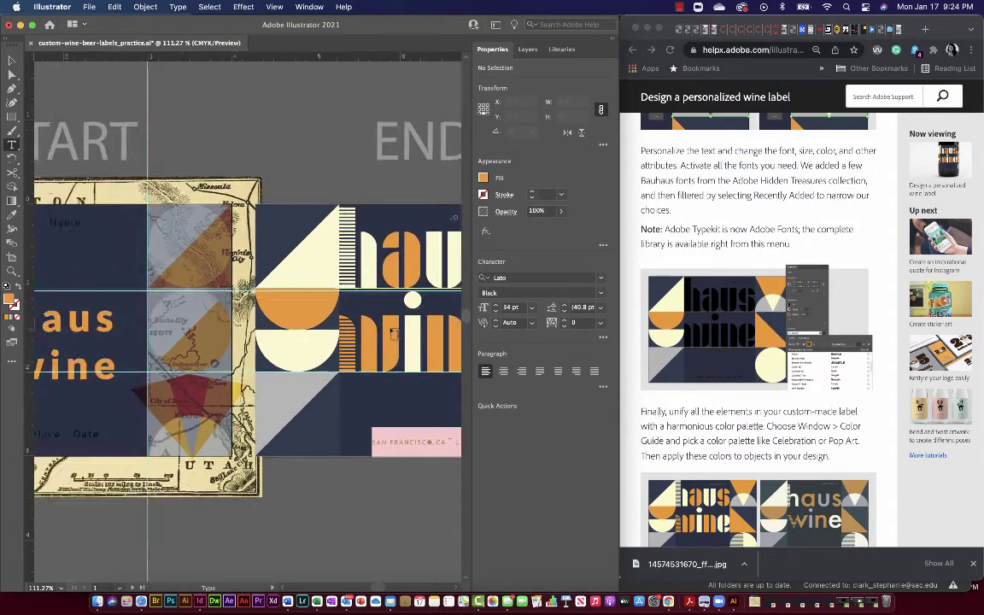
- Browse the additional Adobe Fonts available for activation, without changing the label's font
scroll(395, 332, "down", 1)
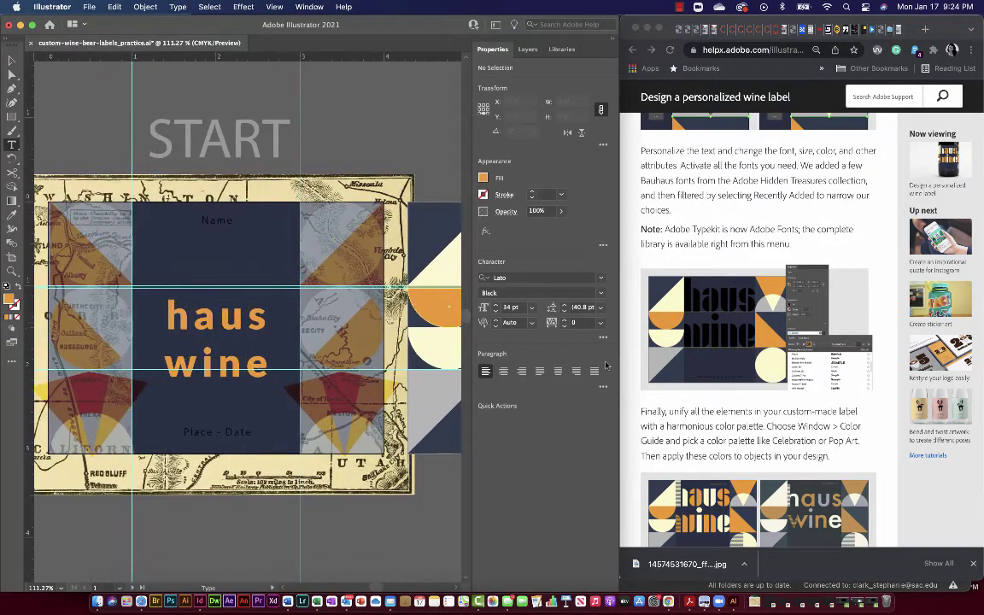
scroll(769, 295, "down", 1)
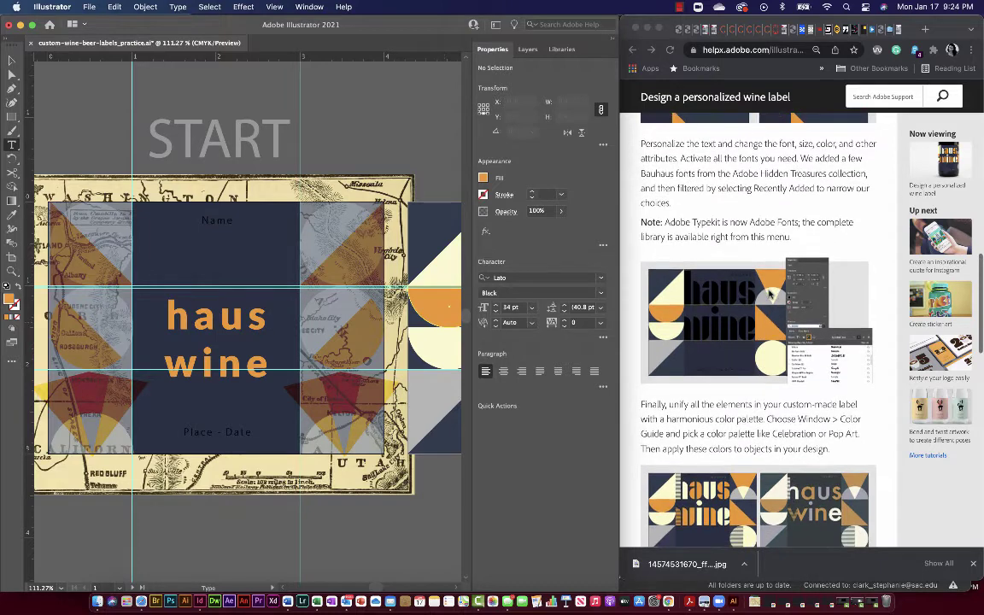
left_click(602, 279)
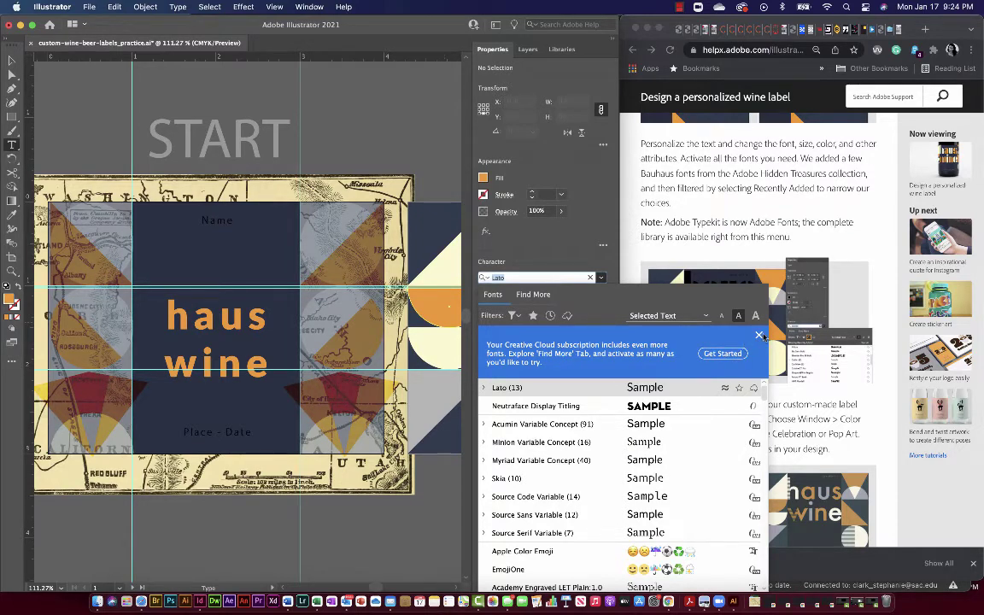
left_click(759, 336)
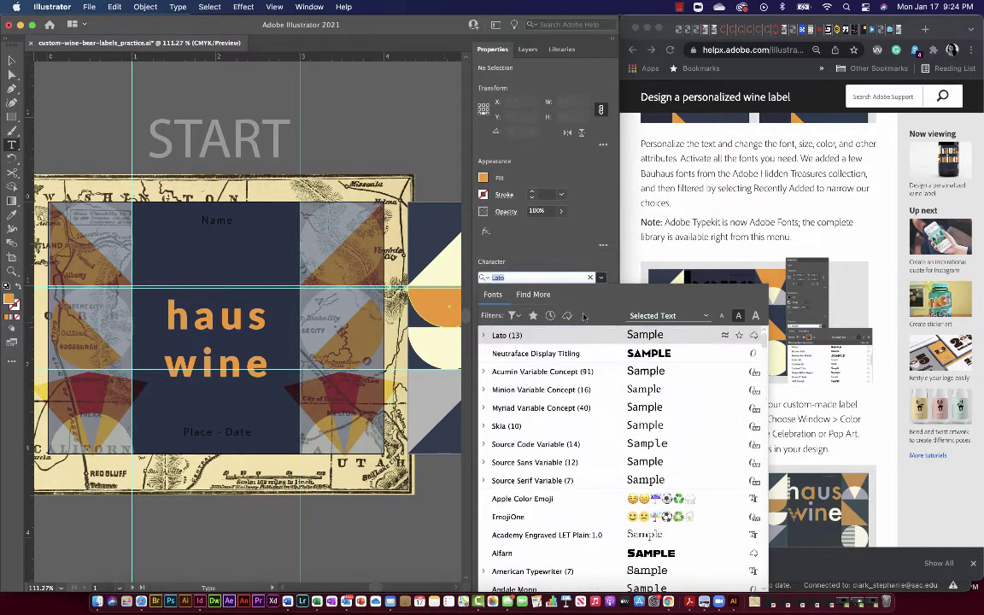
left_click(542, 296)
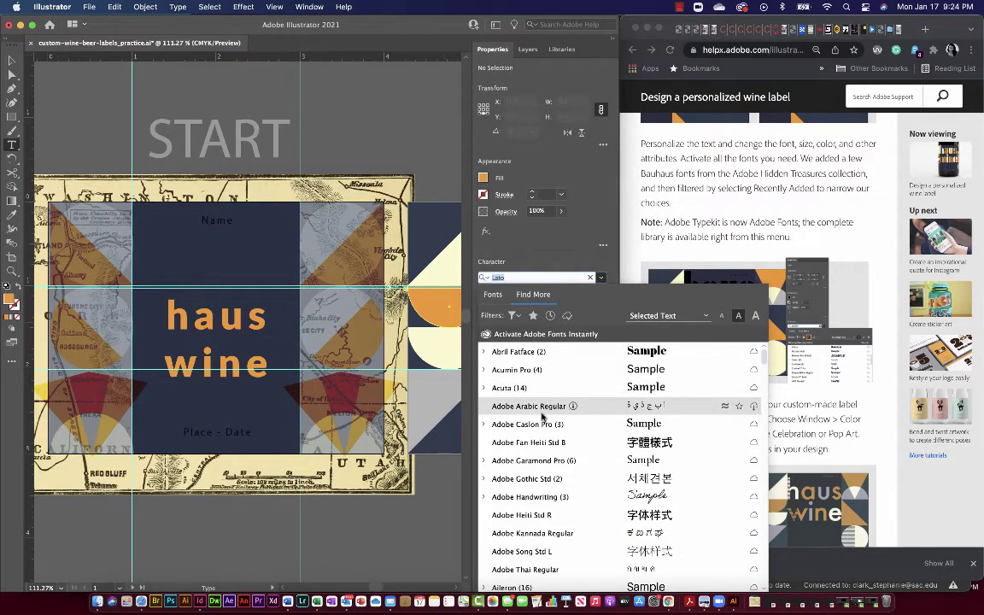
scroll(542, 416, "down", 10)
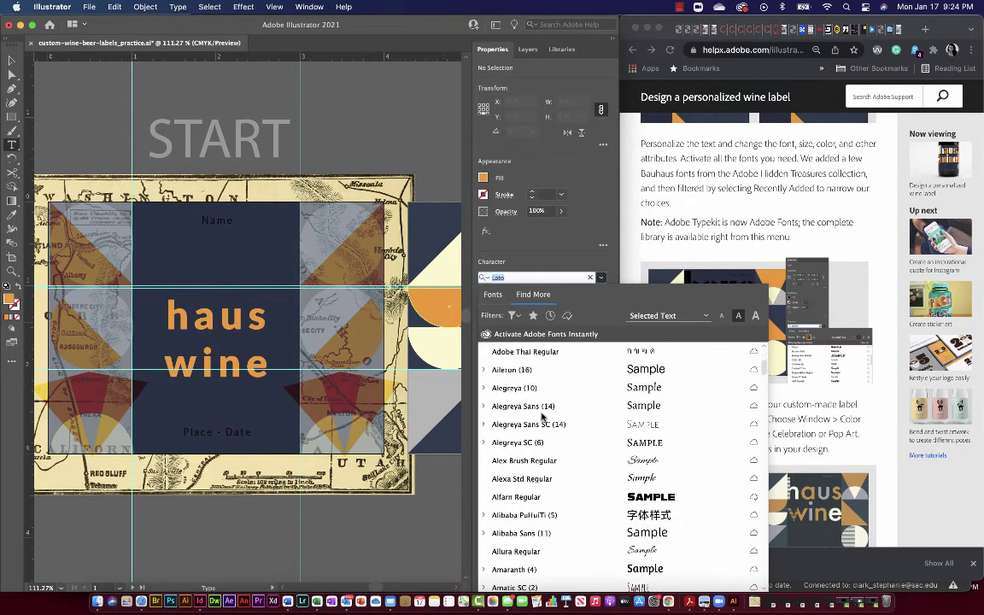
scroll(542, 416, "down", 15)
scroll(542, 416, "down", 15)
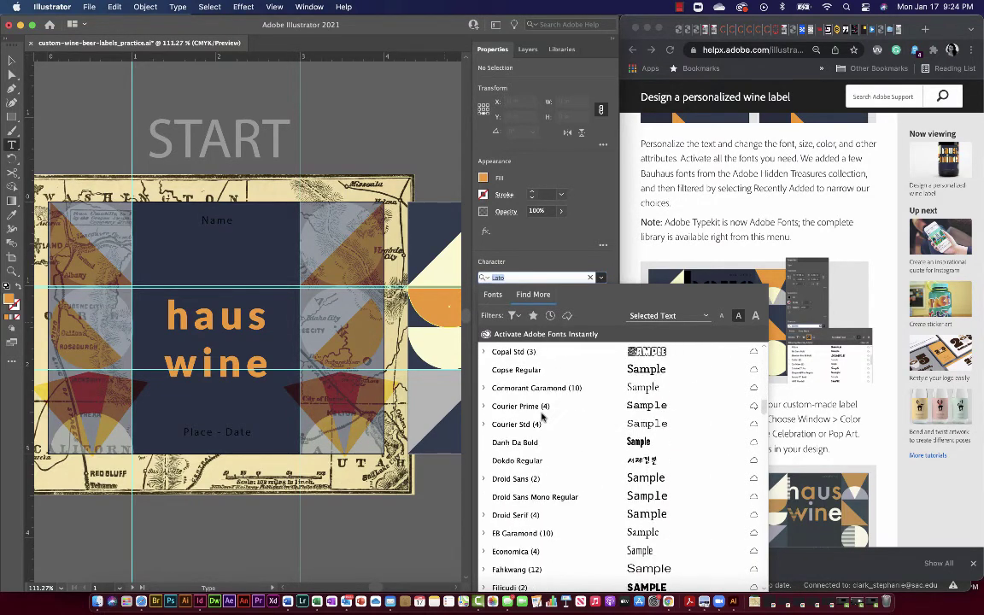
scroll(542, 416, "down", 5)
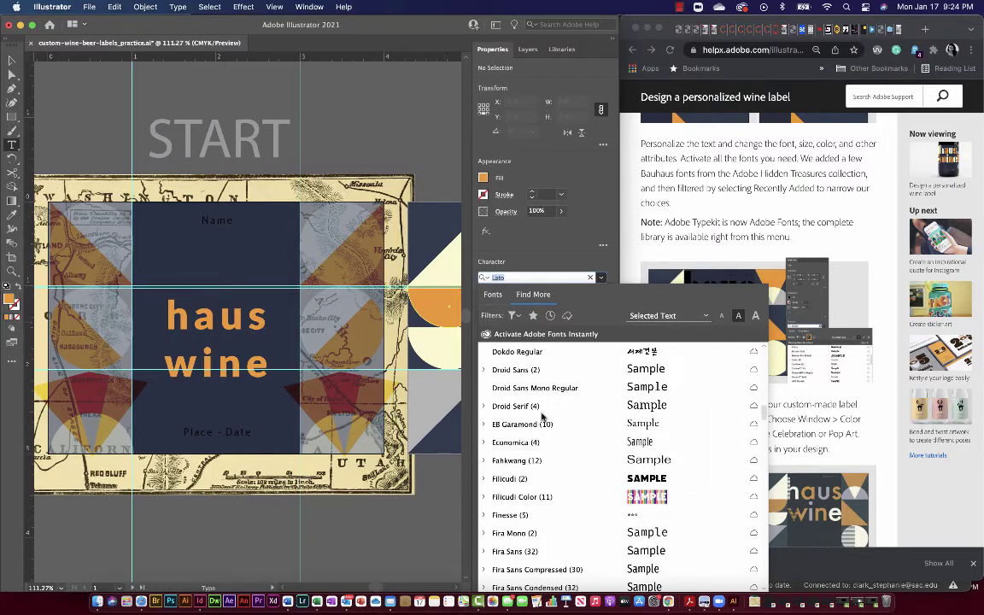
scroll(542, 416, "down", 10)
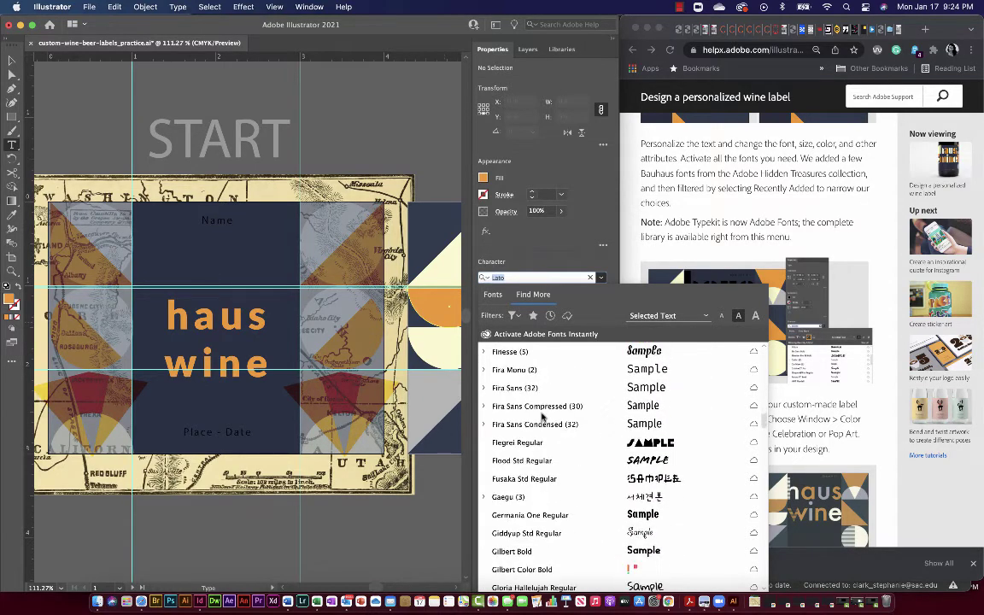
scroll(542, 416, "down", 15)
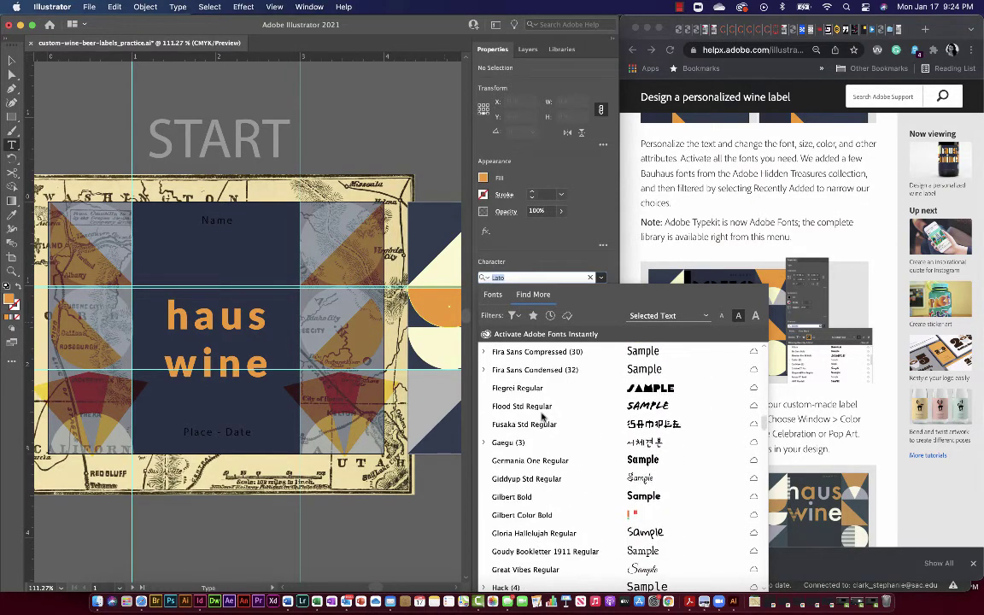
scroll(541, 416, "down", 20)
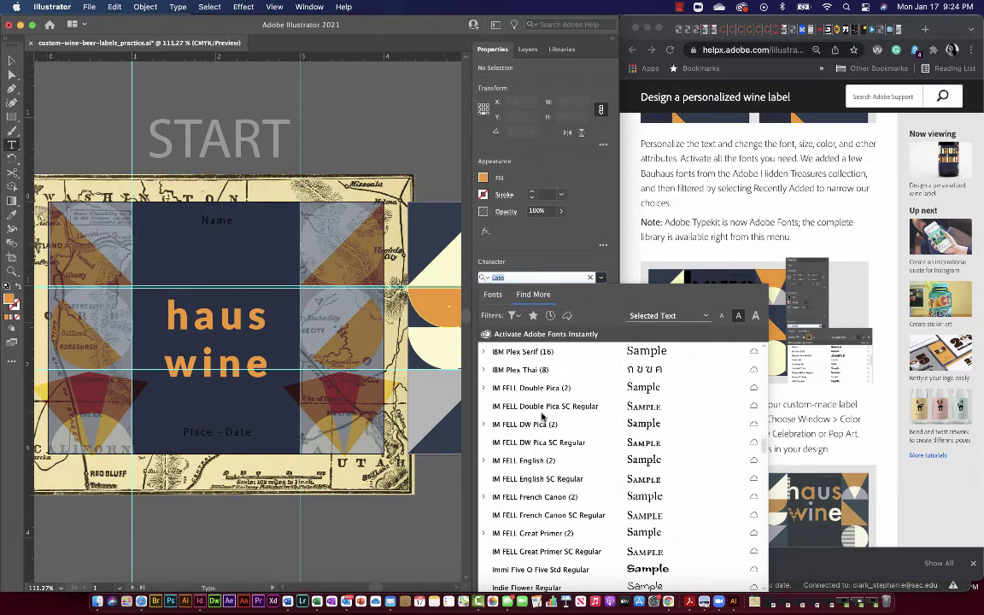
left_click(586, 230)
- Read the tutorial's section on unifying the label with a Color Guide palette and examine its four color variations
scroll(757, 372, "down", 5)
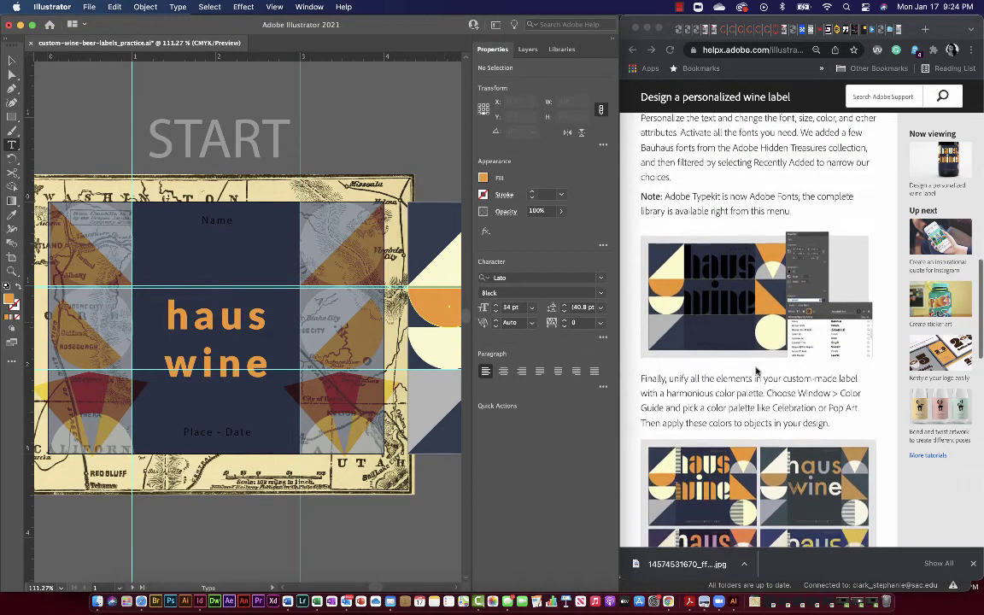
scroll(757, 371, "down", 5)
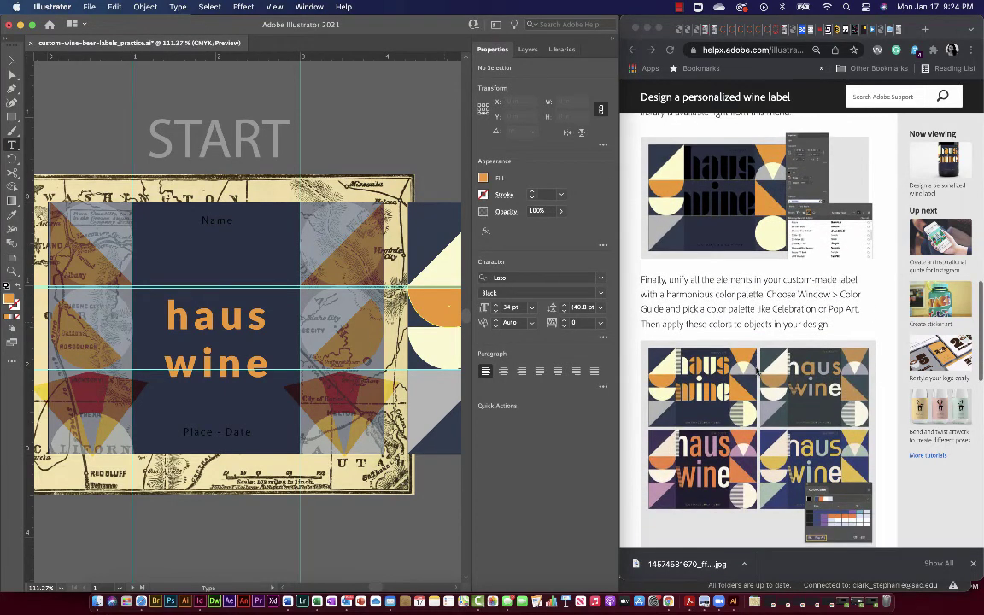
scroll(758, 372, "up", 15)
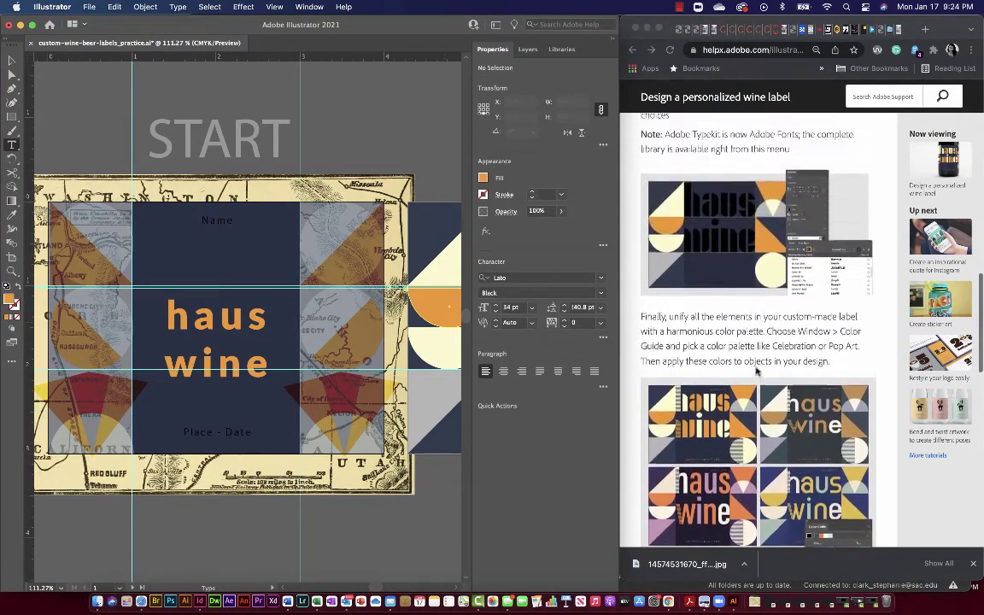
scroll(757, 371, "down", 12)
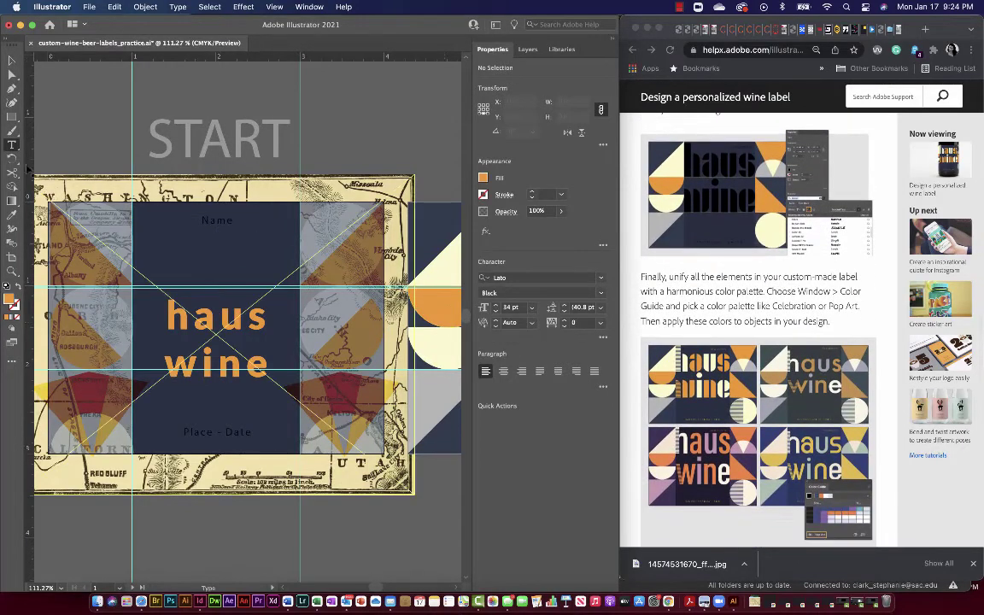
- Try drawing a horizontal line segment about 0.39 in long from the label's left vertical guide, just above "haus", and deselect it
left_click(11, 61)
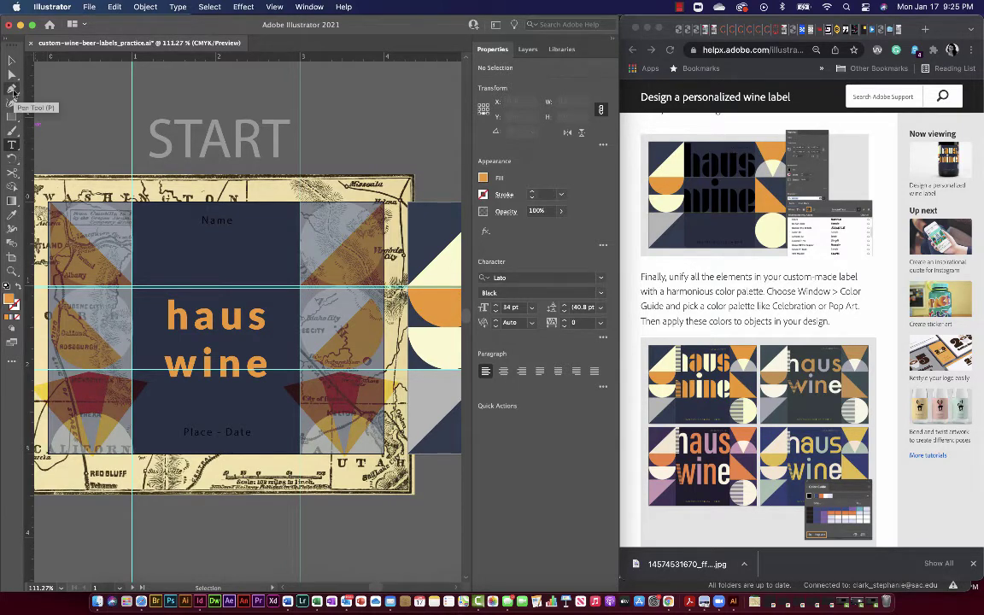
left_click(12, 118)
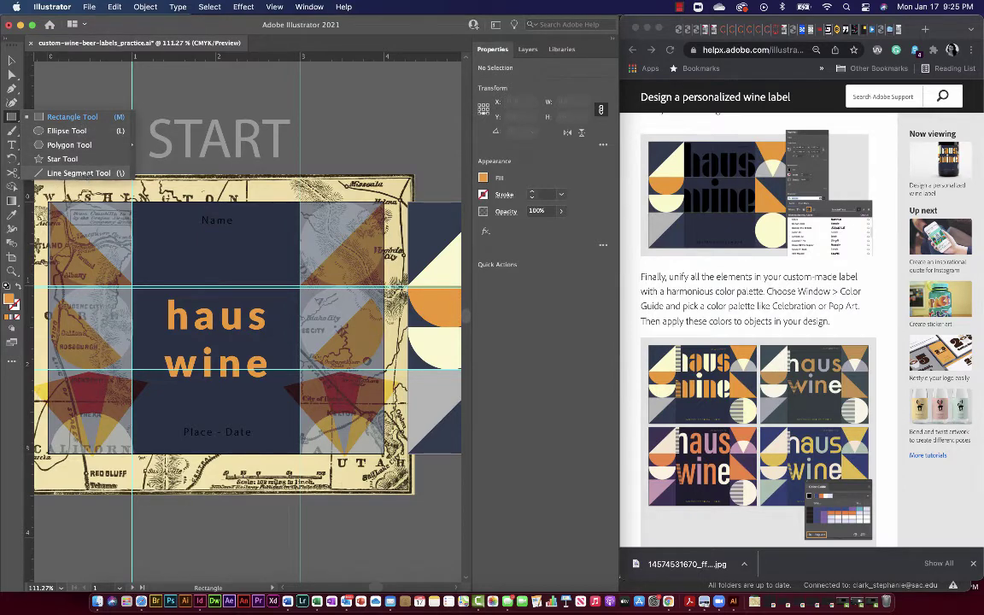
left_click(79, 172)
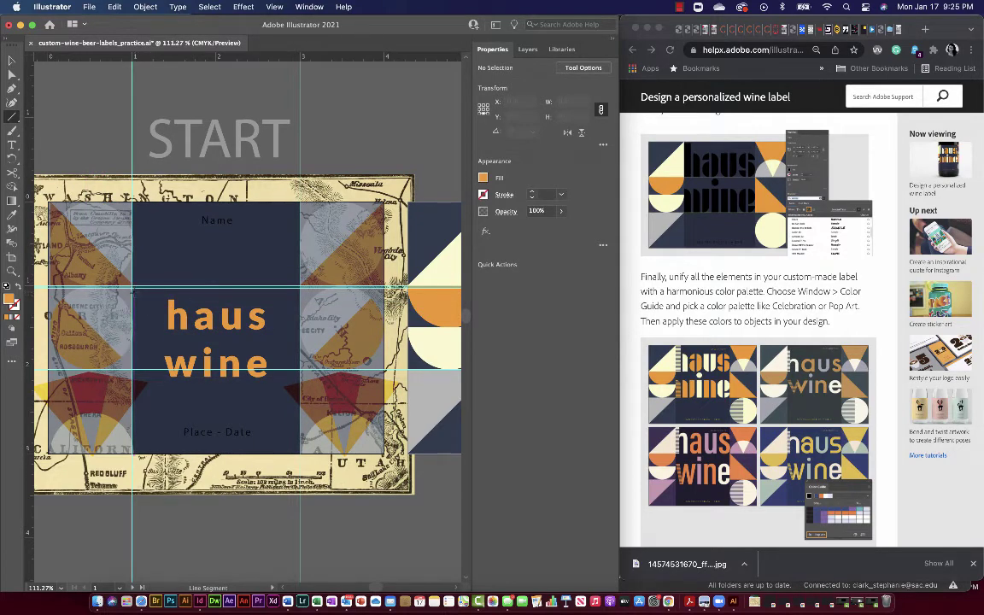
left_click_drag(132, 291, 166, 292)
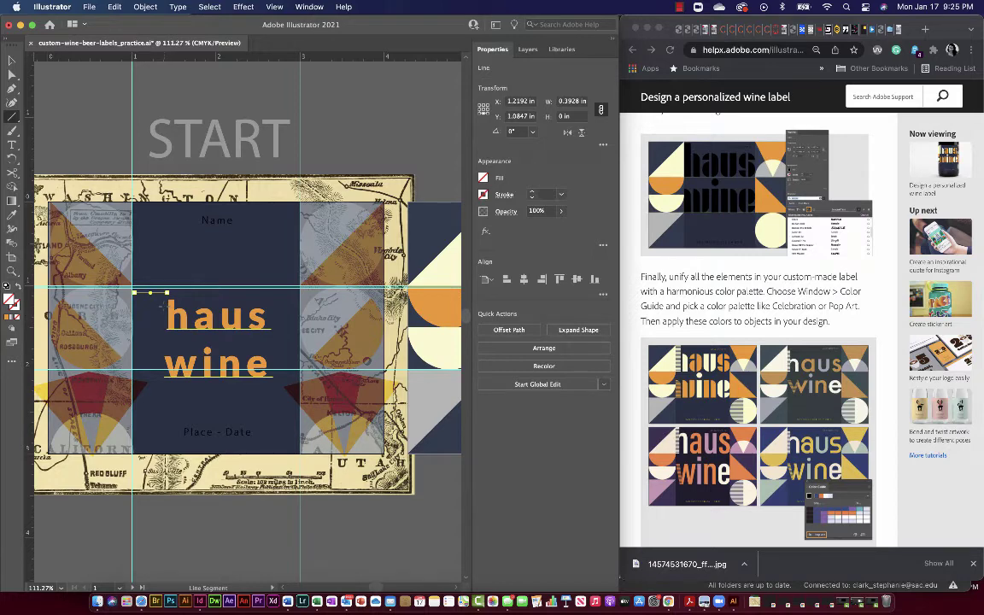
key("super+shift+a")
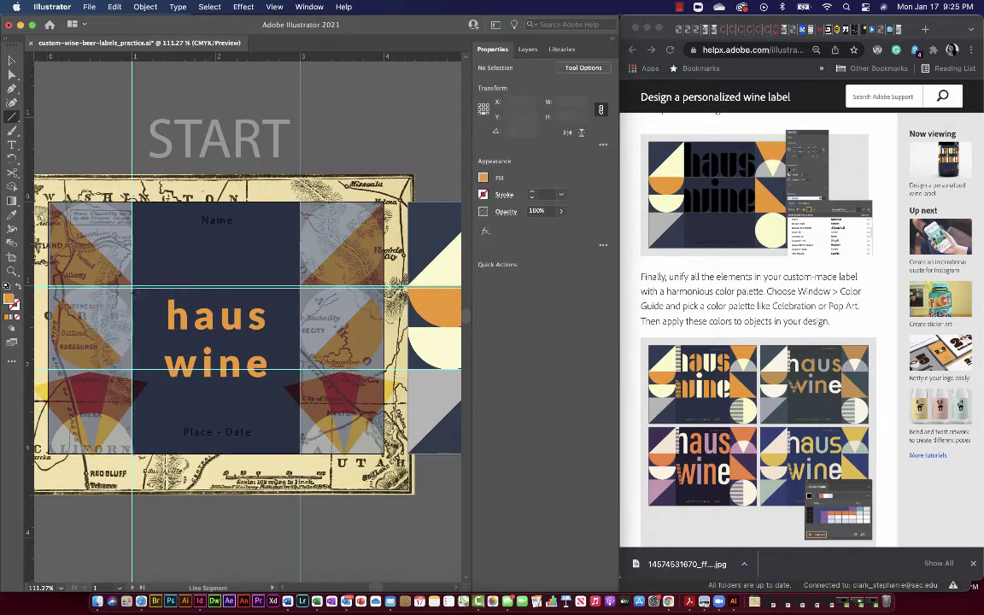
- Draw a horizontal line about 0.5 in long from the top of the "h" to the left vertical guide, with a 1 pt black stroke
scroll(141, 298, "up", 6)
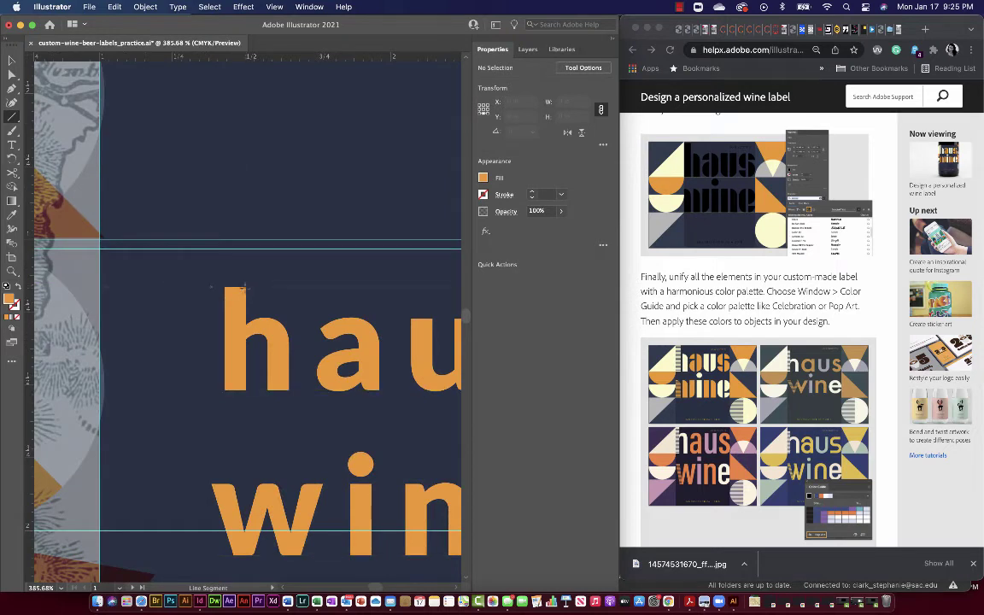
left_click_drag(244, 287, 98, 286)
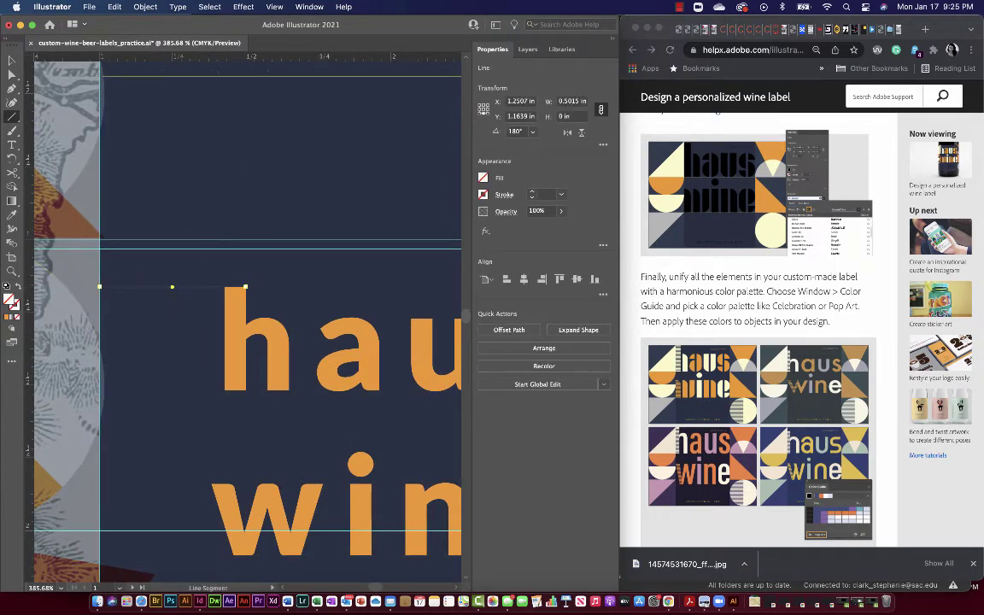
left_click(532, 193)
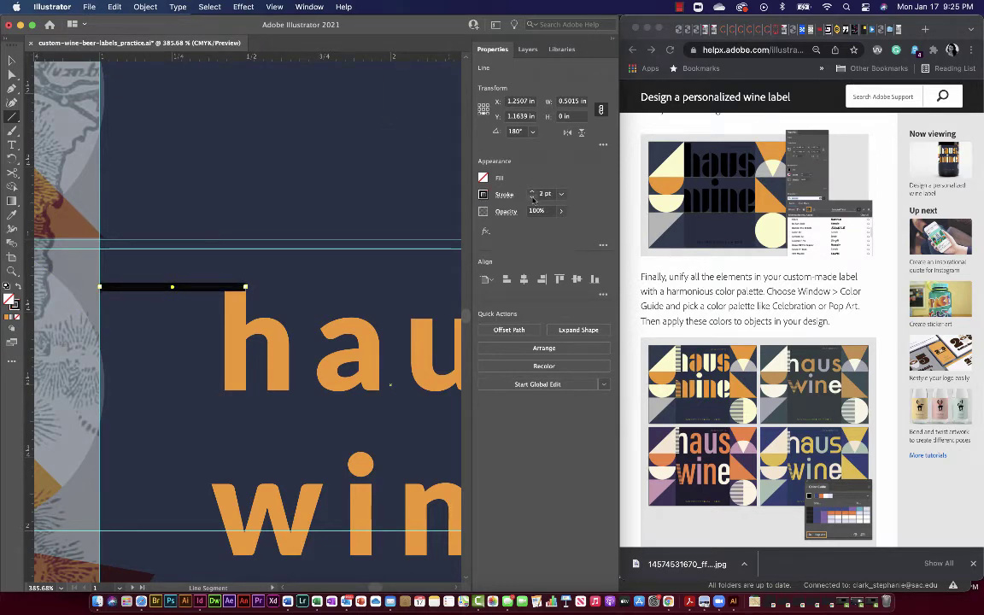
left_click(531, 197)
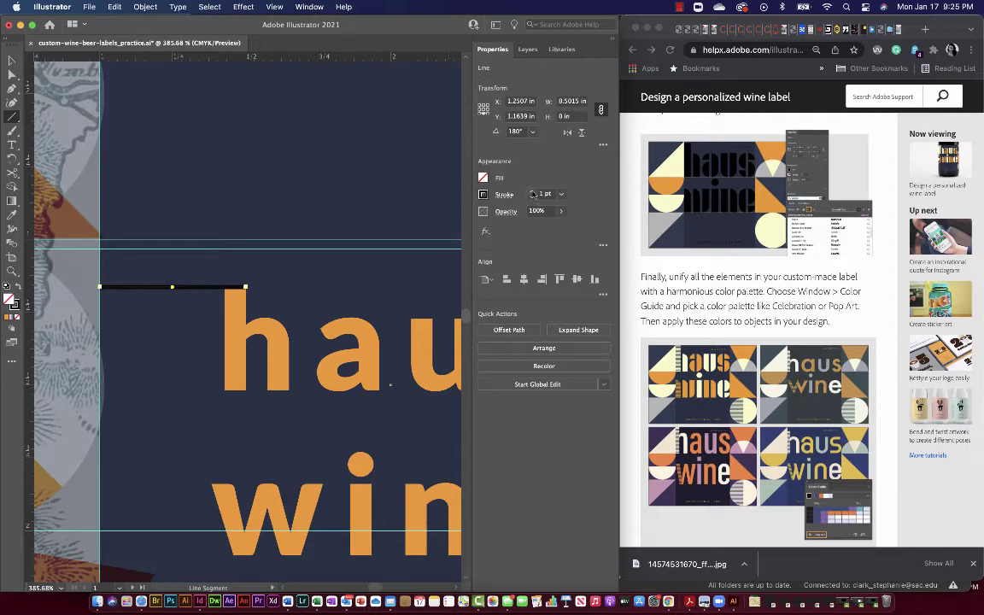
left_click(484, 195)
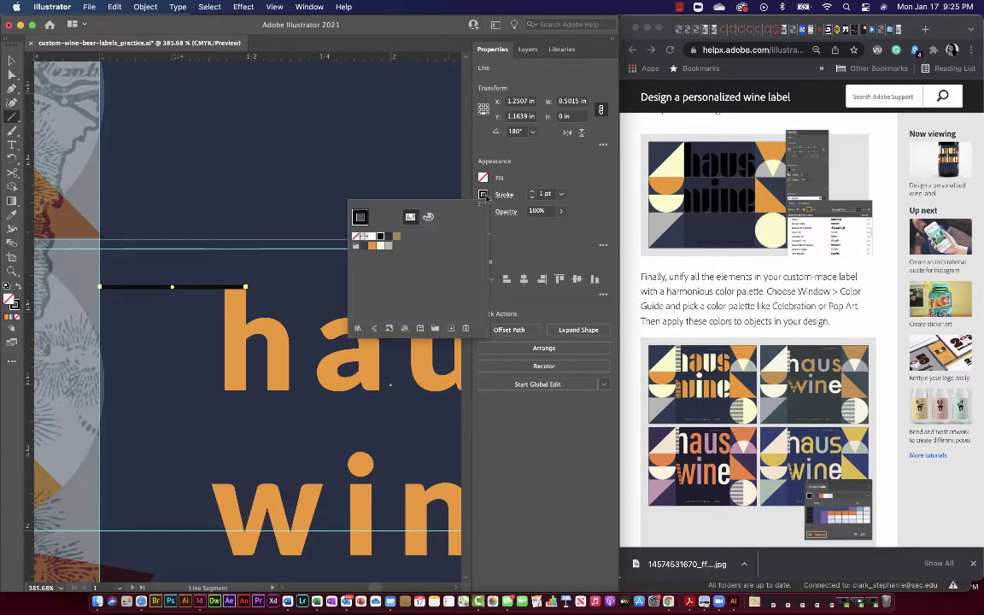
left_click(371, 247)
left_click(380, 237)
- Duplicate the black line straight down to the baseline of "haus", keeping it aligned with the original
left_click(12, 60)
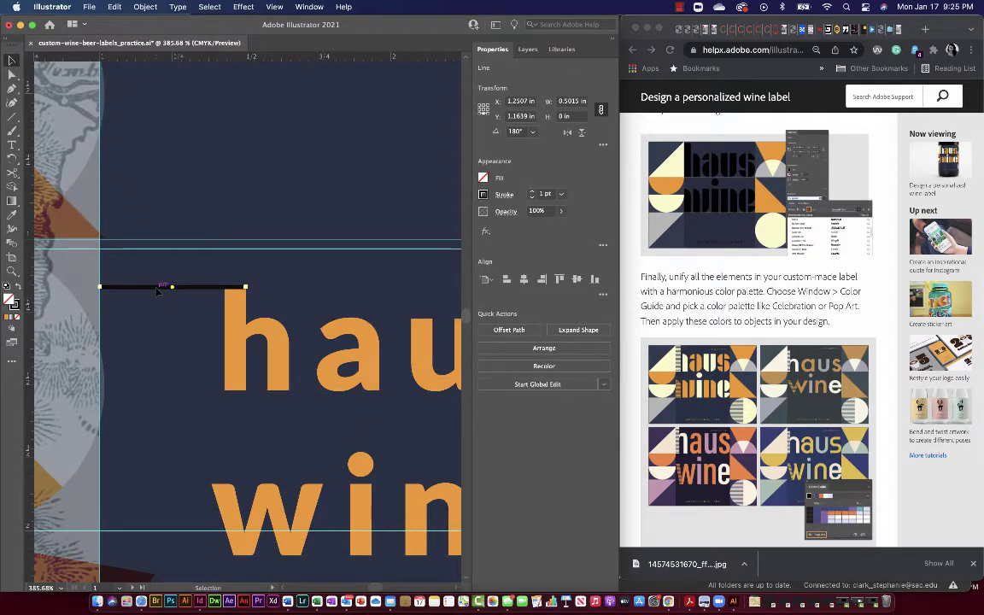
left_click_drag(158, 291, 167, 392)
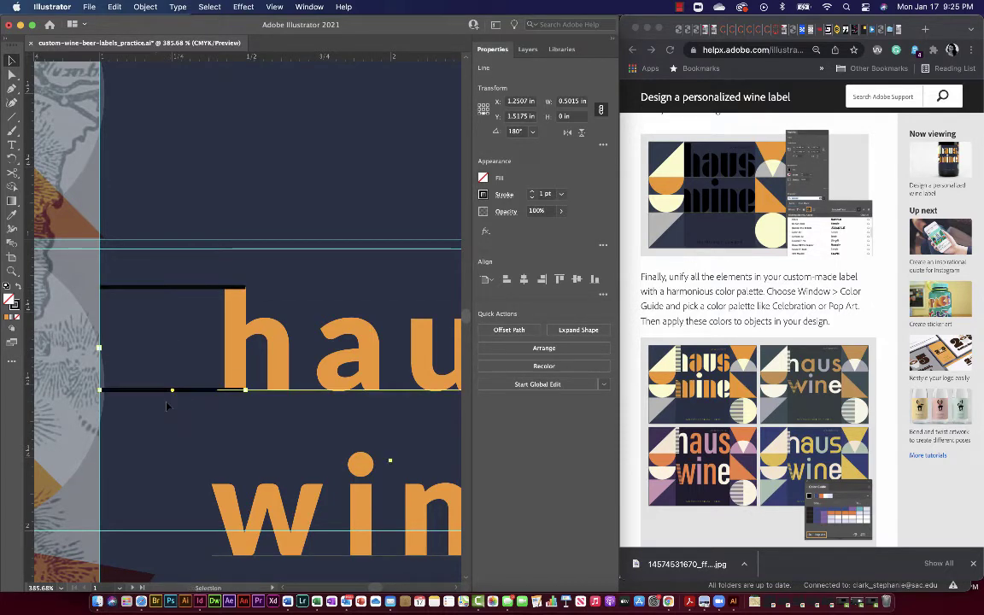
left_click(169, 390)
left_click(169, 391)
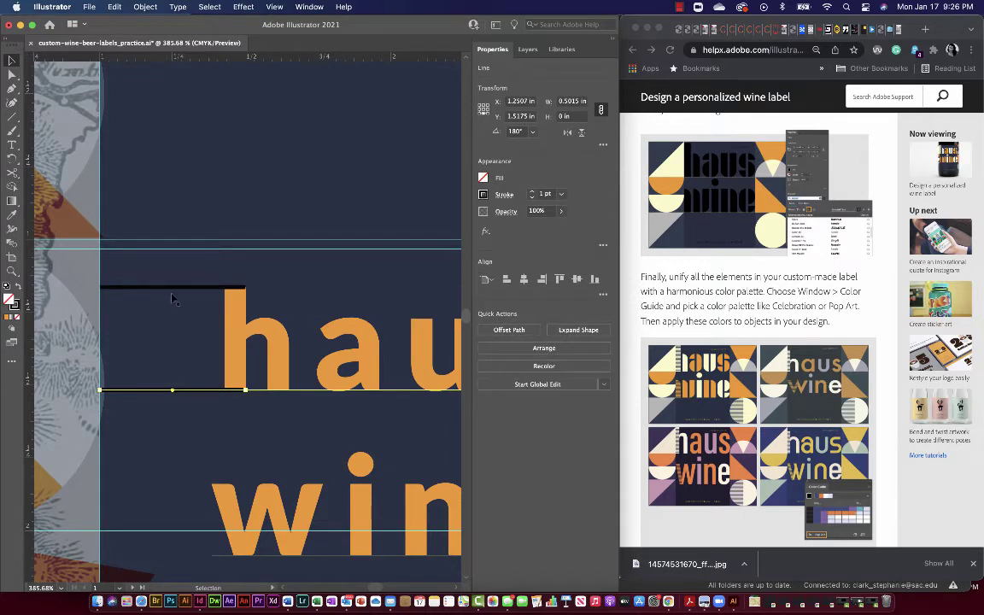
left_click(173, 288)
left_click(174, 333)
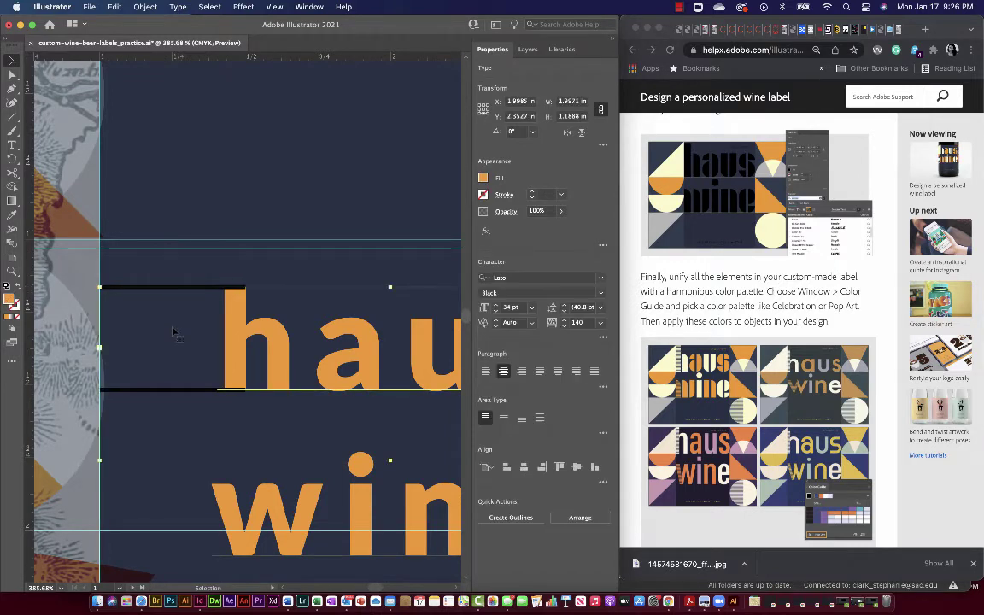
- Change the fill of the START label's dark navy center rectangle to a lighter slate blue
left_click(335, 198)
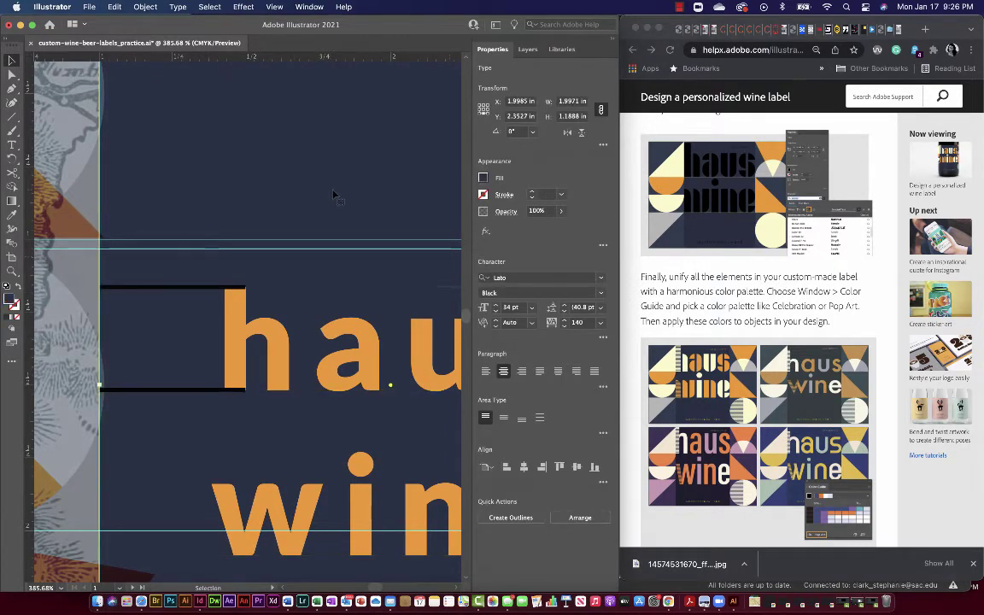
left_click(484, 178)
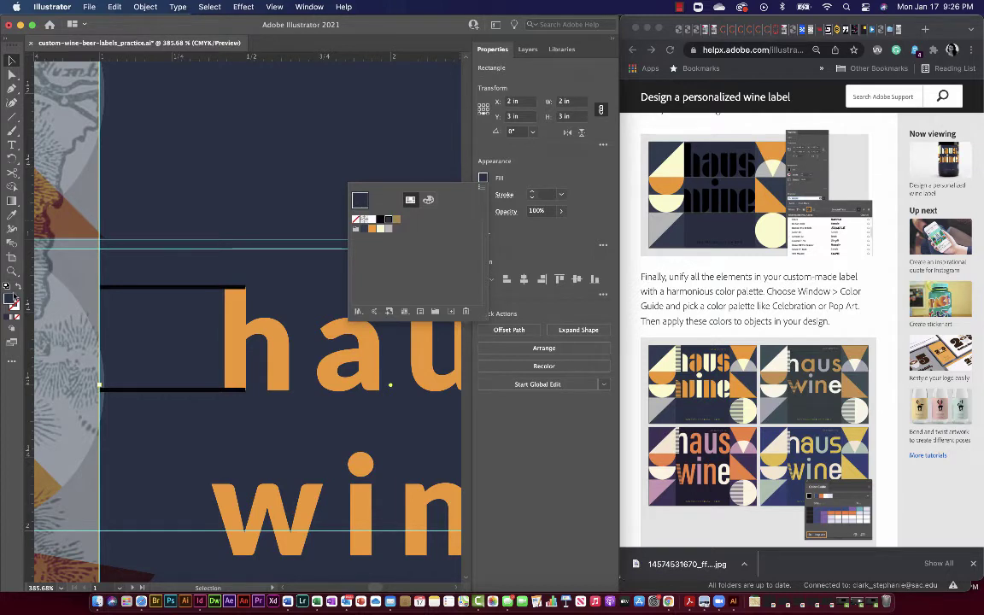
key("Escape")
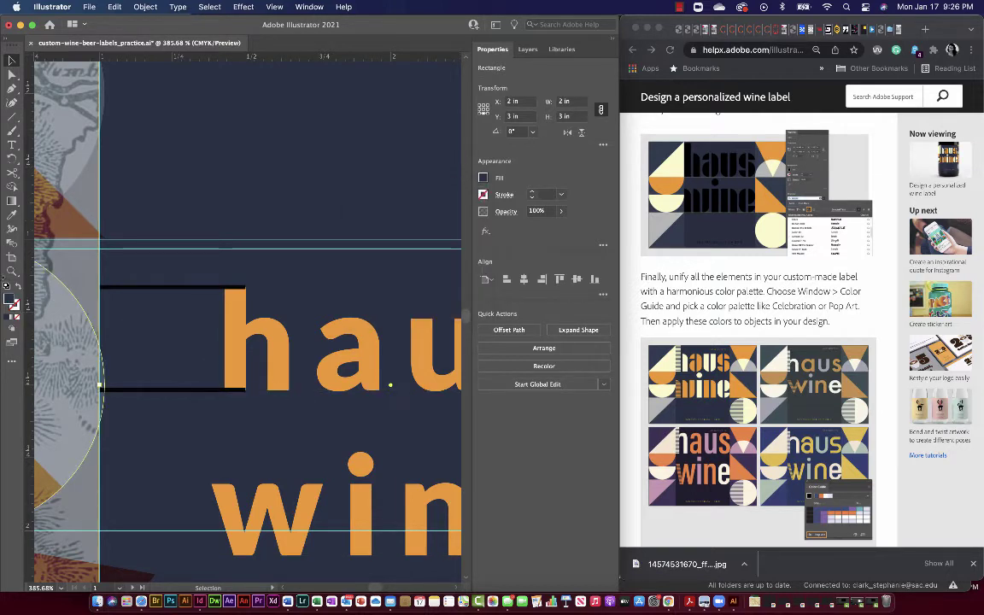
double_click(10, 296)
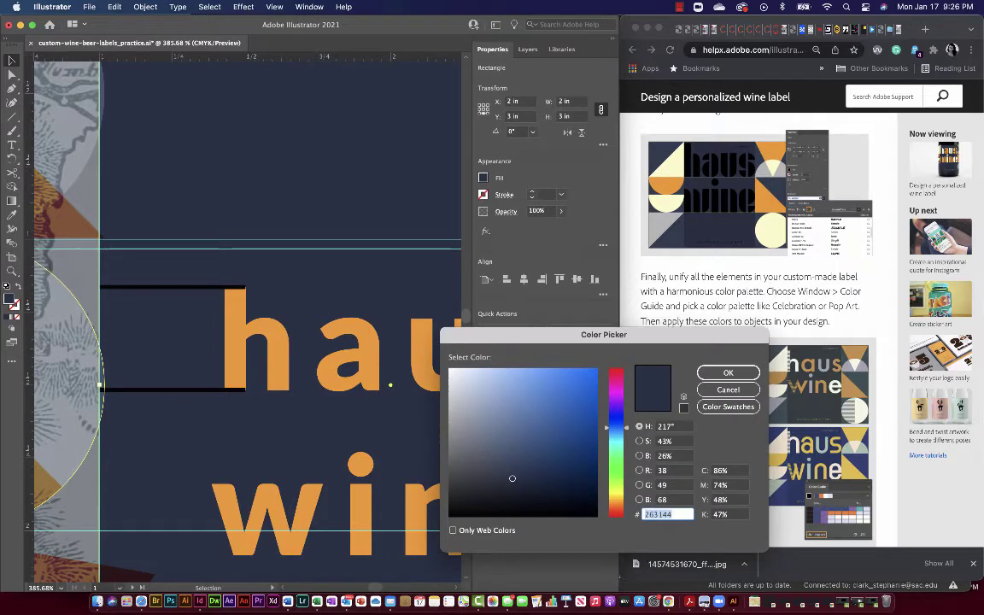
key("Return")
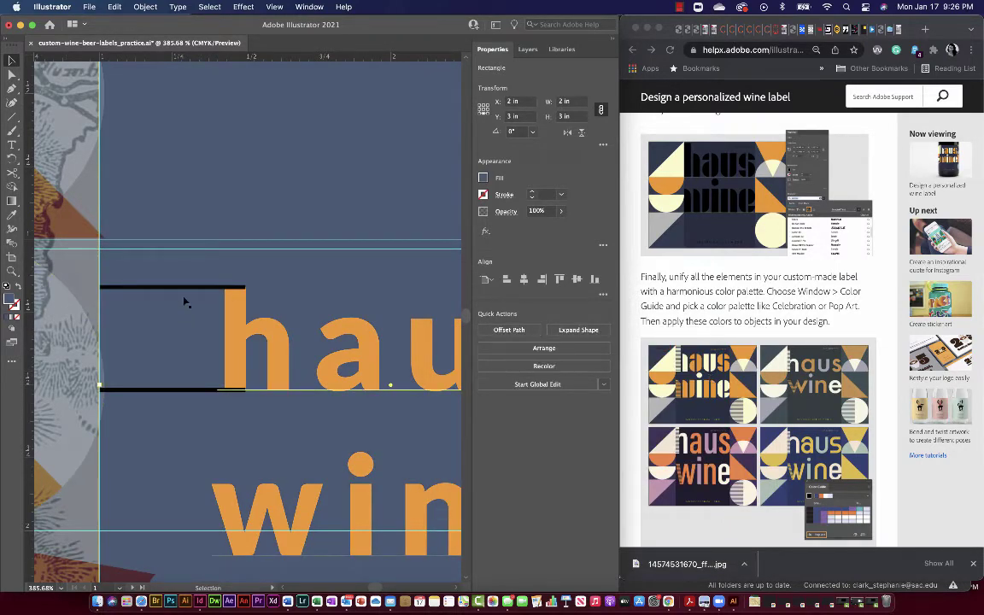
- Set the blend options to Specified Steps spacing with a value of 8
left_click(185, 390, "shift")
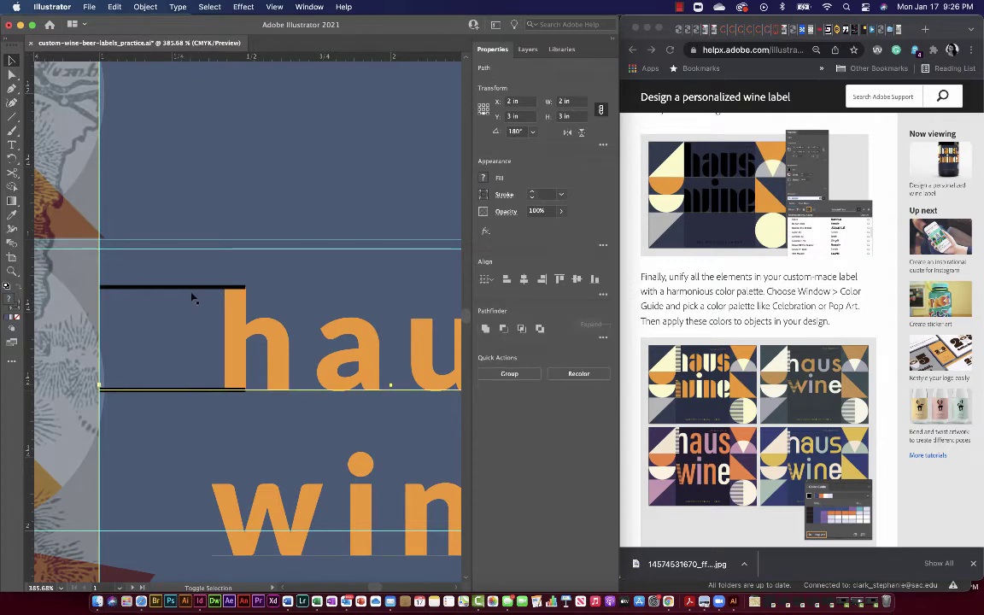
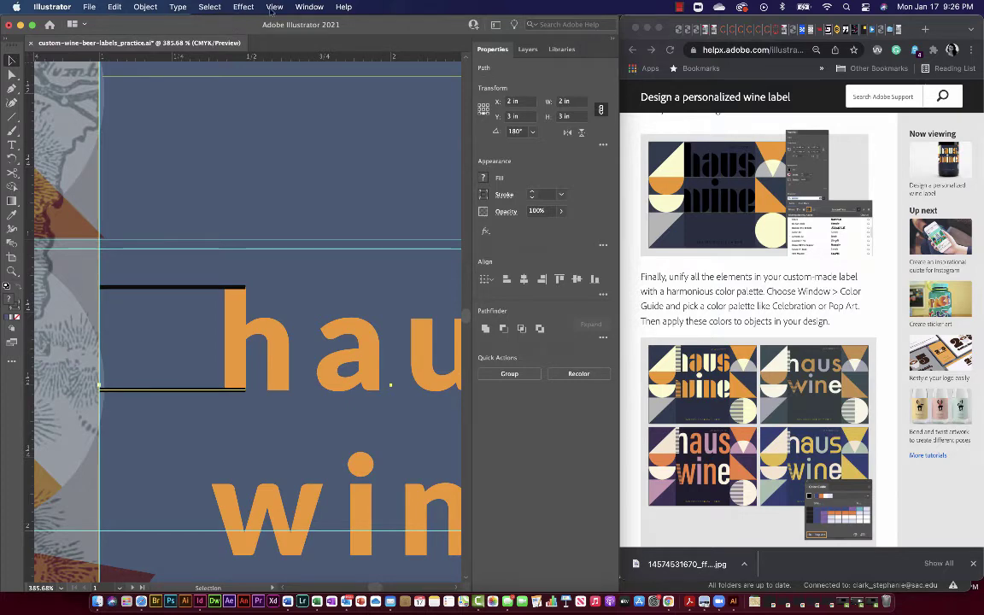
left_click(145, 8)
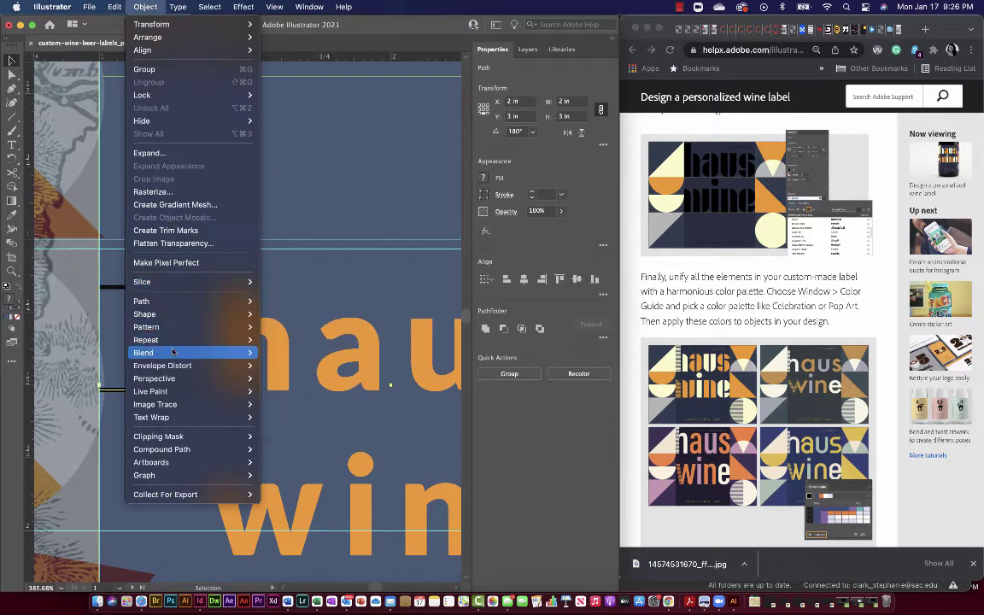
mouse_move(197, 353)
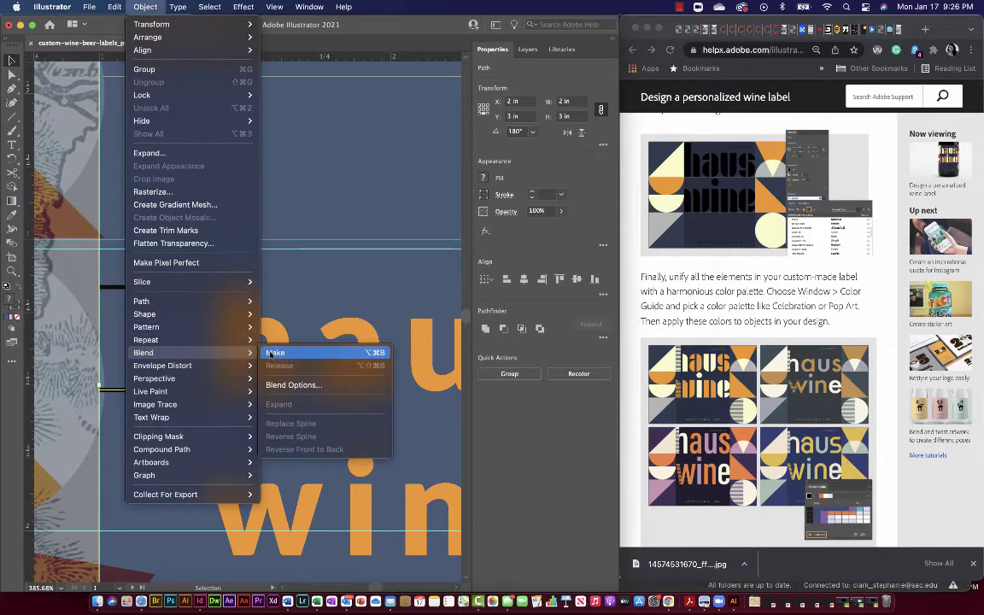
left_click(290, 384)
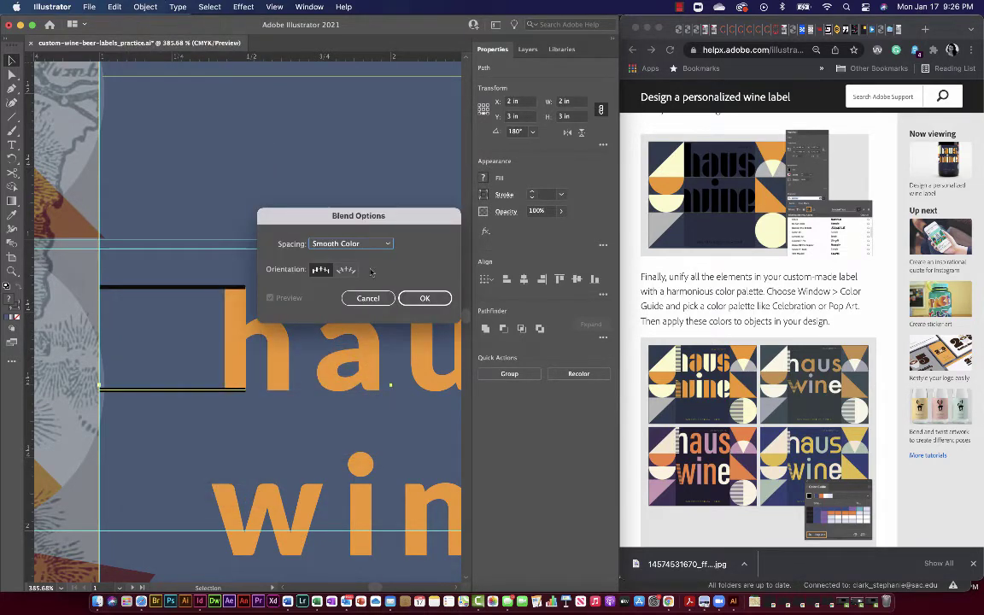
left_click(336, 243)
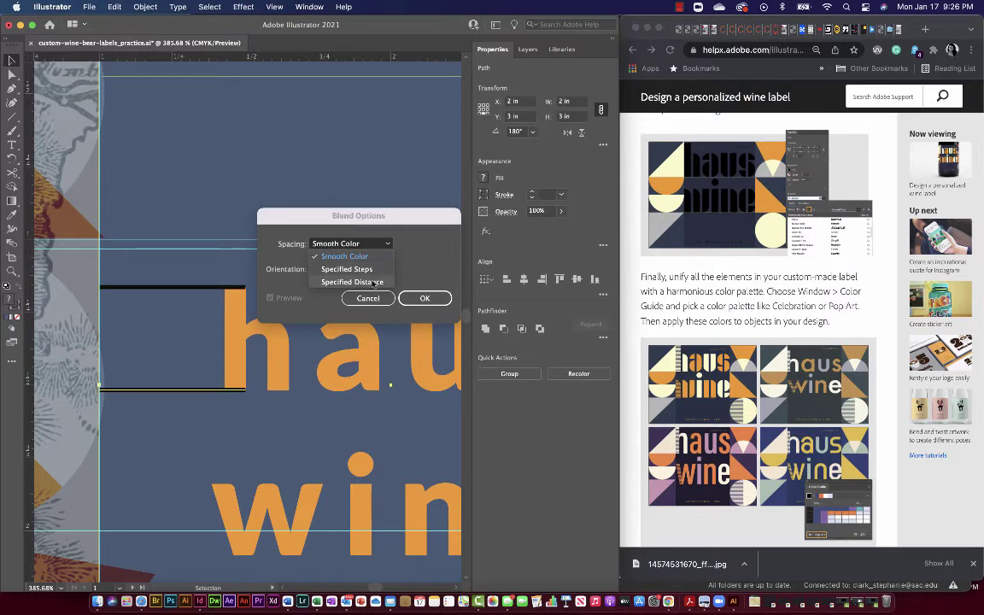
left_click(371, 270)
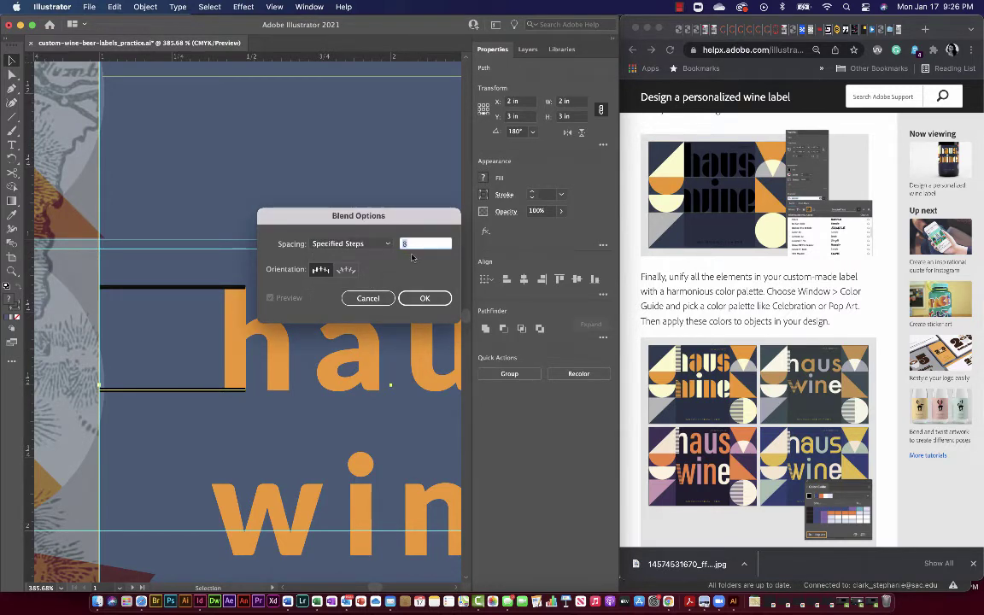
left_click(423, 298)
- Try to blend the black baseline line together with the selected slate blue rectangle, and undo the blend
left_click(146, 7)
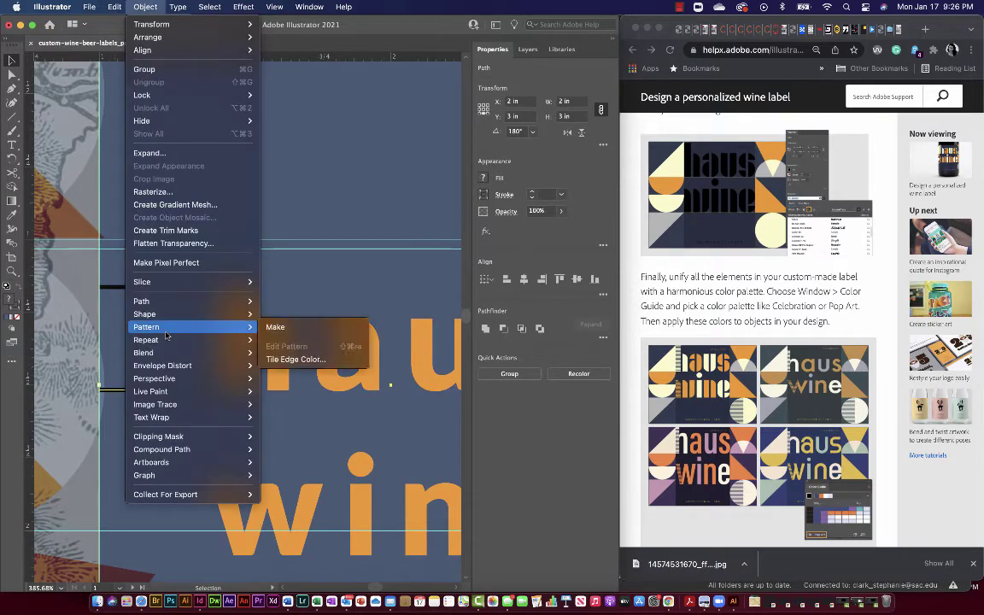
mouse_move(171, 353)
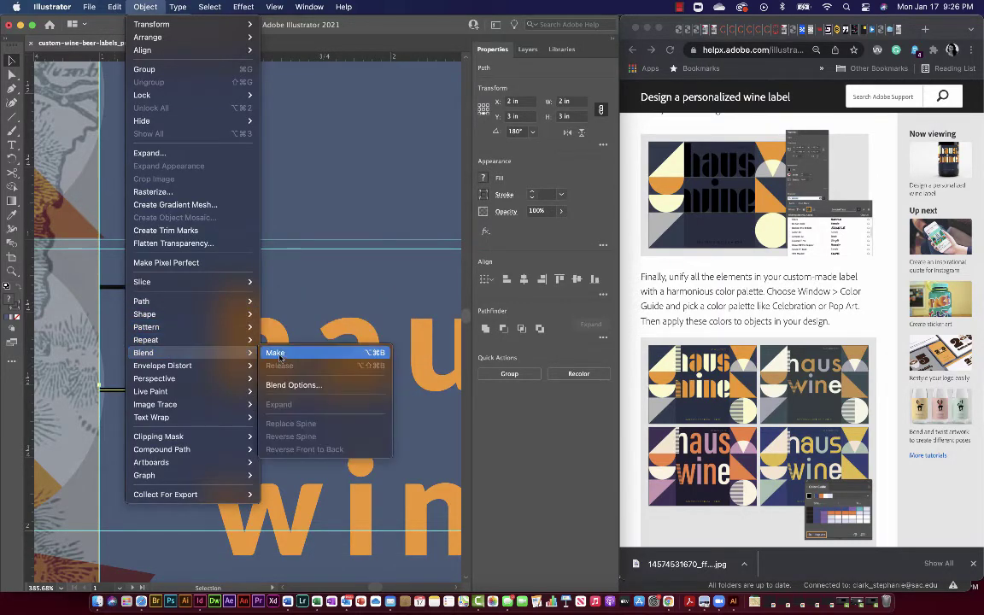
left_click(377, 354)
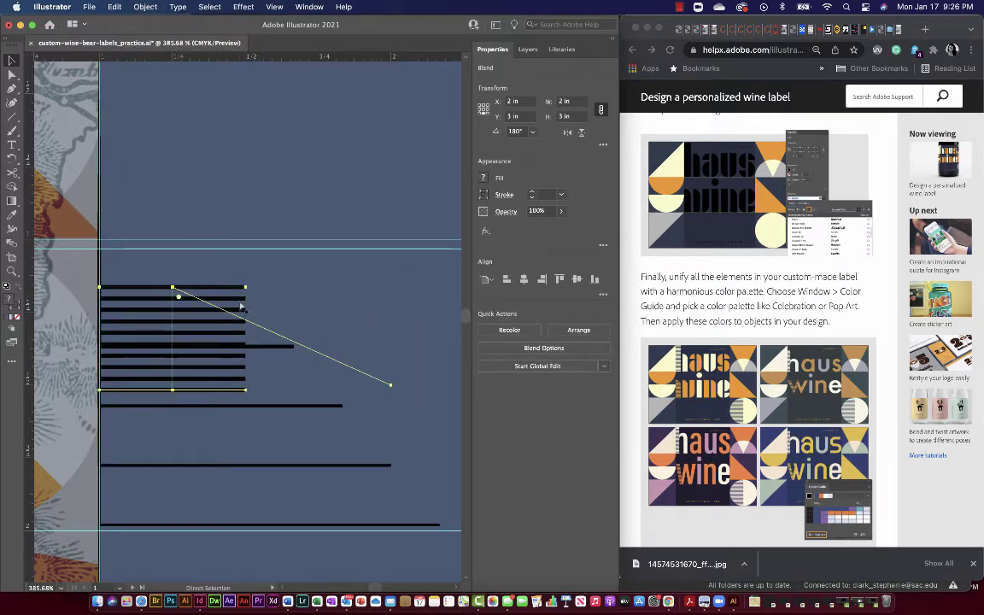
key("super+z")
- Blend only the two black lines at the top and baseline of the "h" into evenly spaced horizontal stripes
left_click(380, 407)
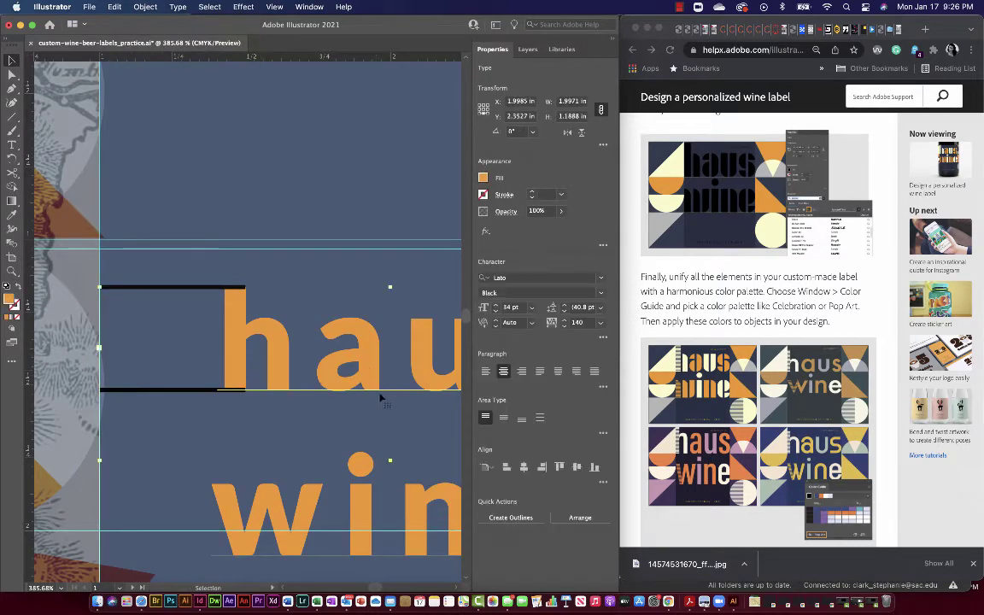
left_click(192, 394)
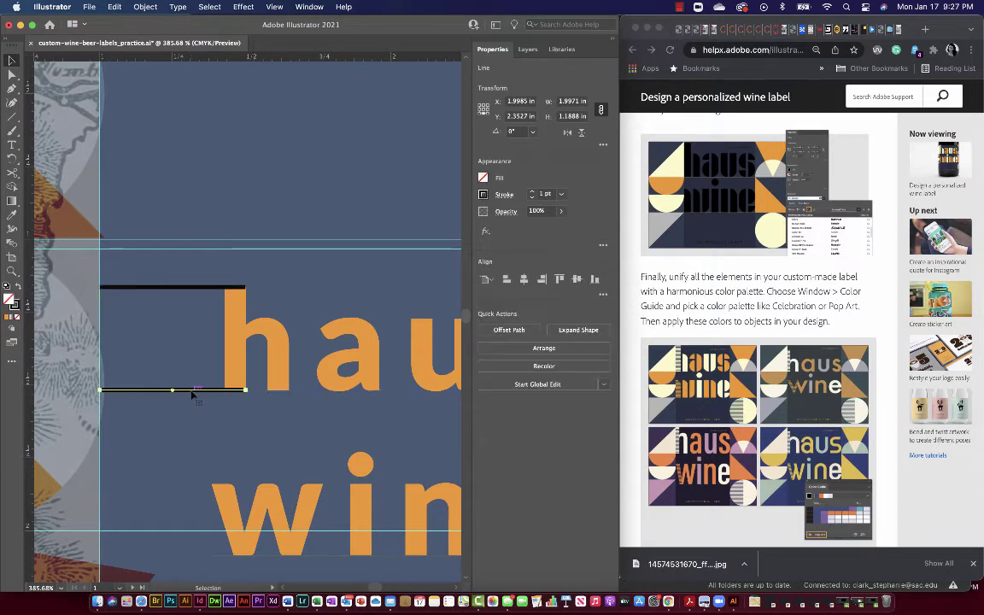
left_click(202, 294, "shift")
left_click(203, 294)
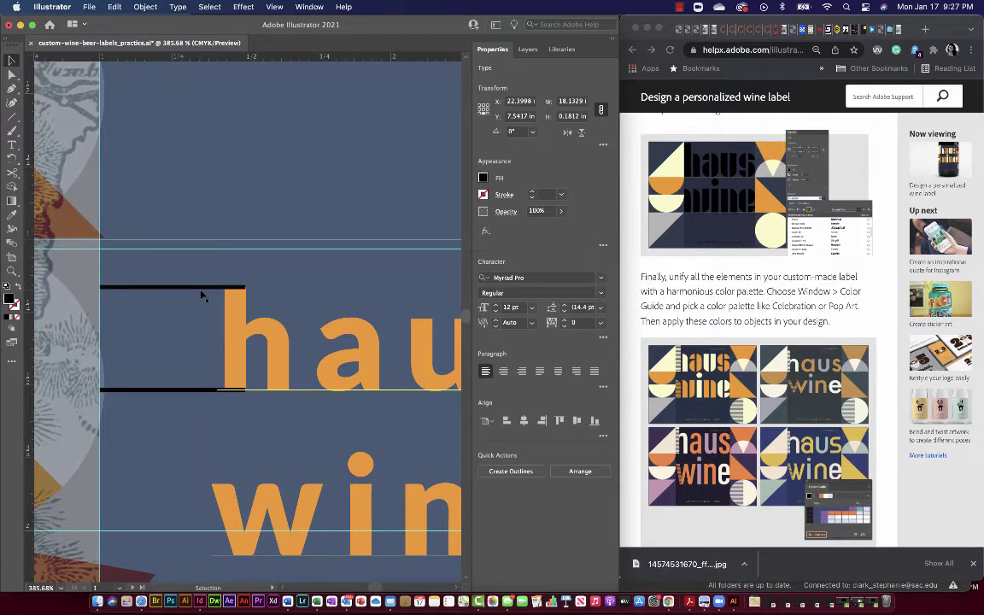
left_click(193, 288)
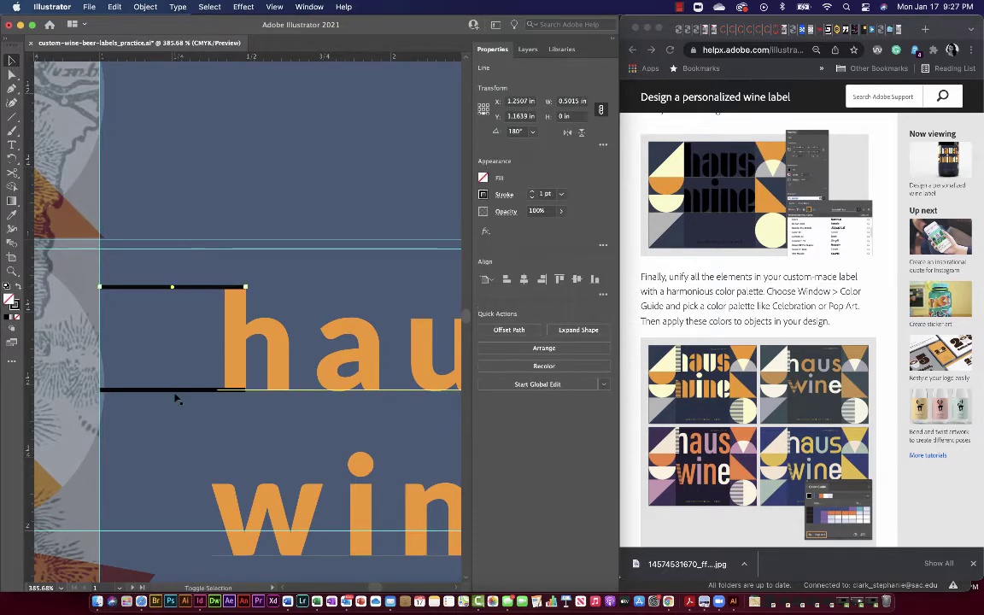
left_click(174, 392, "shift")
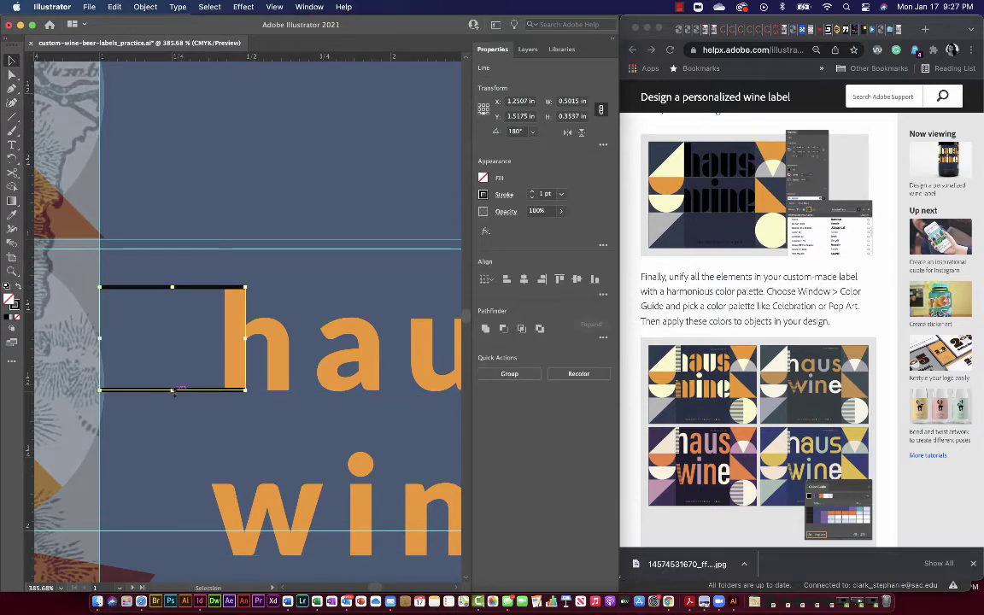
left_click(146, 7)
mouse_move(206, 313)
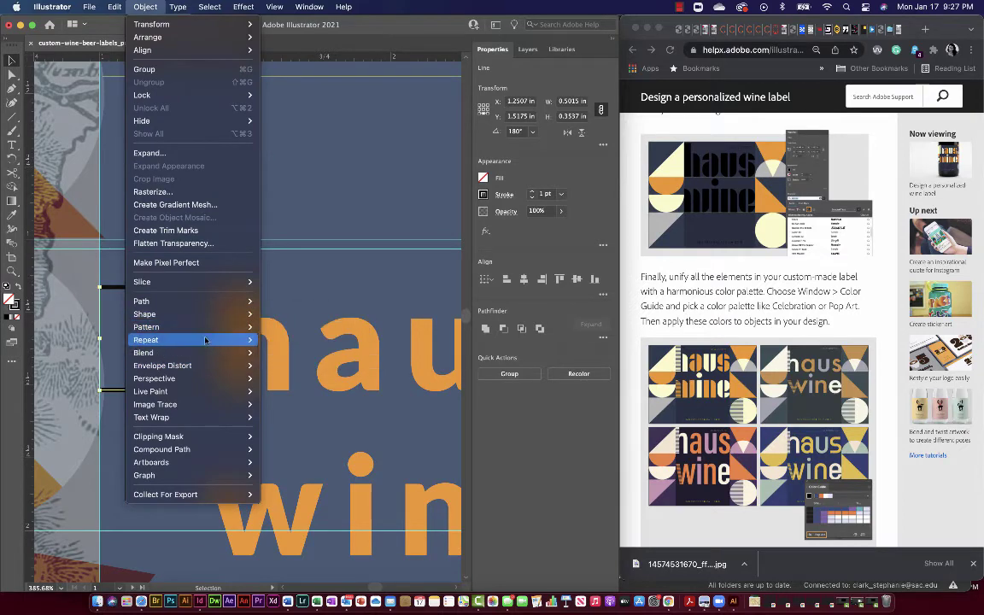
left_click(275, 353)
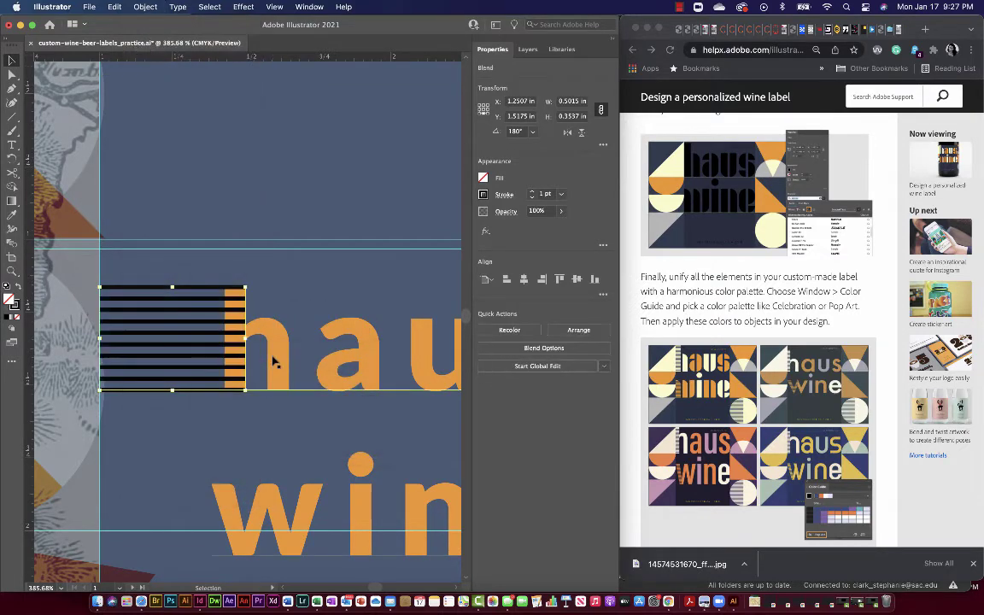
left_click(259, 431)
- Duplicate the striped blend and place the copy over the start of "wine", flush with the label's left vertical guide, and deselect it
scroll(261, 433, "down", 4)
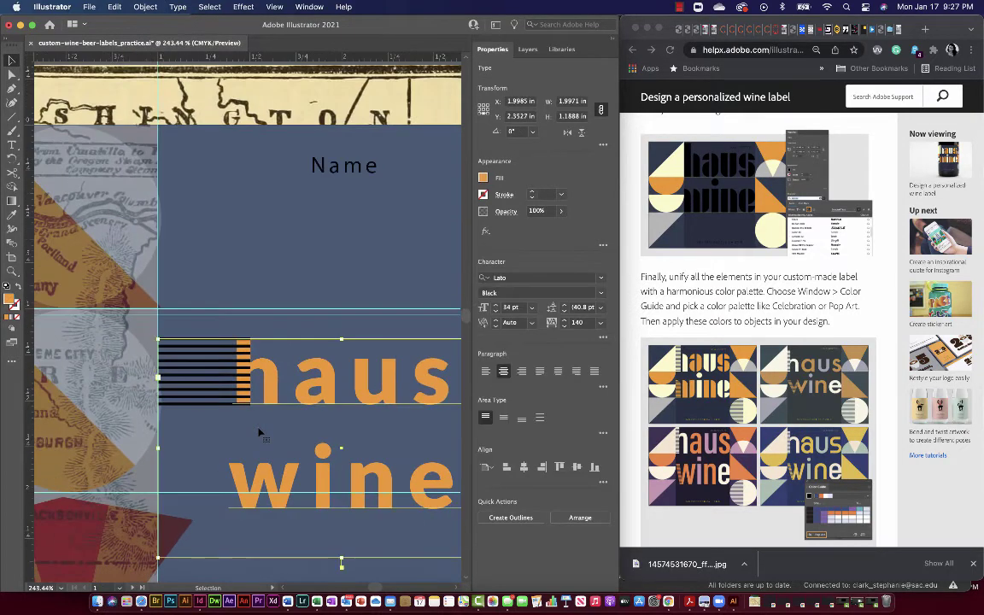
scroll(259, 433, "down", 3)
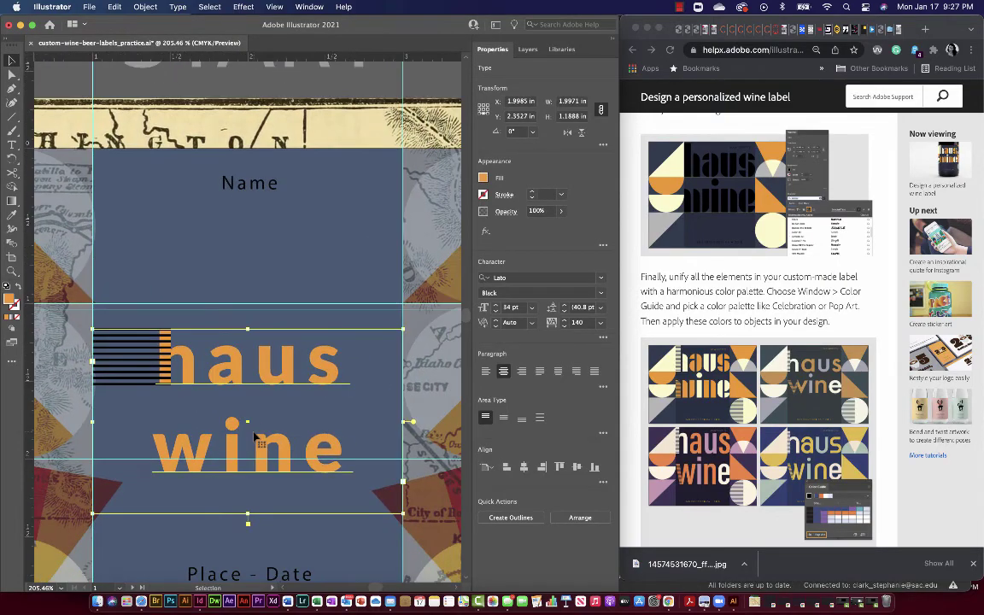
scroll(254, 436, "down", 3)
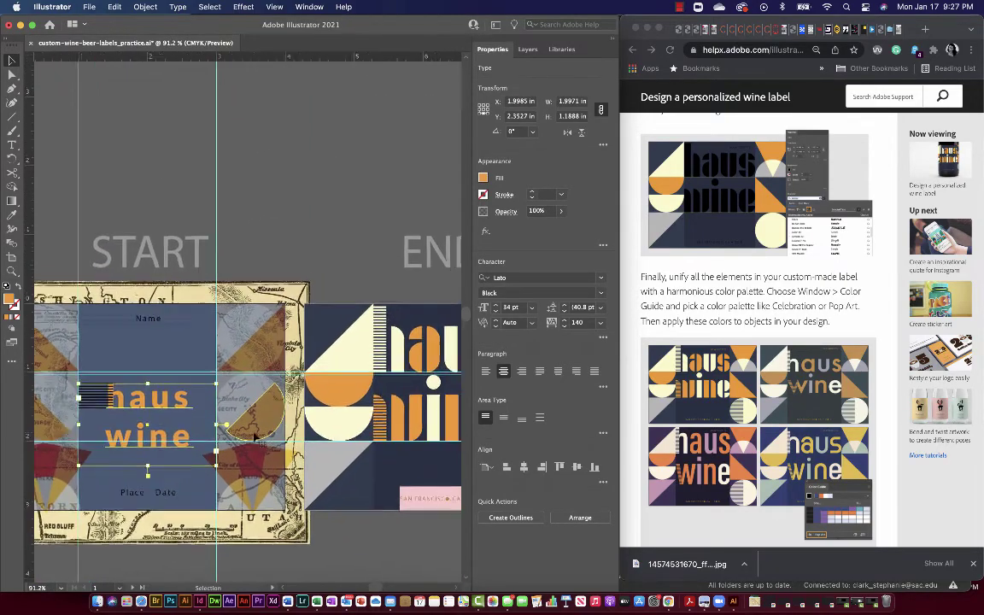
scroll(254, 436, "up", 6)
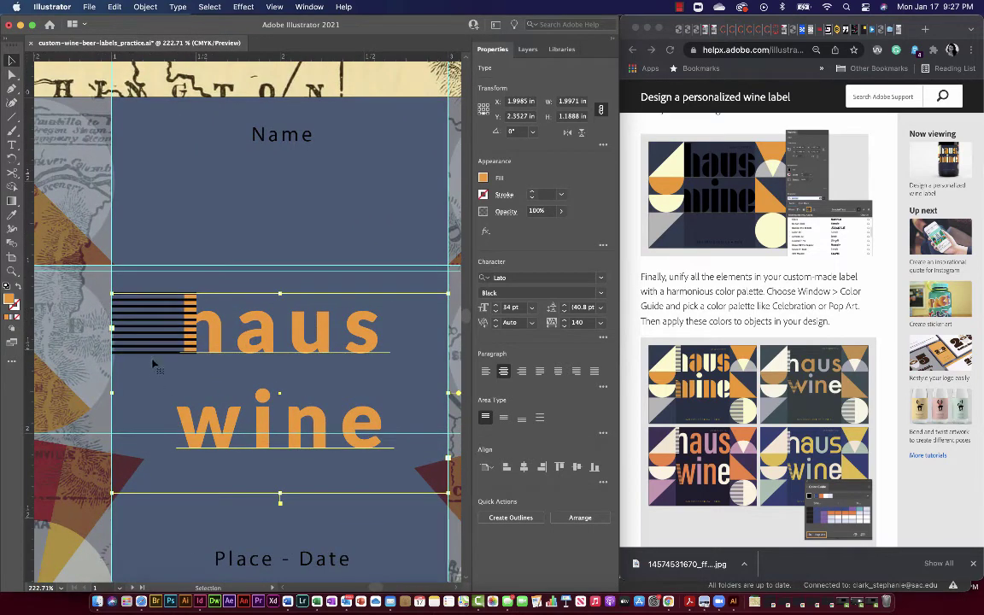
left_click(154, 351)
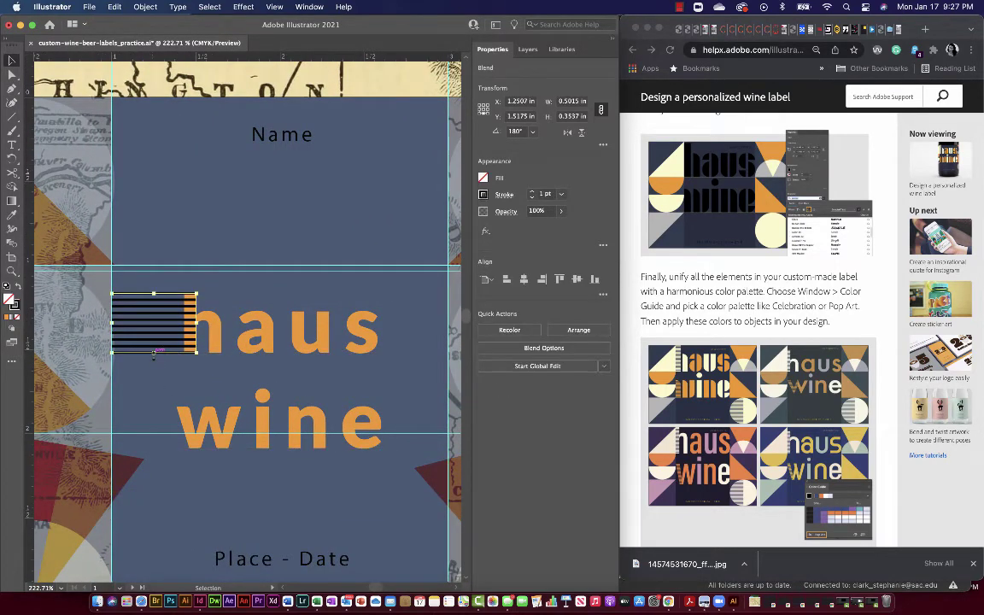
key("super+c")
key("super+v")
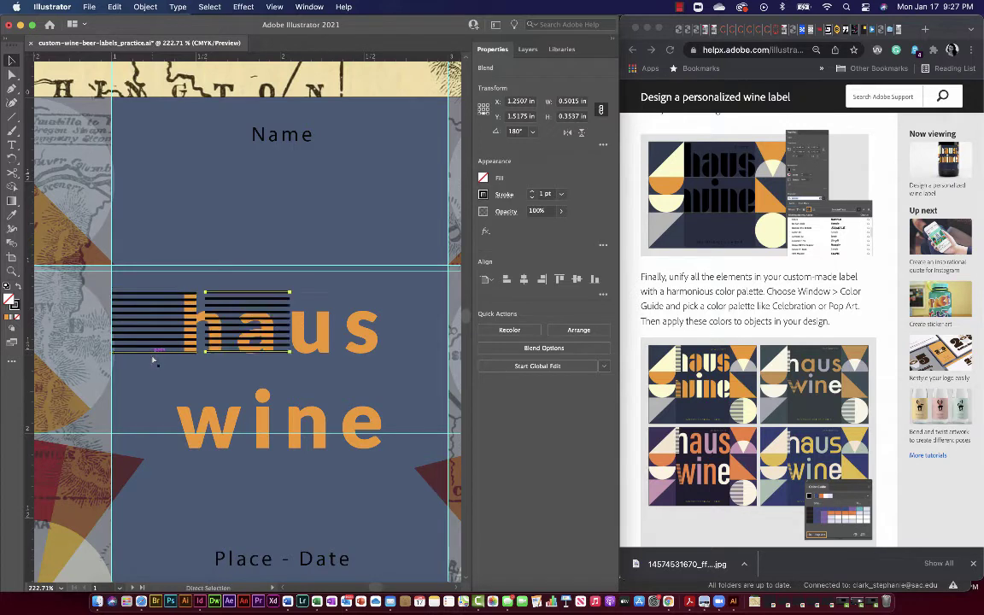
left_click_drag(227, 336, 132, 432)
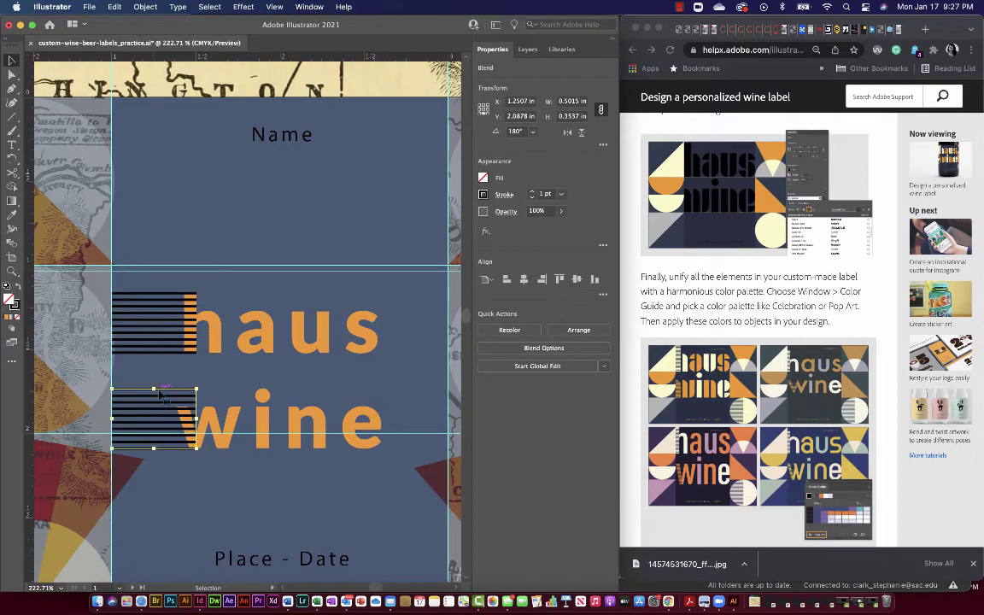
key("a")
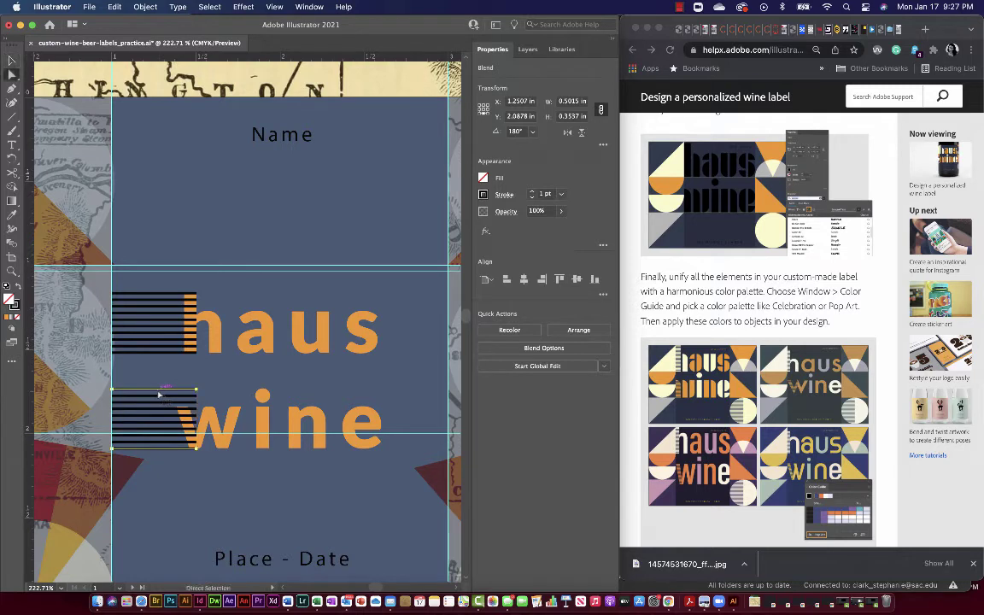
left_click(158, 394)
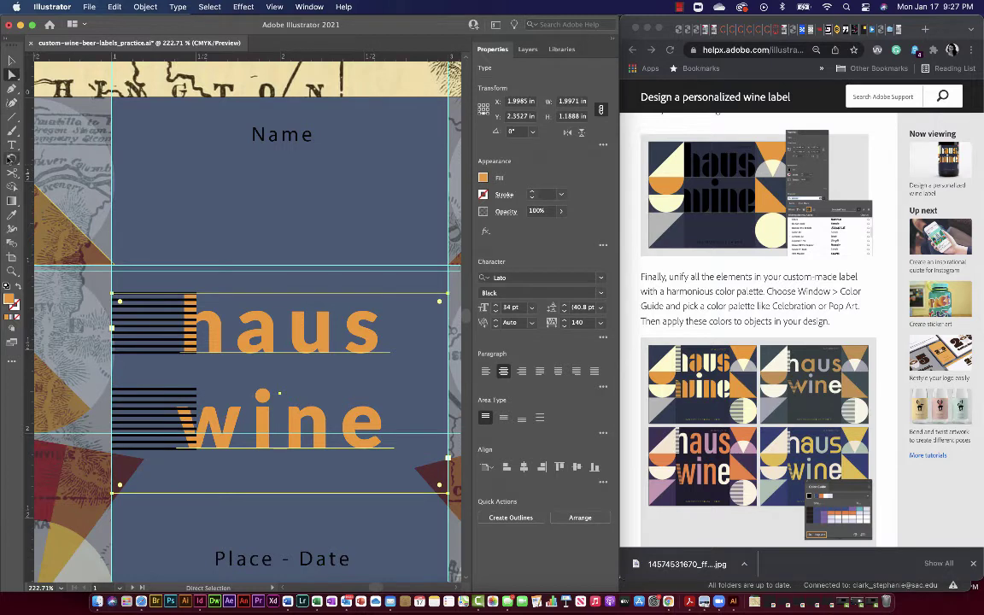
- Capitalize the first letters of the label's lettering so it reads "Haus Wine"
left_click(12, 144)
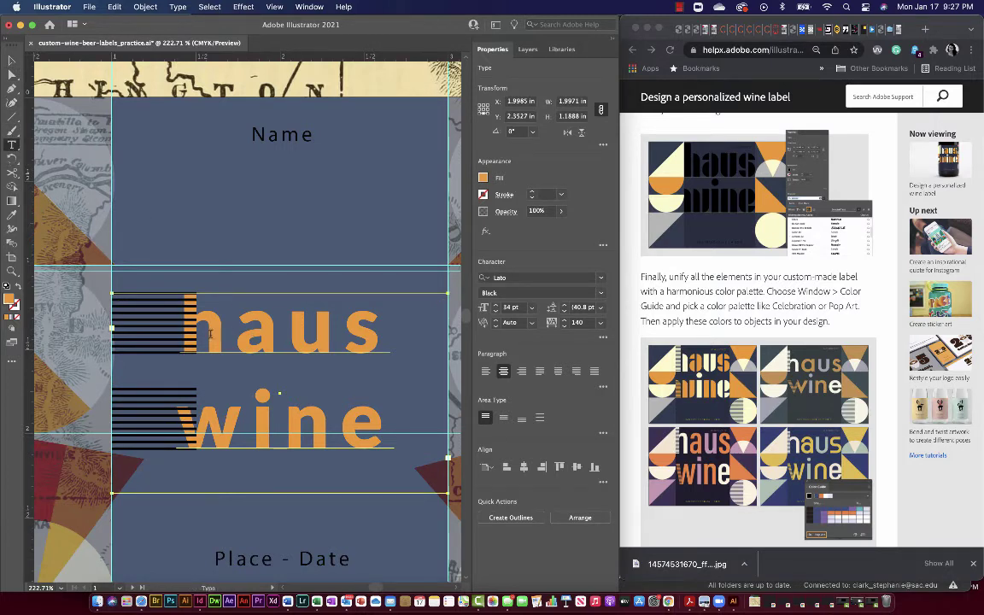
left_click_drag(213, 335, 175, 335)
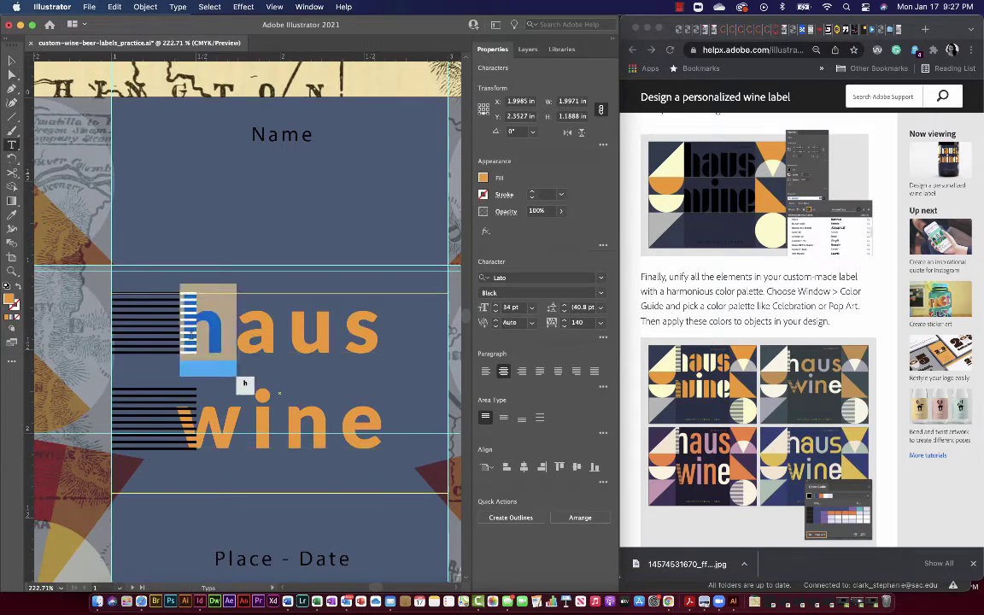
type("H")
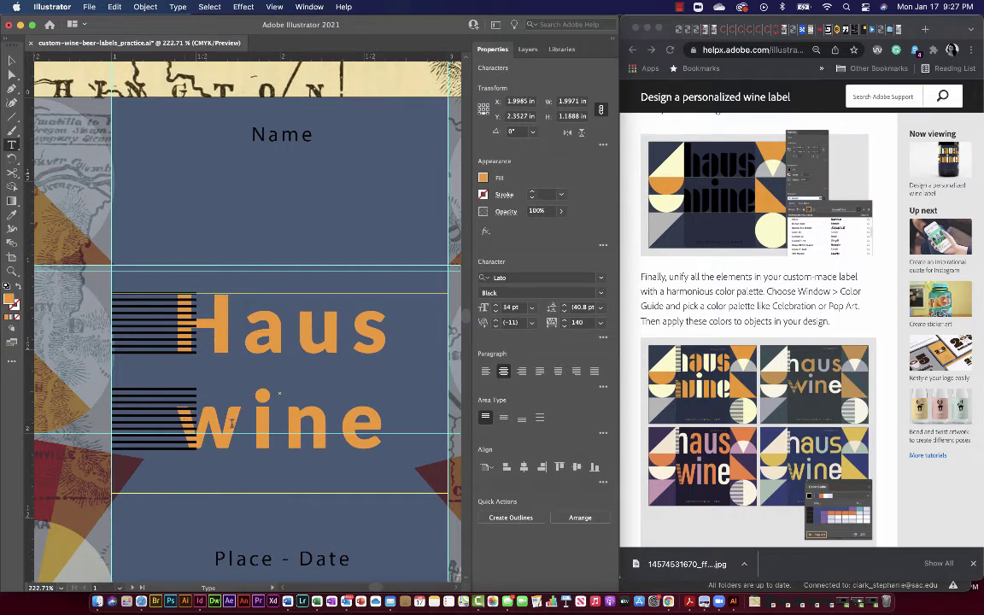
left_click_drag(231, 423, 205, 423)
type("W")
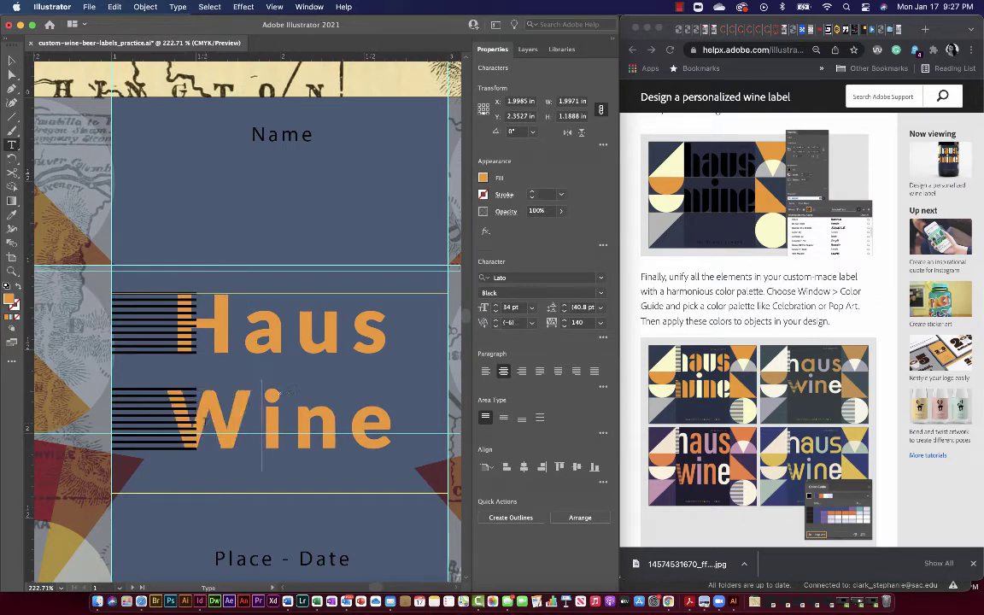
- Narrow the upper stripes to the edge of the "H" stem and the lower stripes to about 0.42 in wide beside the "W"
left_click(11, 58)
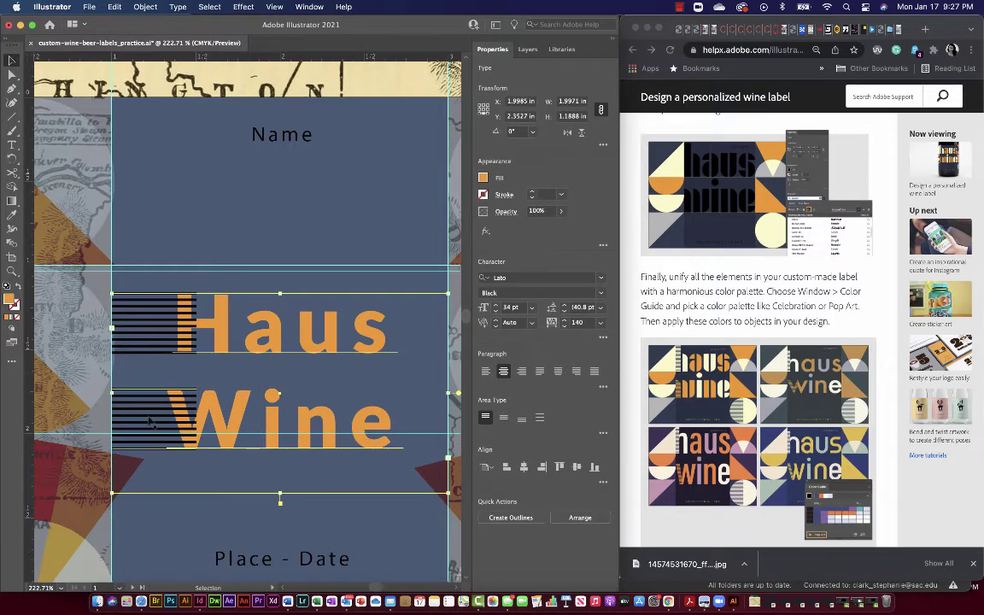
left_click(163, 323)
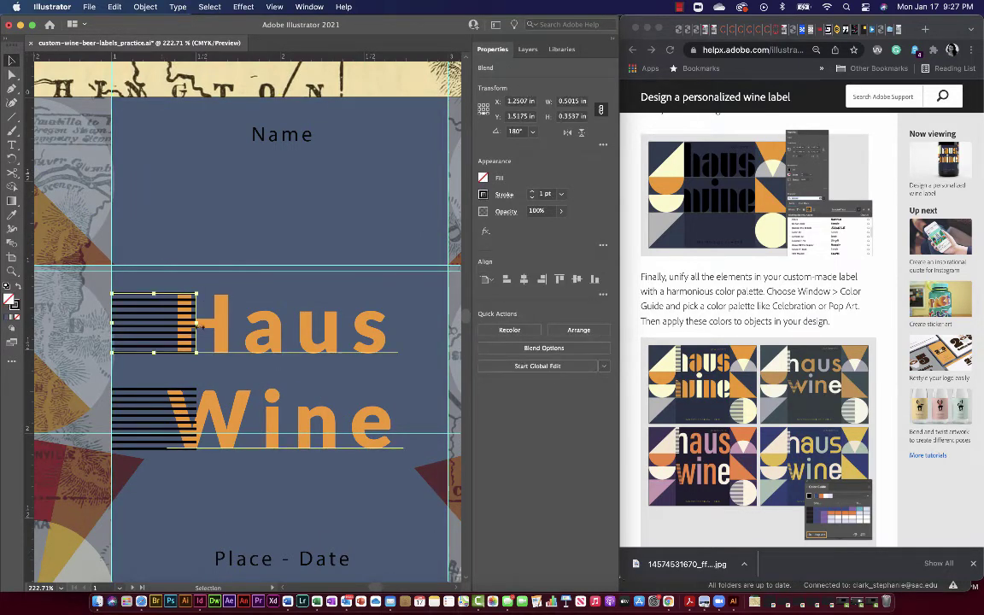
left_click_drag(197, 324, 190, 324)
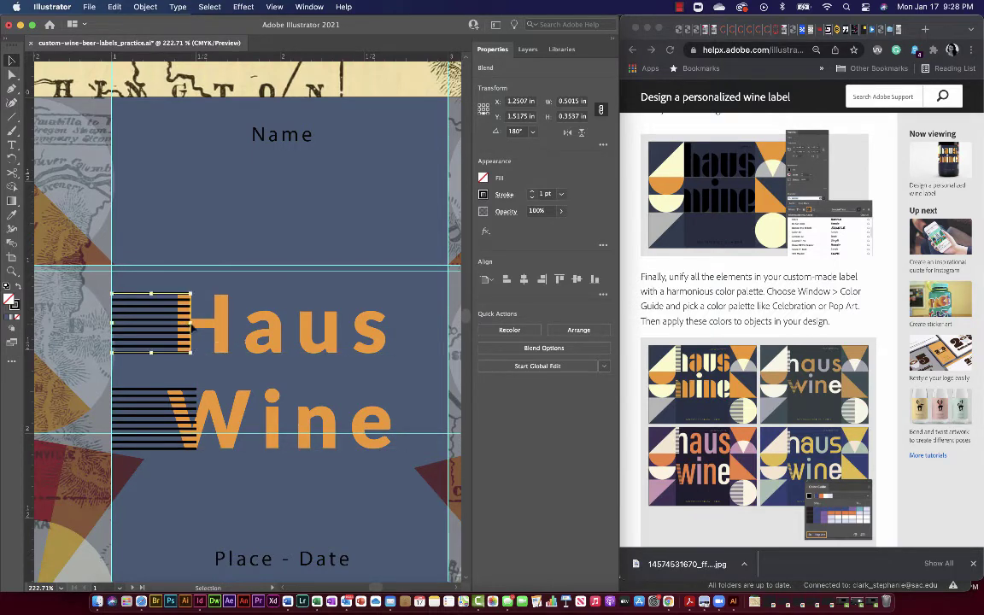
left_click(149, 431)
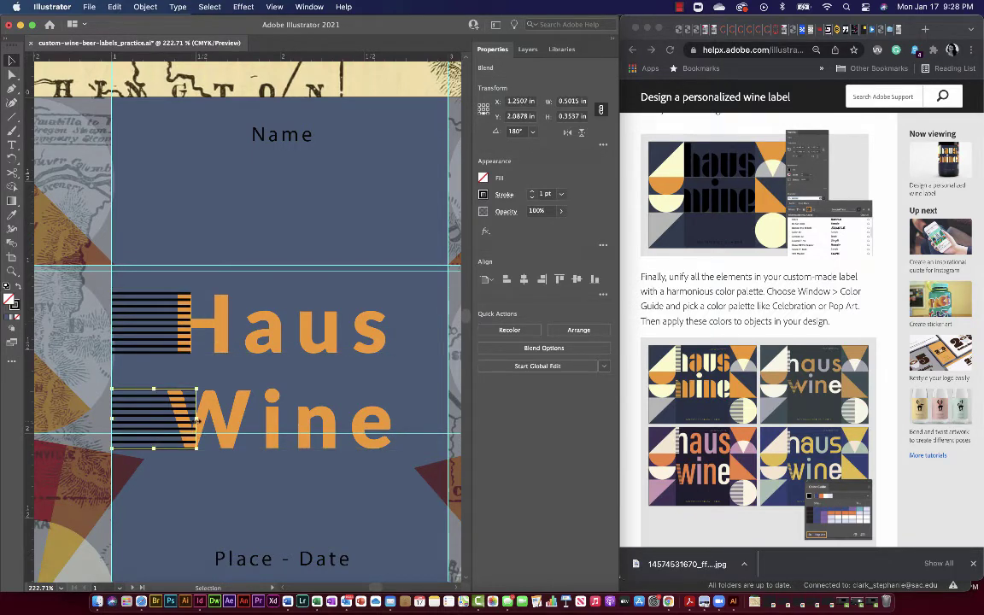
left_click_drag(196, 421, 182, 422)
key("a")
left_click(189, 468)
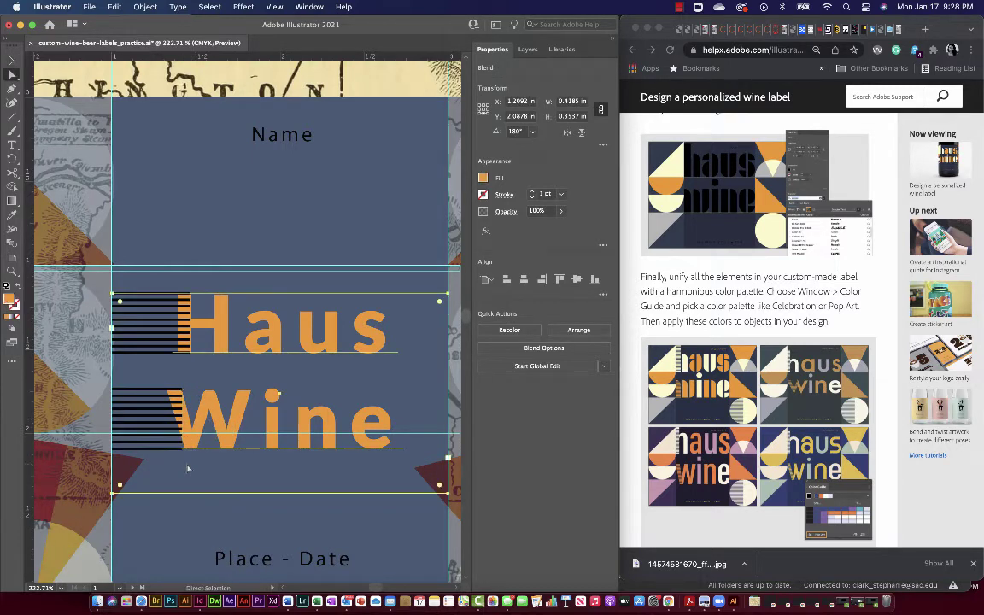
- Shift the "Haus Wine" lettering slightly left, to an X position of 1.943 in
left_click(185, 453)
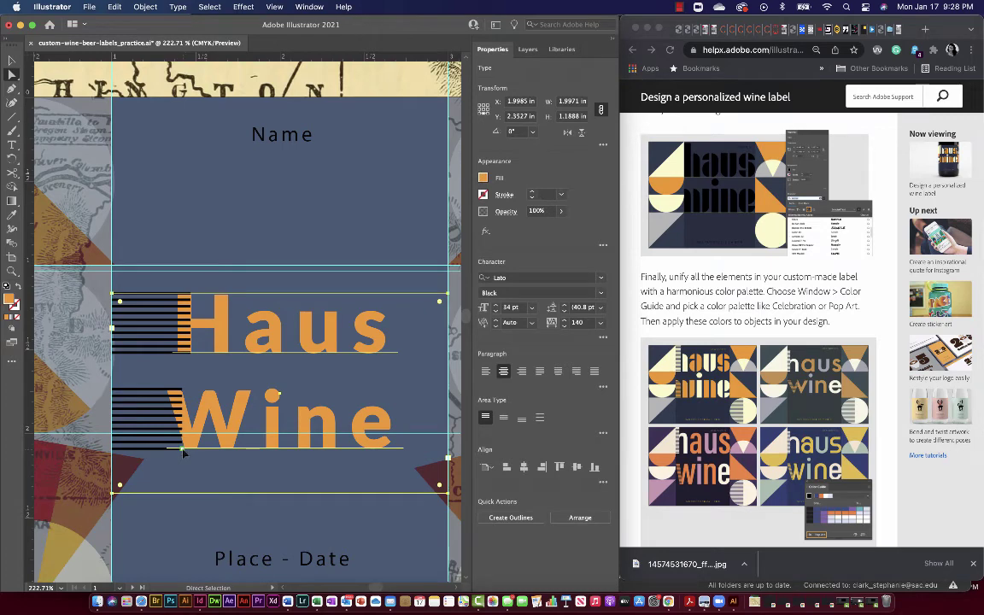
mouse_move(182, 453)
left_mouse_down()
mouse_move(216, 450)
mouse_move(182, 450)
left_mouse_up()
scroll(182, 450, "up", 5)
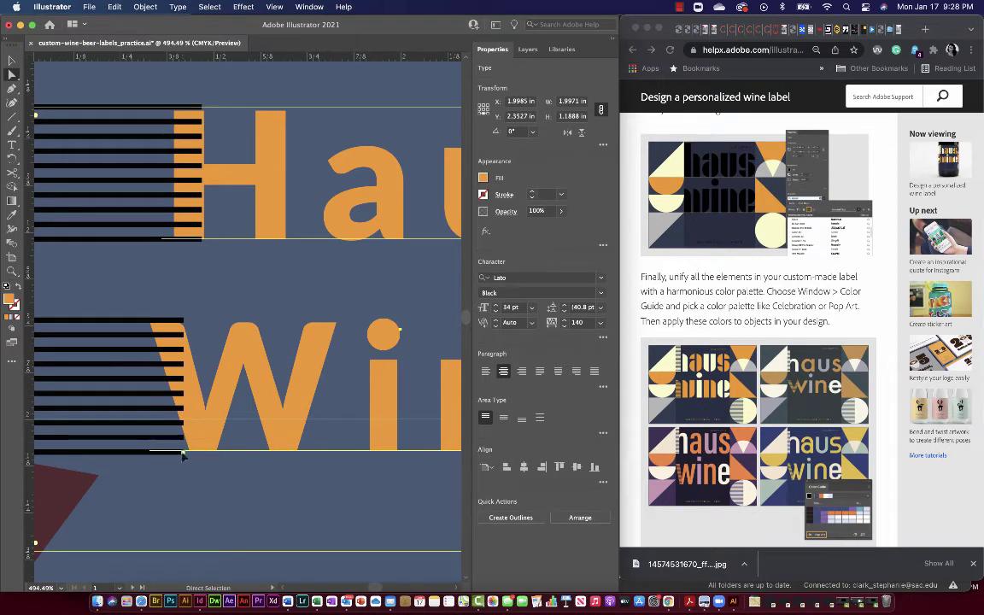
left_click_drag(182, 455, 124, 453)
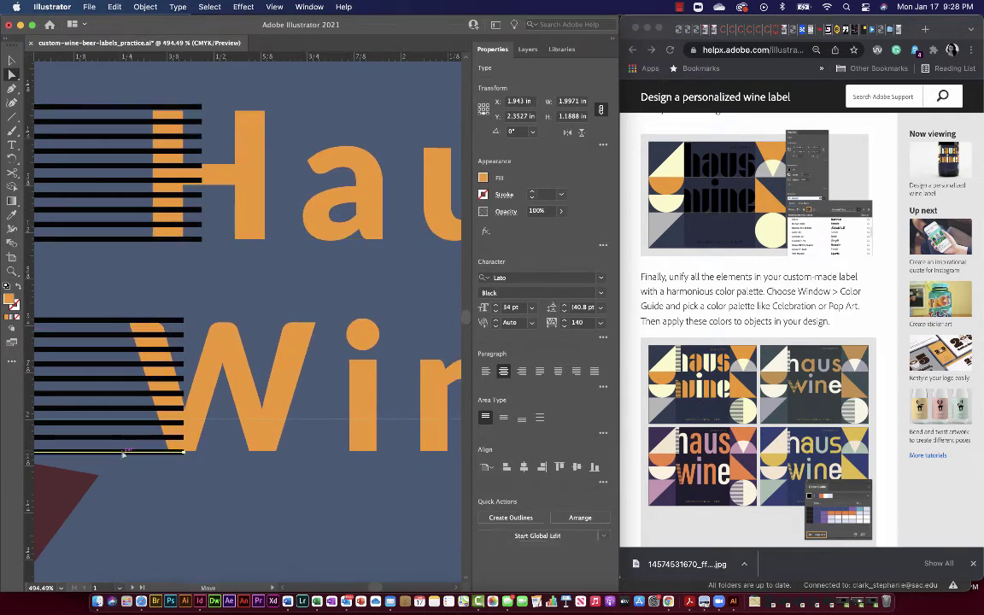
- Slant the ends of the lower stripes along the "W" by extending the baseline stripe and shortening the top stripe to the letter's first stroke
left_click(178, 456)
left_click_drag(183, 456, 196, 455)
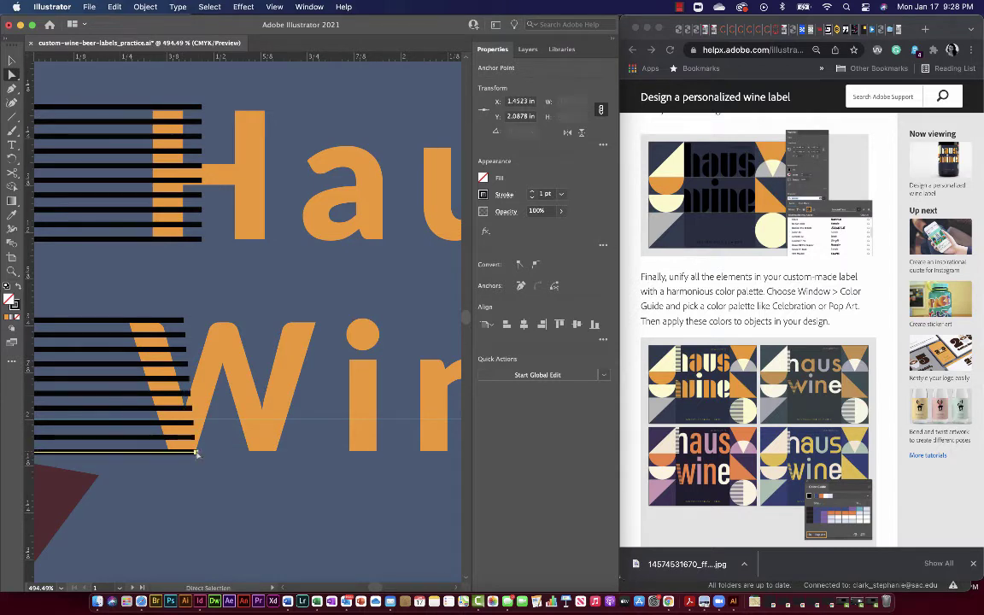
left_click(182, 323)
left_click_drag(182, 323, 155, 323)
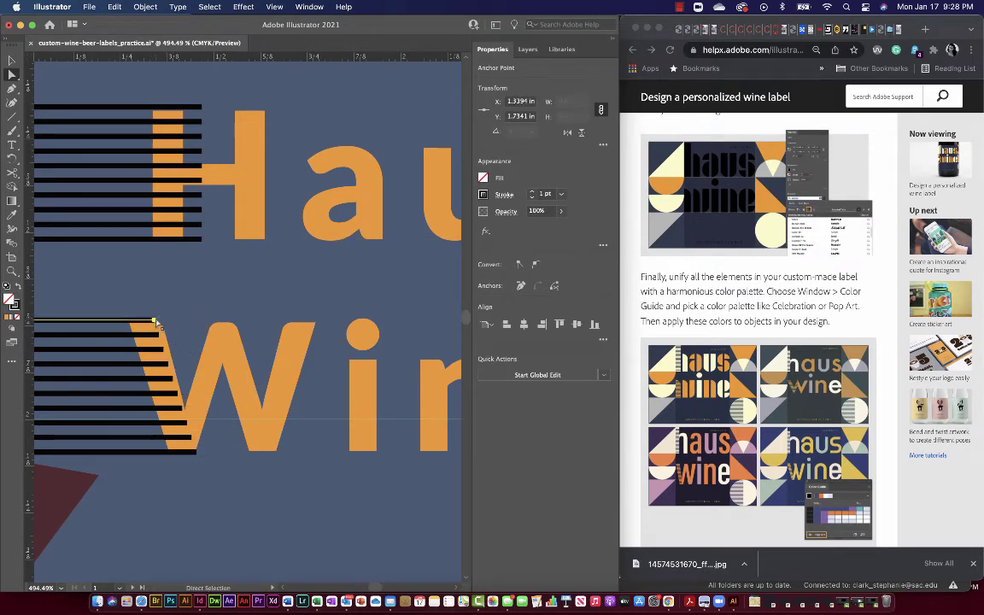
left_click_drag(154, 323, 160, 322)
scroll(147, 314, "down", 2)
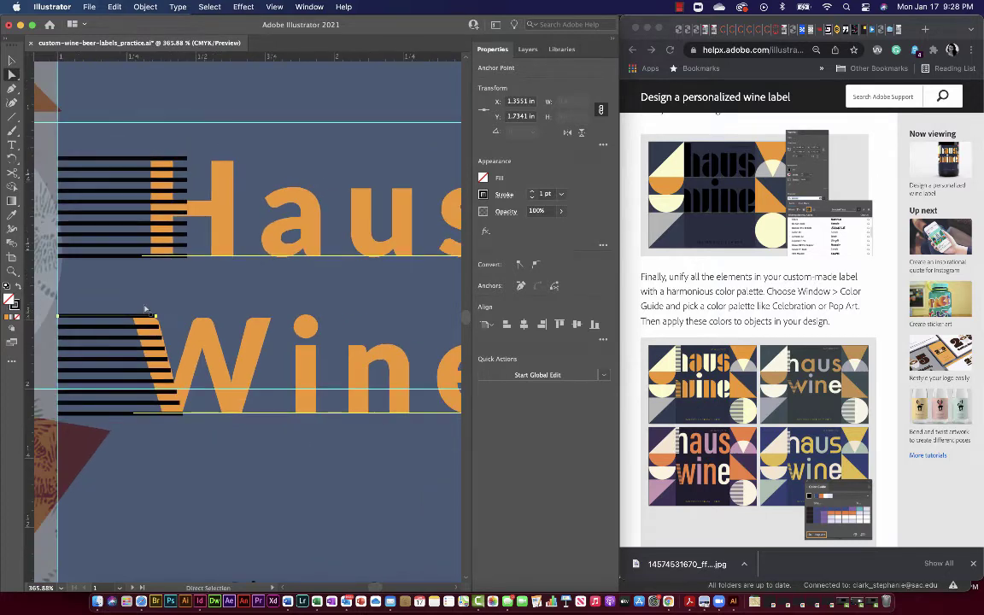
- Narrow the upper striped blend to about 0.417 in so it ends at the edge of the "H" stem
left_click(187, 158)
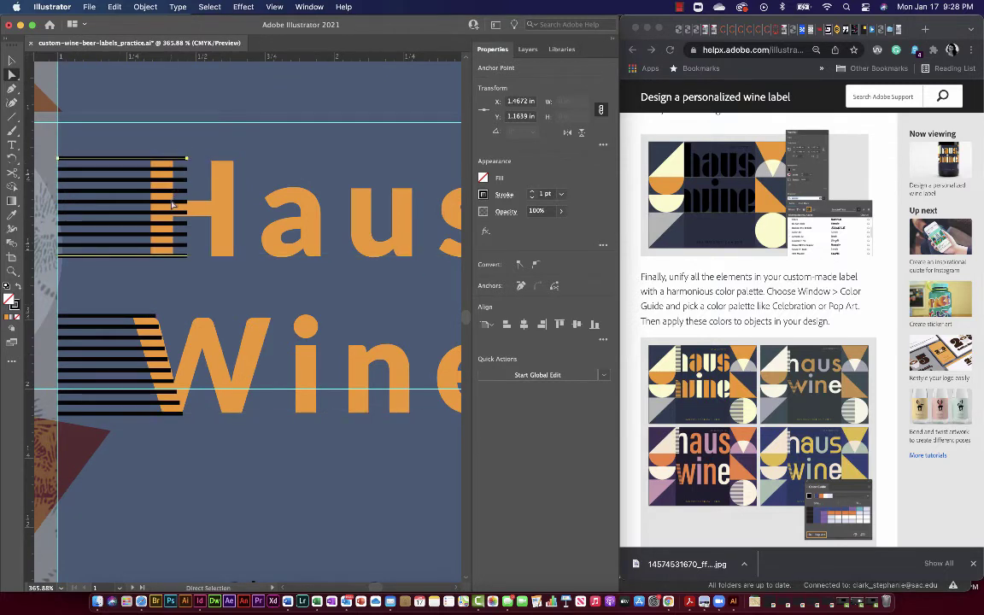
key("v")
left_click(124, 247)
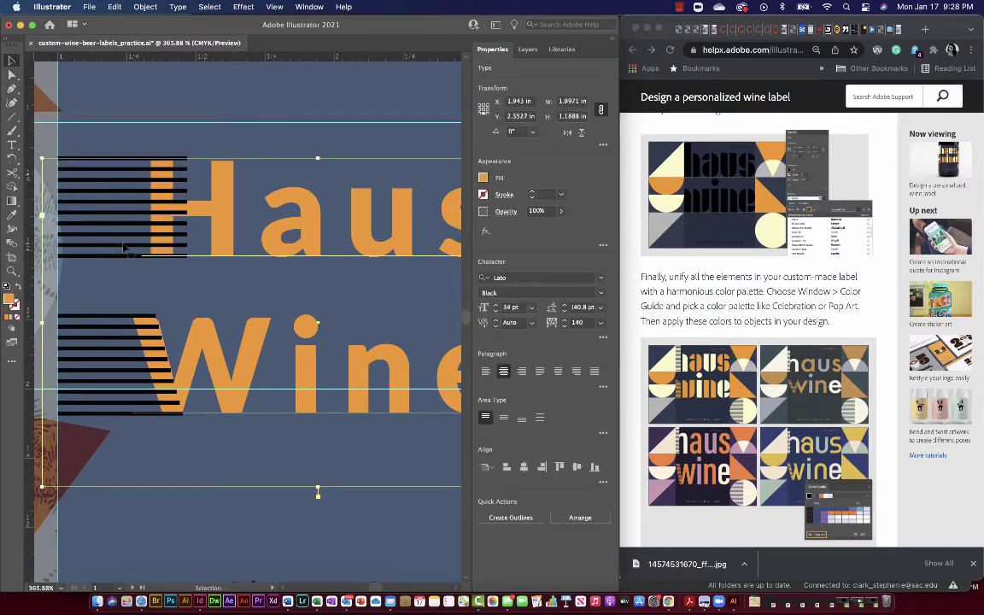
left_click(119, 232)
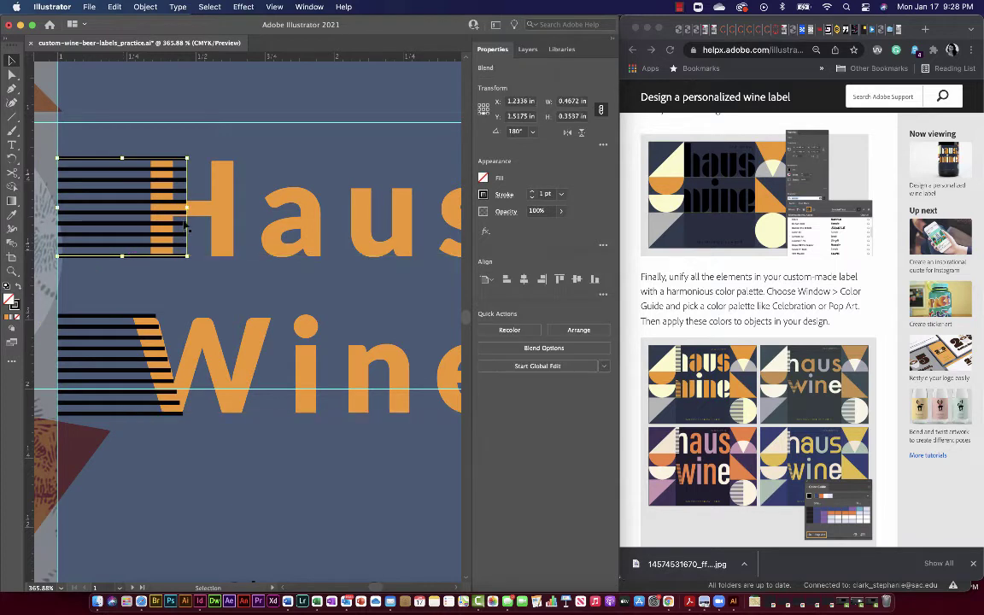
left_click_drag(187, 208, 173, 207)
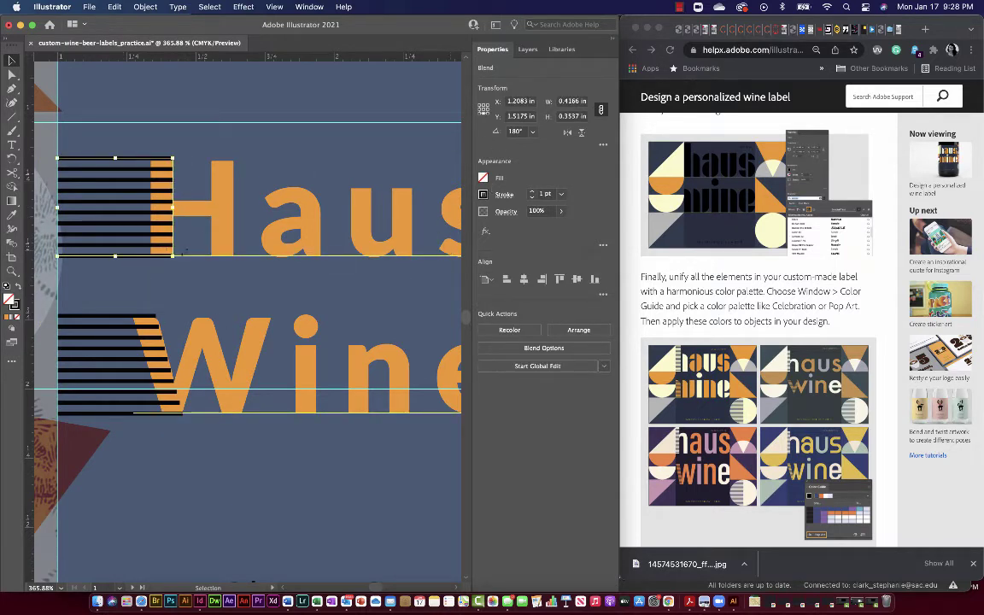
- Recolor the strokes of both striped blends with the orange swatch that matches the lettering
left_click(484, 195)
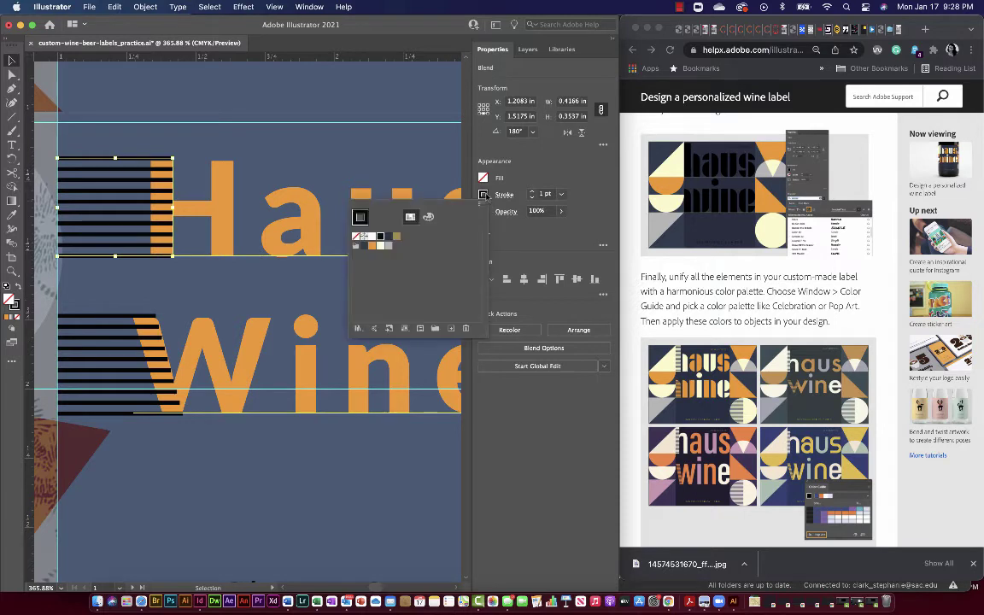
left_click(372, 245)
left_click(196, 360)
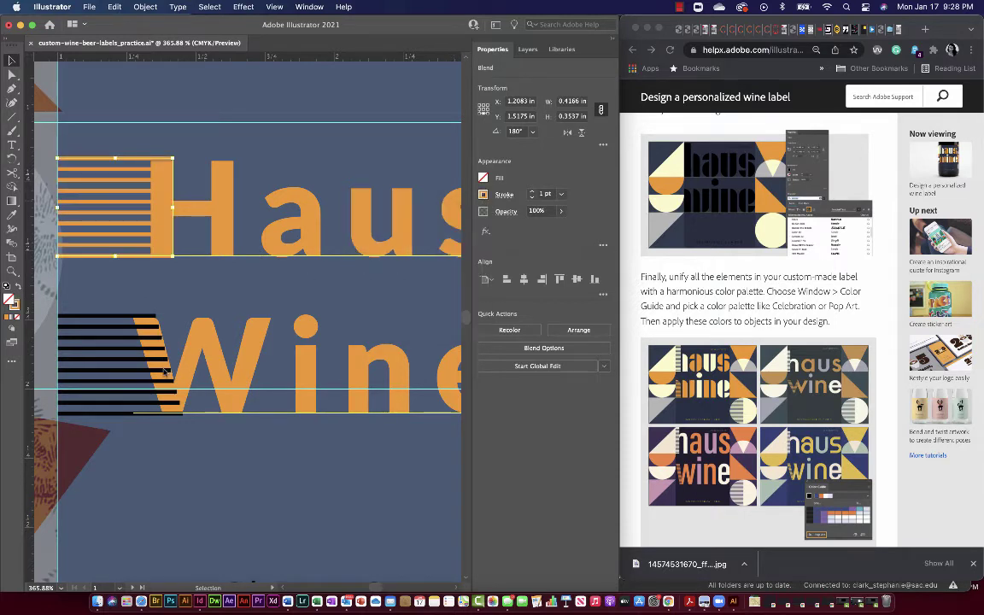
left_click(169, 375)
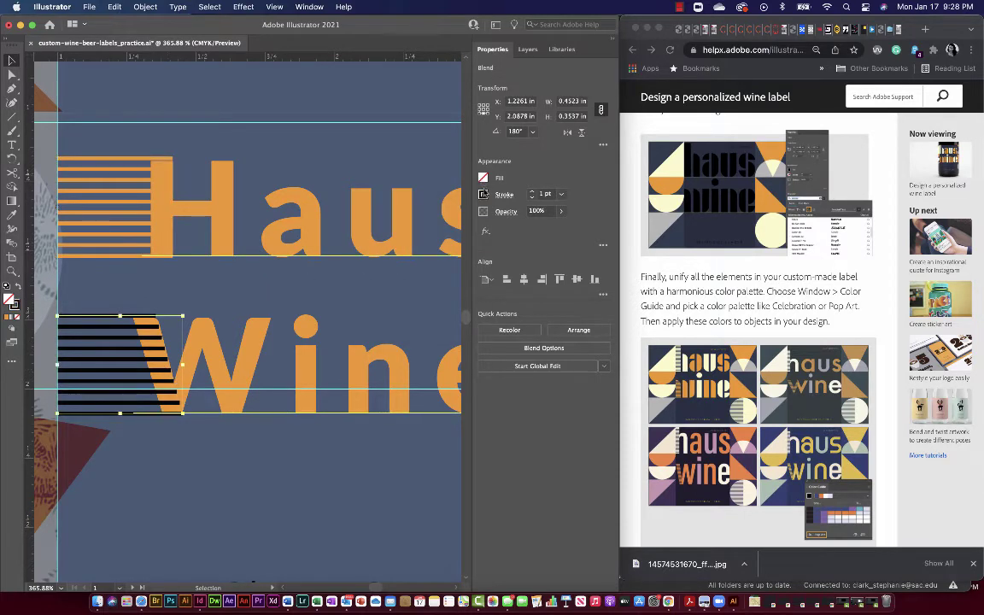
left_click(484, 195)
left_click(372, 245)
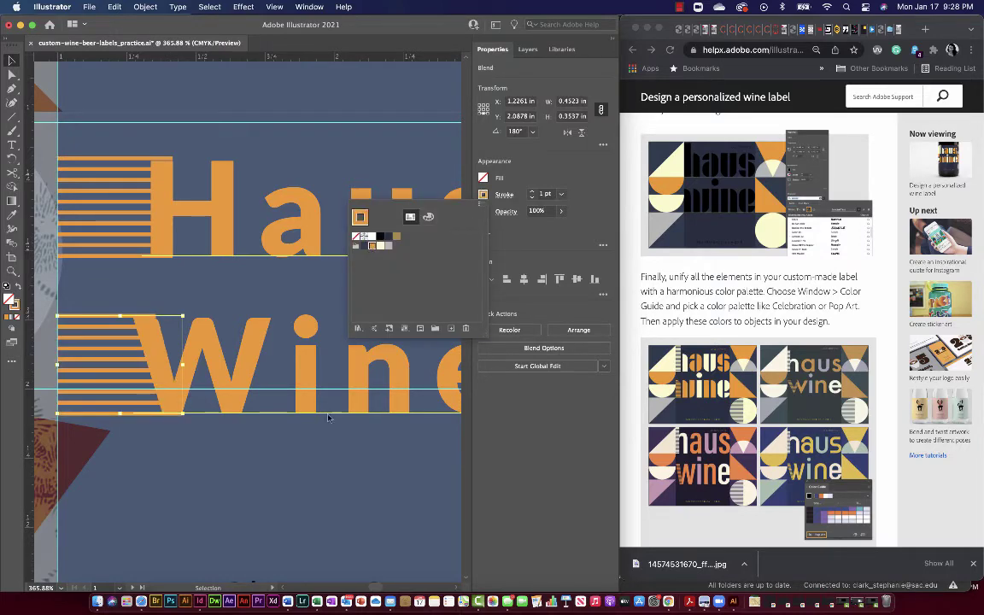
key("Escape")
- Examine the opacity and blending settings of the circle group in the label's upper-right corner
scroll(323, 452, "down", 5)
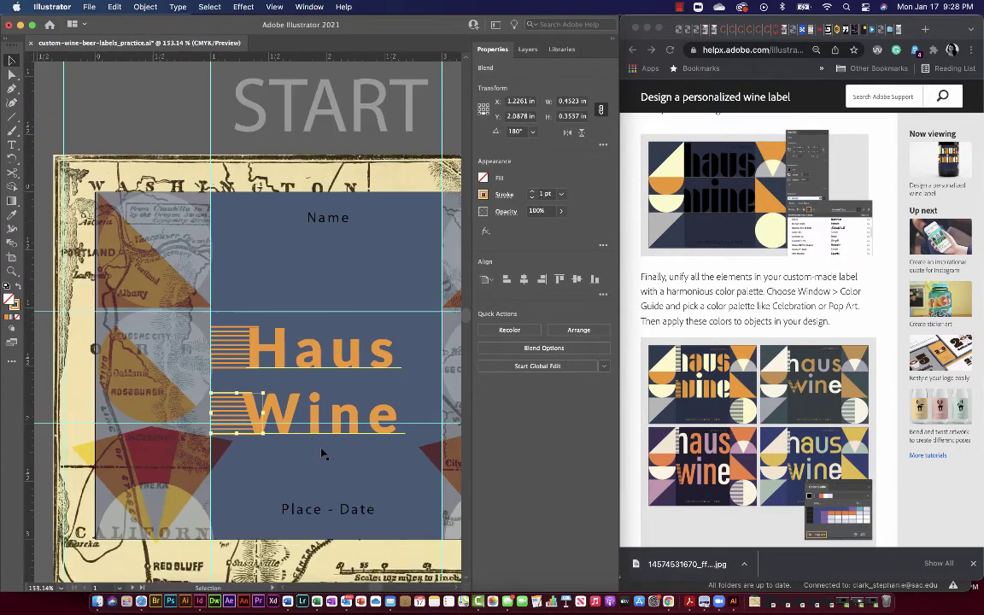
scroll(323, 455, "down", 3)
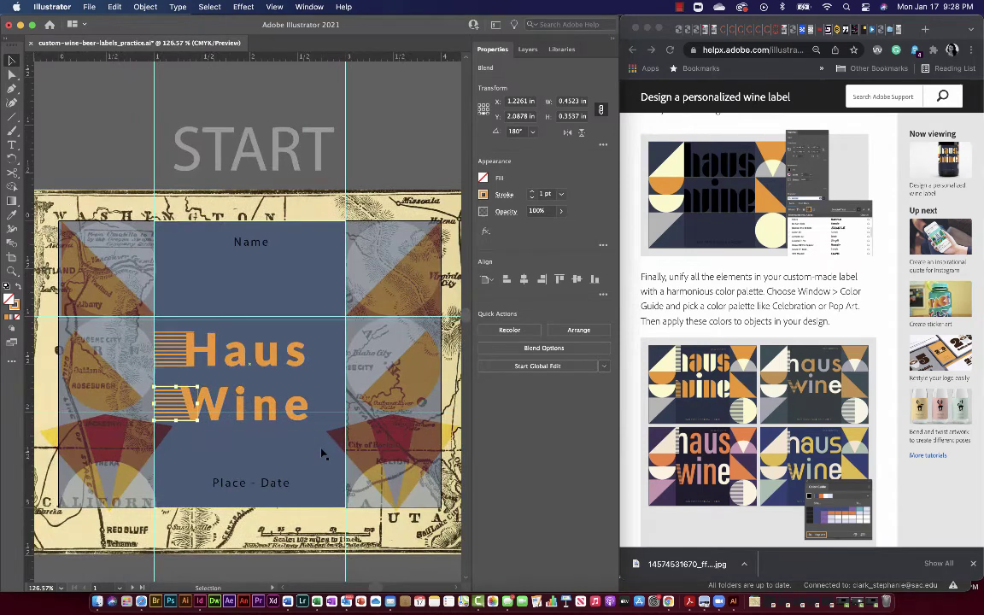
left_click(419, 293)
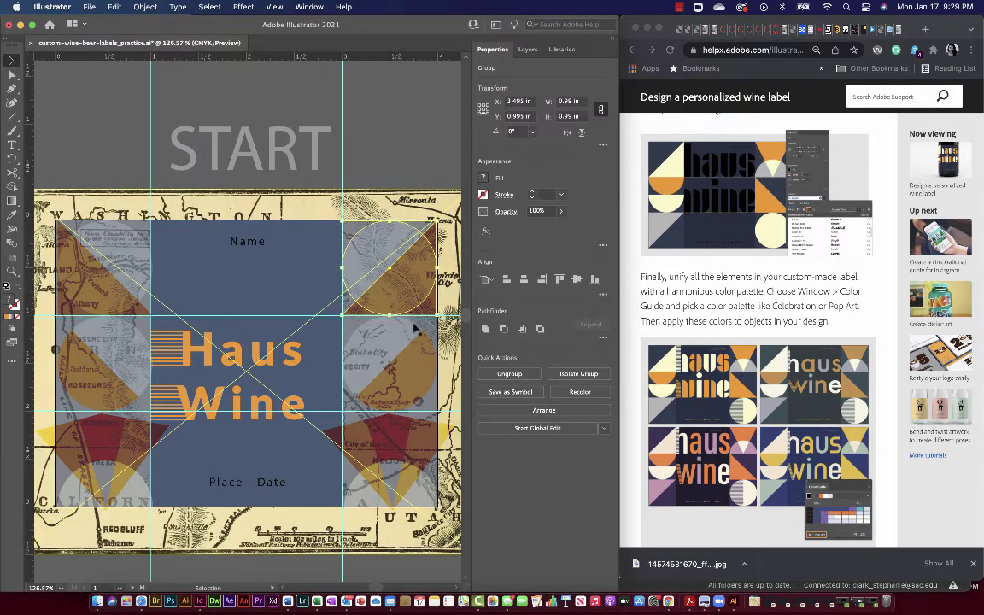
left_click(505, 213)
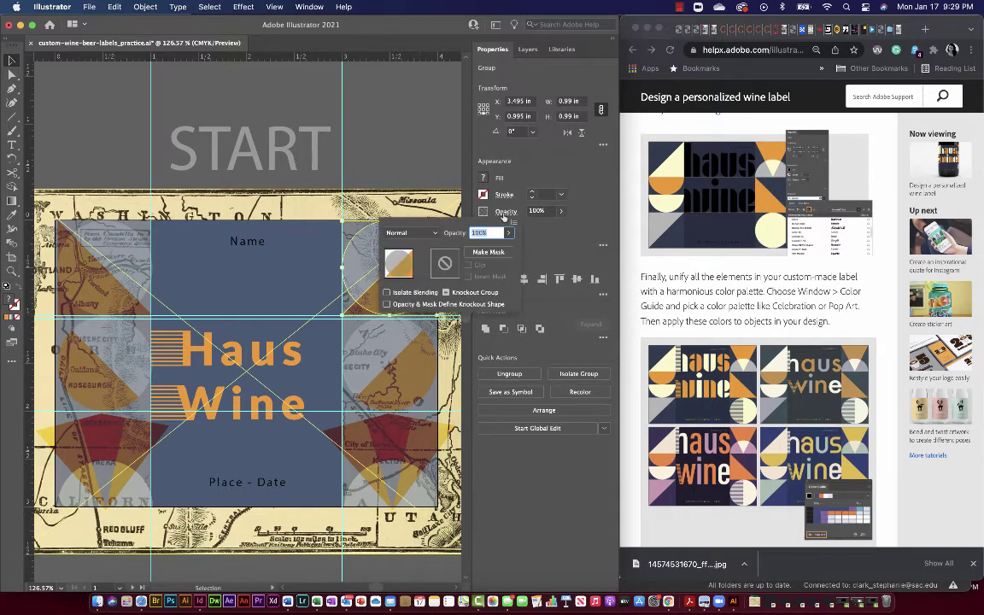
left_click(505, 213)
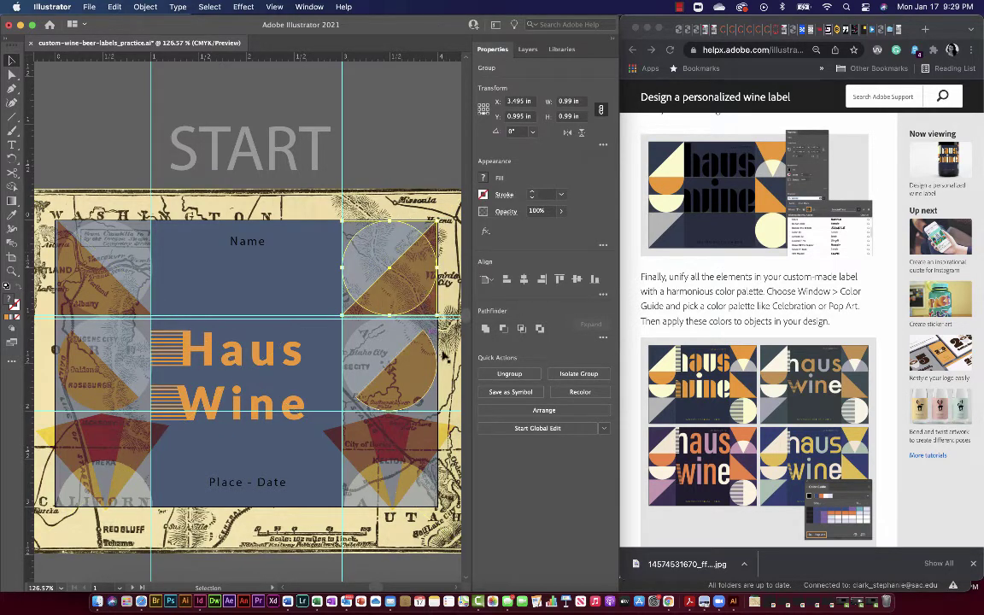
- Replace the "Place - Date" placeholder on the START label with "Los Angeles, CA"
scroll(346, 511, "right", 2)
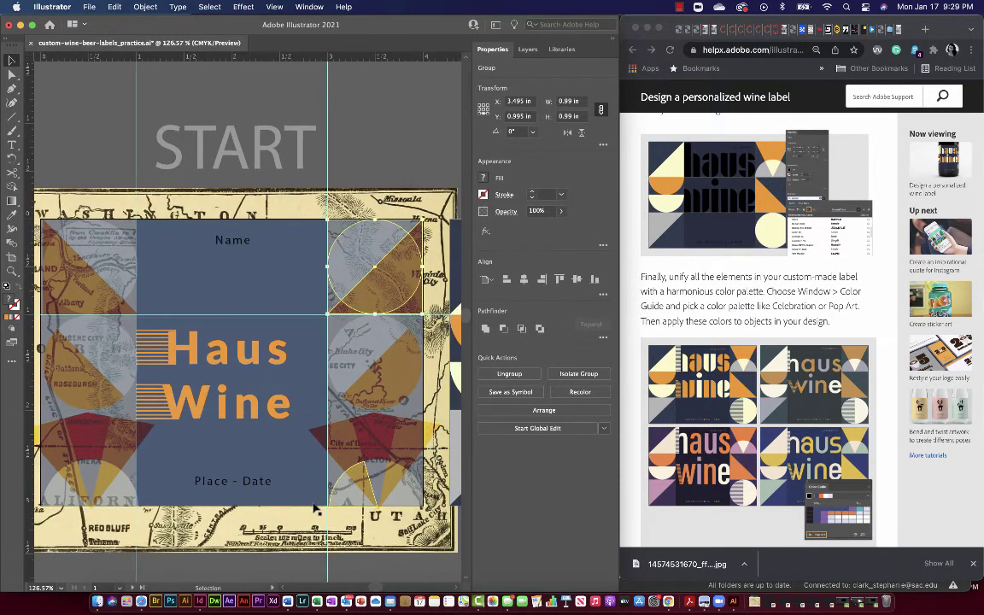
left_click(243, 485)
triple_click(244, 484)
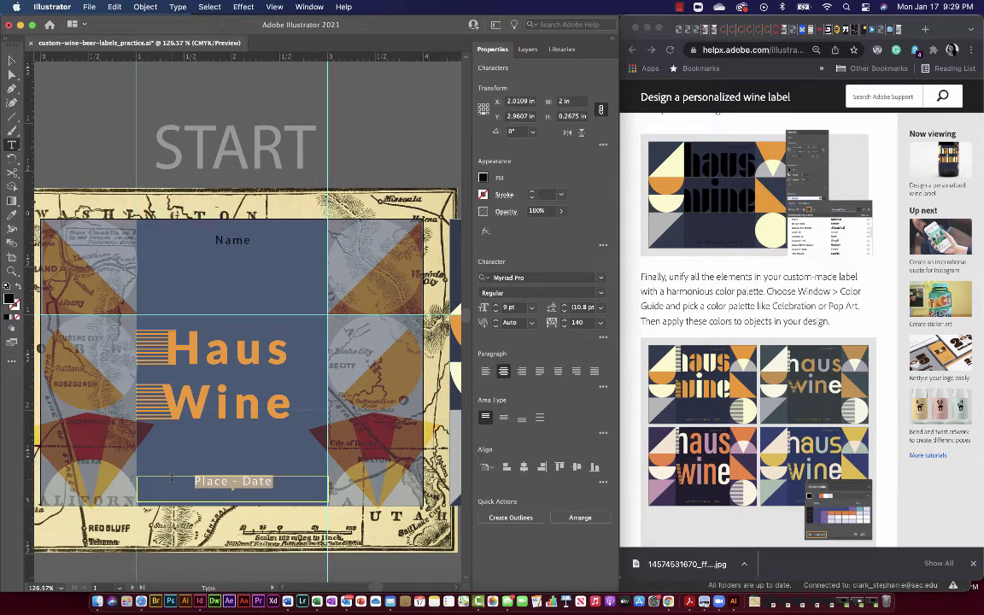
type("Los Angeles, CA")
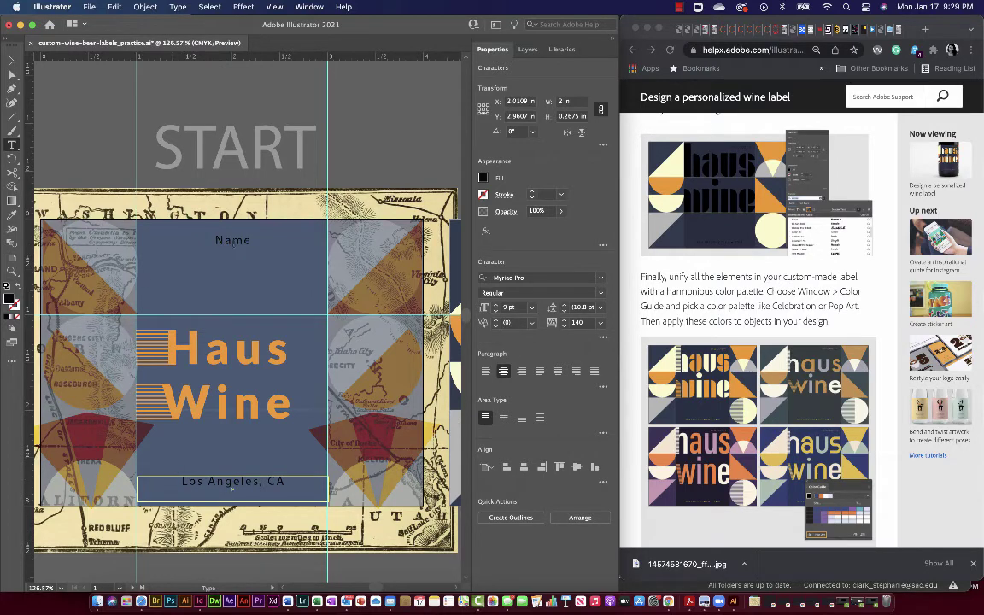
- Replace the "Name" placeholder at the label's top with the owner's surname in possessive form followed by "Kitchen"
left_click(233, 244)
left_click_drag(250, 241, 196, 240)
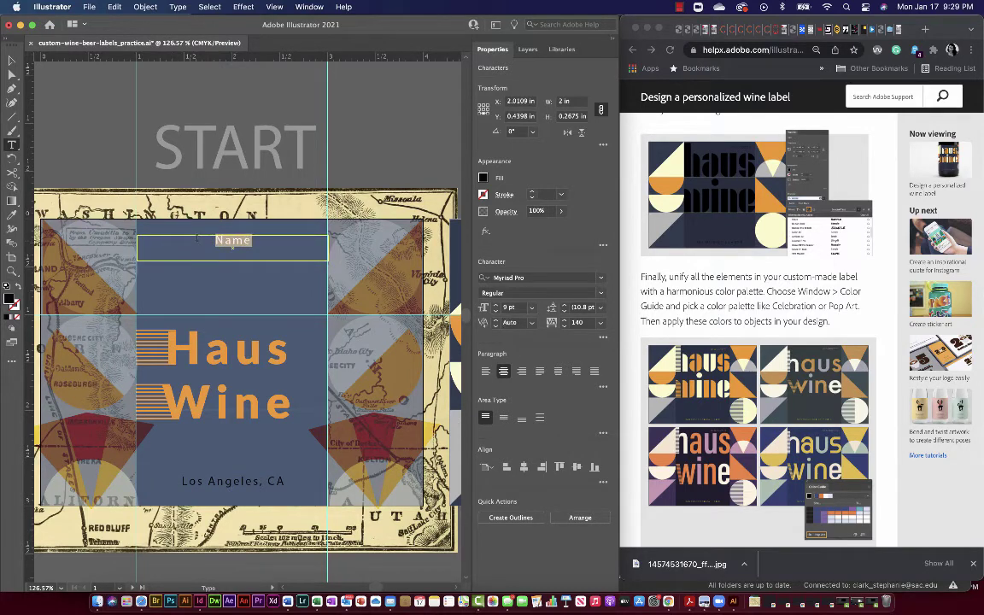
type("Clark Hou")
key("BackSpace")
key("BackSpace")
key("BackSpace")
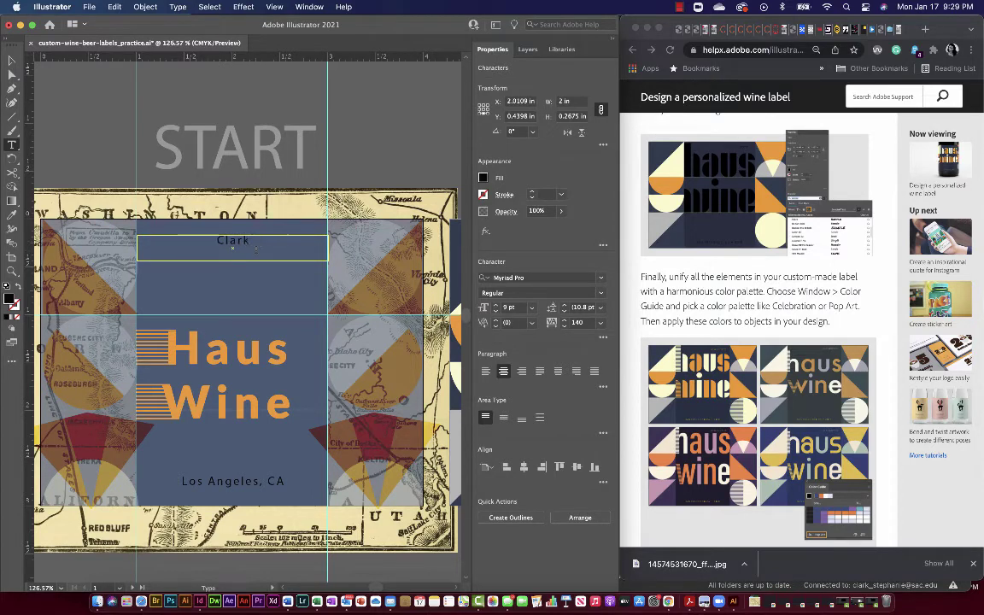
type("'s Kitchen")
left_click(11, 61)
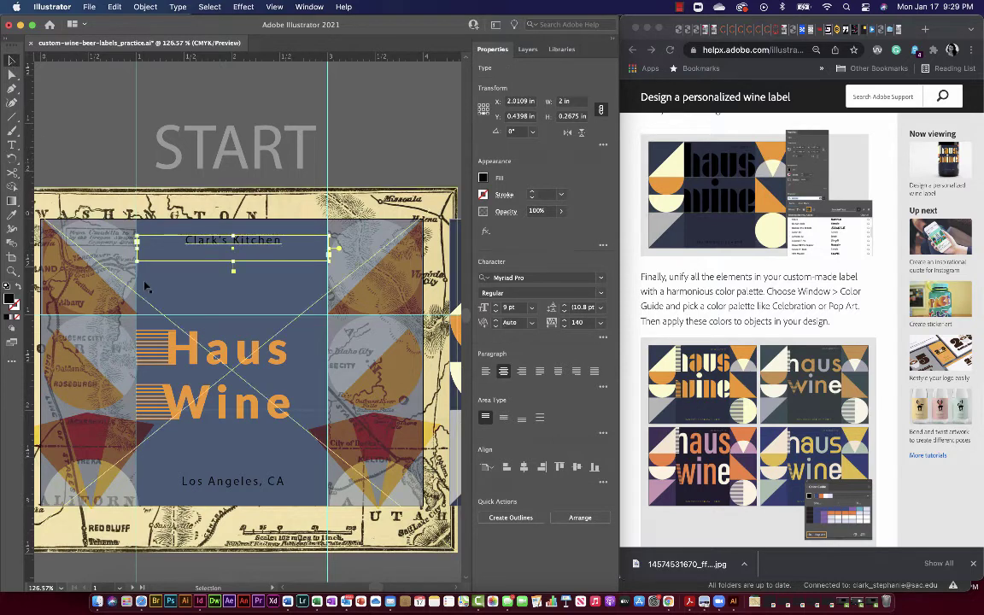
- Set the blending mode of the "Haus Wine" lettering to Color Burn
left_click(207, 291)
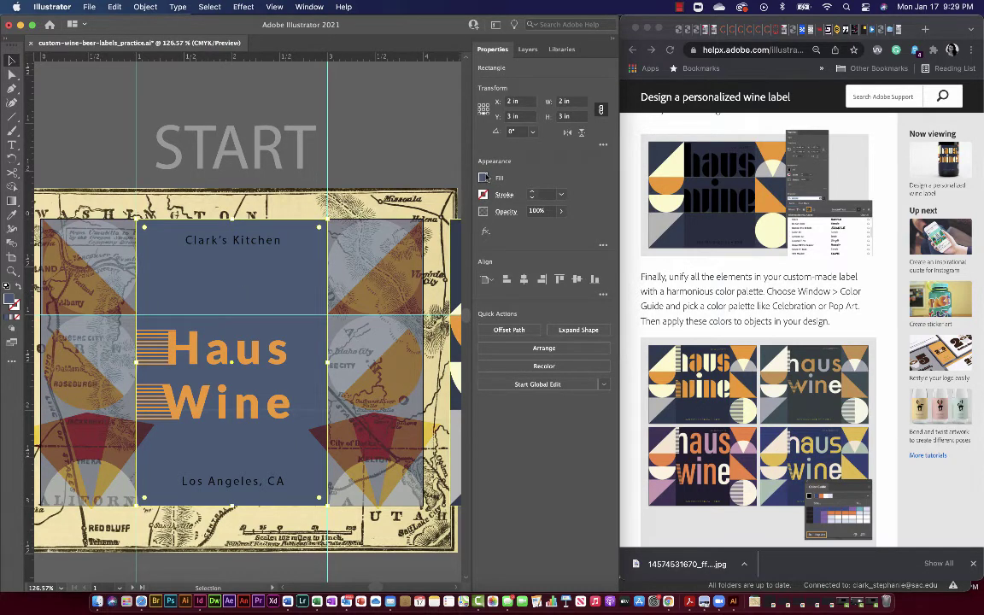
left_click(232, 342)
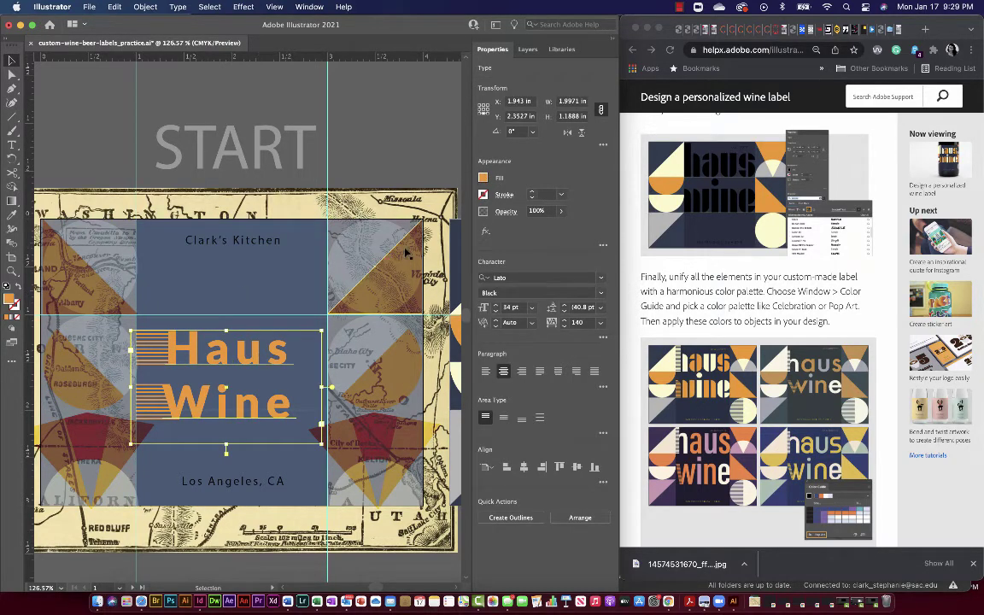
left_click(505, 213)
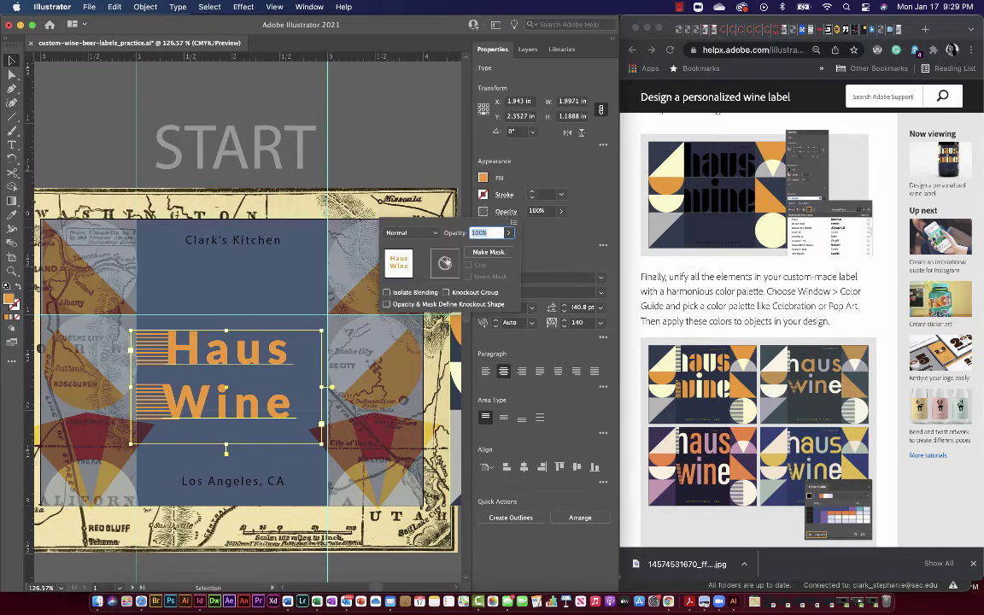
left_click(412, 233)
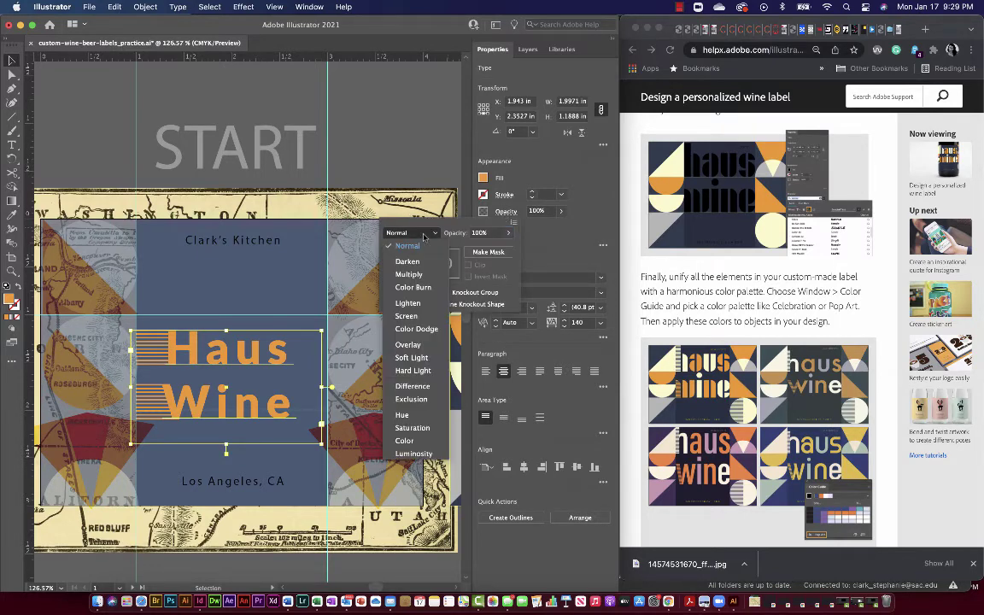
left_click(415, 288)
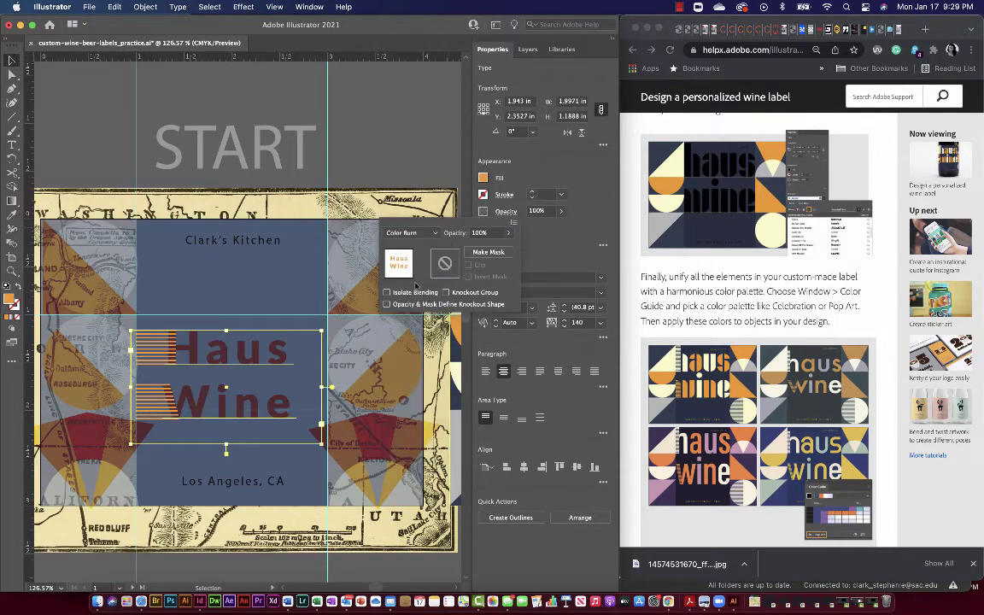
- Apply the Color Burn blending mode to both striped blends beside the lettering
left_click(141, 332)
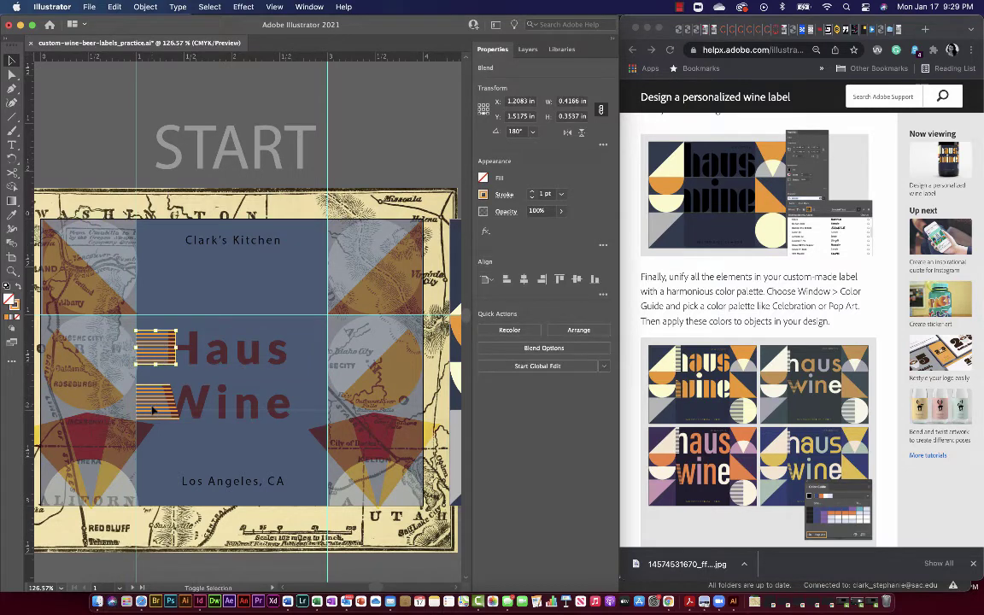
left_click(154, 399, "shift")
left_click(504, 211)
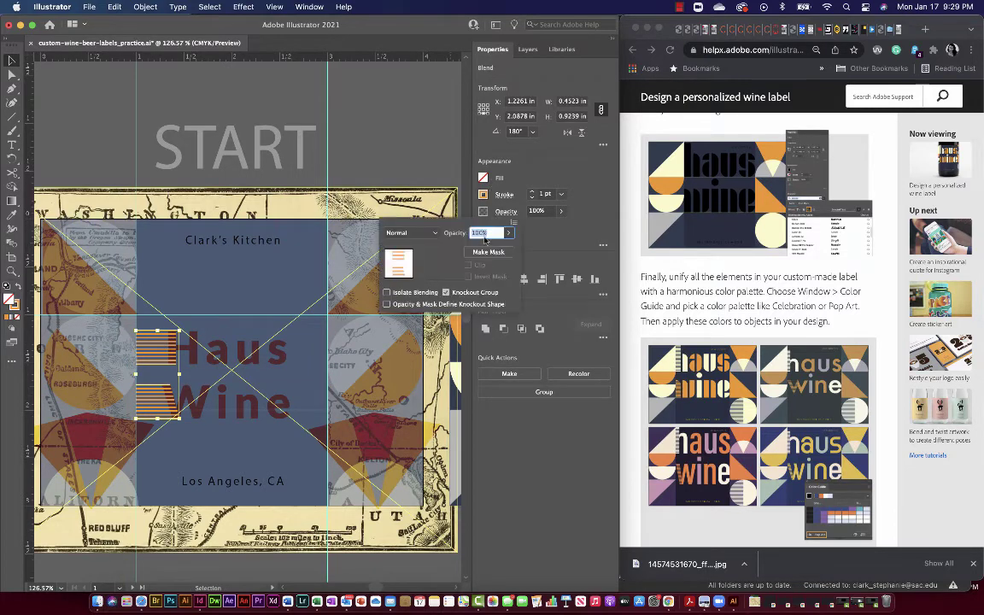
left_click(412, 233)
left_click(416, 290)
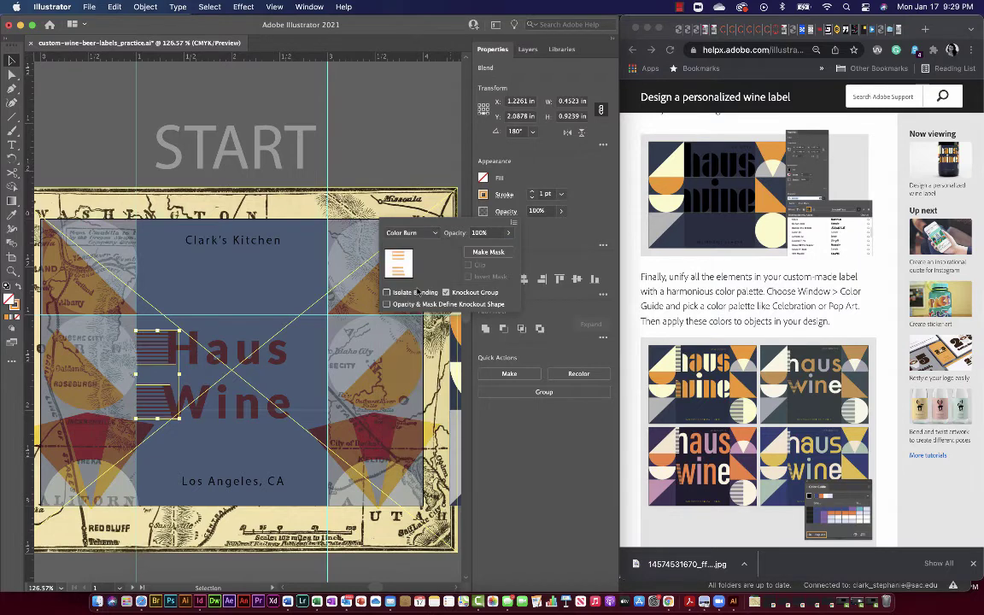
key("Escape")
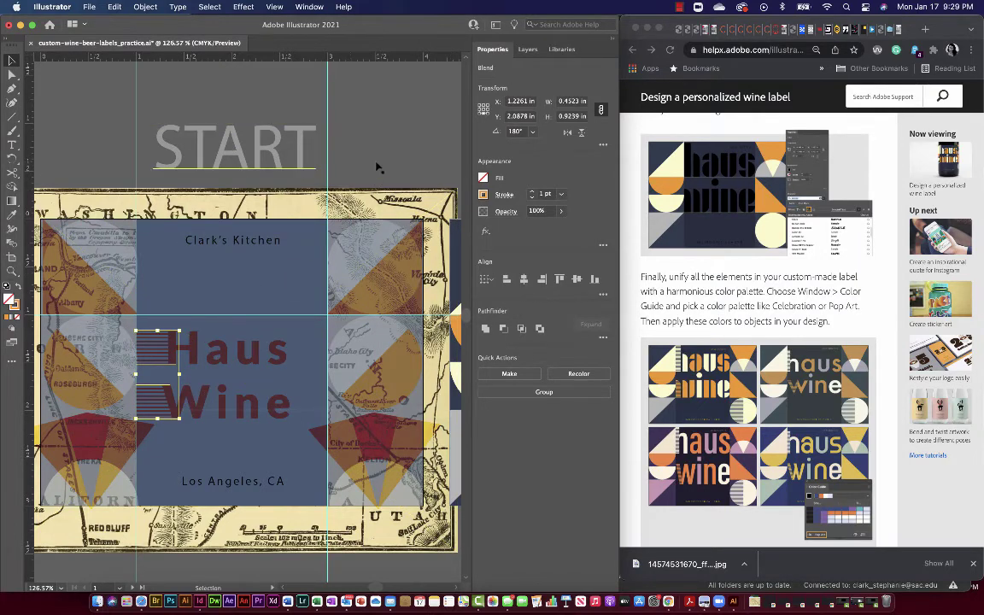
- Change the fill of the START label's central rectangle to the lighter greyish blue #889BB7
left_click(267, 284)
left_click(268, 282)
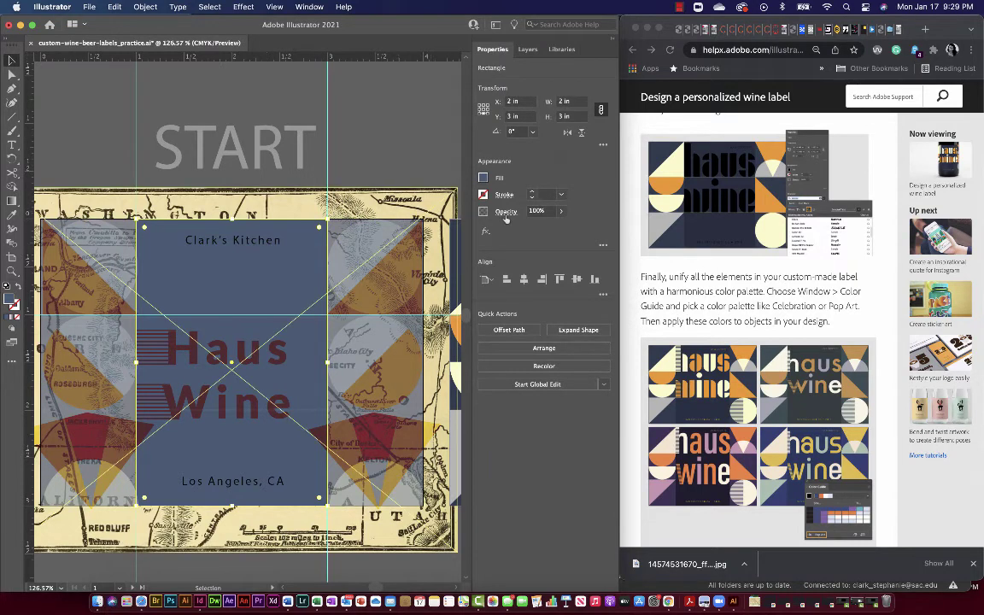
left_click(483, 178)
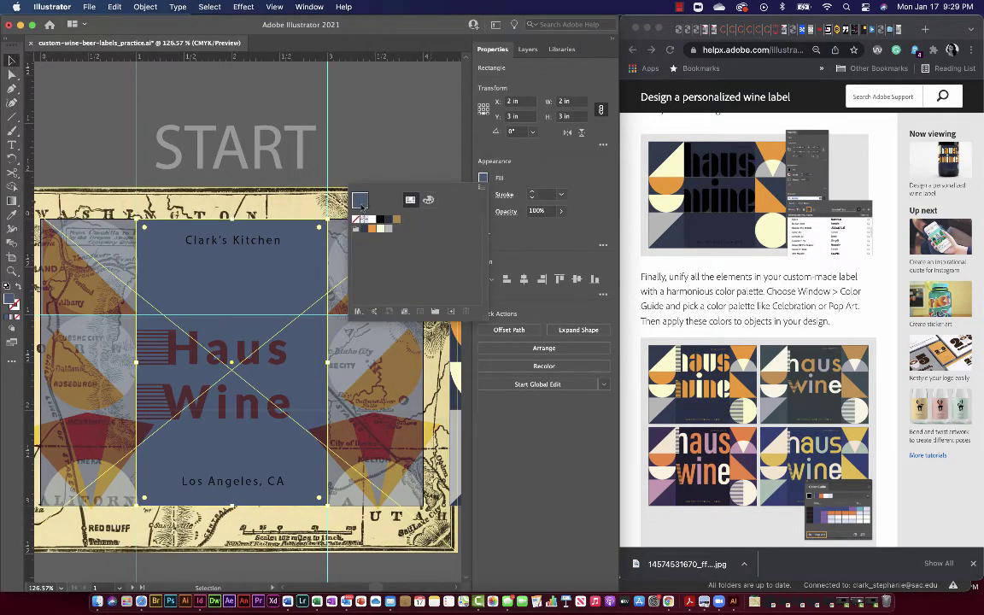
left_click(12, 302)
double_click(11, 299)
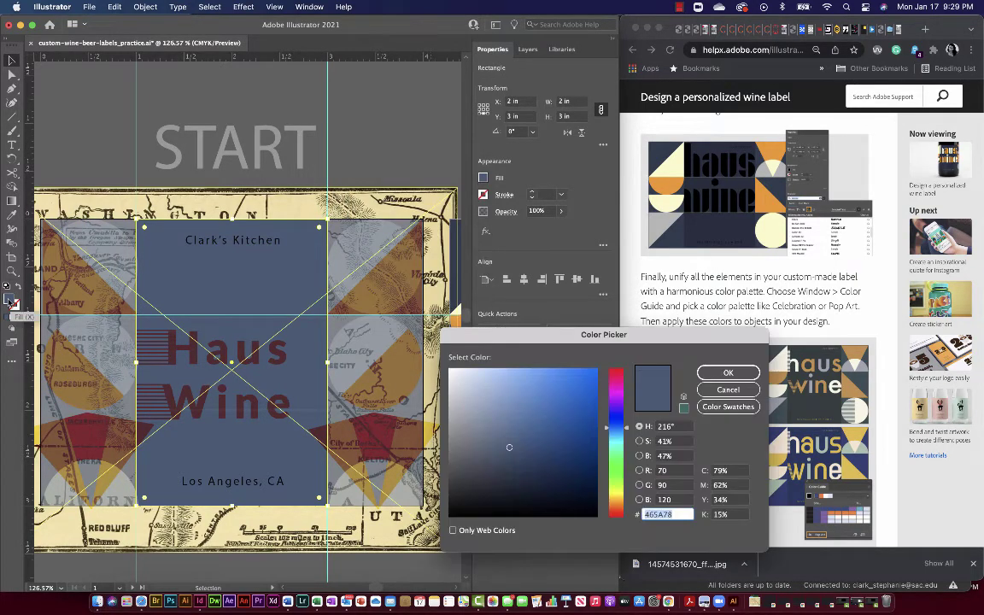
left_click(508, 413)
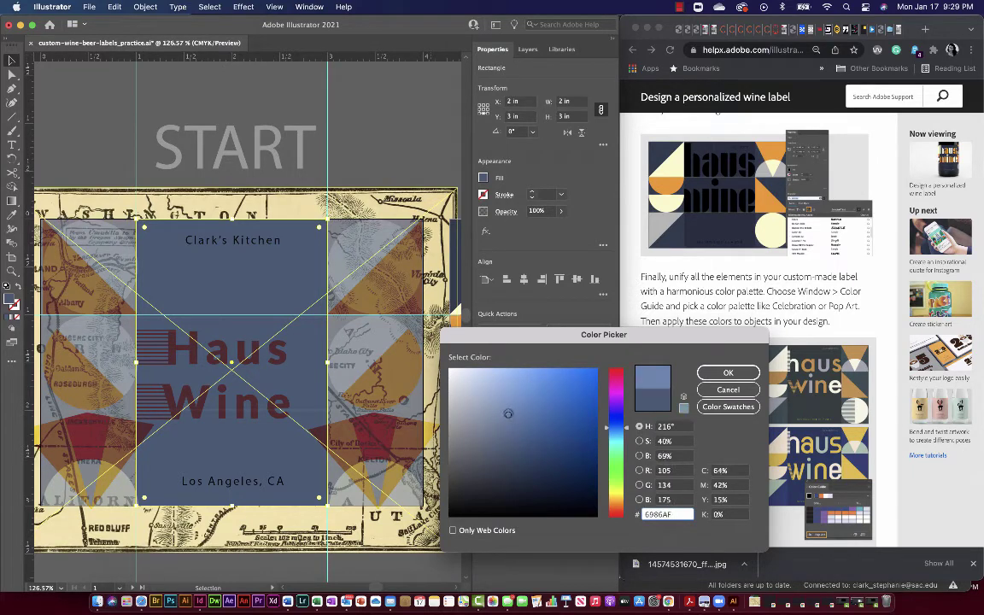
left_click(499, 405)
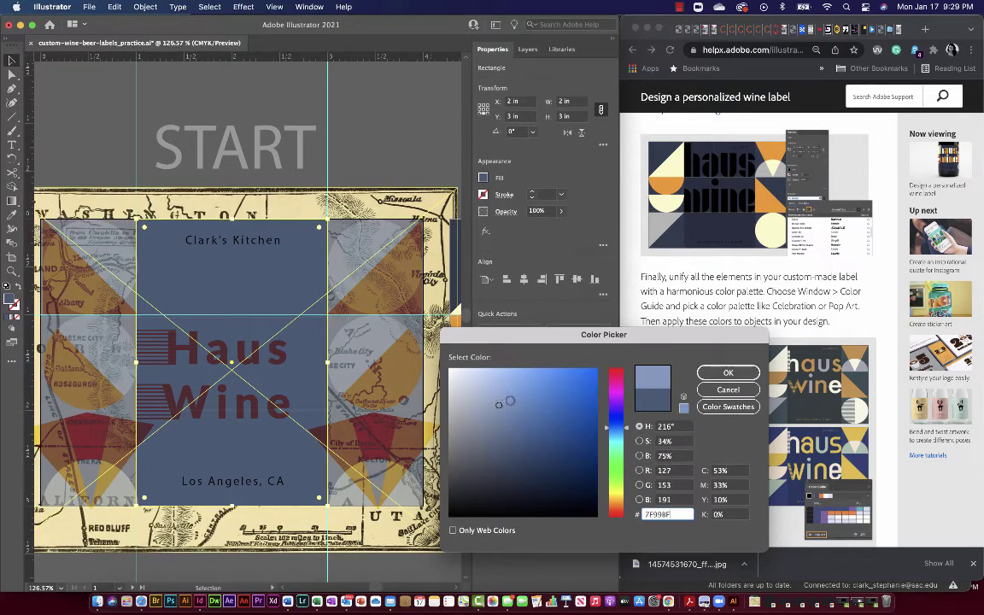
left_click_drag(499, 404, 488, 411)
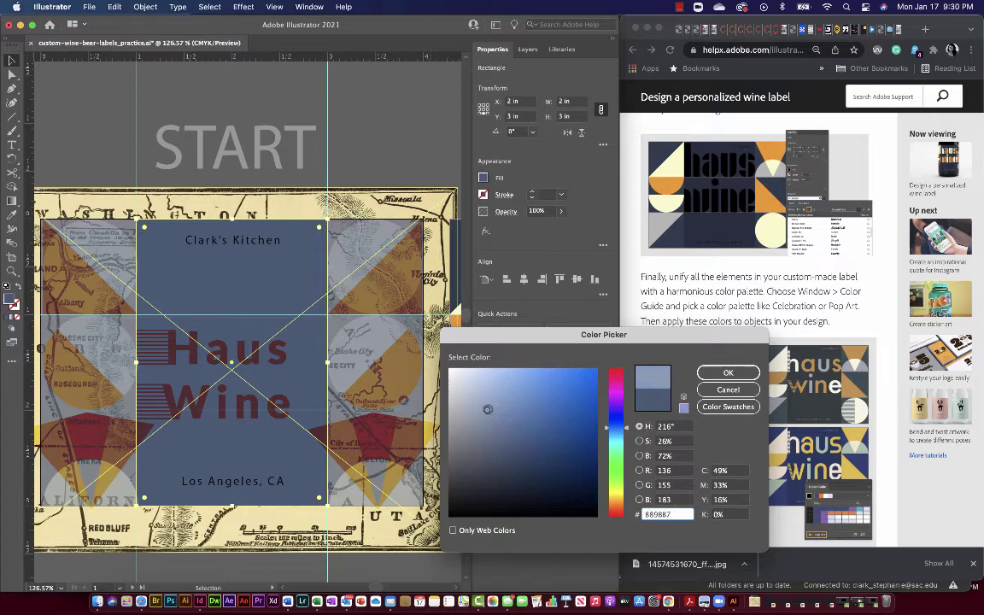
left_click(726, 374)
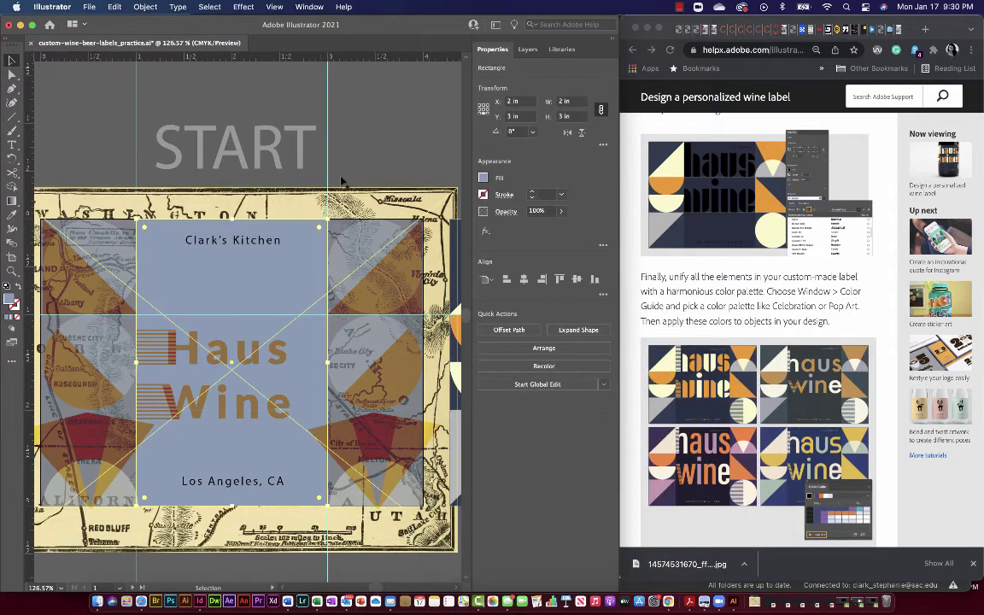
left_click(376, 150)
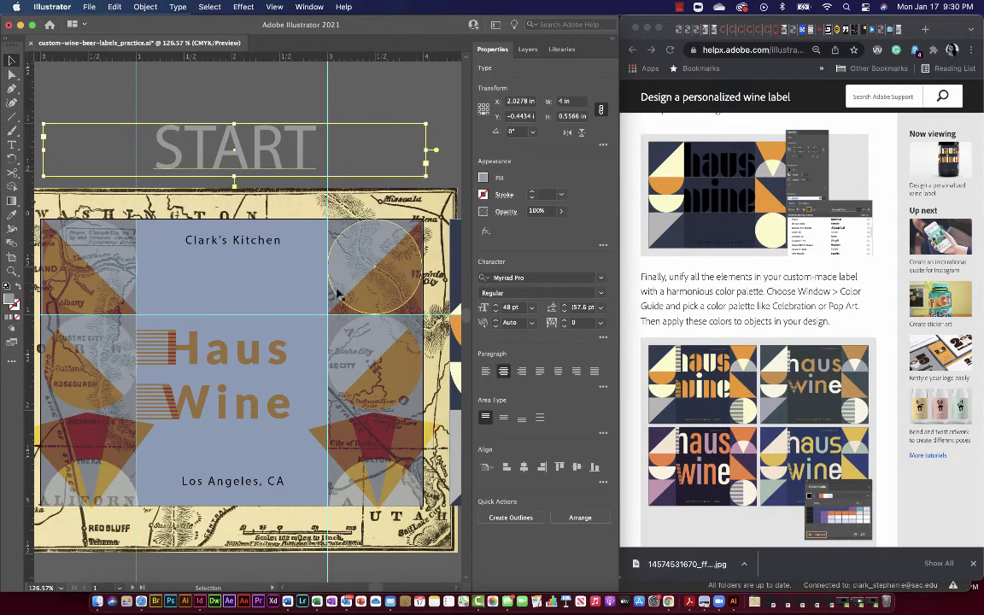
- Set the font of the "Los Angeles, CA" line to Neutraface Text
scroll(337, 294, "down", 3)
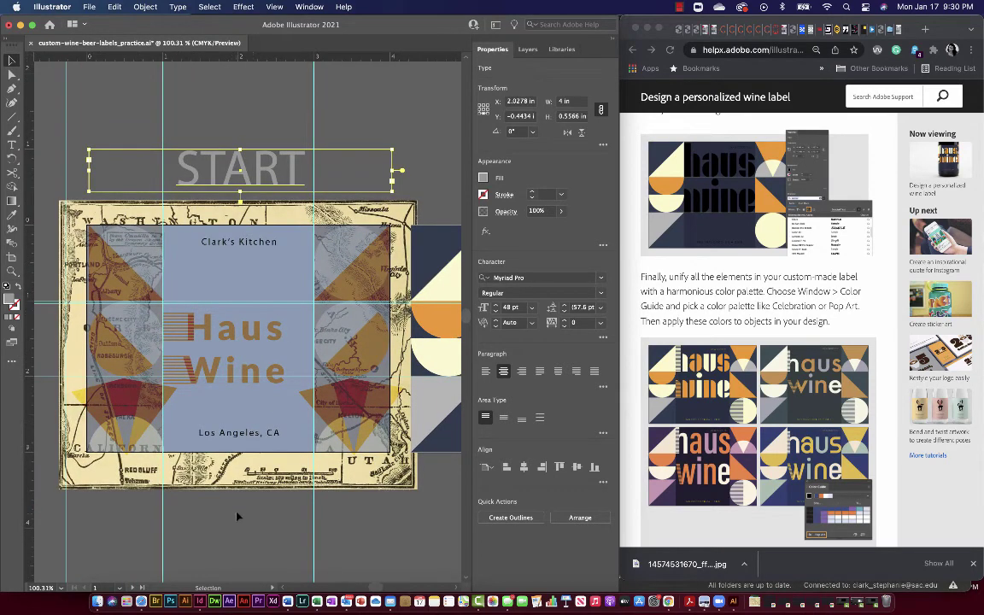
left_click(251, 435)
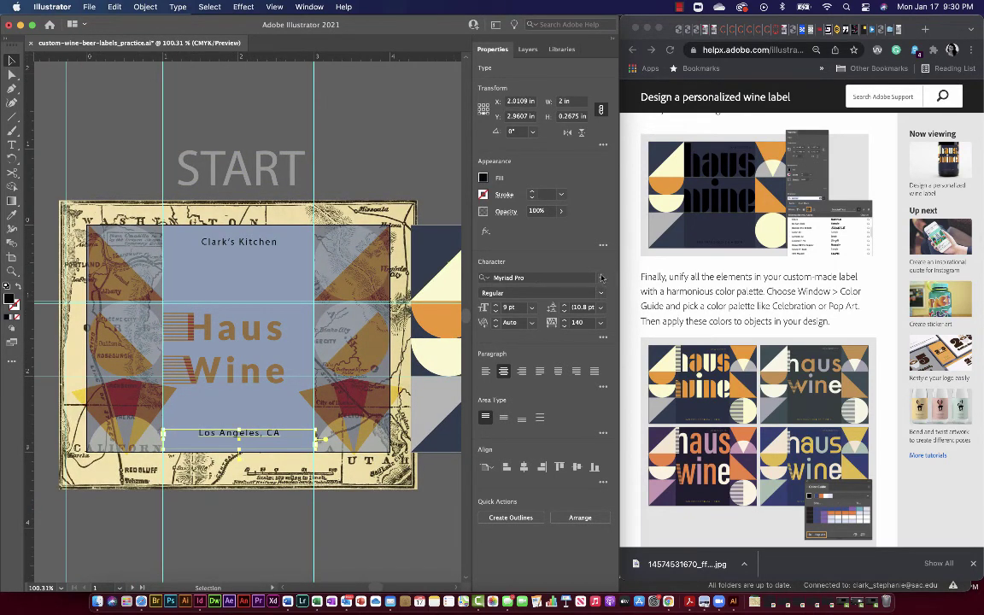
left_click(601, 278)
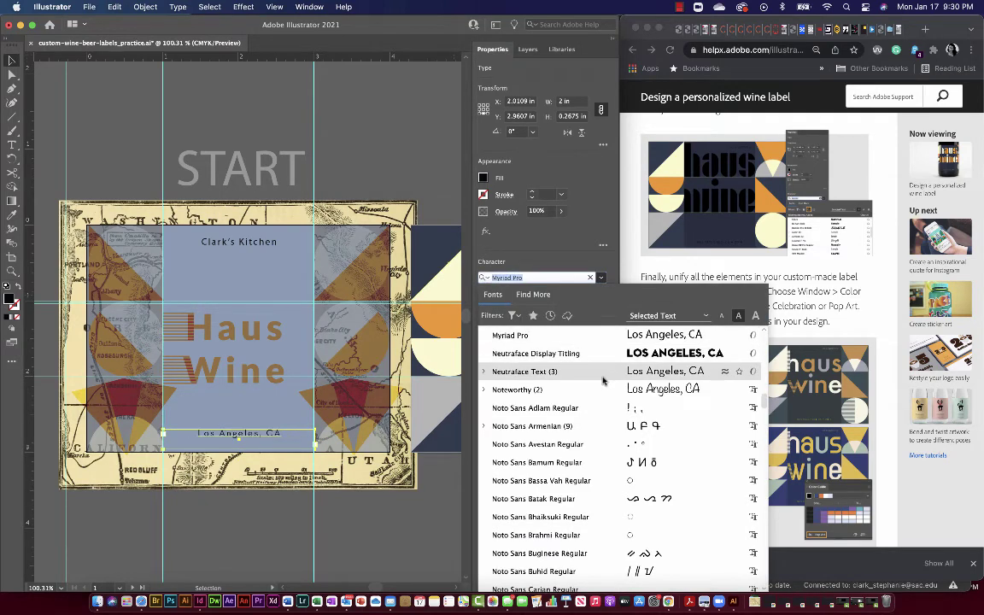
key("Escape")
- Set the font of the kitchen name line at the label's top to Lato Hairline
left_click(240, 243)
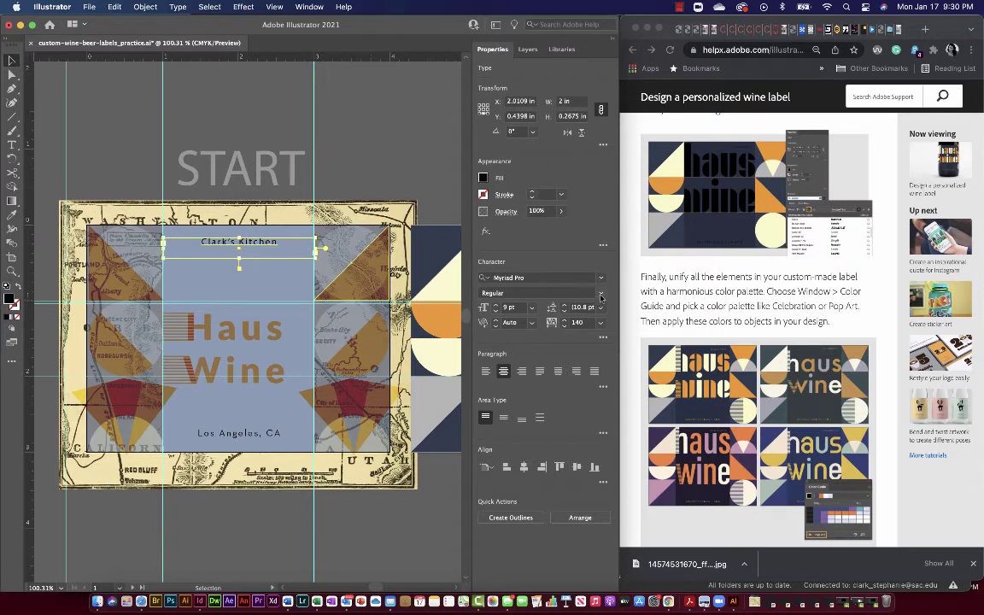
left_click(600, 293)
left_click(602, 278)
left_click(602, 278)
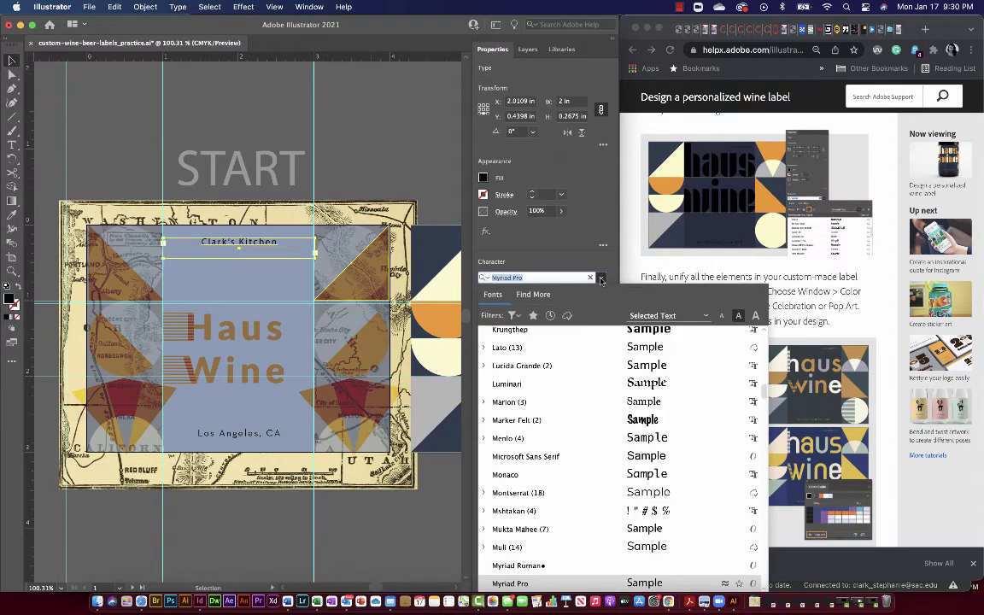
scroll(579, 358, "up", 5)
scroll(579, 358, "up", 10)
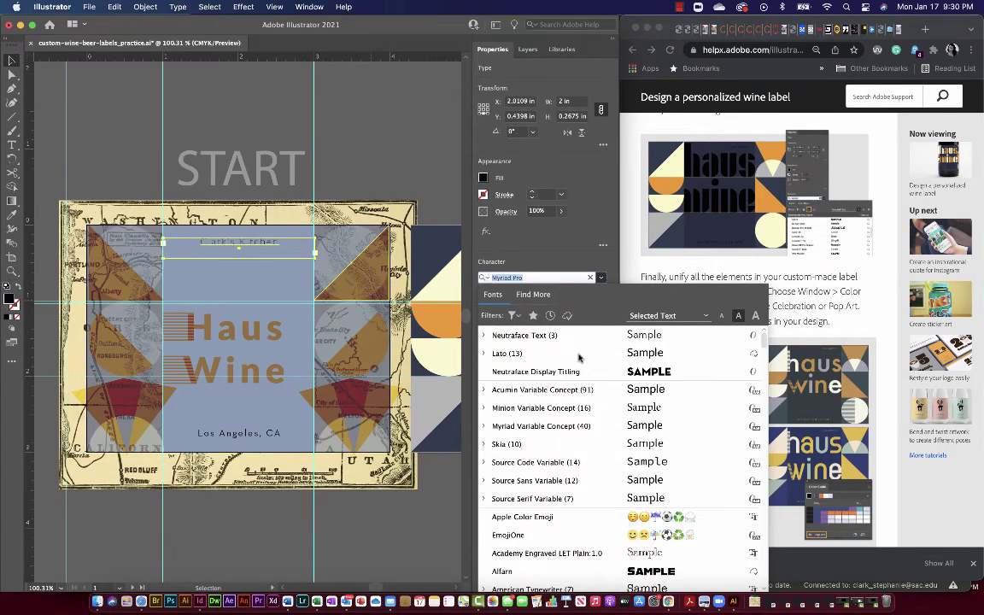
left_click(503, 354)
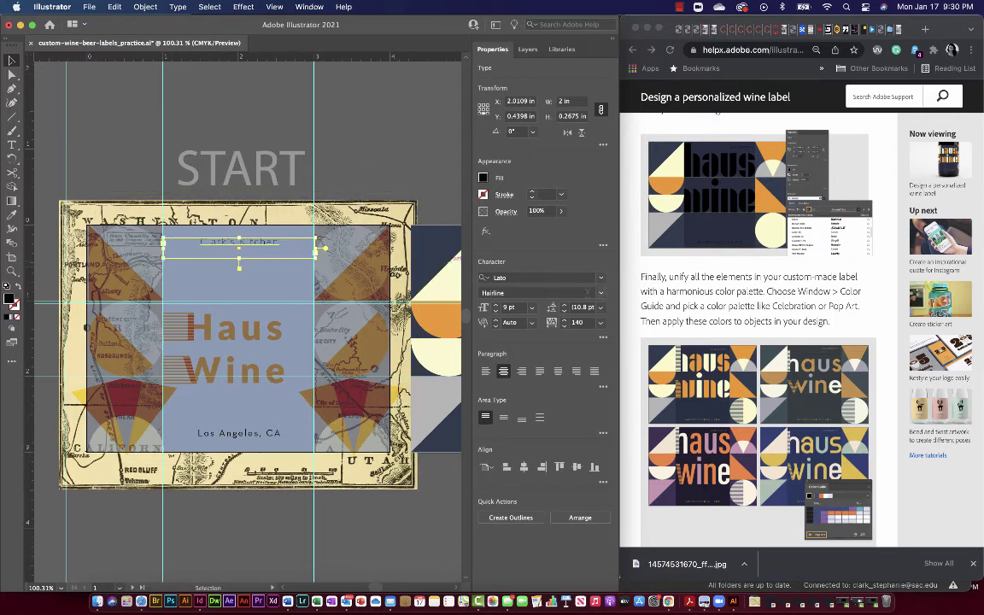
left_click(257, 433)
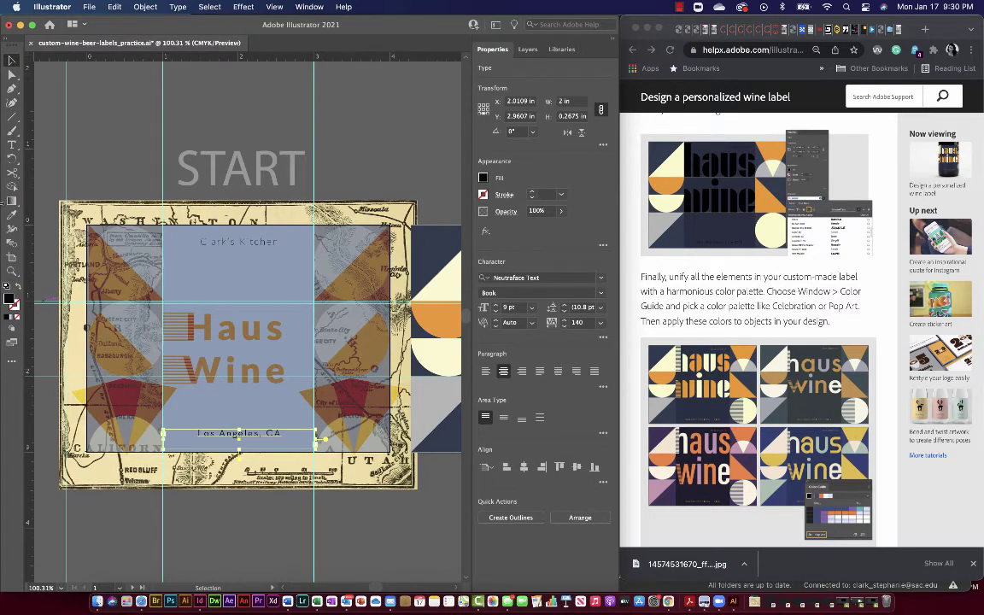
- Draw a black rectangle about 3.99 in by 2.96 in over the START label's artwork
left_click(10, 117)
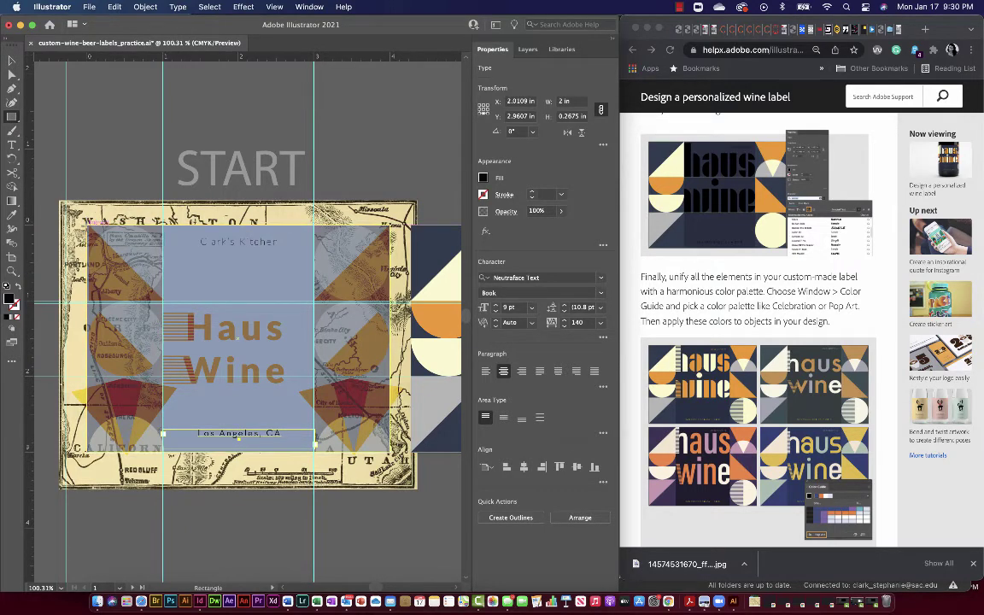
left_click_drag(87, 225, 393, 451)
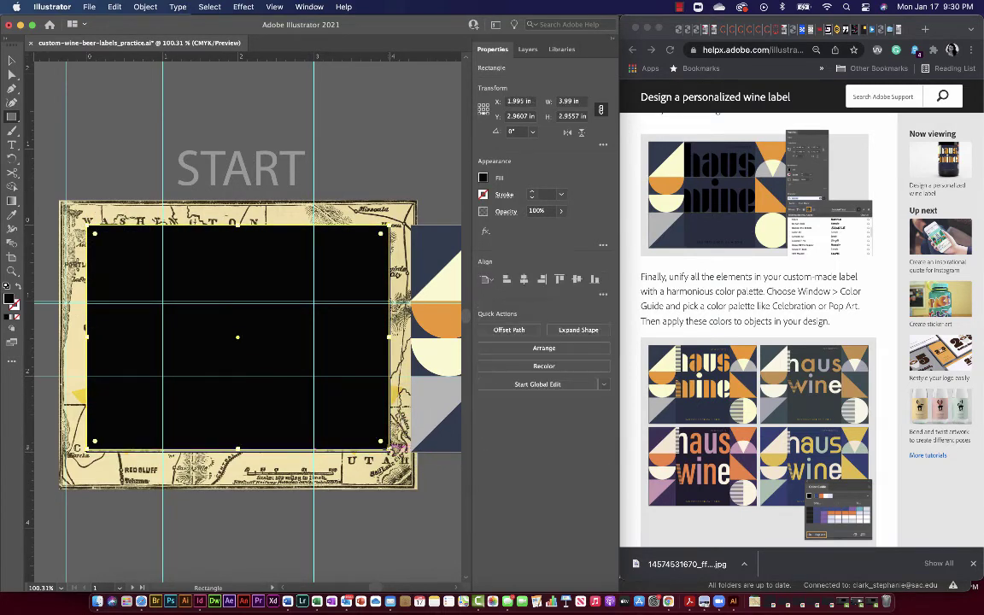
key("v")
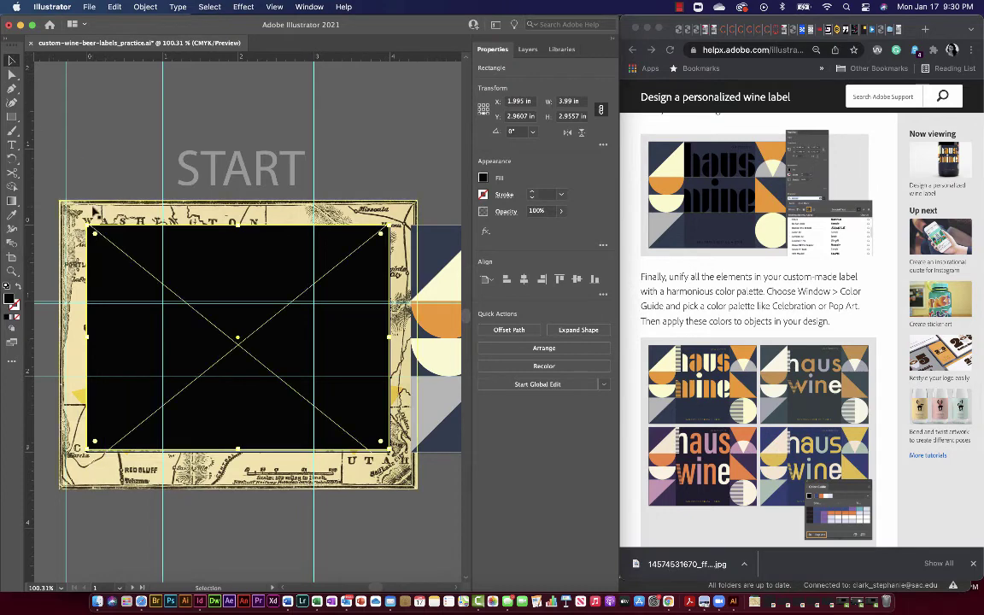
- Hide the guides around the labels, leaving the grid off
key("a")
key("super+apostrophe")
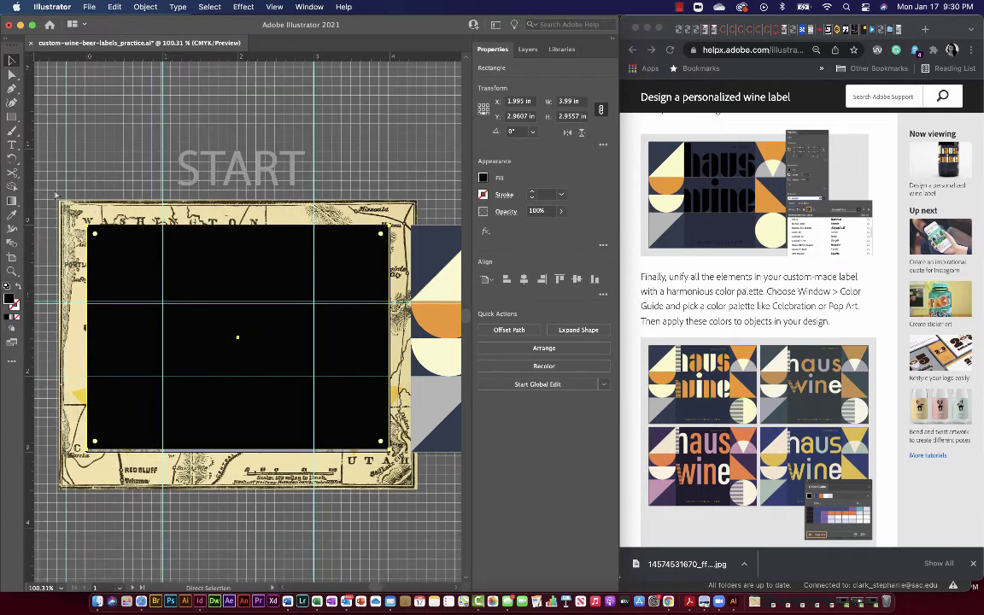
key("super+apostrophe")
key("super+apostrophe")
key("super+apostrophe")
key("super+semicolon")
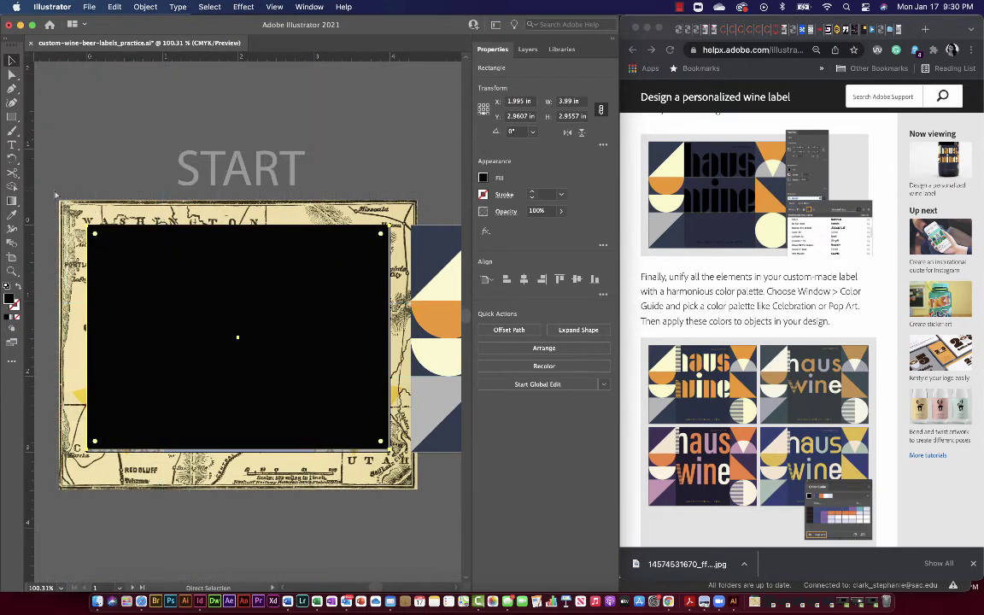
- Make a clipping mask from the black rectangle over the map, shapes, lettering and START heading
key("v")
left_click_drag(53, 189, 393, 493)
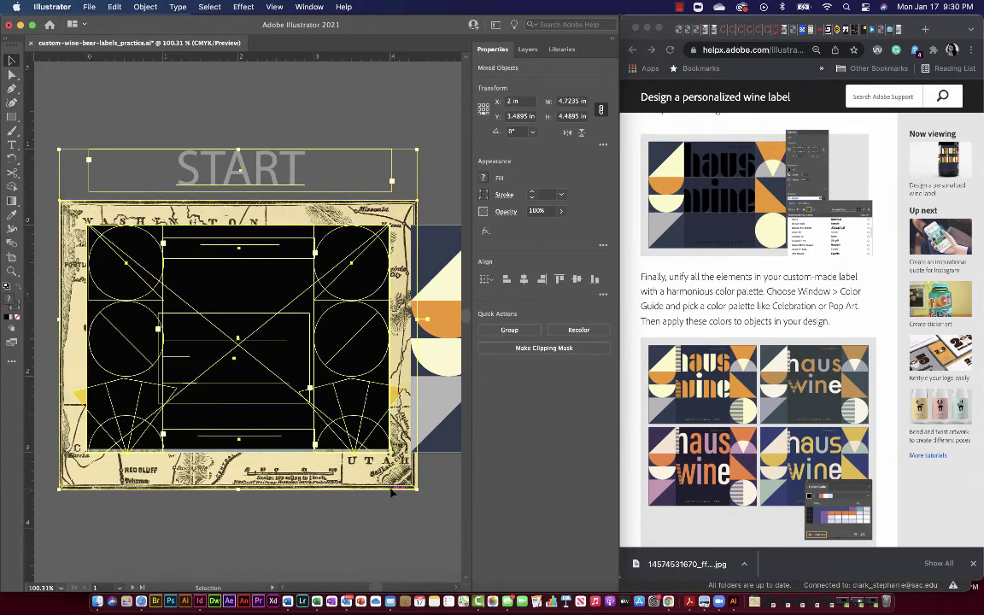
left_click(142, 7)
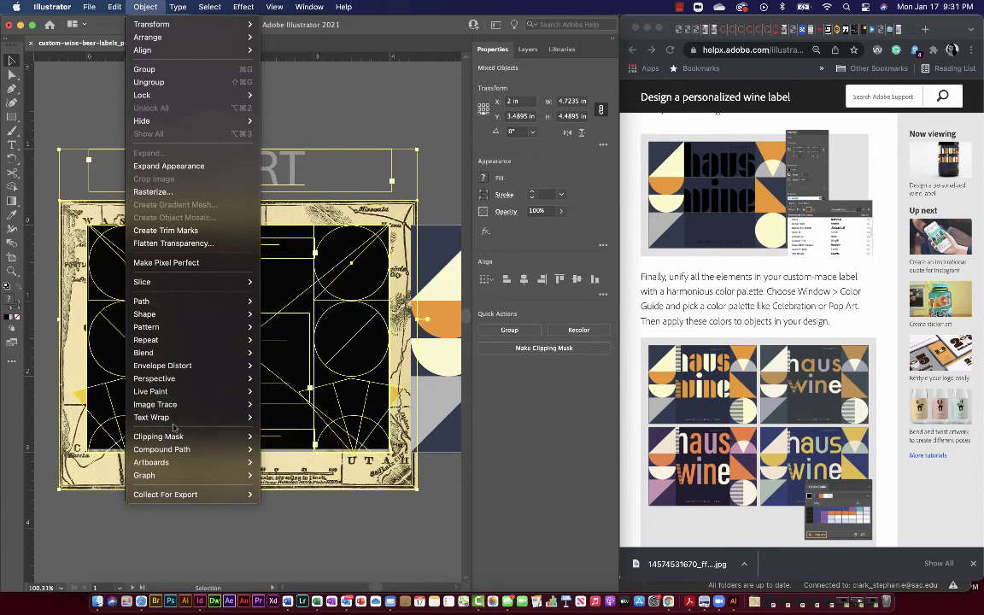
mouse_move(197, 437)
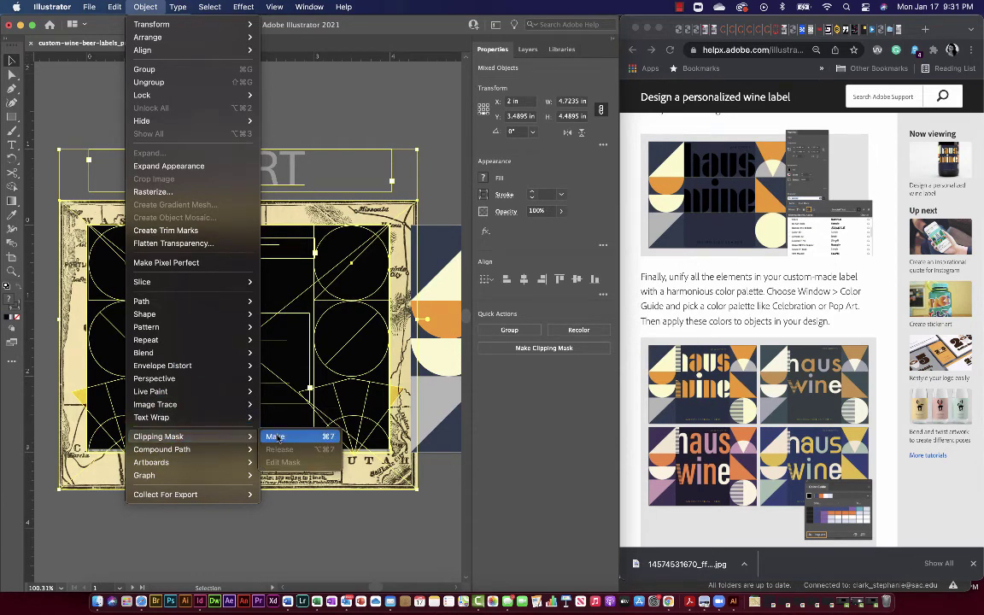
left_click(322, 440)
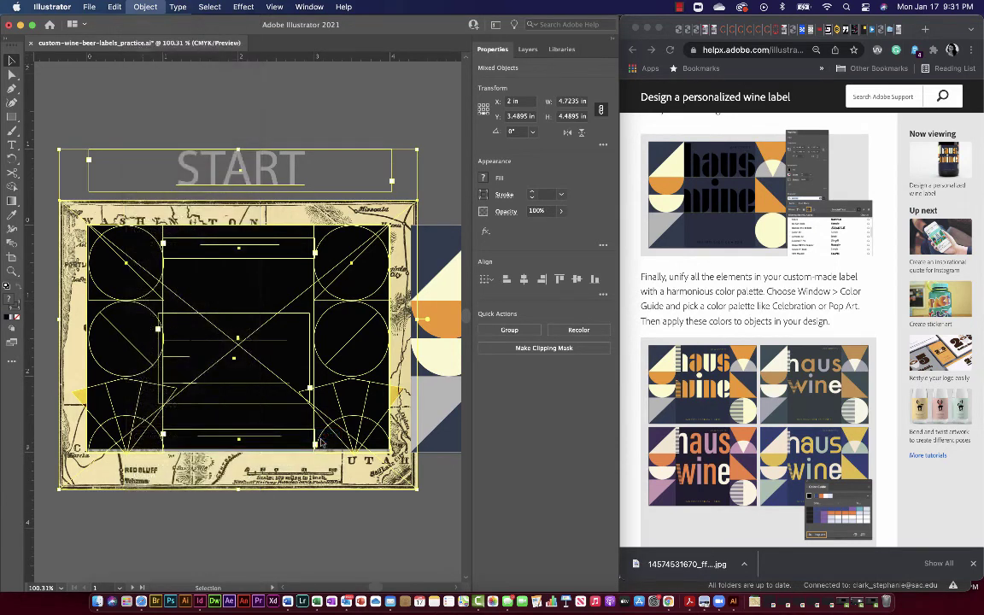
left_click(307, 522)
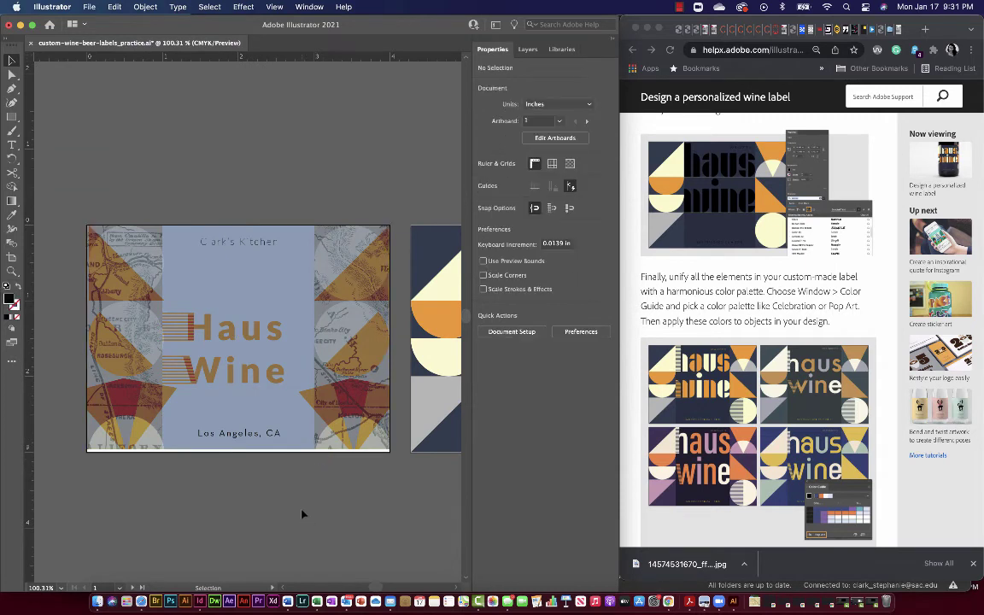
- Extend the clipping rectangle's lower edge down to the bottom of the START label
key("a")
left_click(289, 452)
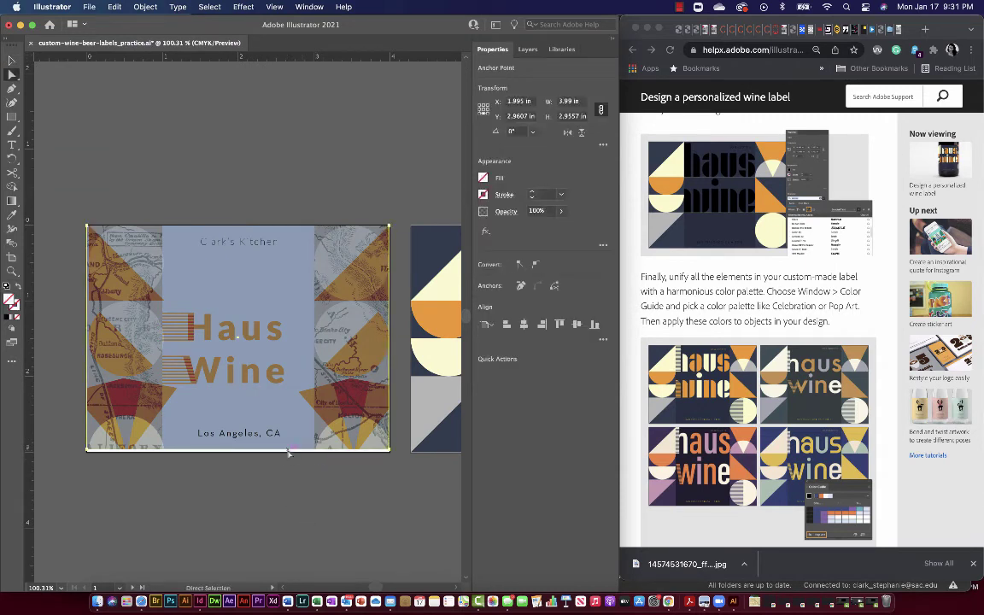
left_click_drag(289, 454, 293, 458)
left_click(298, 481)
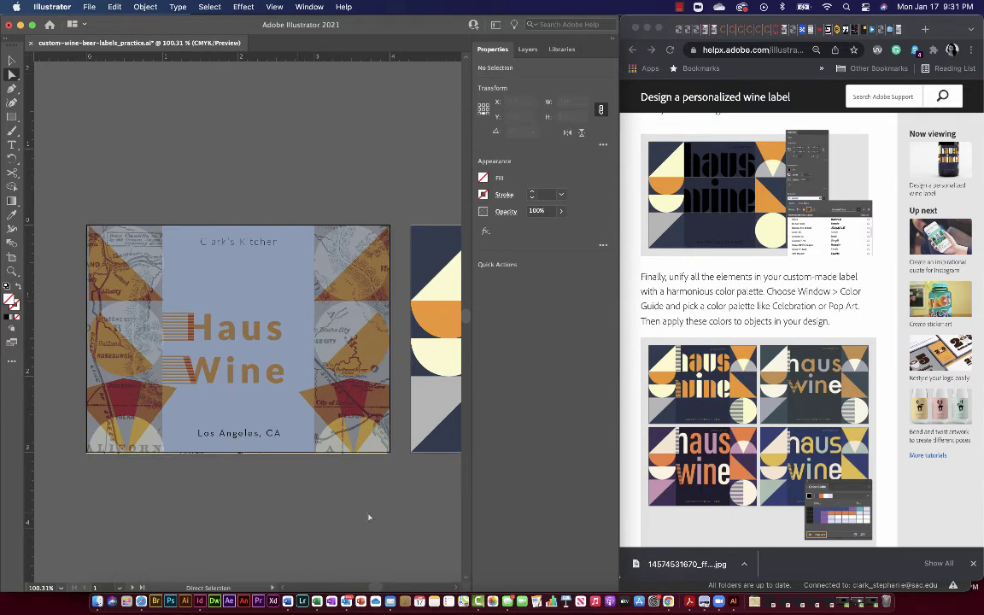
- Move the kitchen name line down to just above the "Haus Wine" lettering
scroll(369, 517, "right", 1)
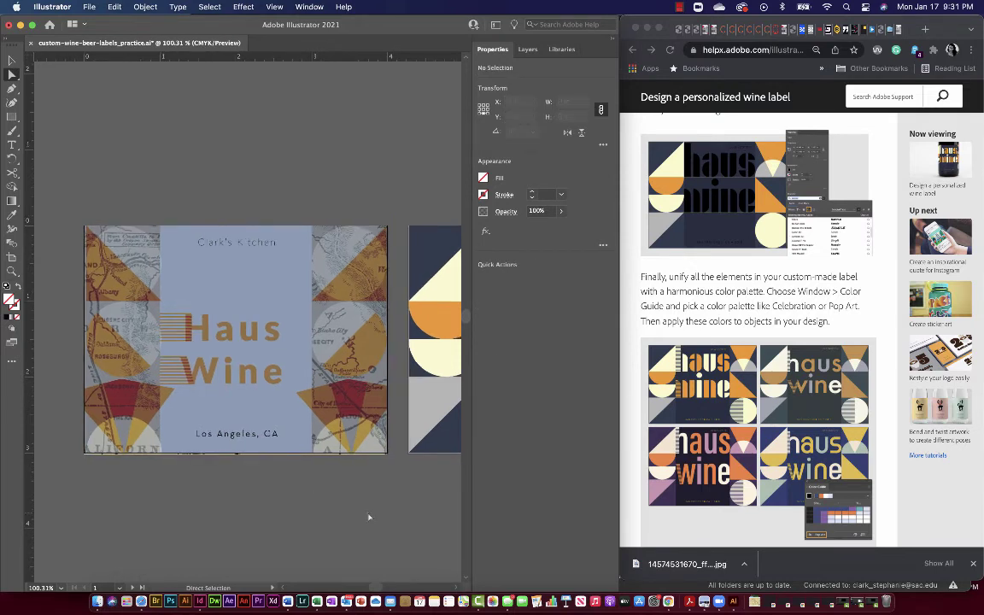
scroll(352, 501, "right", 10)
scroll(352, 501, "up", 1)
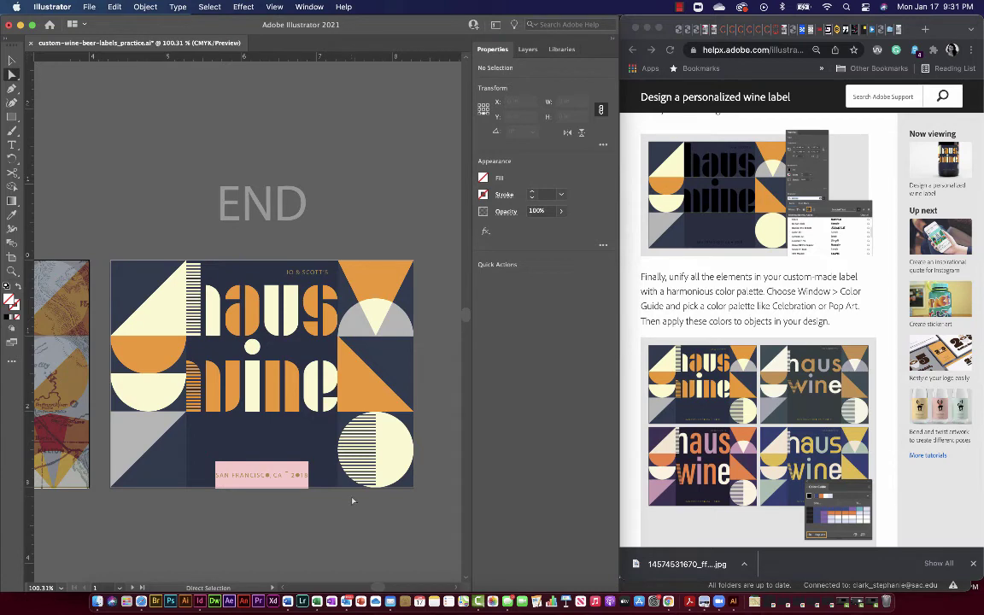
scroll(352, 501, "left", 10)
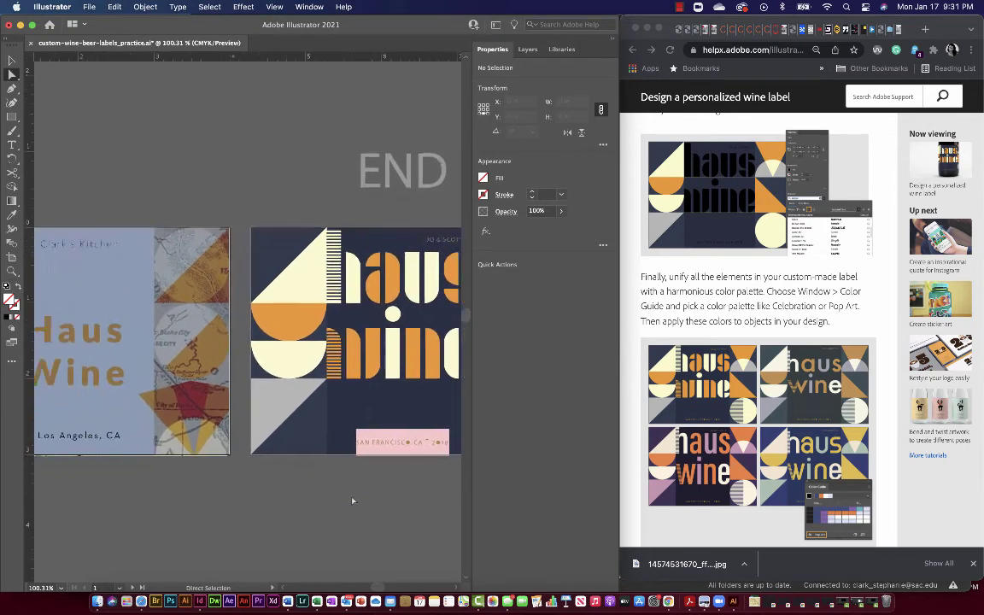
left_click(213, 266)
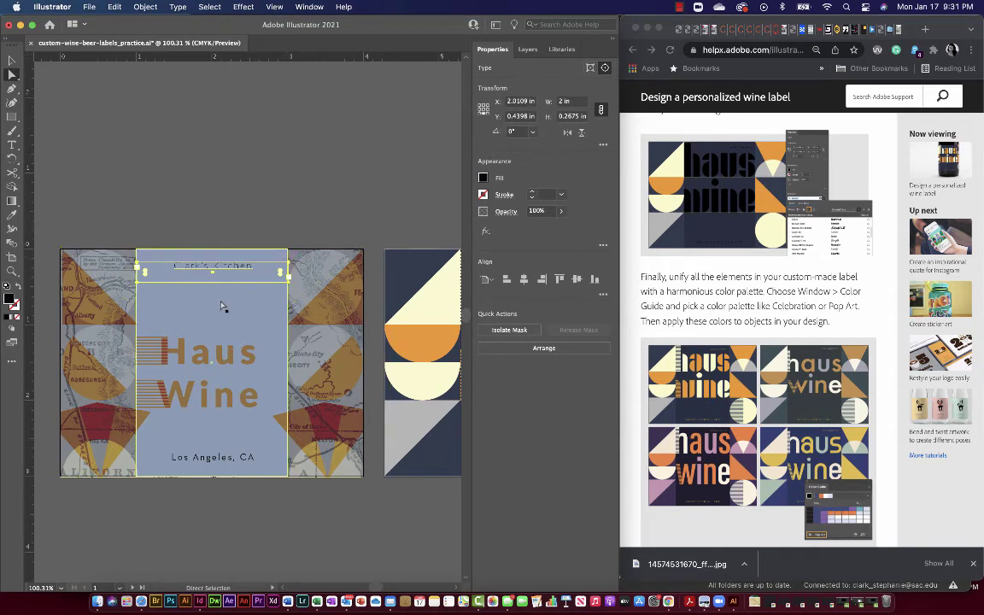
key("v")
left_click_drag(224, 272, 226, 331)
left_click(211, 500)
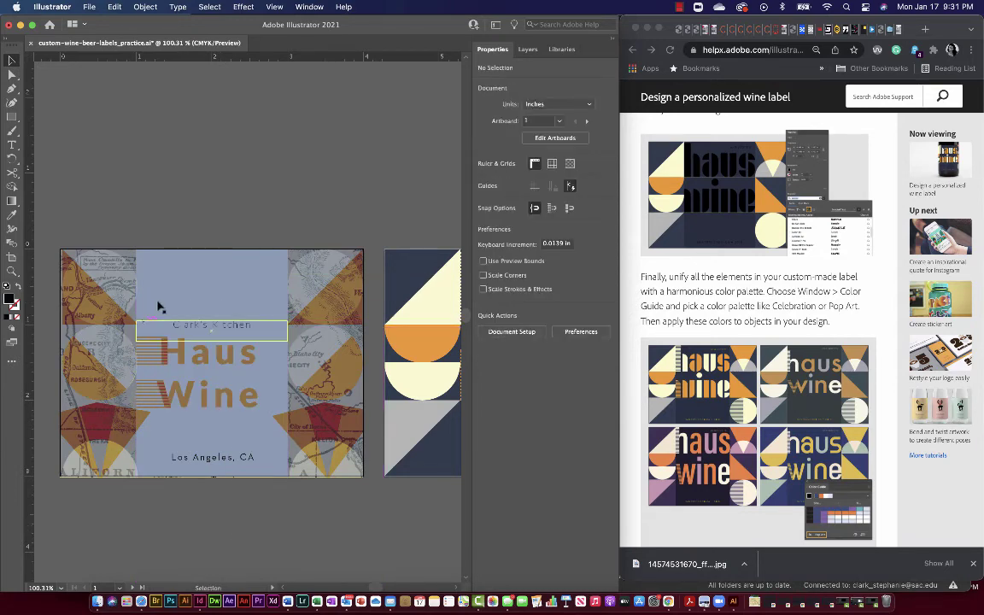
- Open the START label's clip group in isolation mode
left_click(204, 264)
key("a")
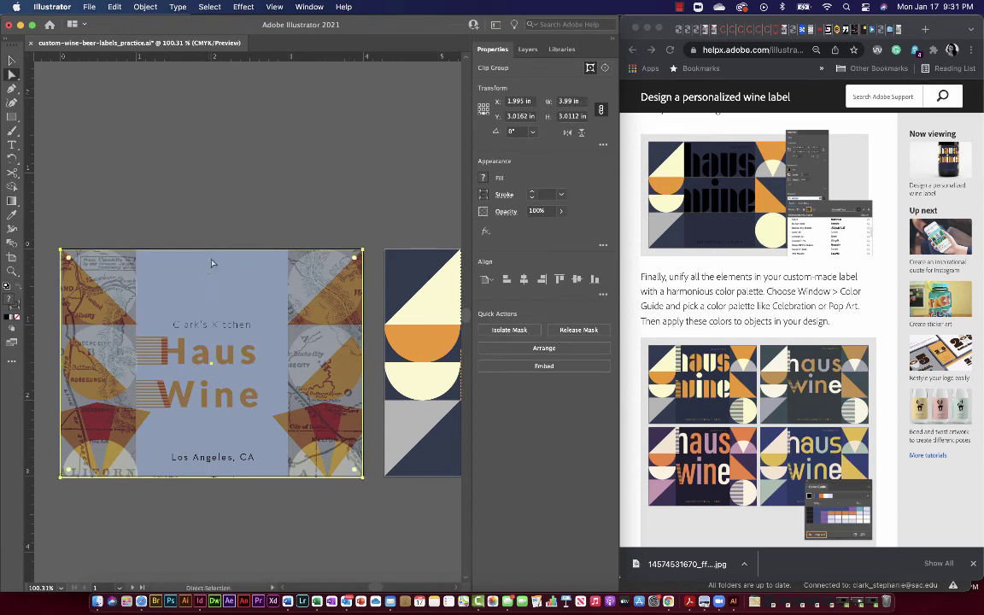
key("v")
double_click(249, 283)
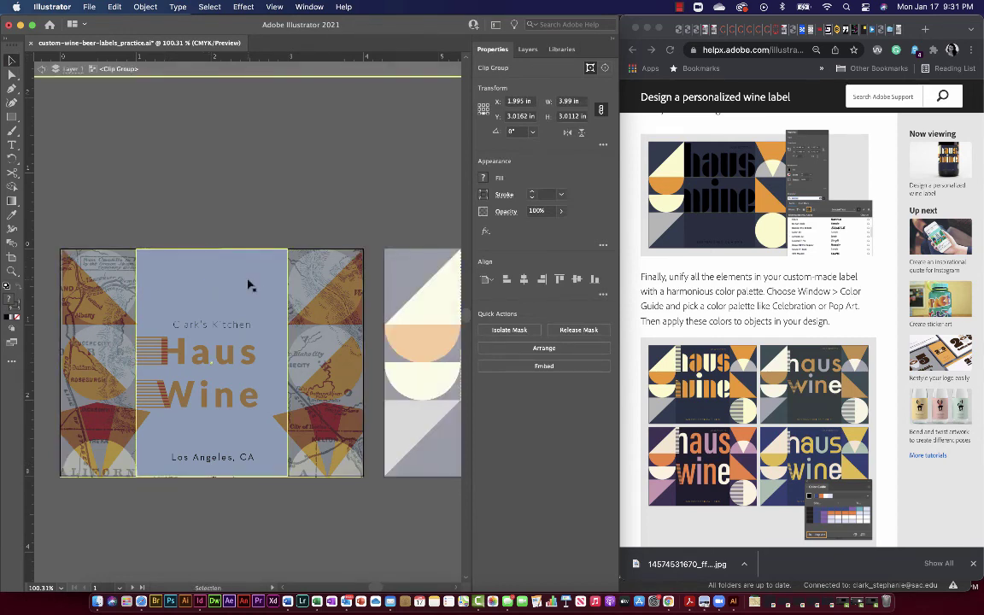
- Try lowering the blue centre rectangle's upper edge to just above the kitchen name, making it about 2.26 in high
left_click(251, 284)
key("a")
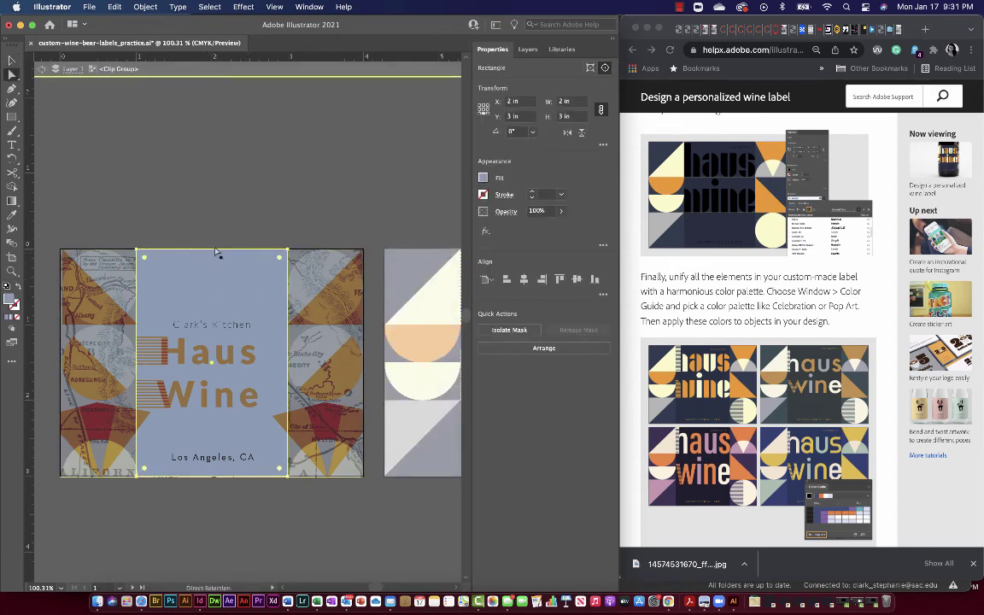
key("v")
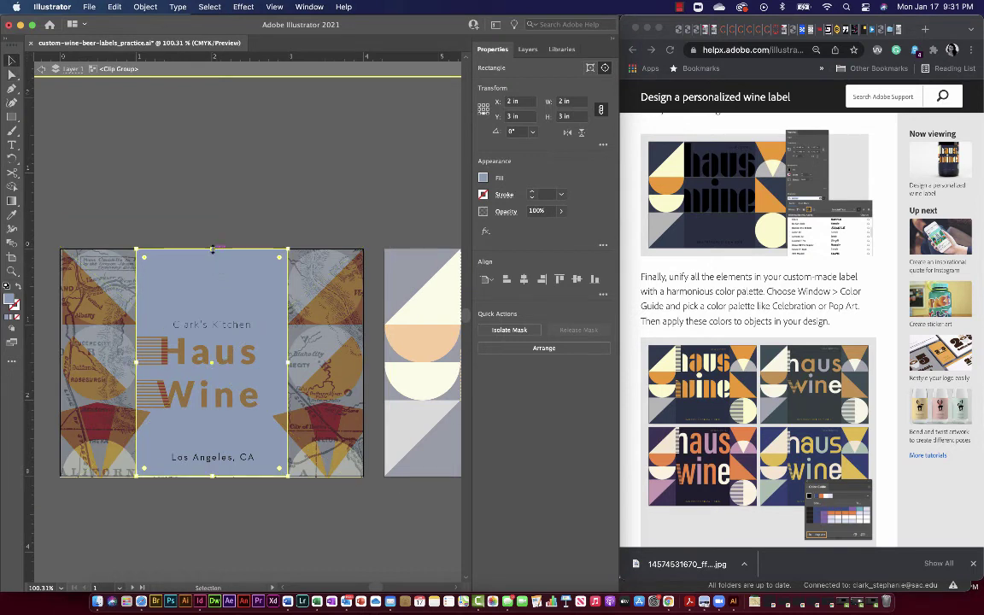
left_click_drag(213, 251, 213, 306)
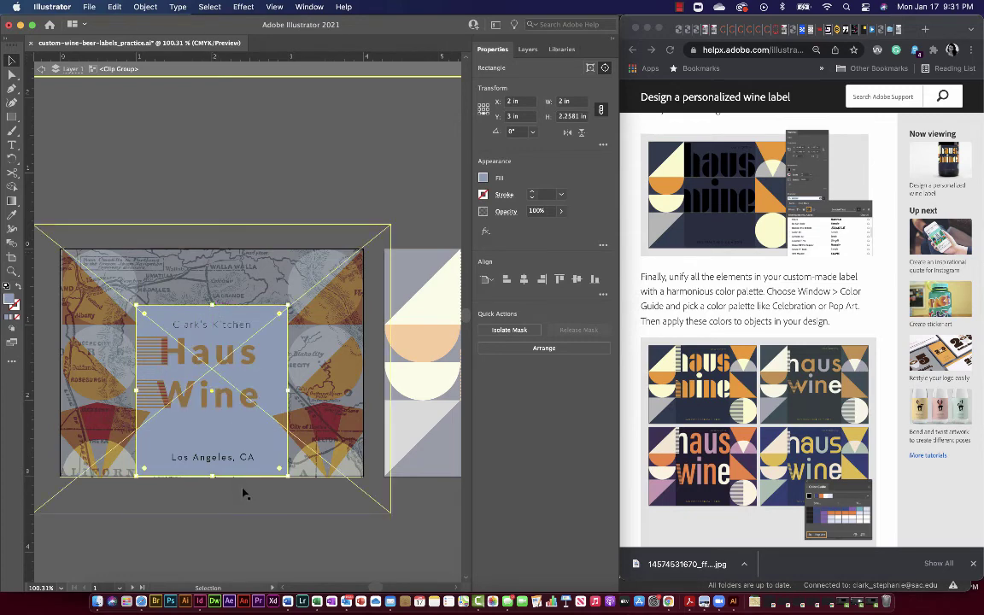
left_click(242, 543)
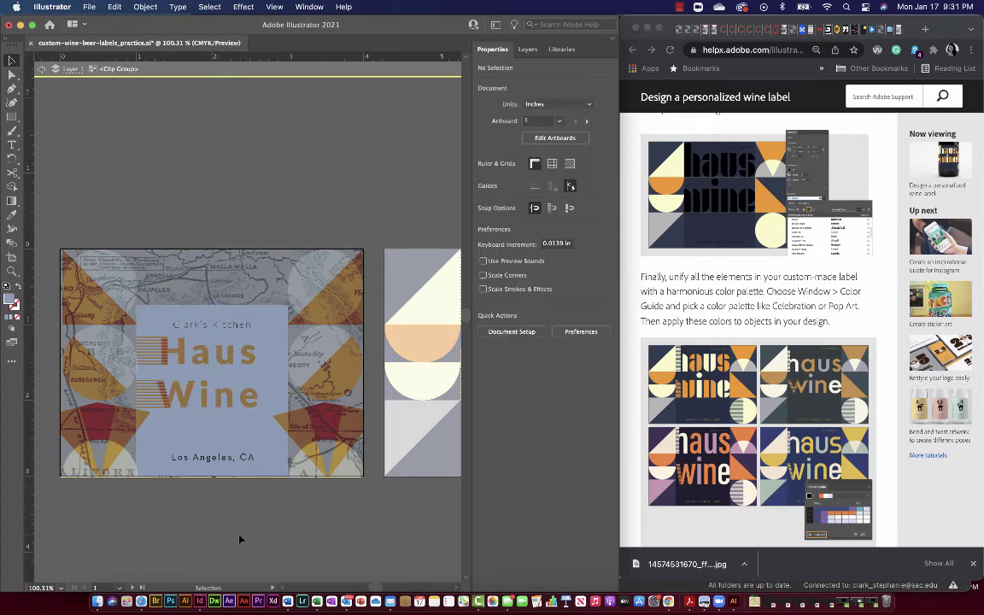
left_click(239, 462)
left_click(325, 175)
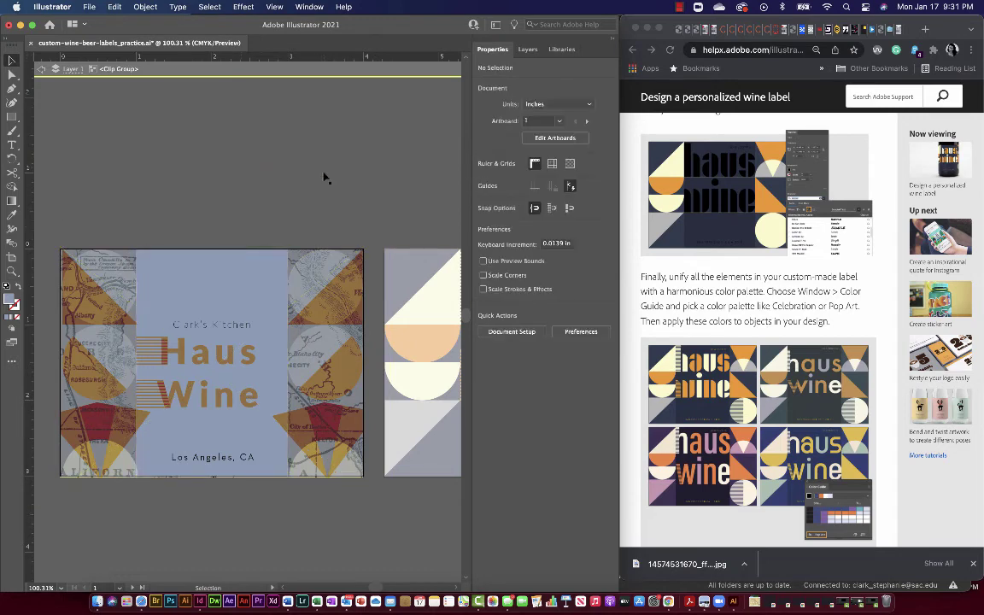
left_click(237, 334)
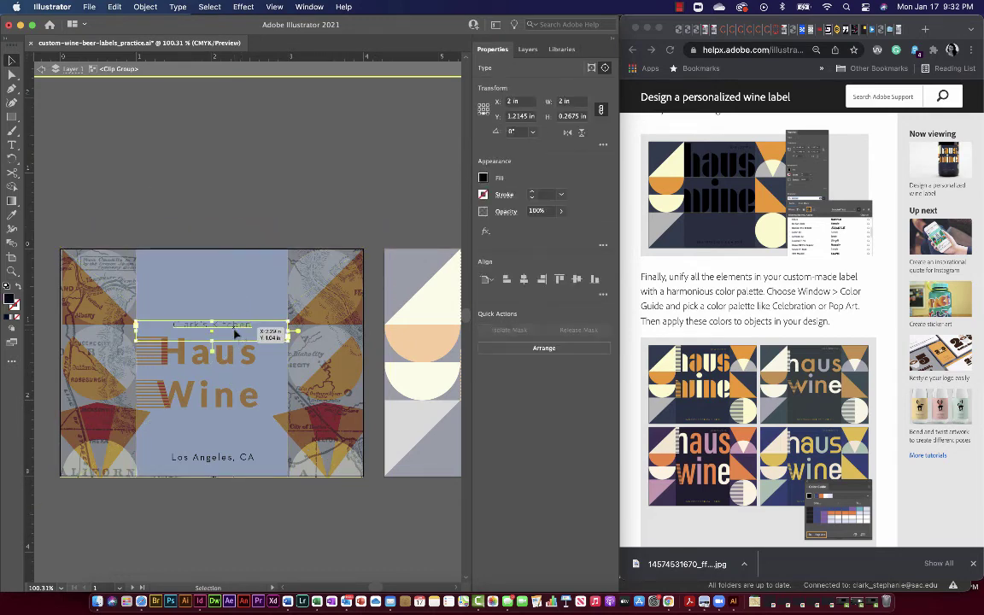
key("t")
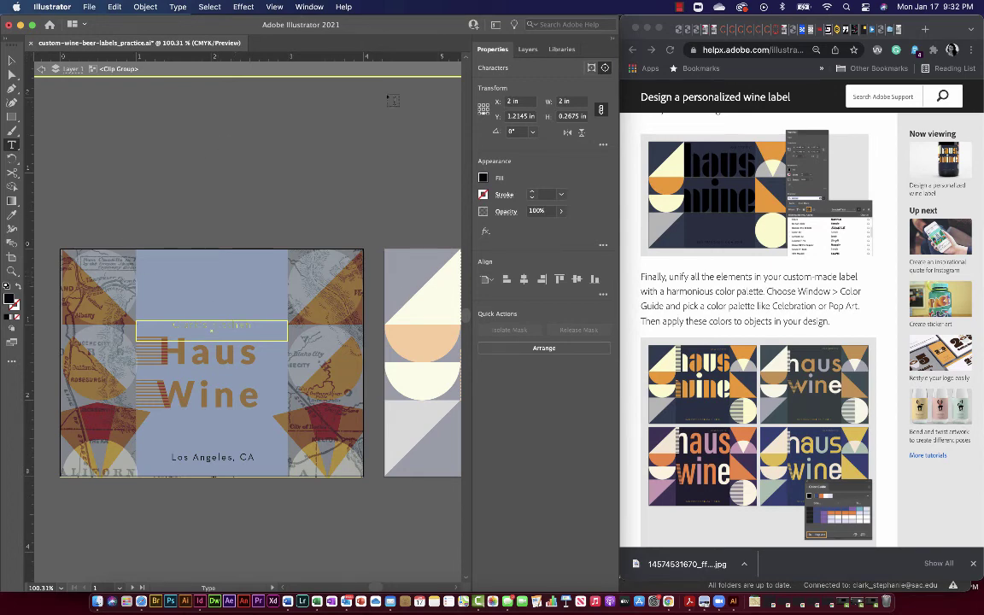
scroll(348, 68, "up", 3)
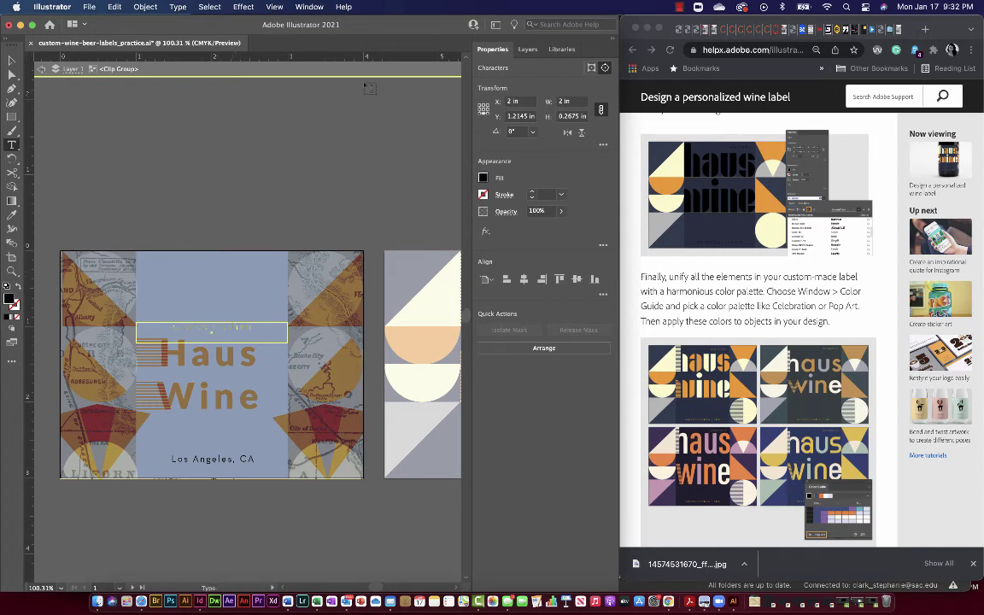
scroll(369, 88, "down", 5)
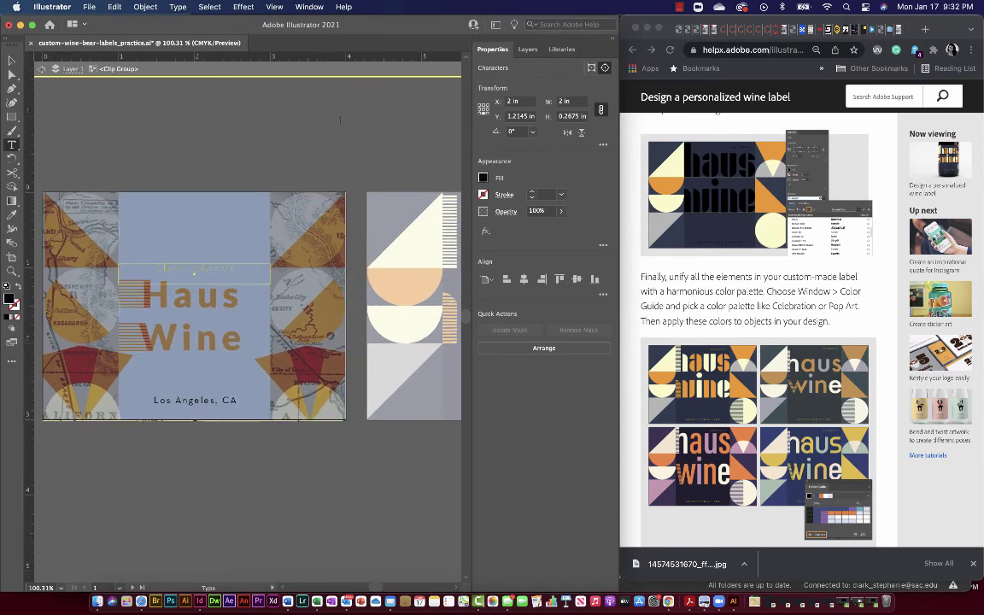
key("Escape")
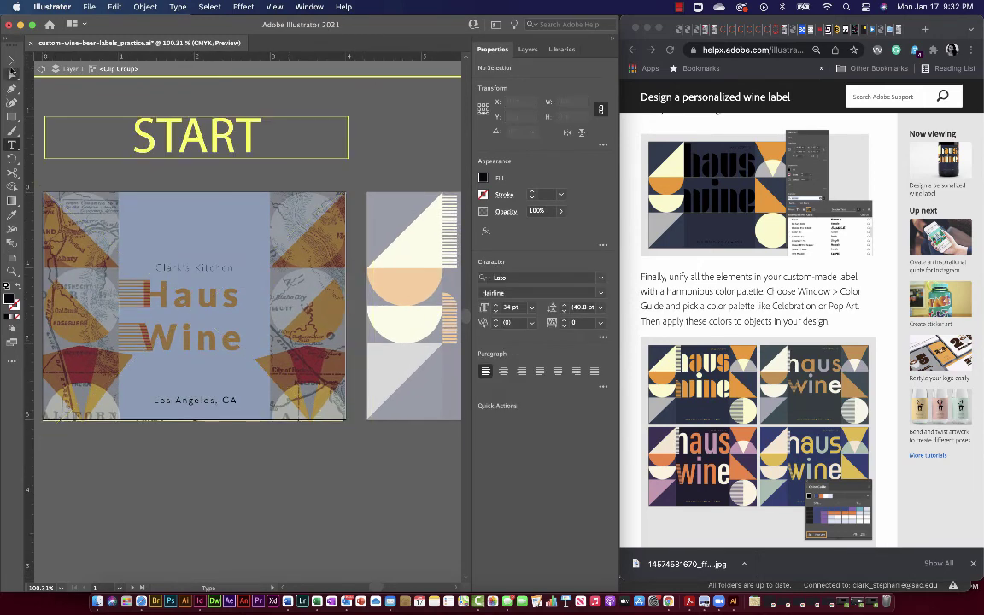
left_click(11, 61)
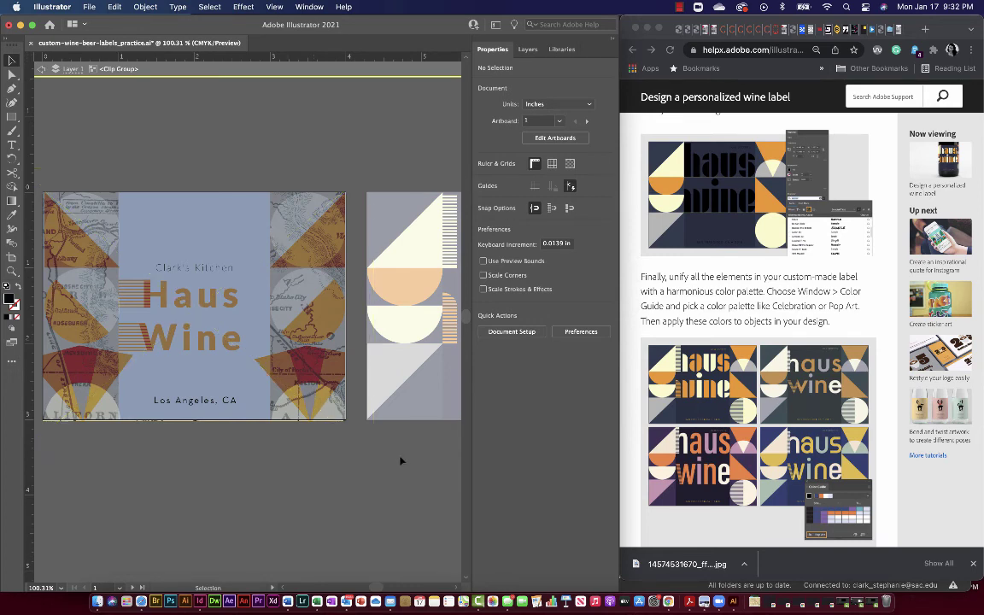
- Exit the START label's clip group isolation mode, returning to the whole document
scroll(399, 457, "left", 2)
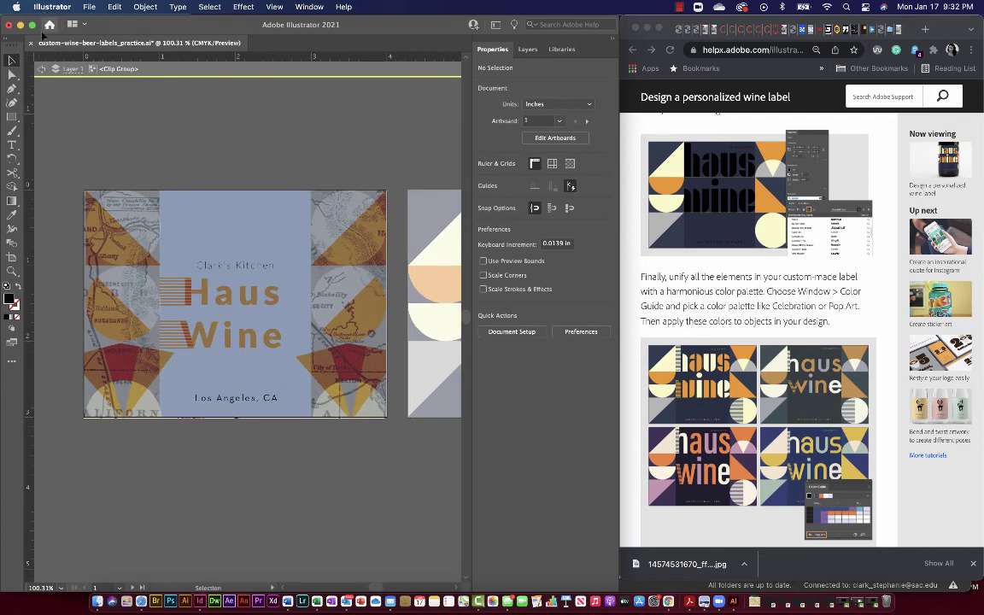
left_click(41, 70)
left_click(42, 71)
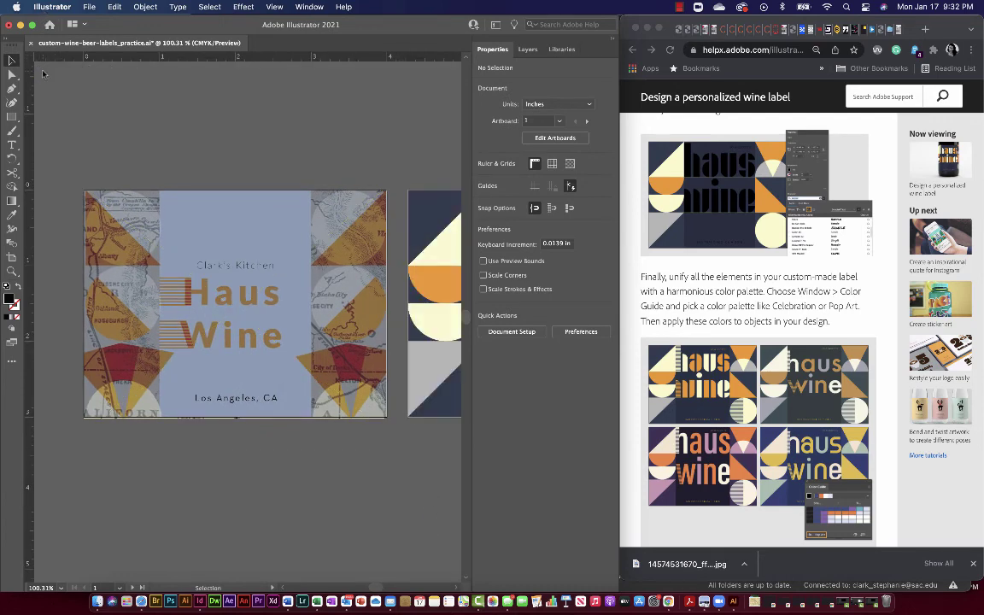
- Start saving the label document under the same name on the computer, with Adobe PDF as the format
left_click(88, 7)
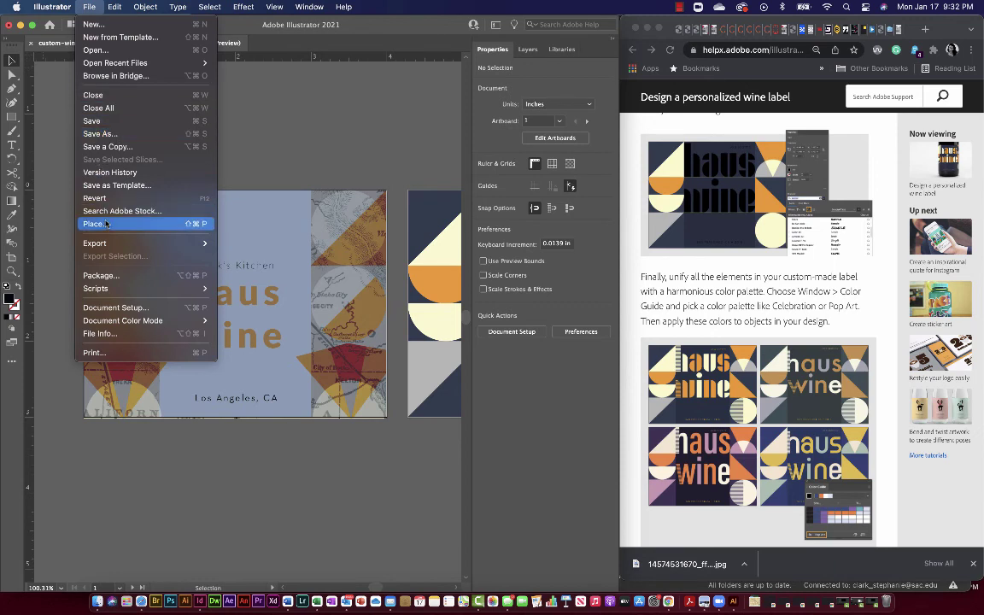
mouse_move(128, 243)
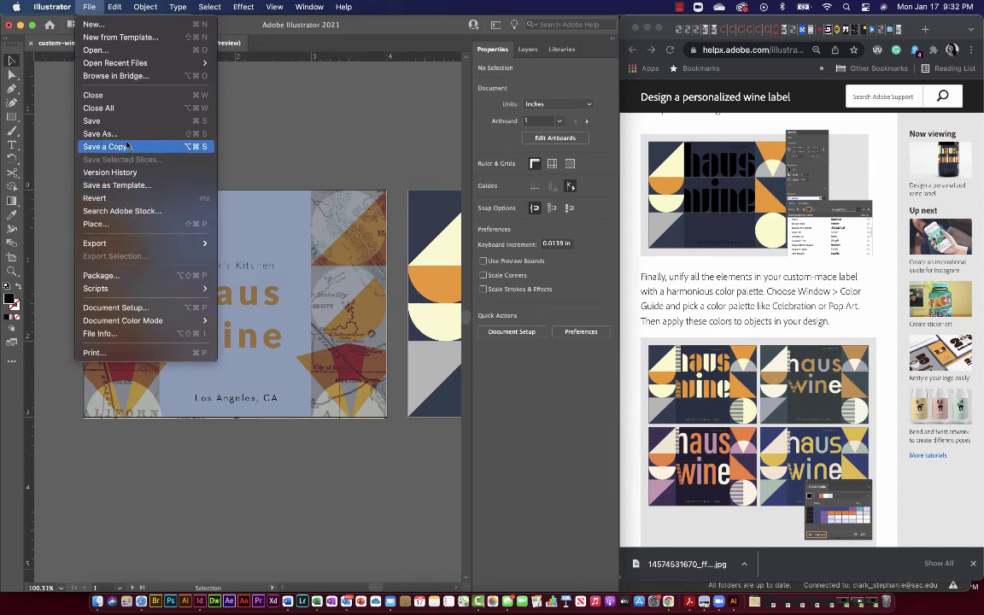
left_click(167, 134)
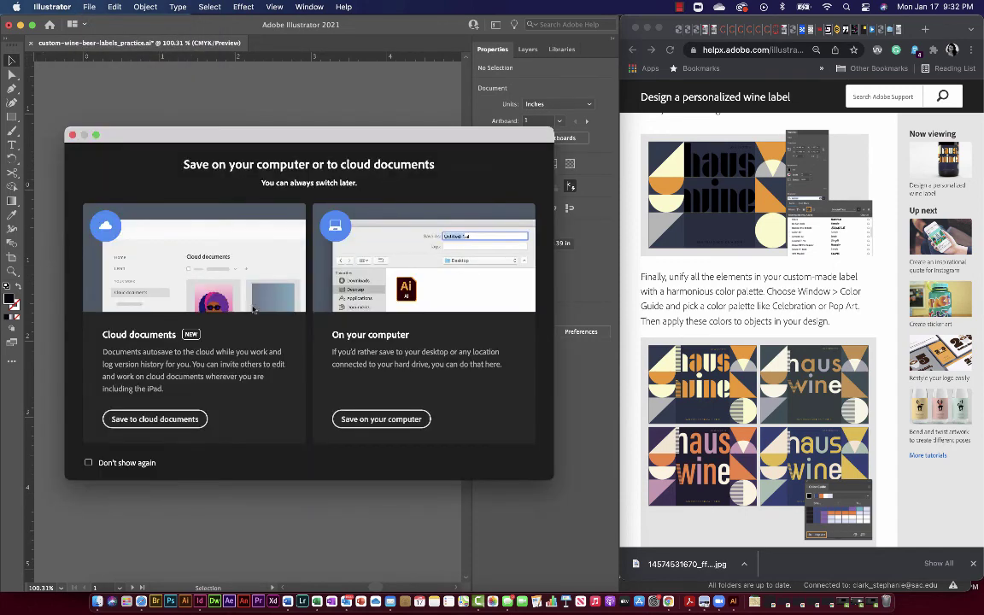
left_click(388, 424)
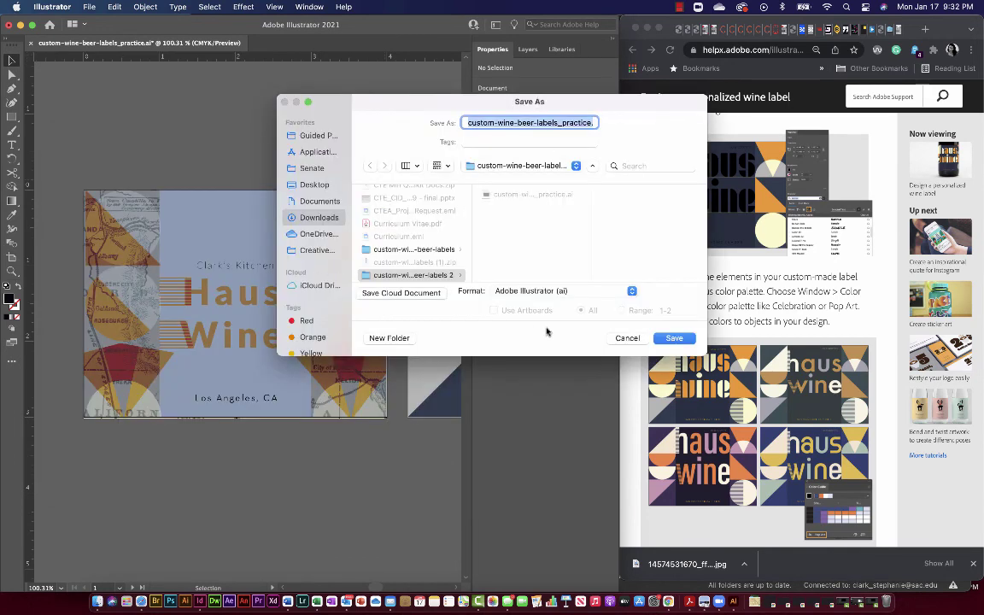
left_click(538, 291)
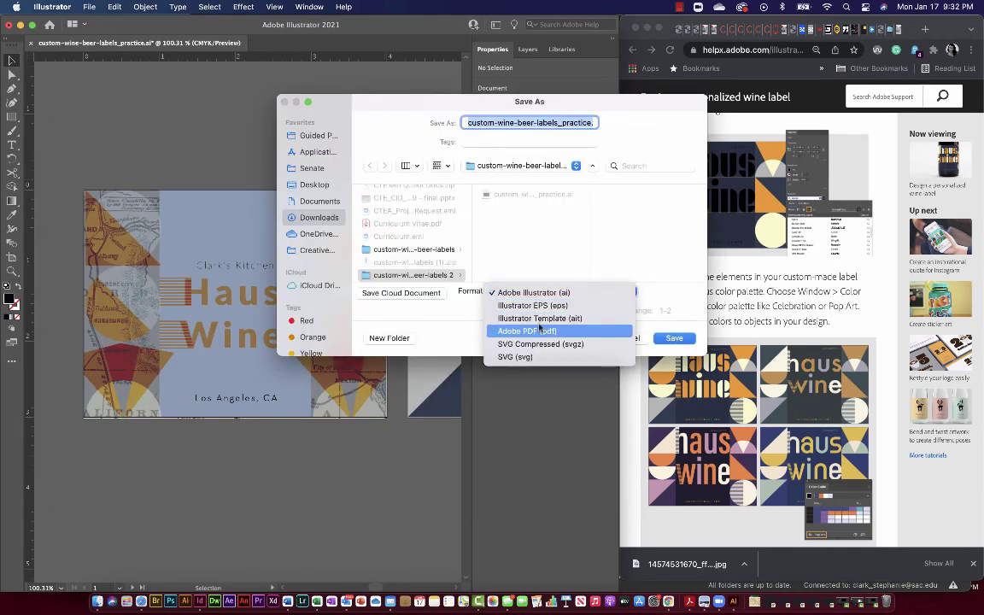
left_click(541, 331)
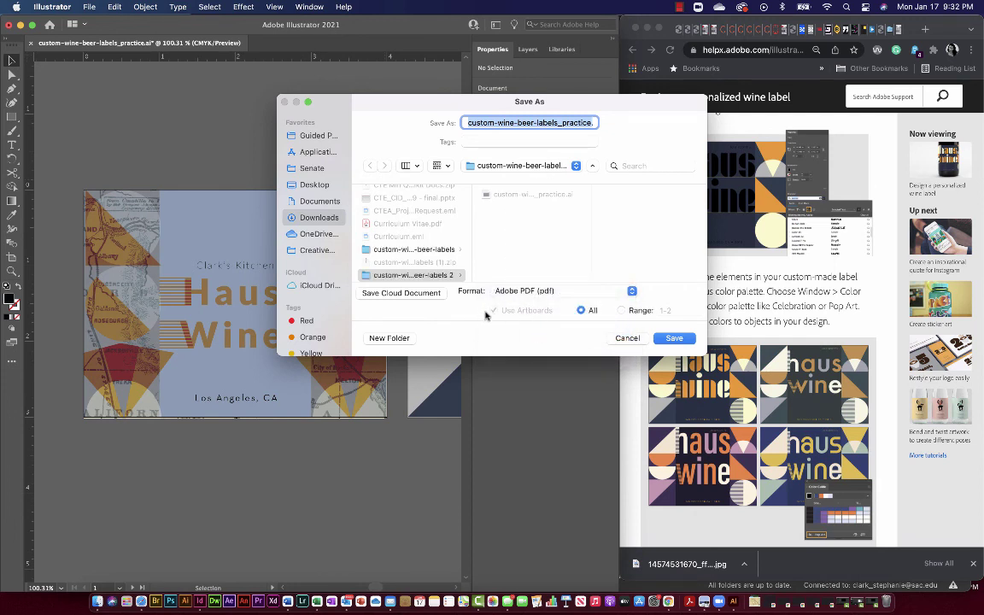
- Limit the PDF to artboard range 1 and save it with the Custom preset's existing options
left_click(622, 311)
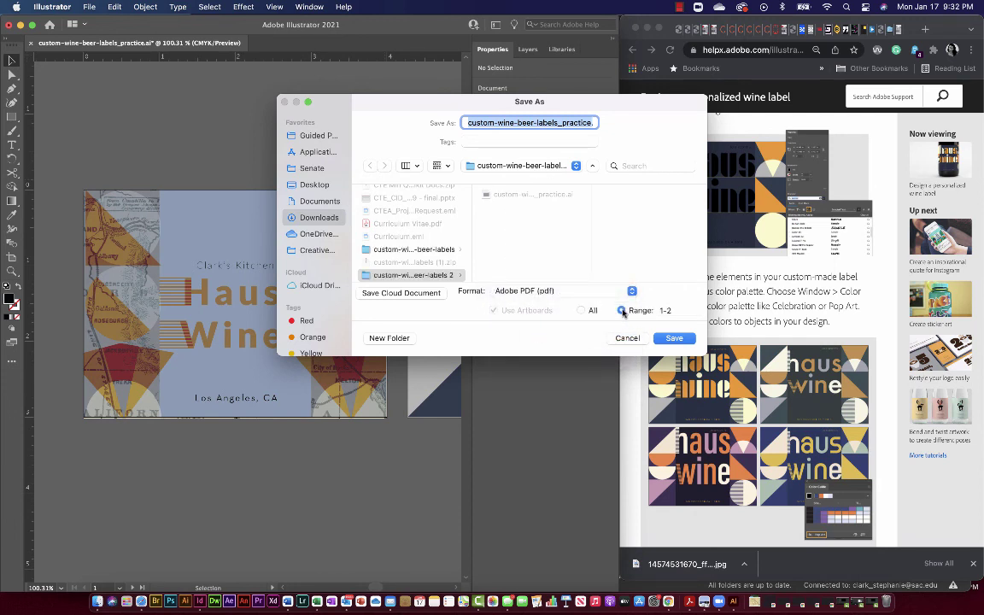
left_click(675, 309)
key("super+a")
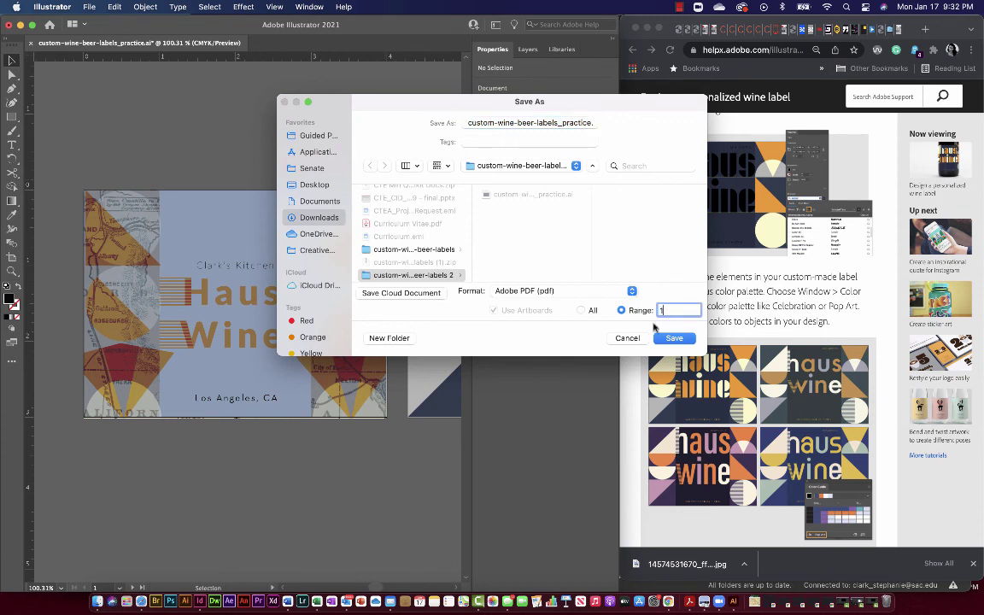
type("1")
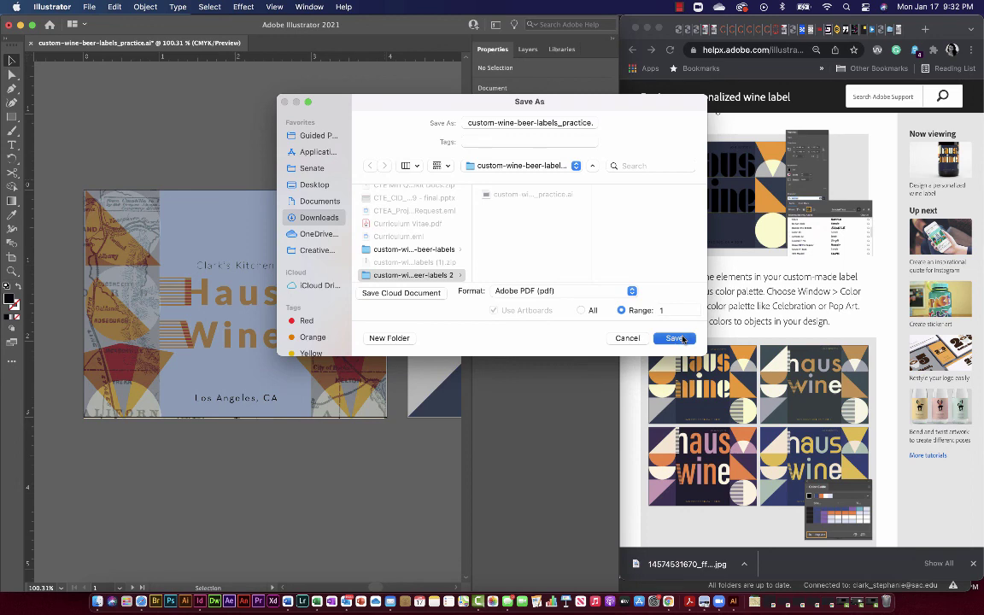
left_click(677, 338)
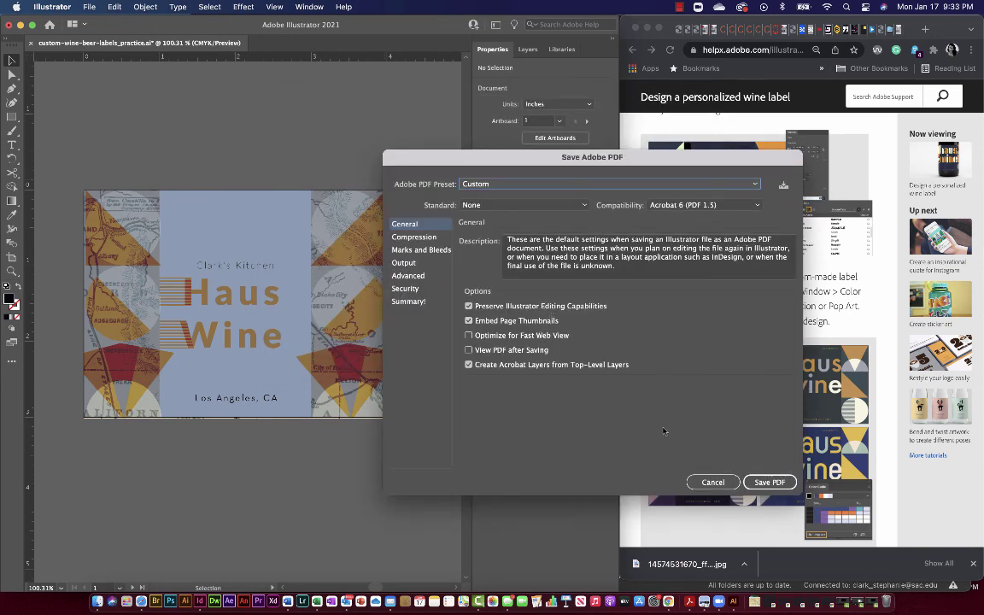
left_click(758, 484)
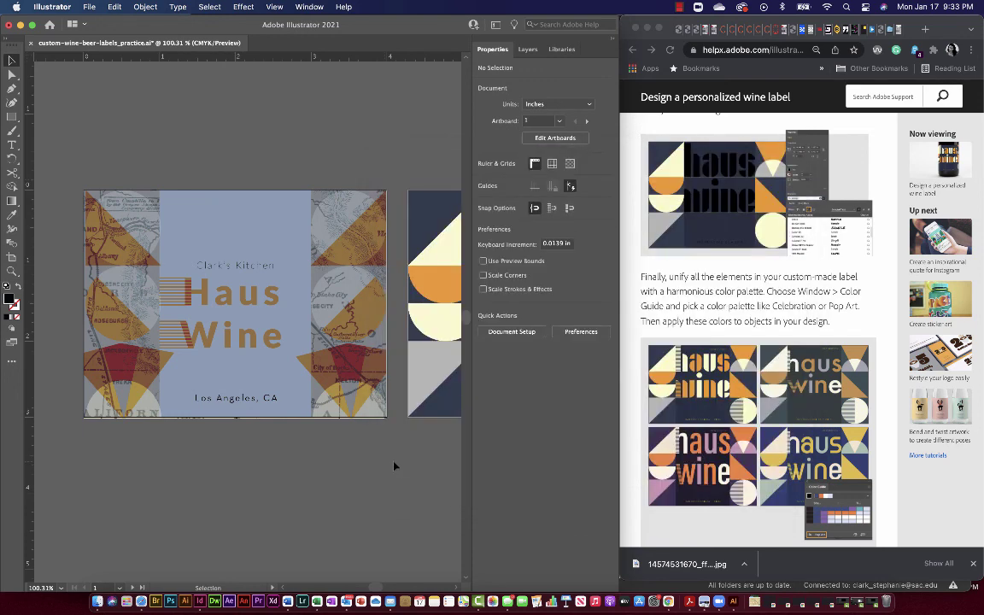
- Switch to Finder, preview custom-wine-beer-labels_practice.pdf in its folder, and close the Finder window
left_click(97, 602)
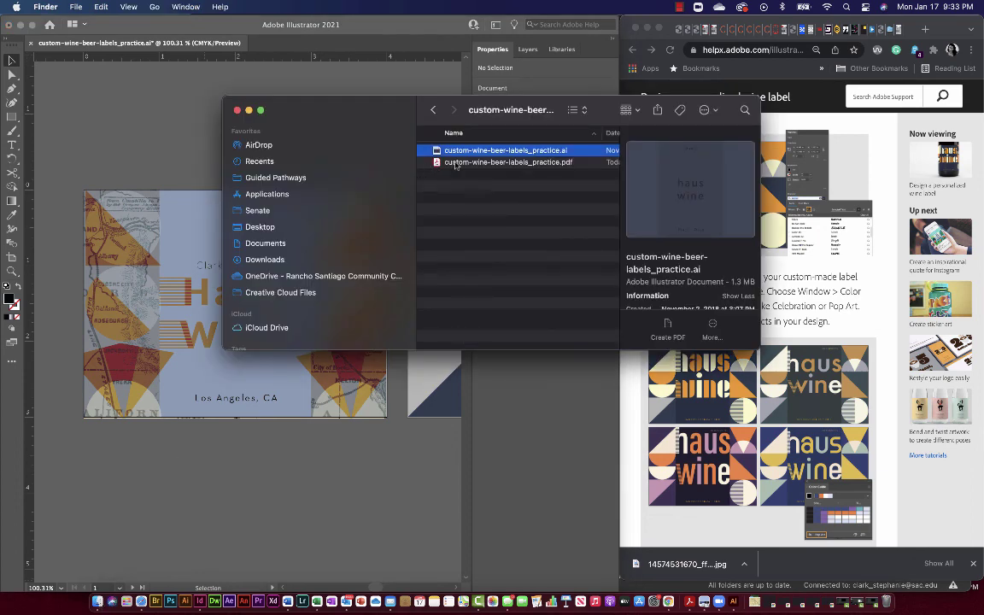
key("Down")
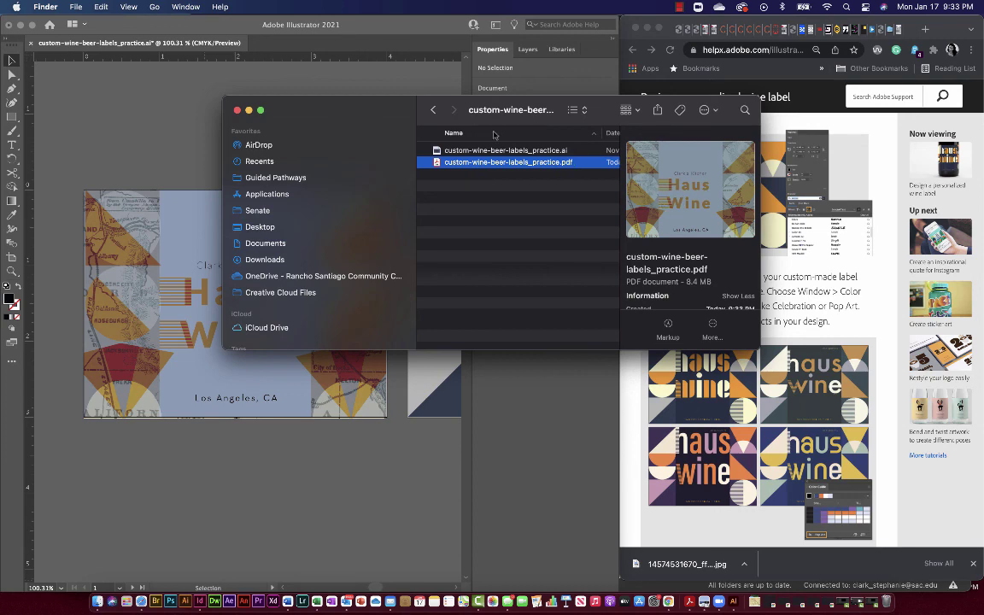
left_click(238, 111)
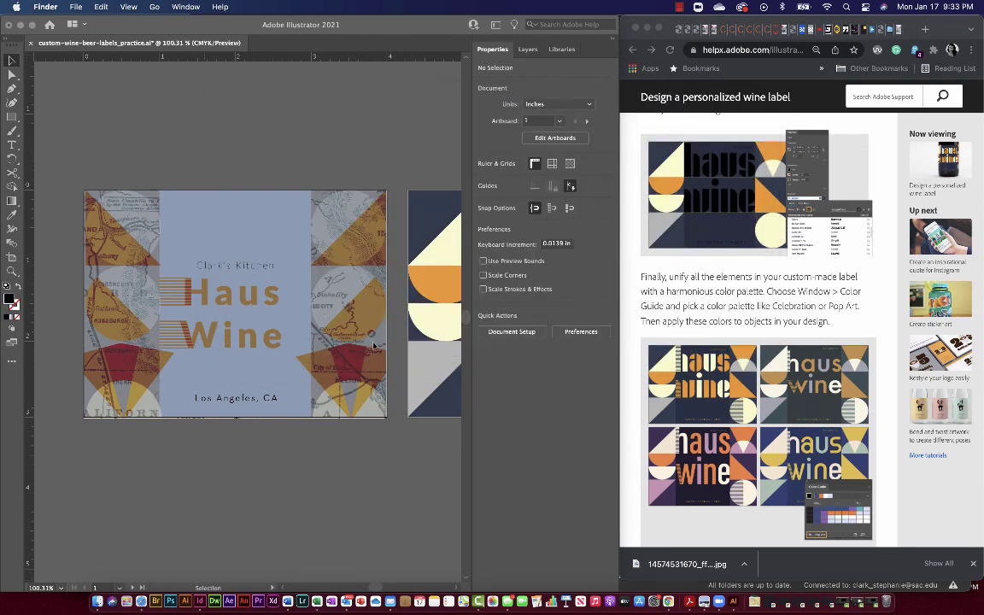
scroll(657, 431, "down", 5)
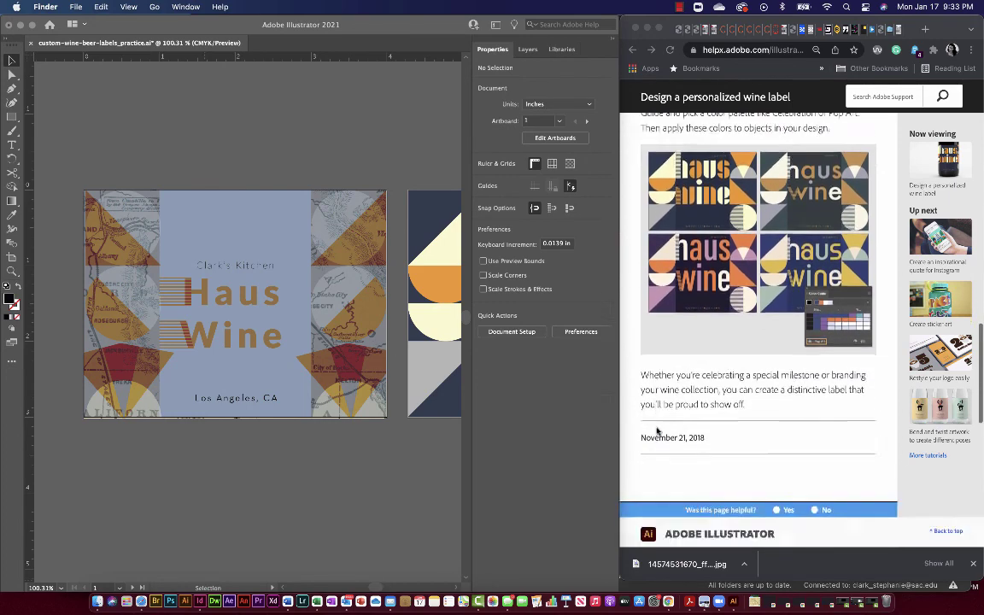
scroll(658, 432, "up", 3)
scroll(657, 432, "up", 10)
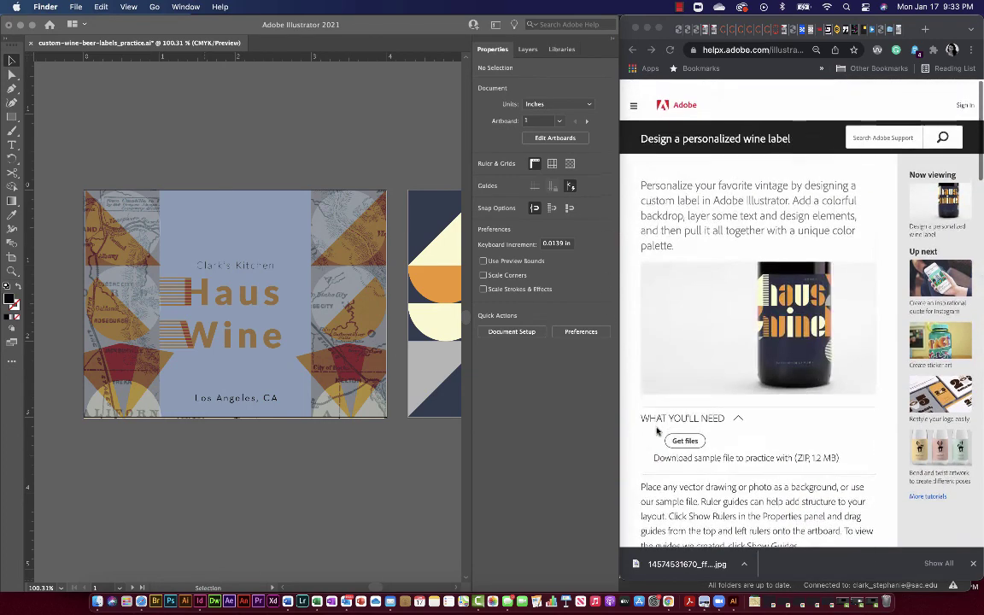